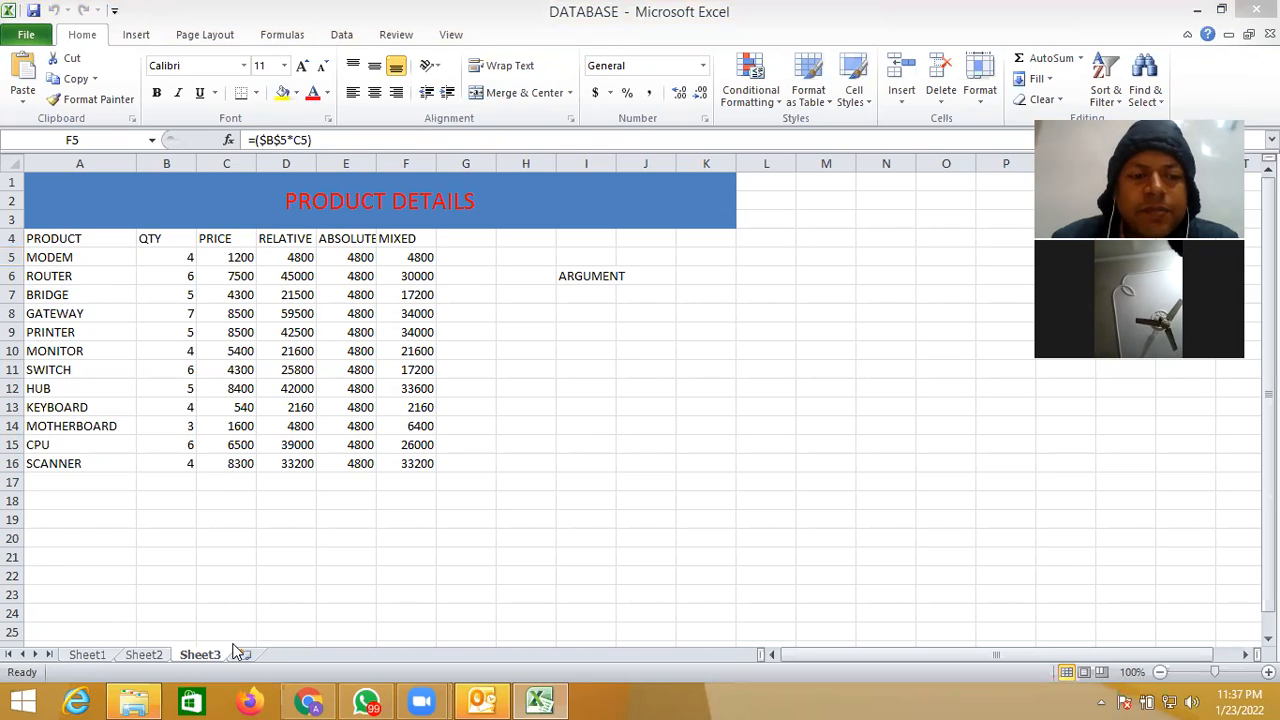
- Switch to Sheet2 and widen column A to about twice its default width
{"action": "left_click", "coordinate": [156, 660]}
{"action": "left_click", "coordinate": [150, 655]}
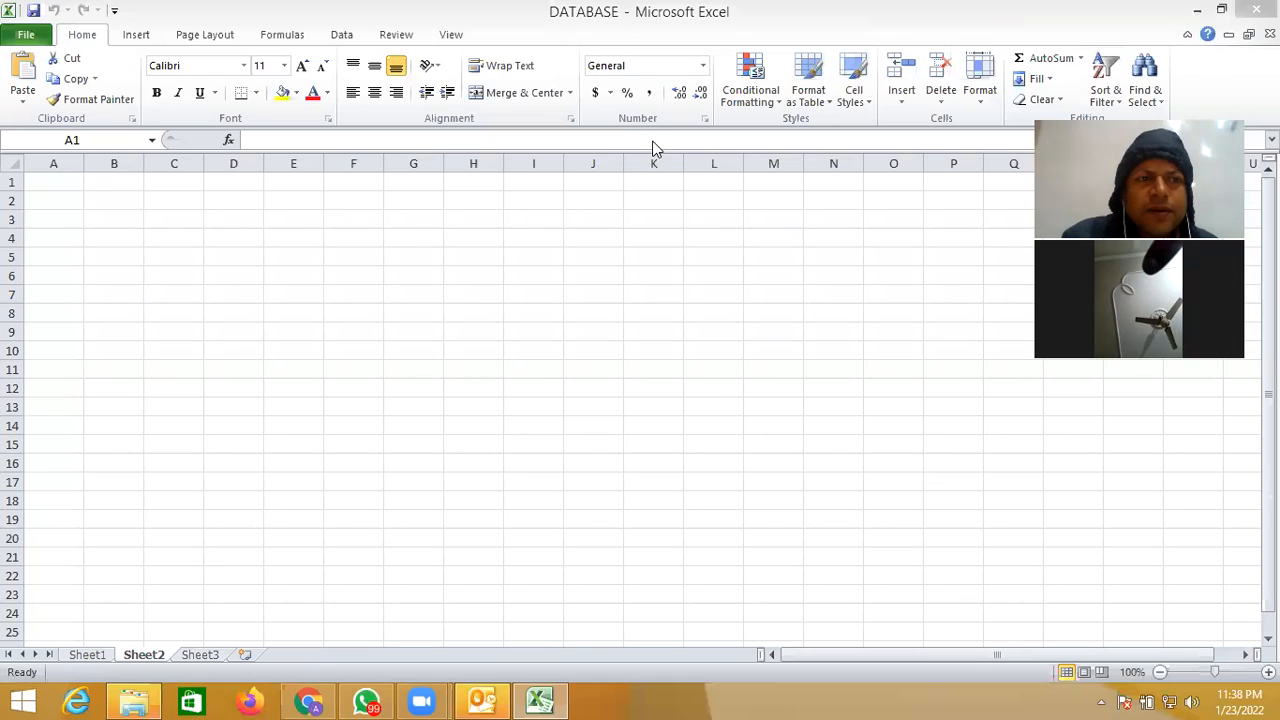
{"action": "left_click", "coordinate": [57, 203]}
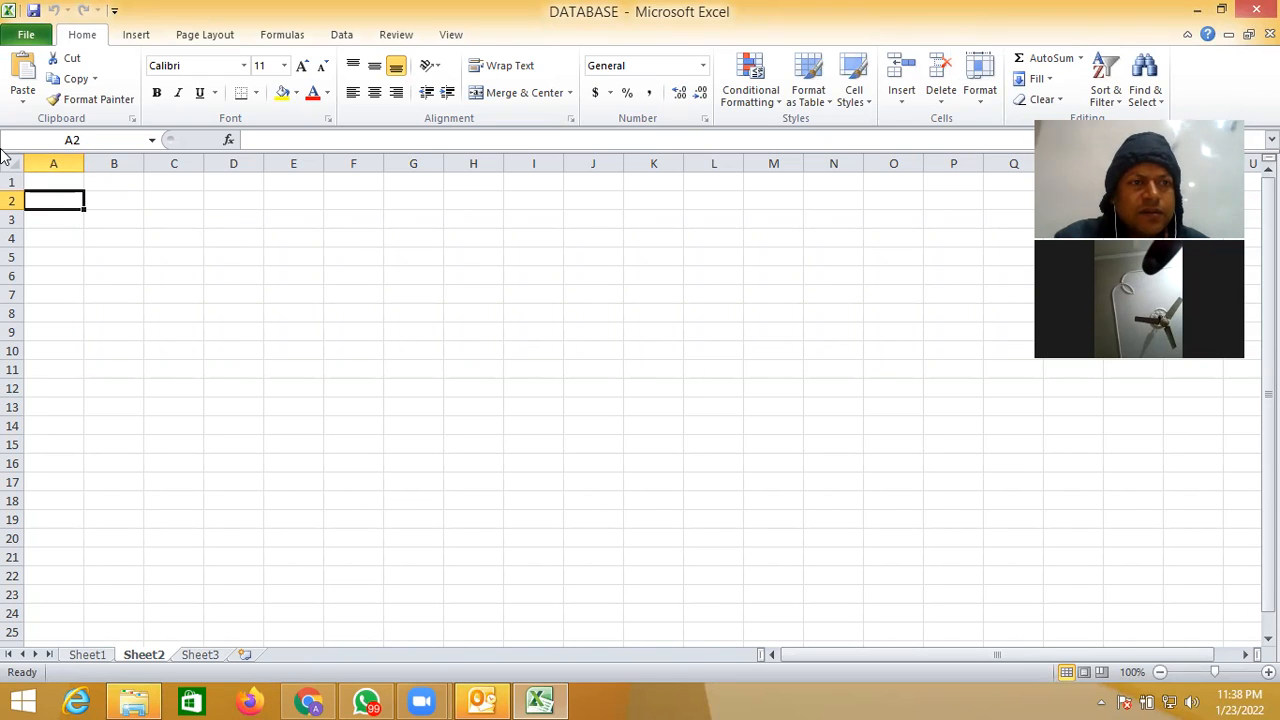
{"action": "left_click_drag", "start_coordinate": [85, 163], "coordinate": [152, 169]}
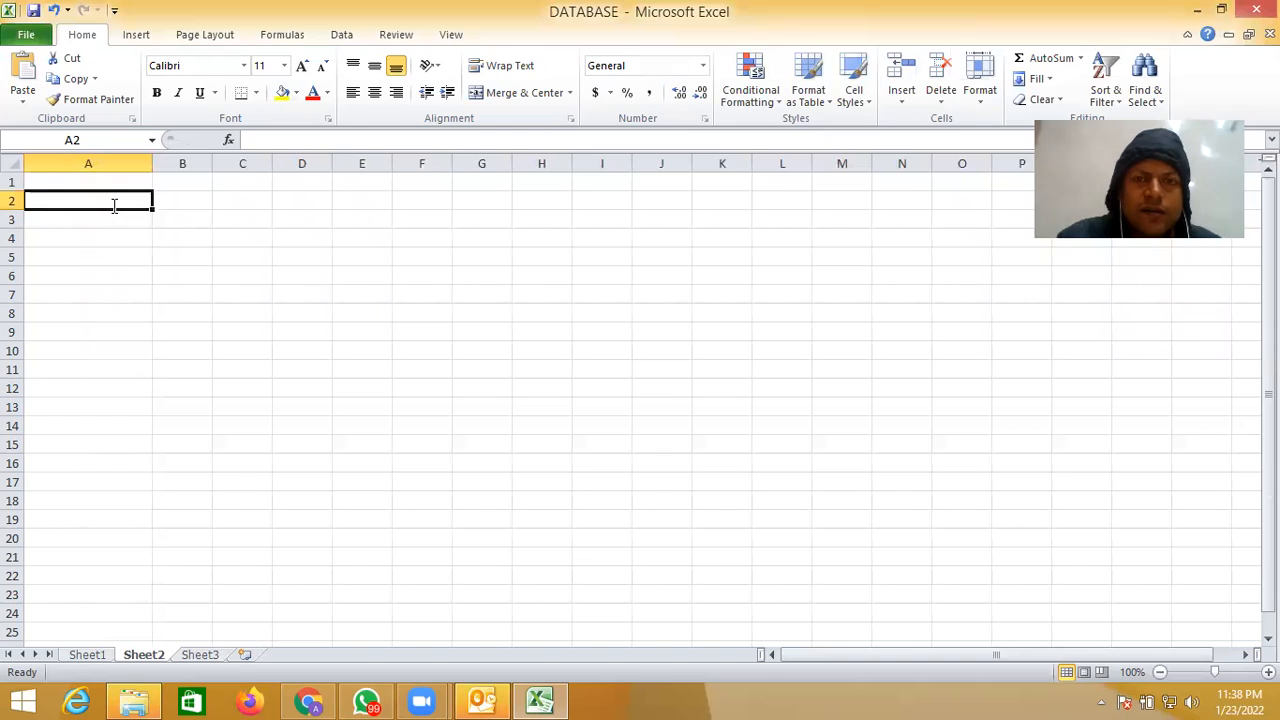
- Enter the label LOAN AMOUNT in cell A2 and the value 50000 beside it in B2
{"action": "type", "text": "LO"}
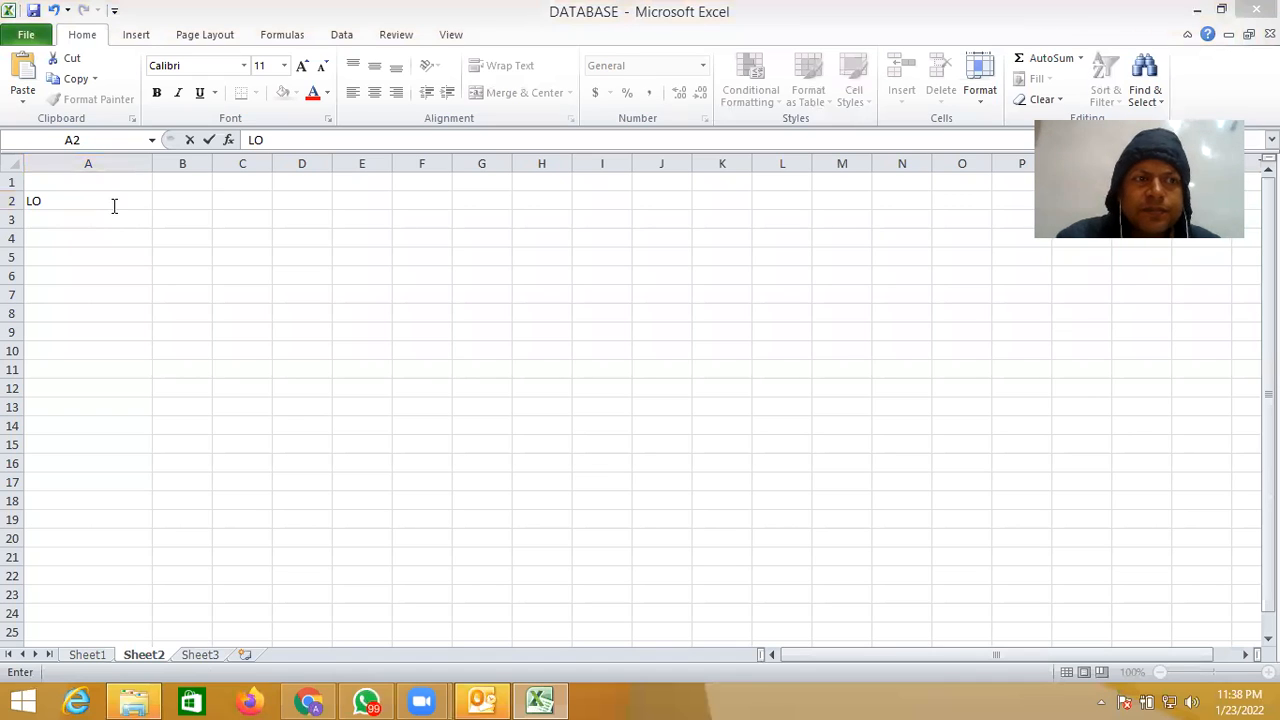
{"action": "left_click", "coordinate": [67, 201]}
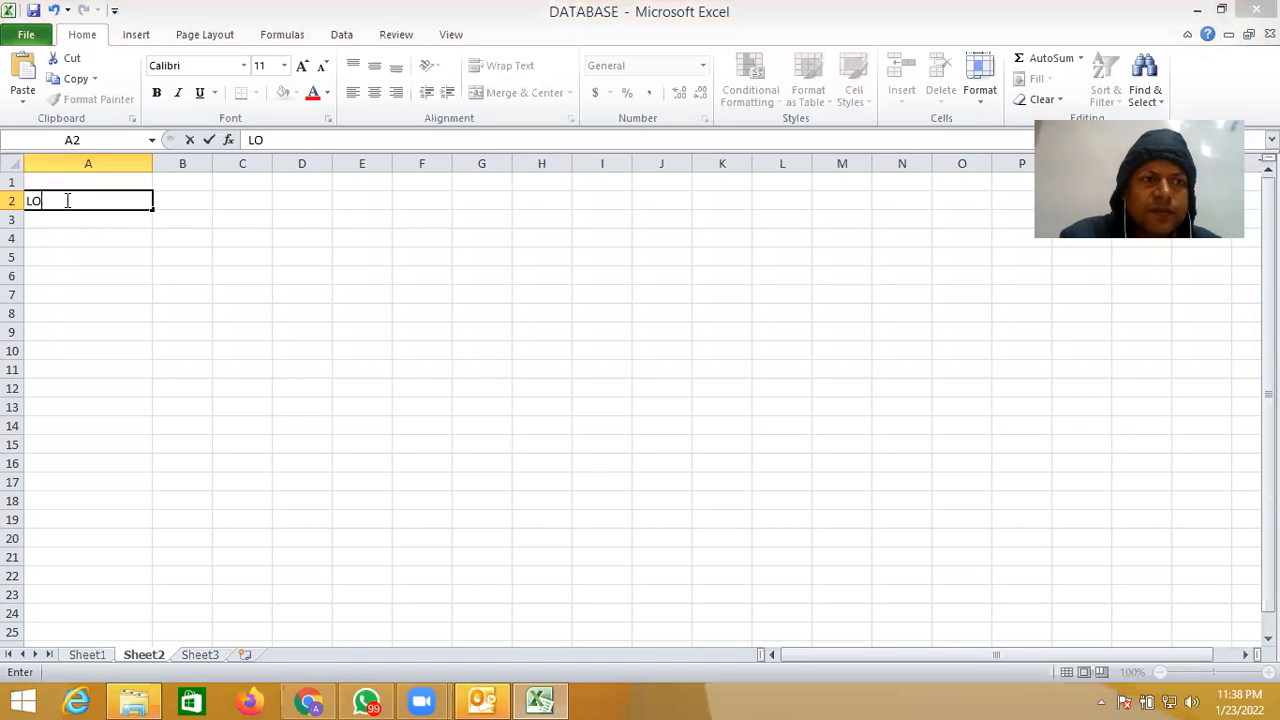
{"action": "type", "text": "AN AMOUNT"}
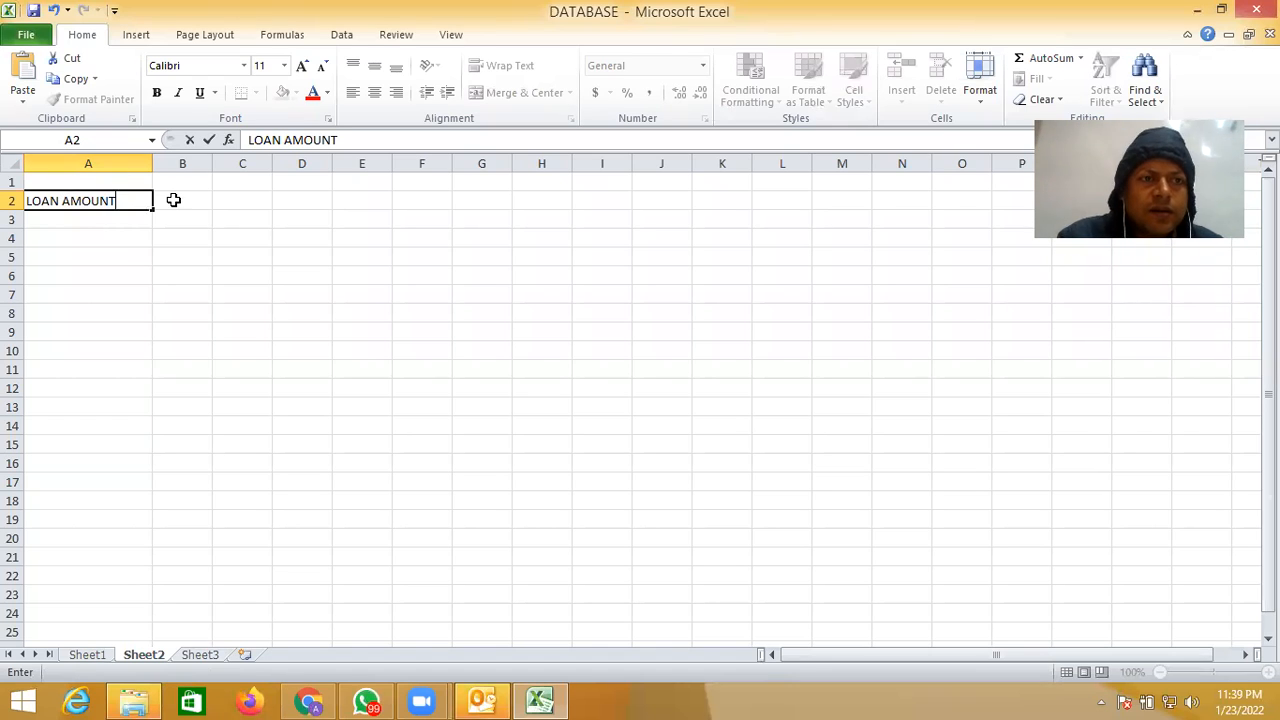
{"action": "left_click", "coordinate": [177, 205]}
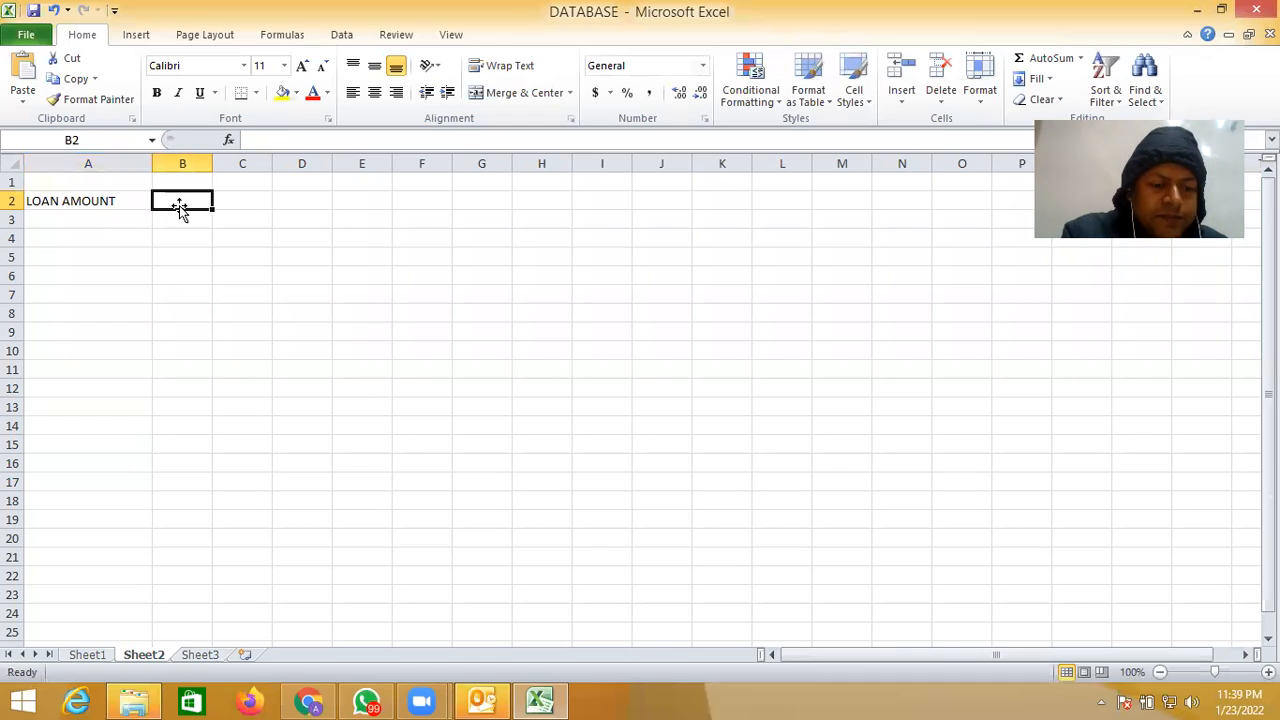
{"action": "type", "text": "50000"}
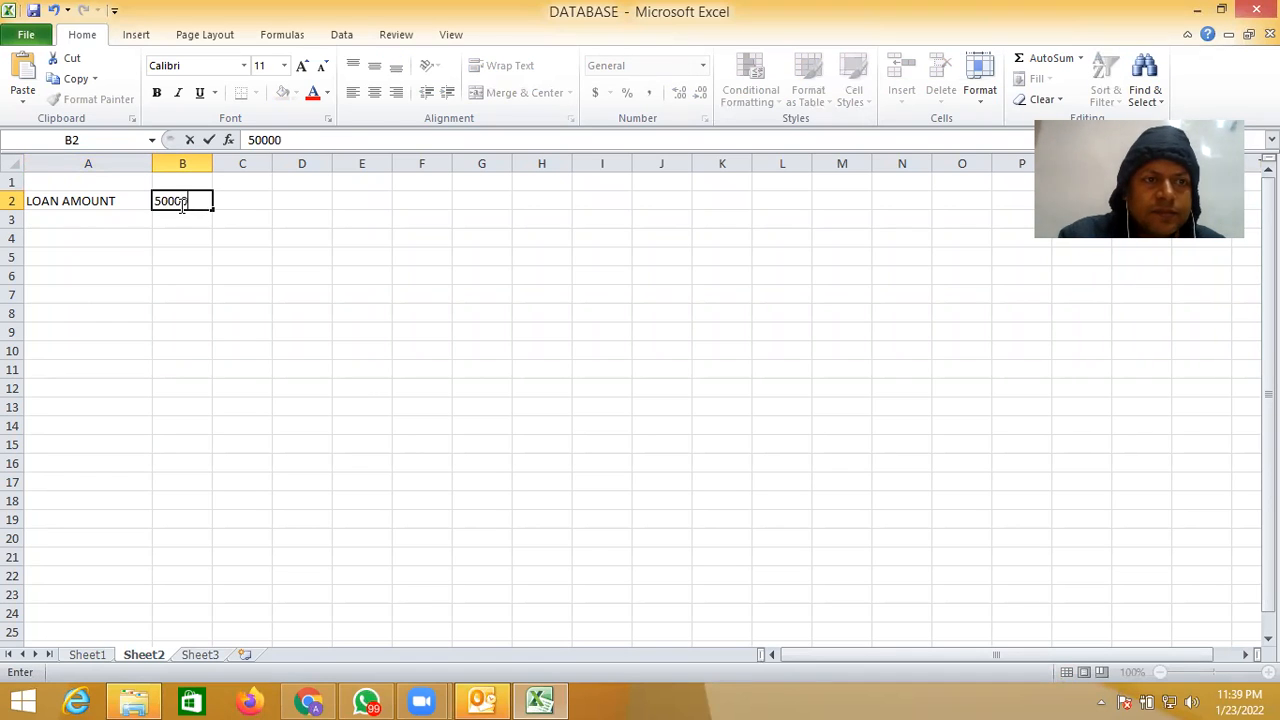
- Enter the label INTREST RATE in cell A3 and the rate 4.50% beside it in B3
{"action": "left_click", "coordinate": [90, 221]}
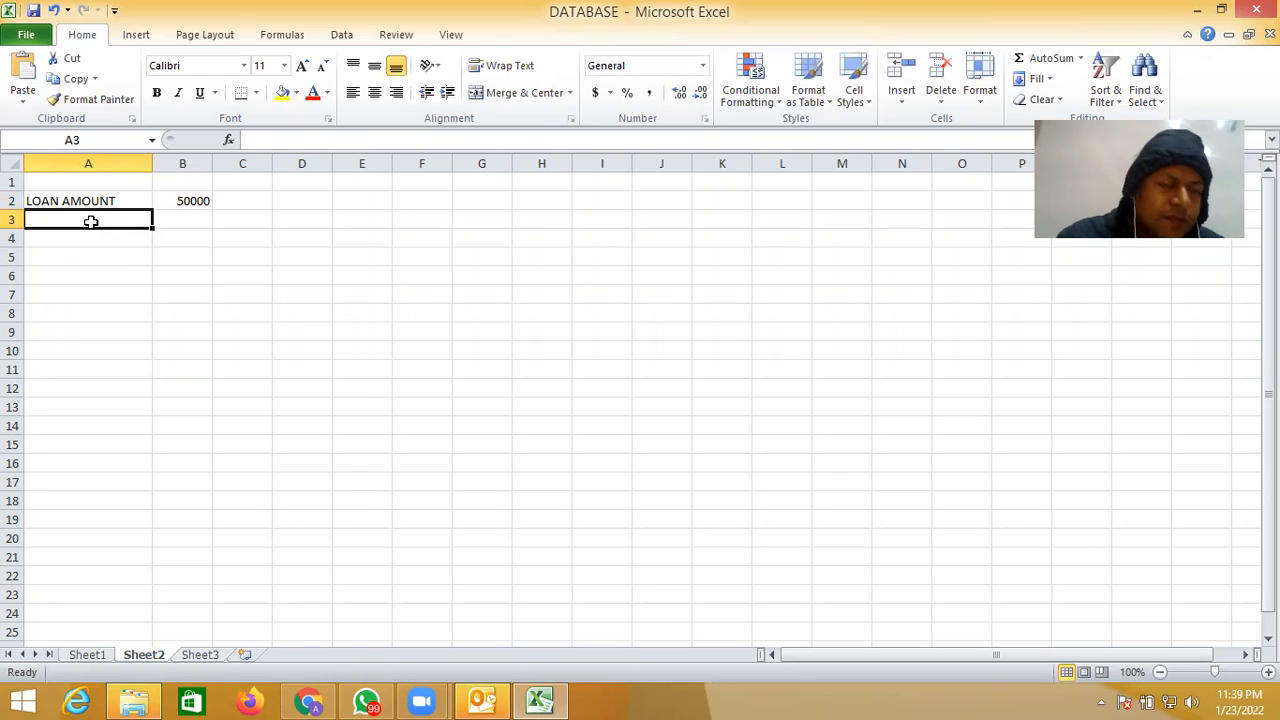
{"action": "type", "text": "INTREST RATE"}
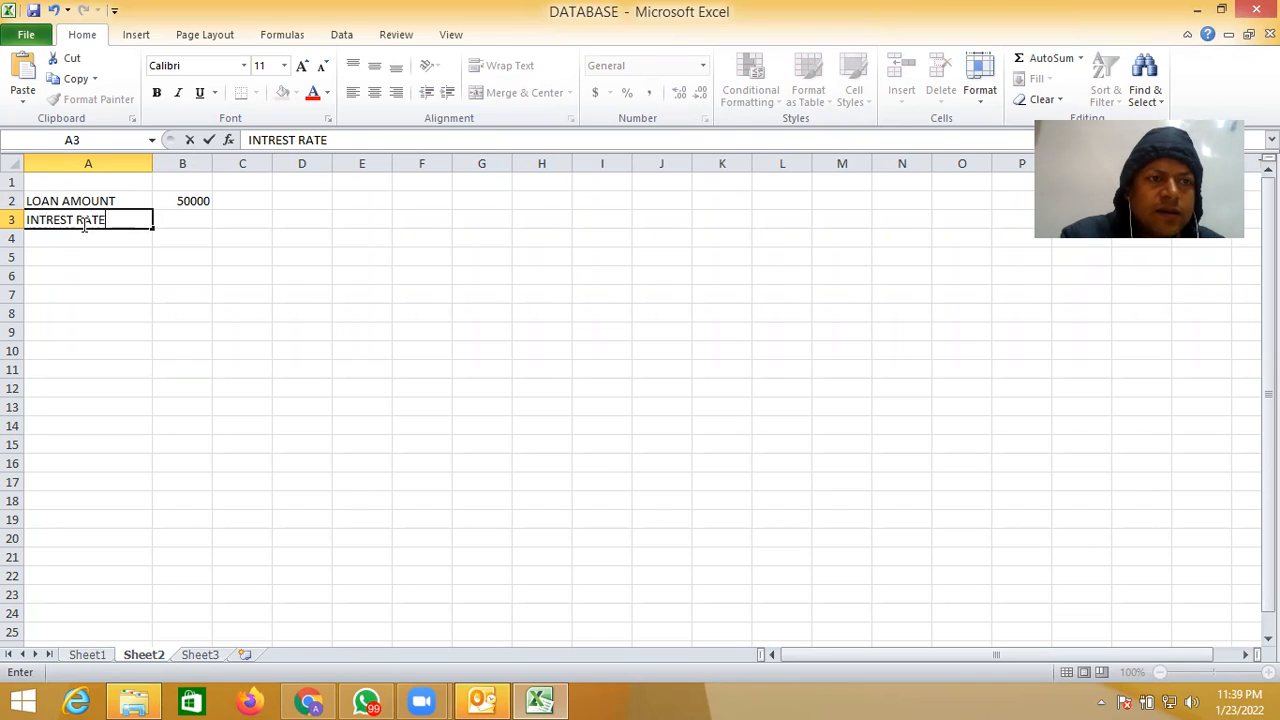
{"action": "left_click", "coordinate": [175, 222]}
{"action": "type", "text": "4"}
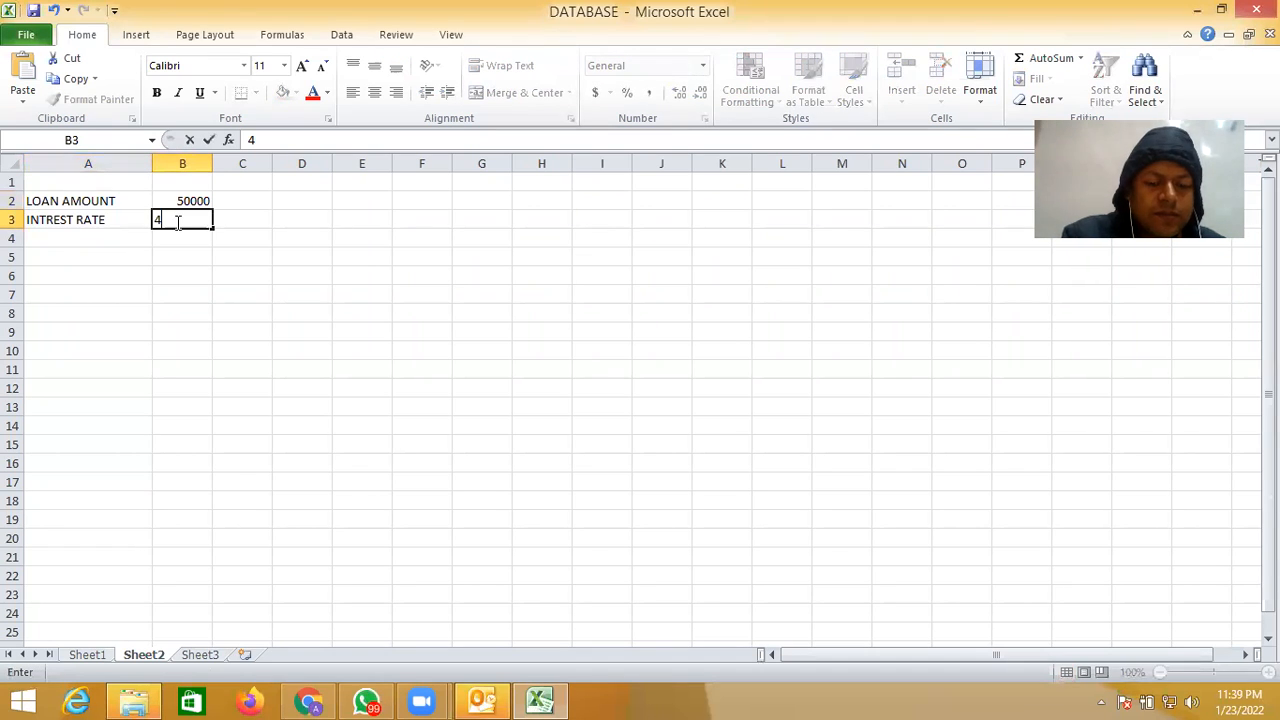
{"action": "type", "text": ".50%"}
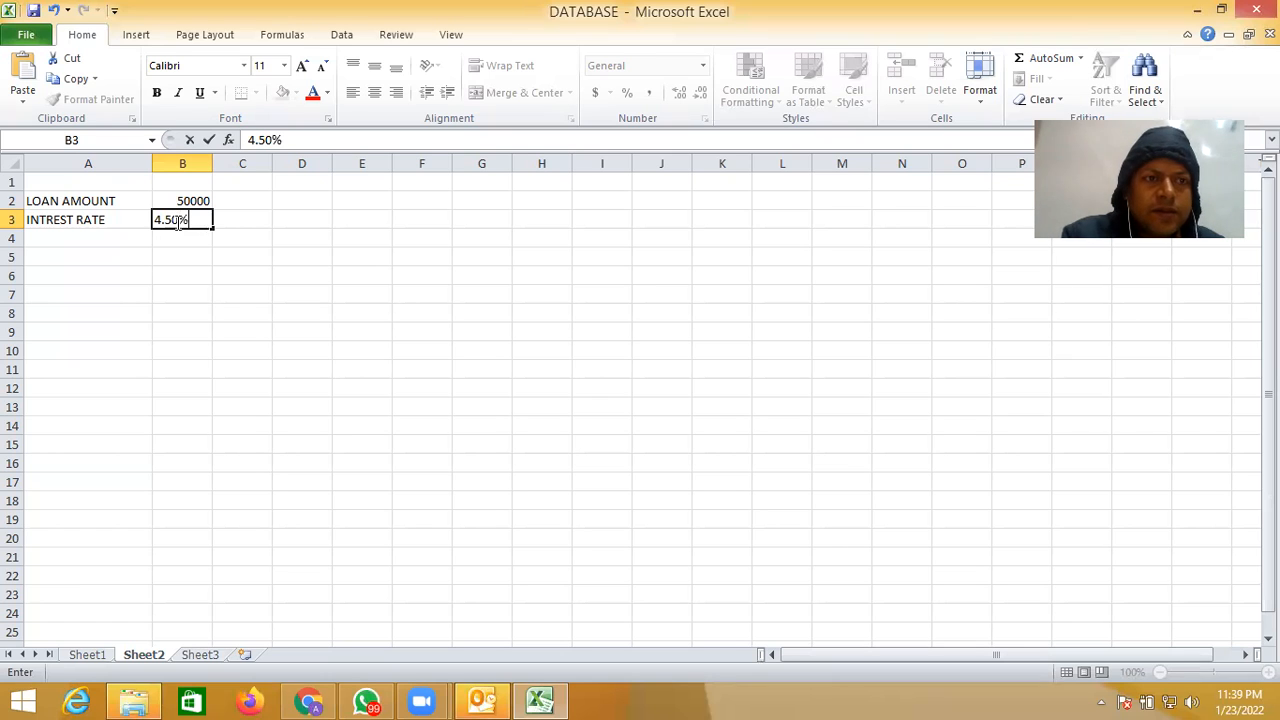
- Enter the label PERIODS(TERMS IN MONTH) in cell A4 and widen column A to fit it
{"action": "left_click", "coordinate": [110, 241]}
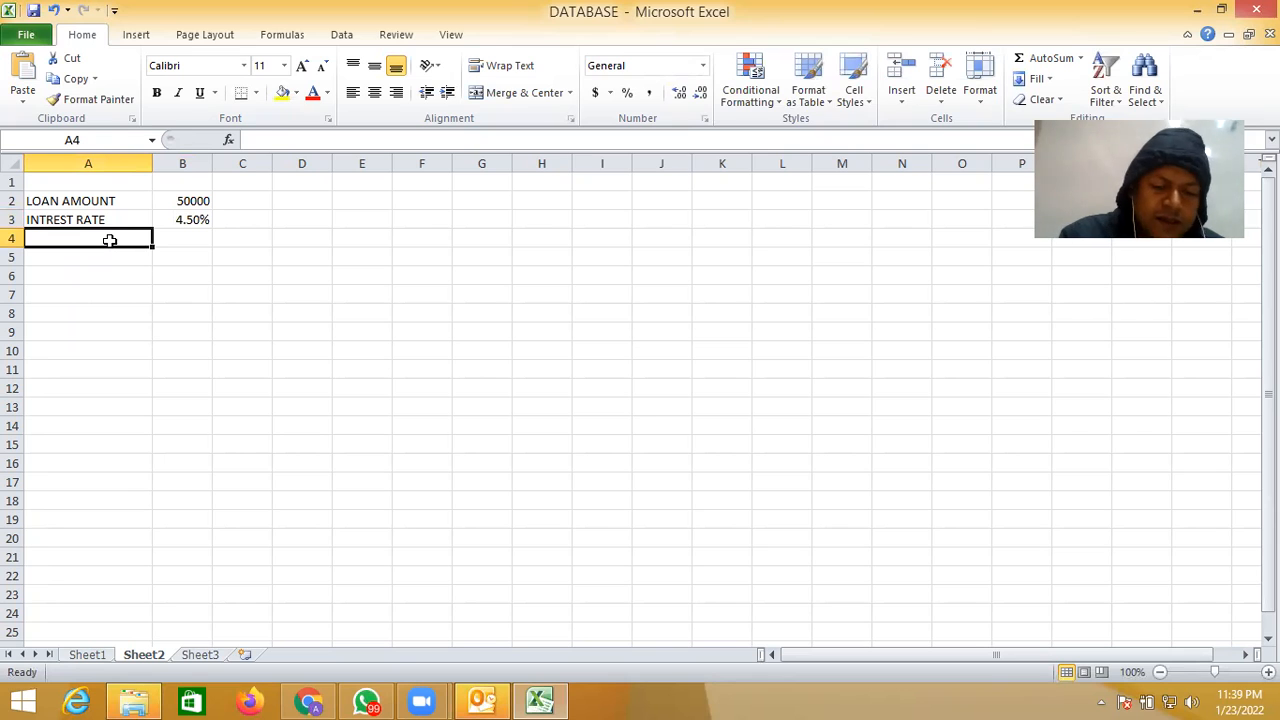
{"action": "type", "text": "PERIO"}
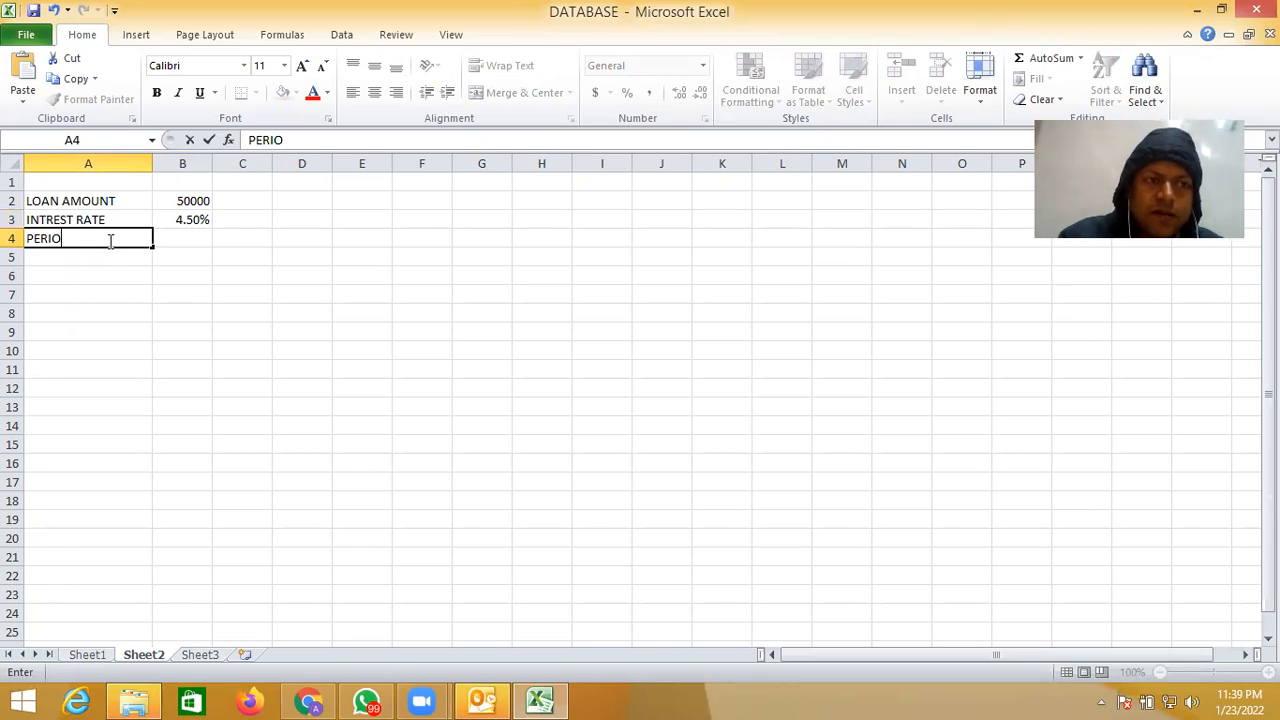
{"action": "type", "text": "DS("}
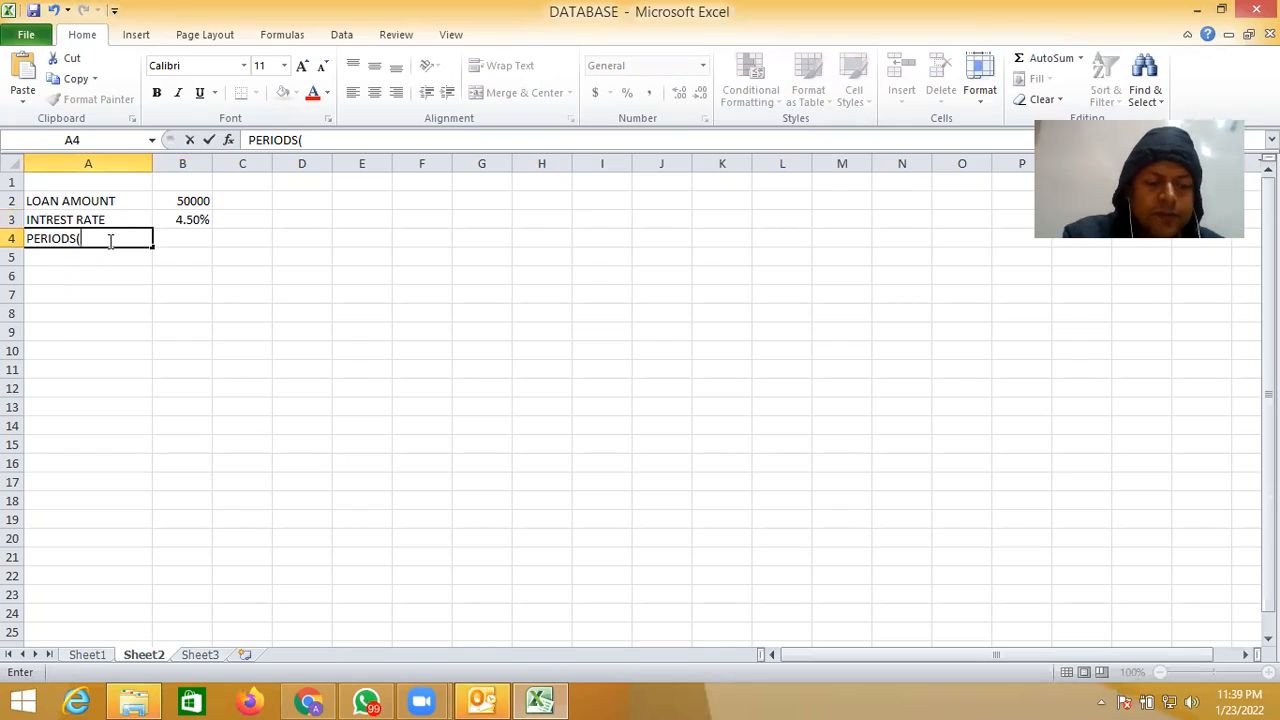
{"action": "type", "text": "TERMS"}
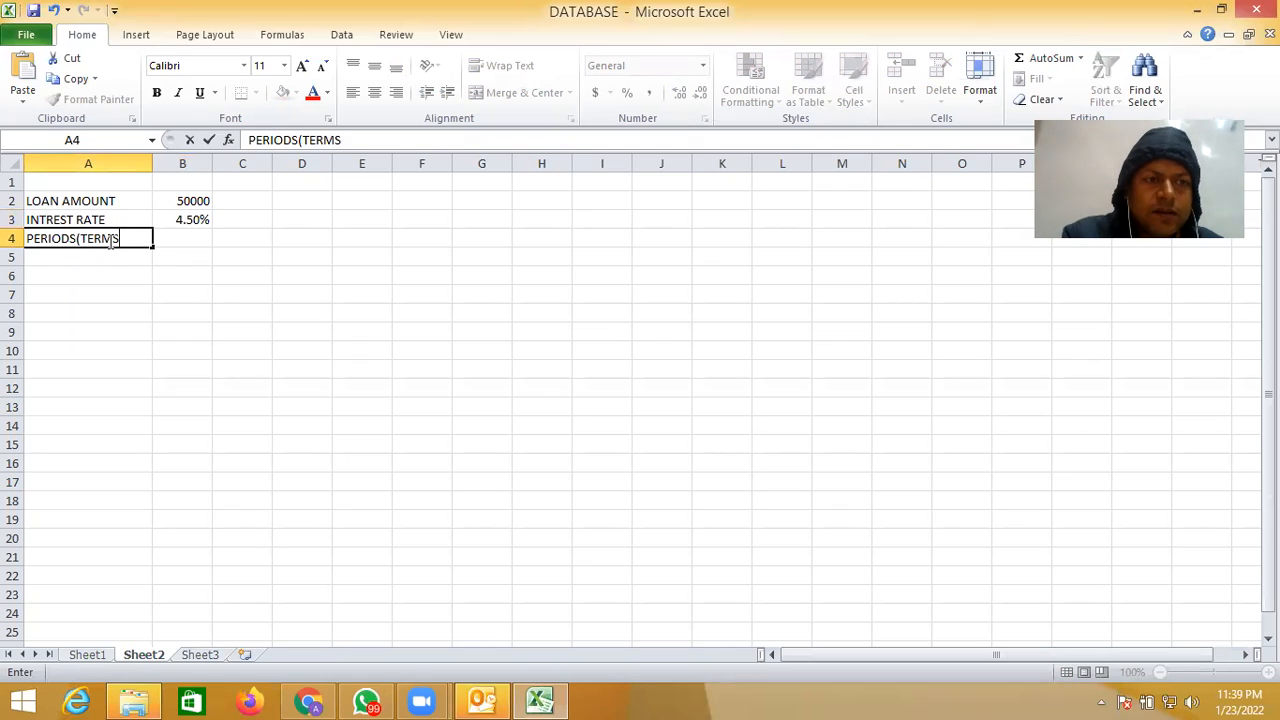
{"action": "type", "text": " IN"}
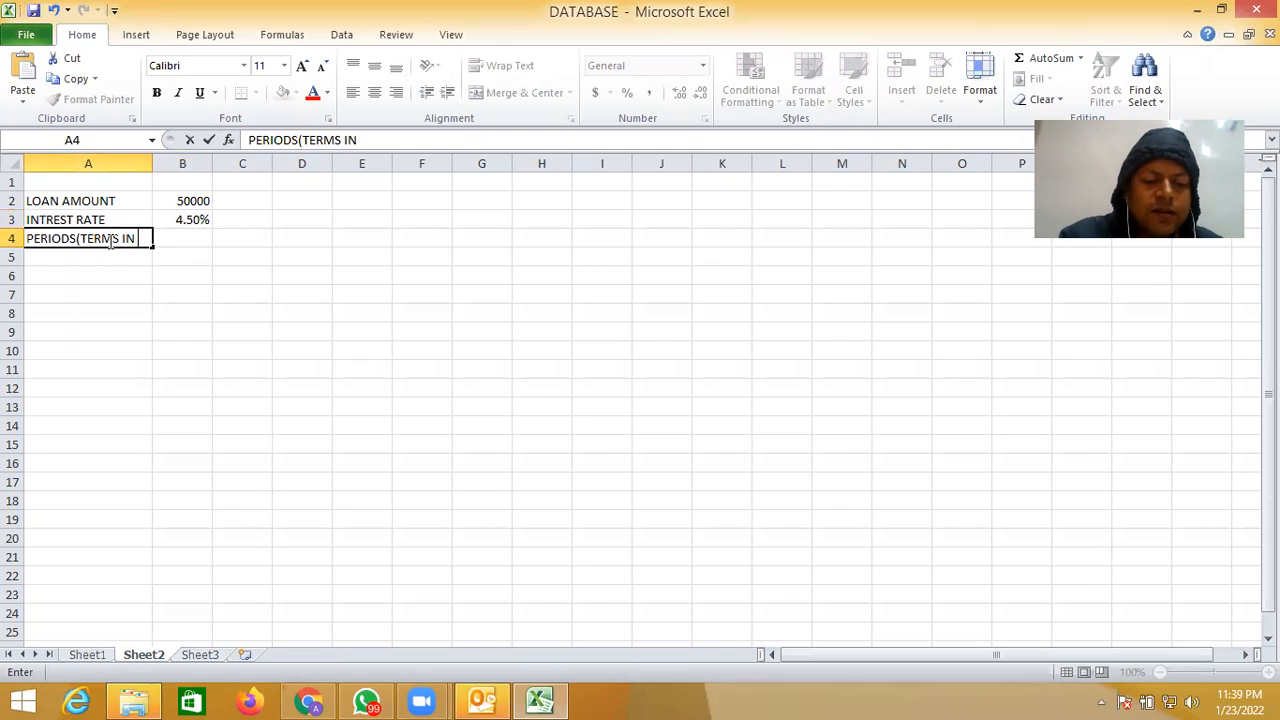
{"action": "type", "text": " MONTH"}
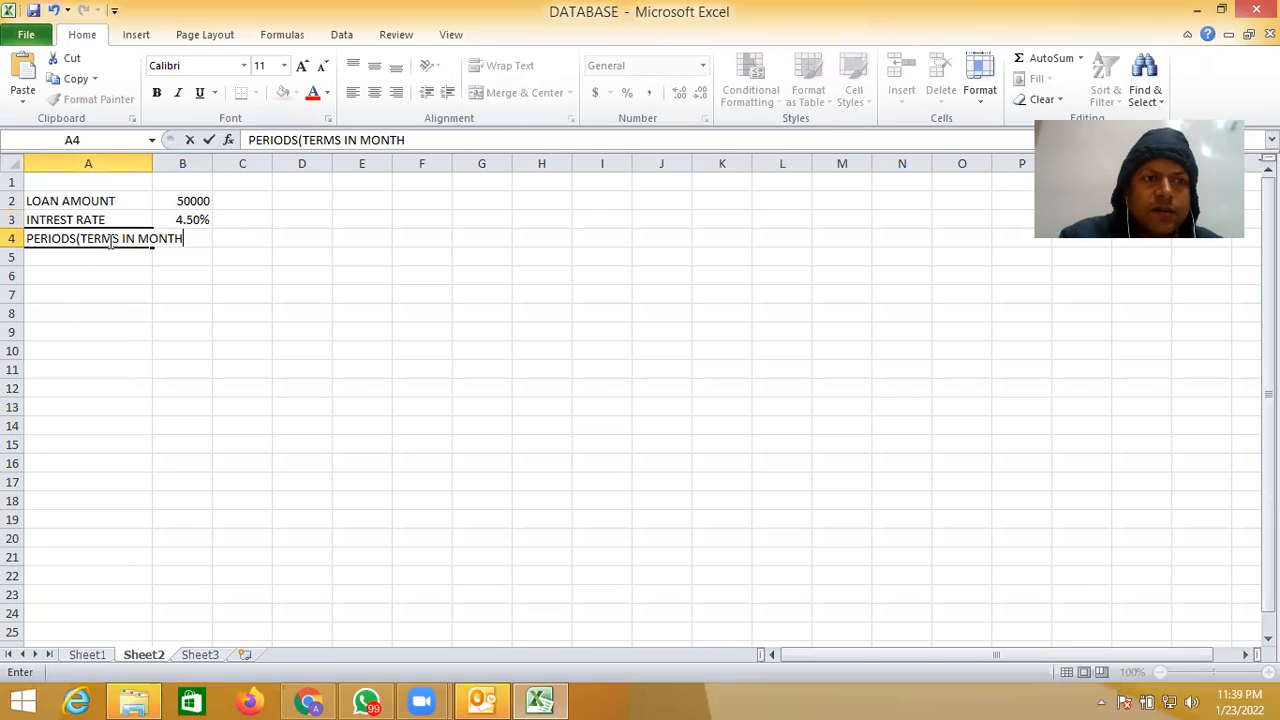
{"action": "type", "text": ")"}
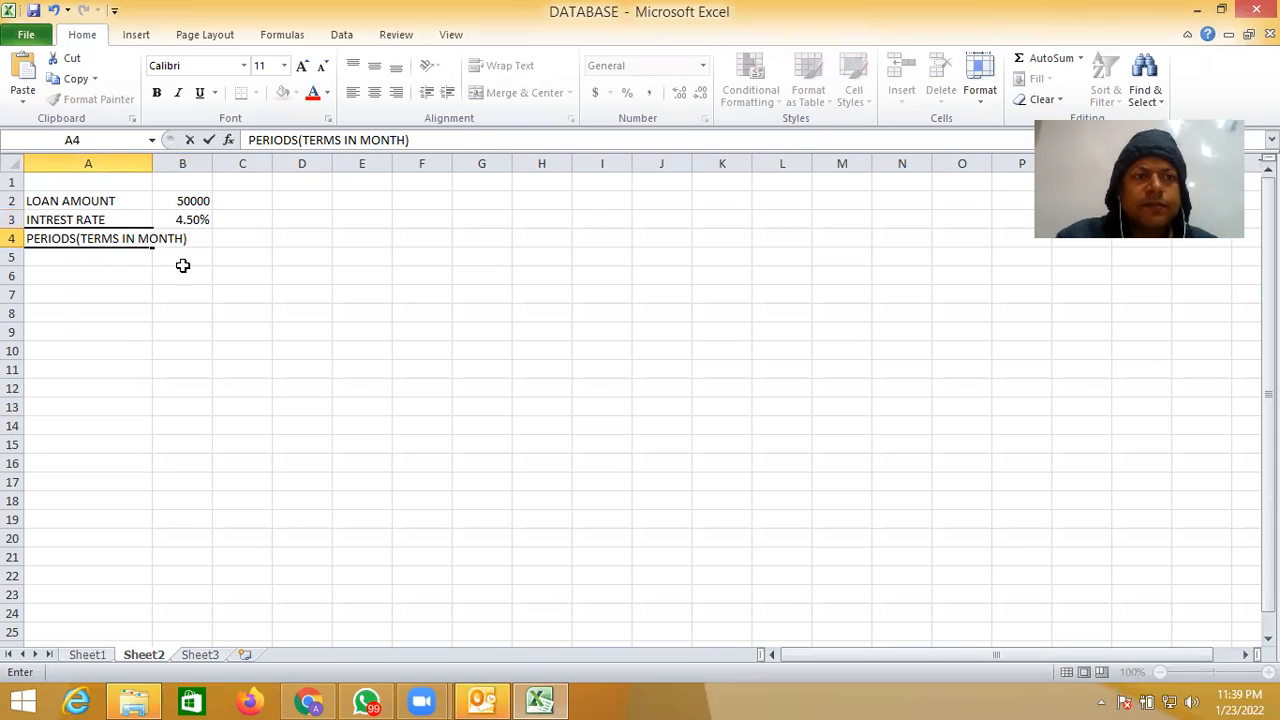
{"action": "left_click", "coordinate": [185, 297]}
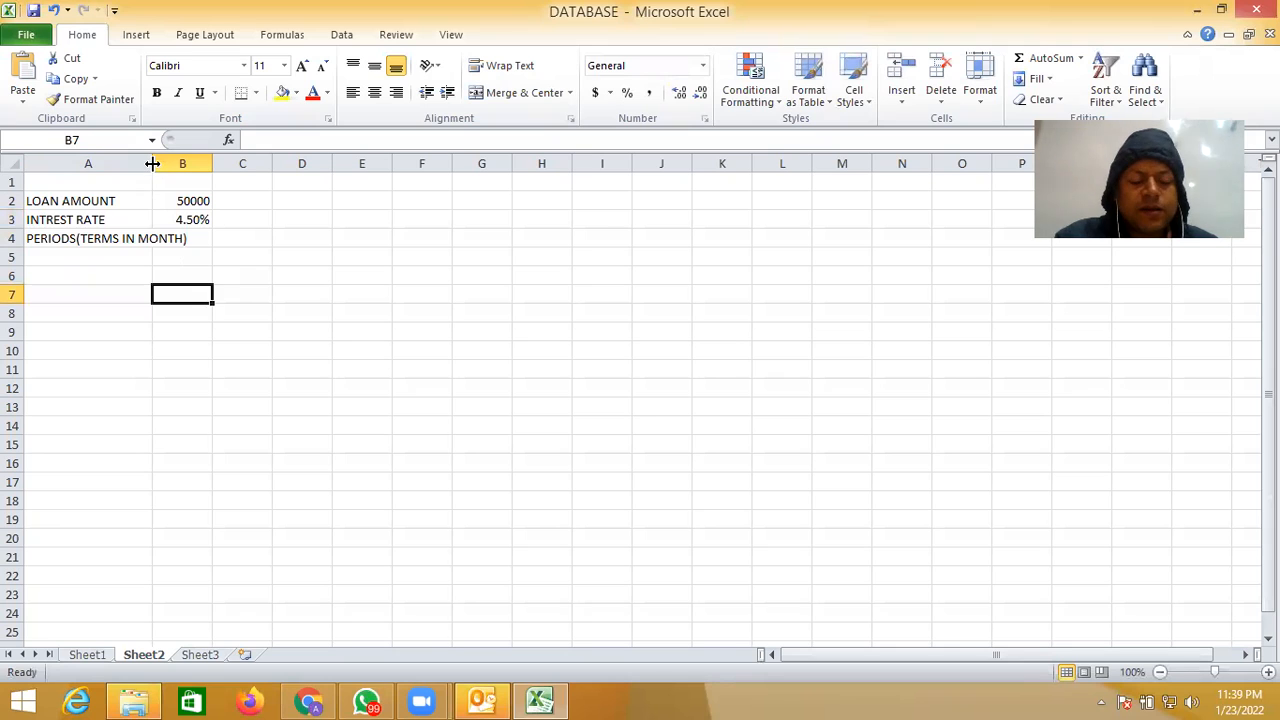
{"action": "left_click_drag", "start_coordinate": [152, 163], "coordinate": [192, 163]}
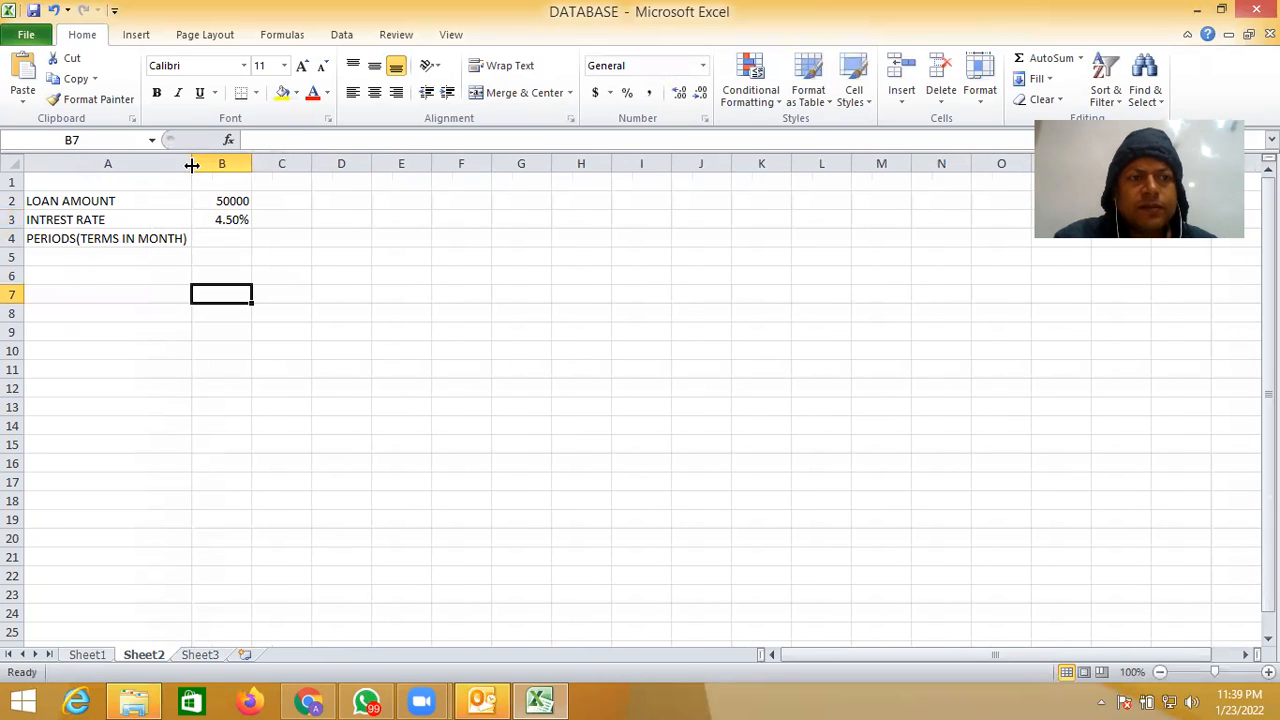
- Enter the label COMPOUNDING PERIODS PER YEAR in cell A5 and widen column A to fit the text
{"action": "left_click", "coordinate": [81, 260]}
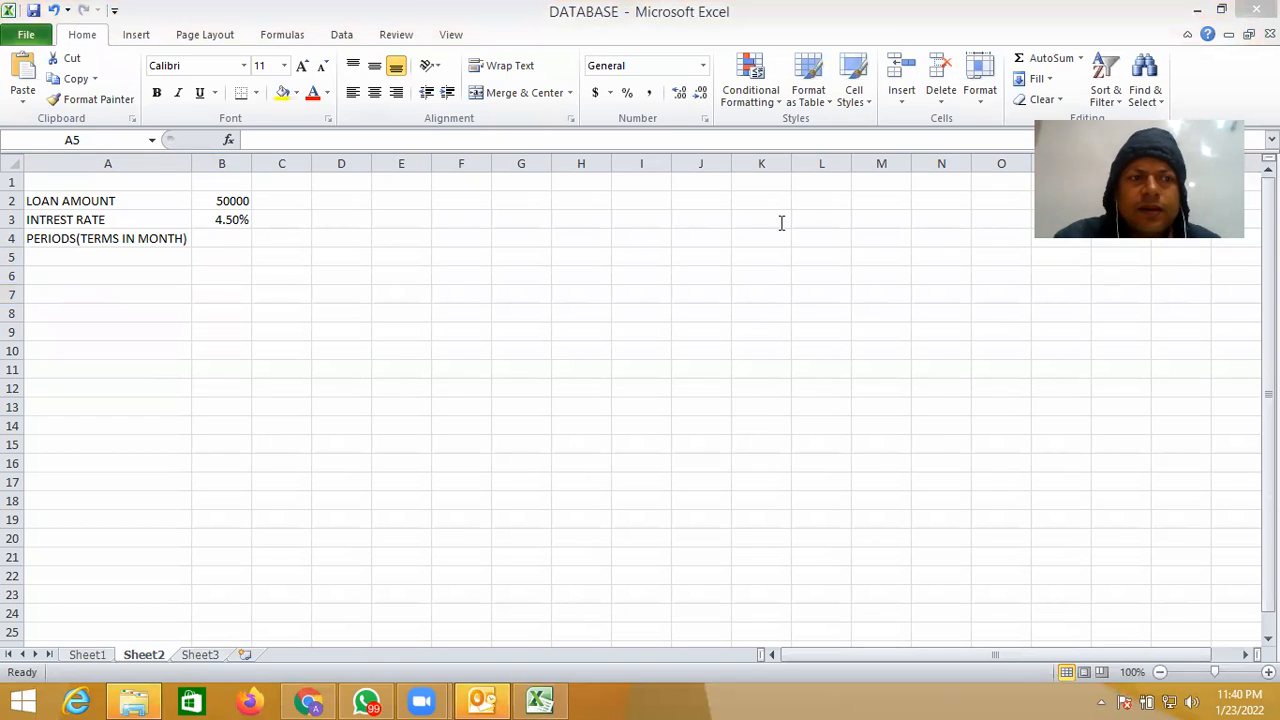
{"action": "left_click", "coordinate": [93, 256]}
{"action": "type", "text": "C"}
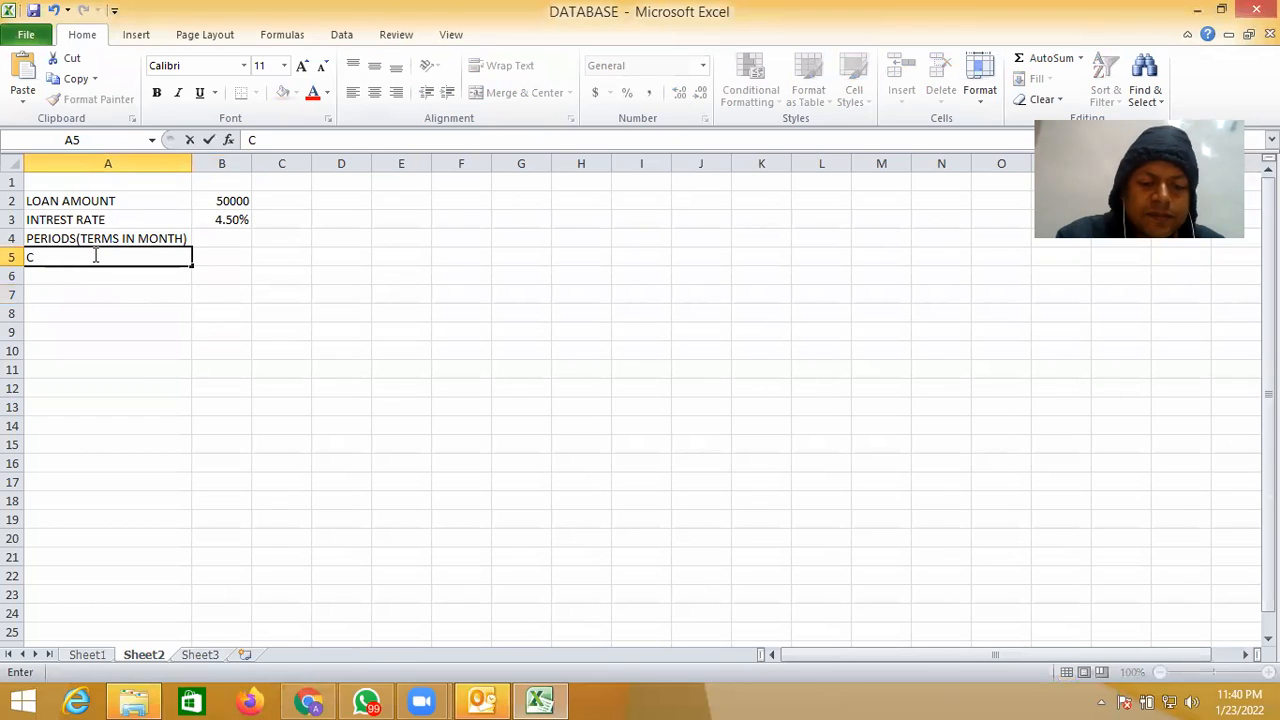
{"action": "type", "text": "OMPO"}
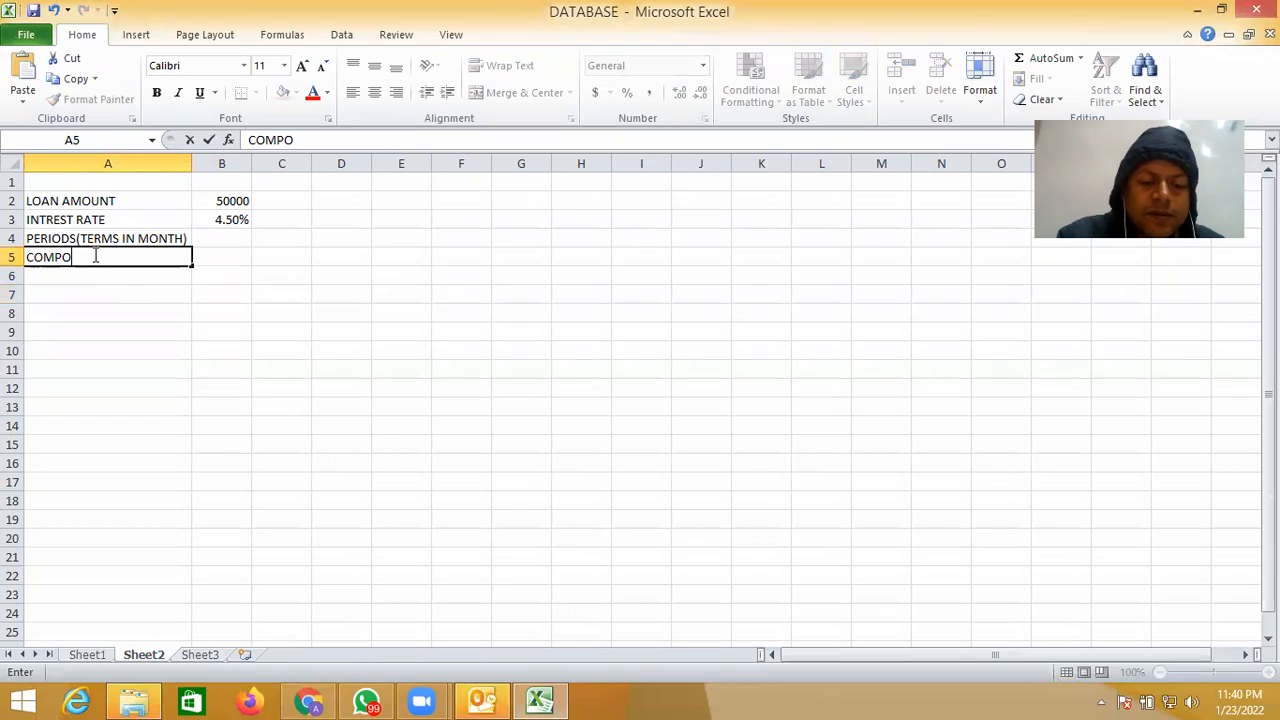
{"action": "type", "text": "UNDIN"}
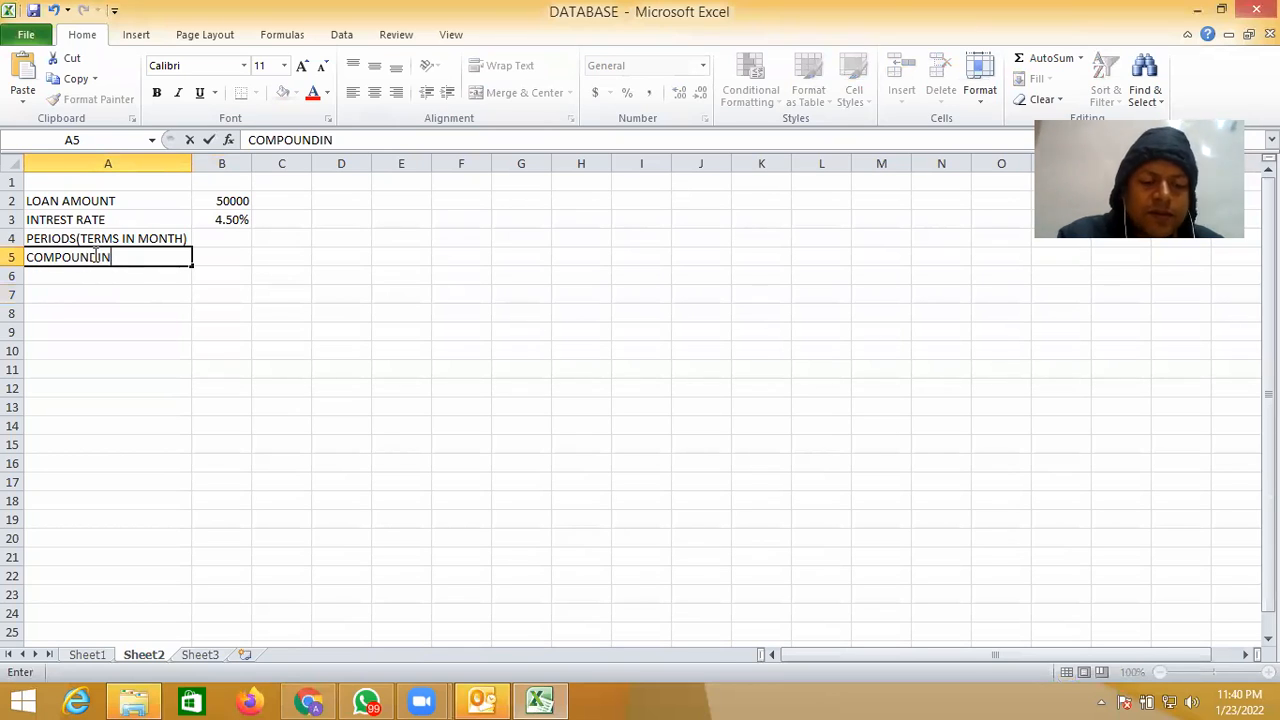
{"action": "type", "text": "G PE"}
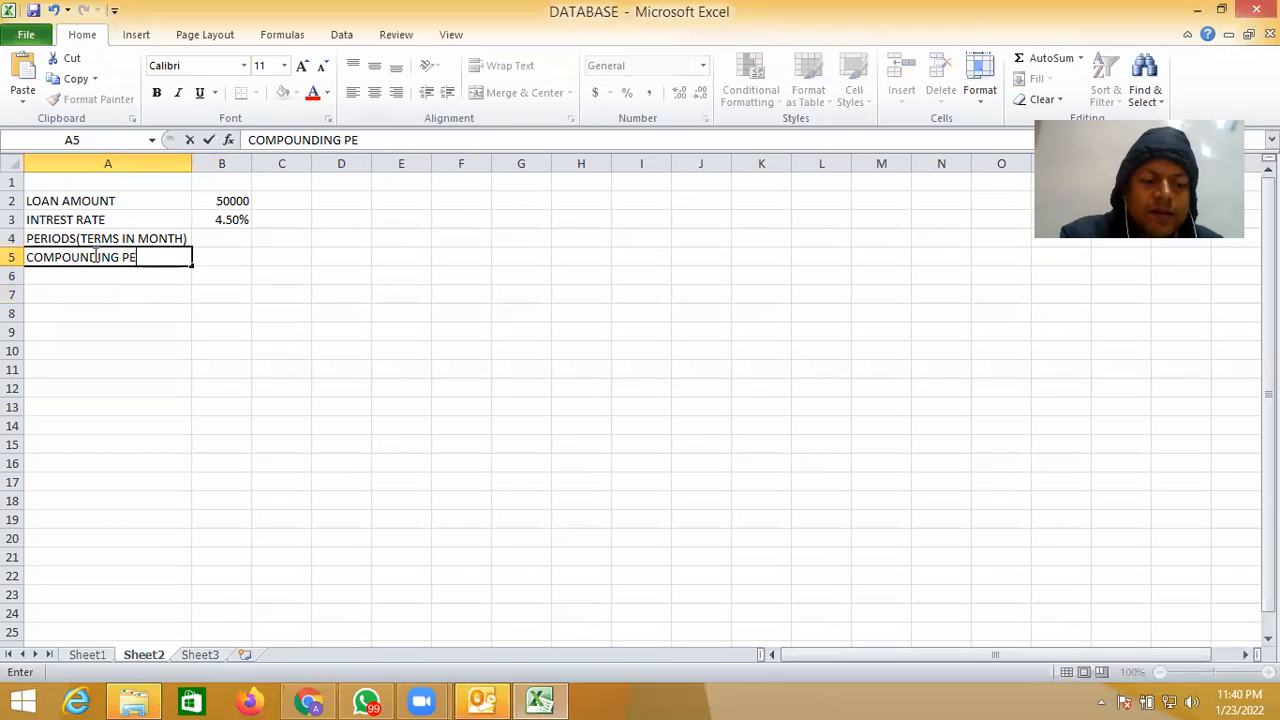
{"action": "type", "text": "RIODS "}
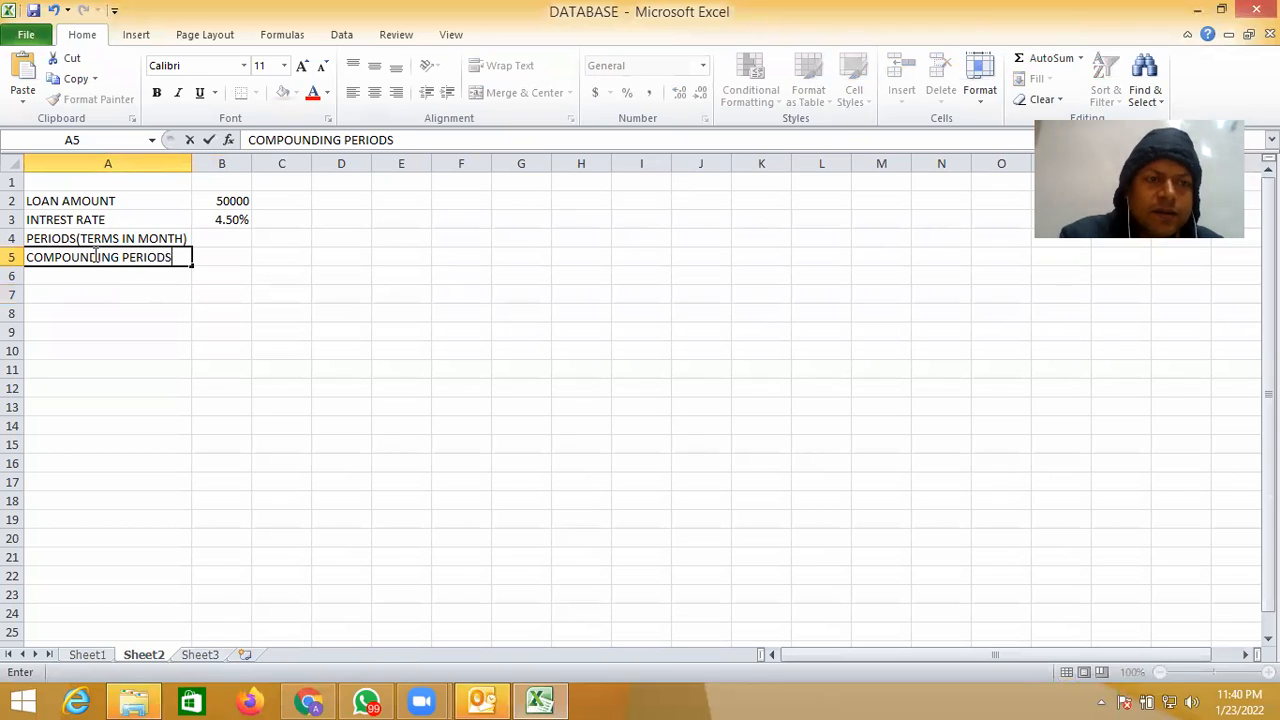
{"action": "type", "text": "PER"}
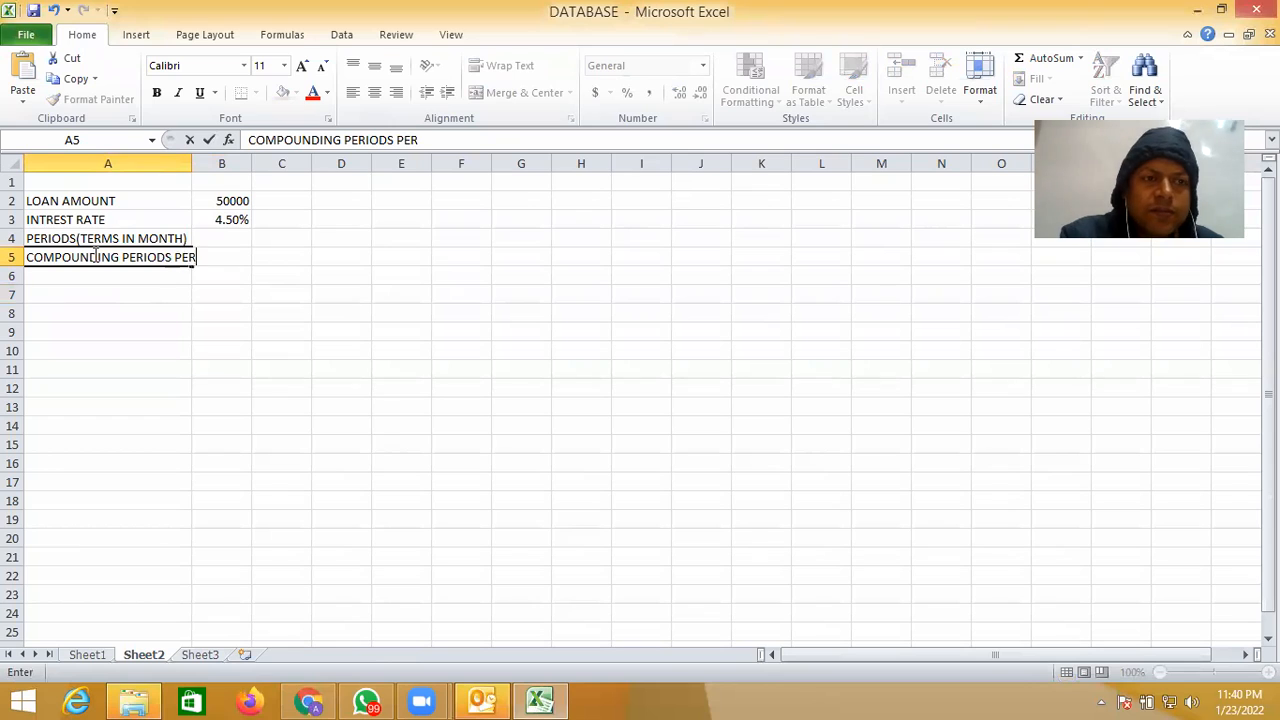
{"action": "type", "text": " YEAR"}
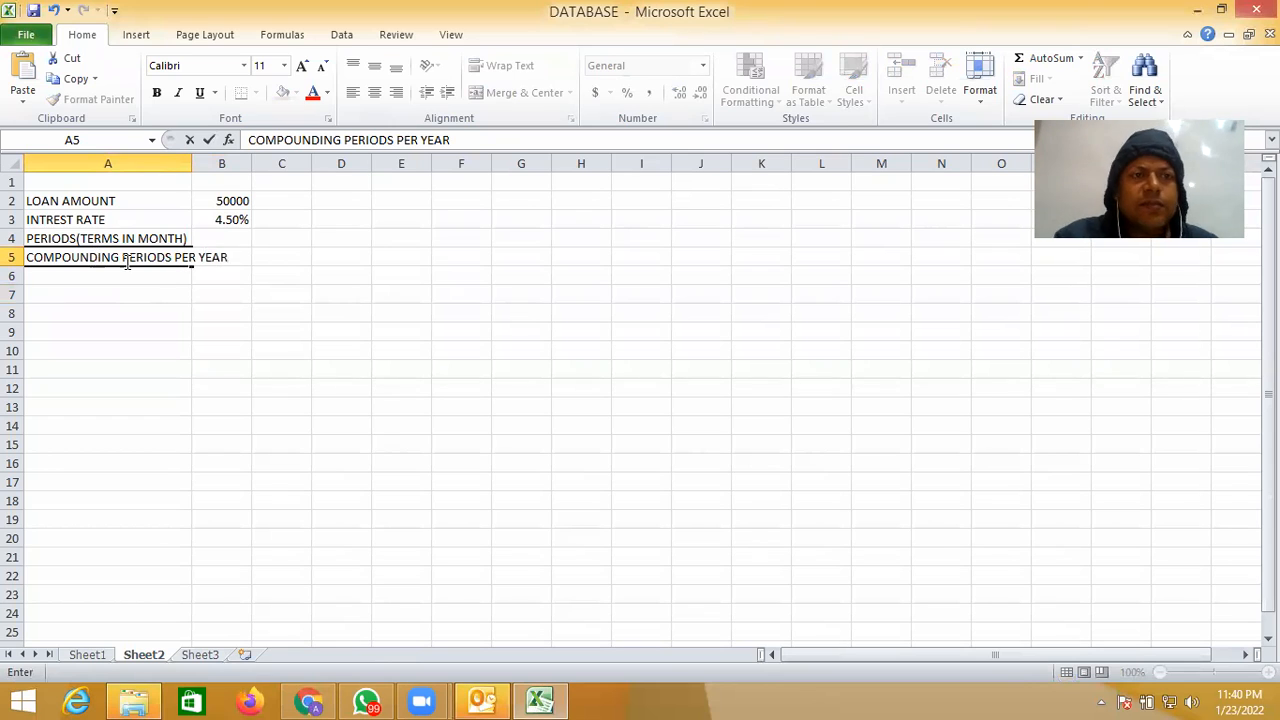
{"action": "left_click", "coordinate": [300, 290]}
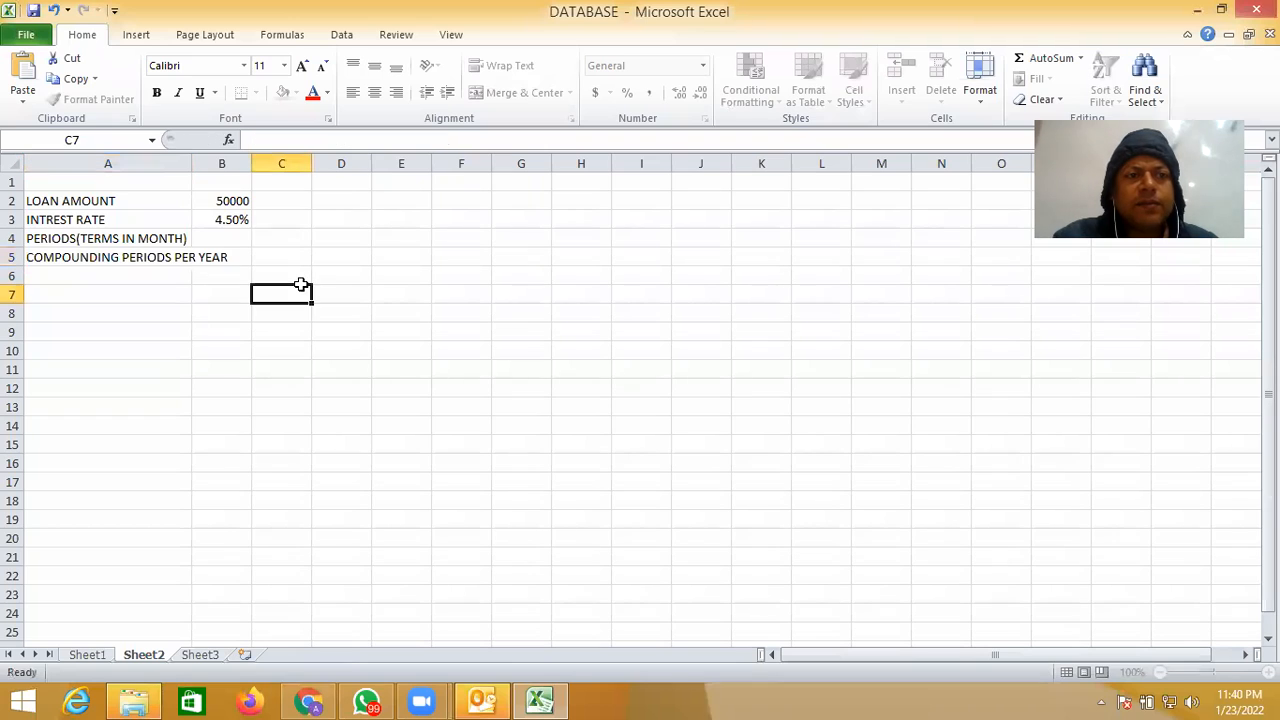
{"action": "left_click_drag", "start_coordinate": [191, 163], "coordinate": [233, 162]}
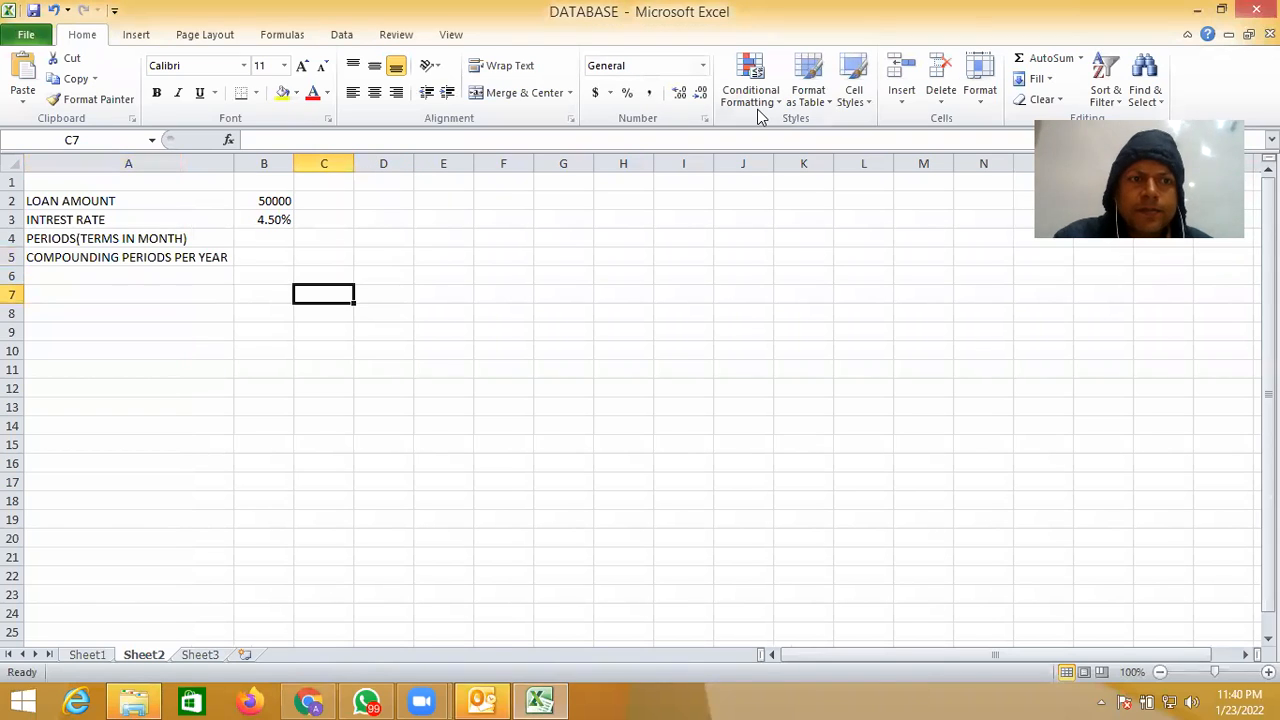
- Enter 60 in B4 for the term in months and 12 in B5 for the compounding periods per year
{"action": "left_click", "coordinate": [270, 239]}
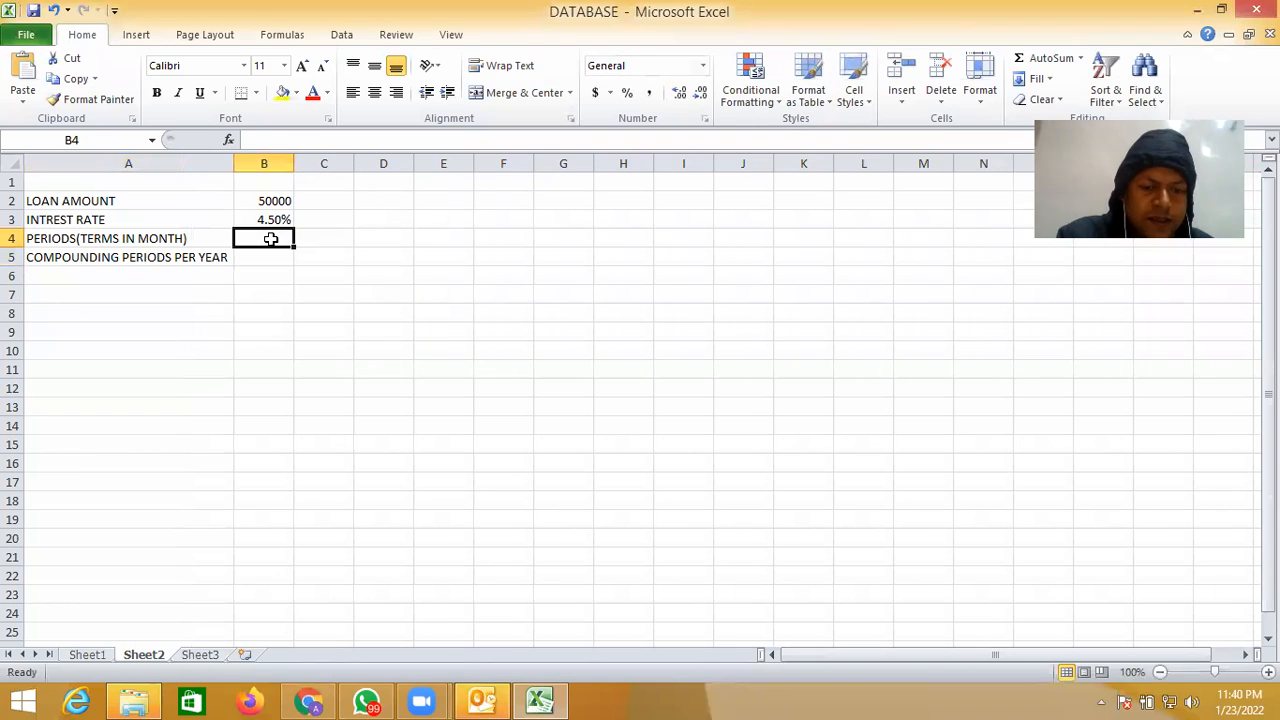
{"action": "type", "text": "60"}
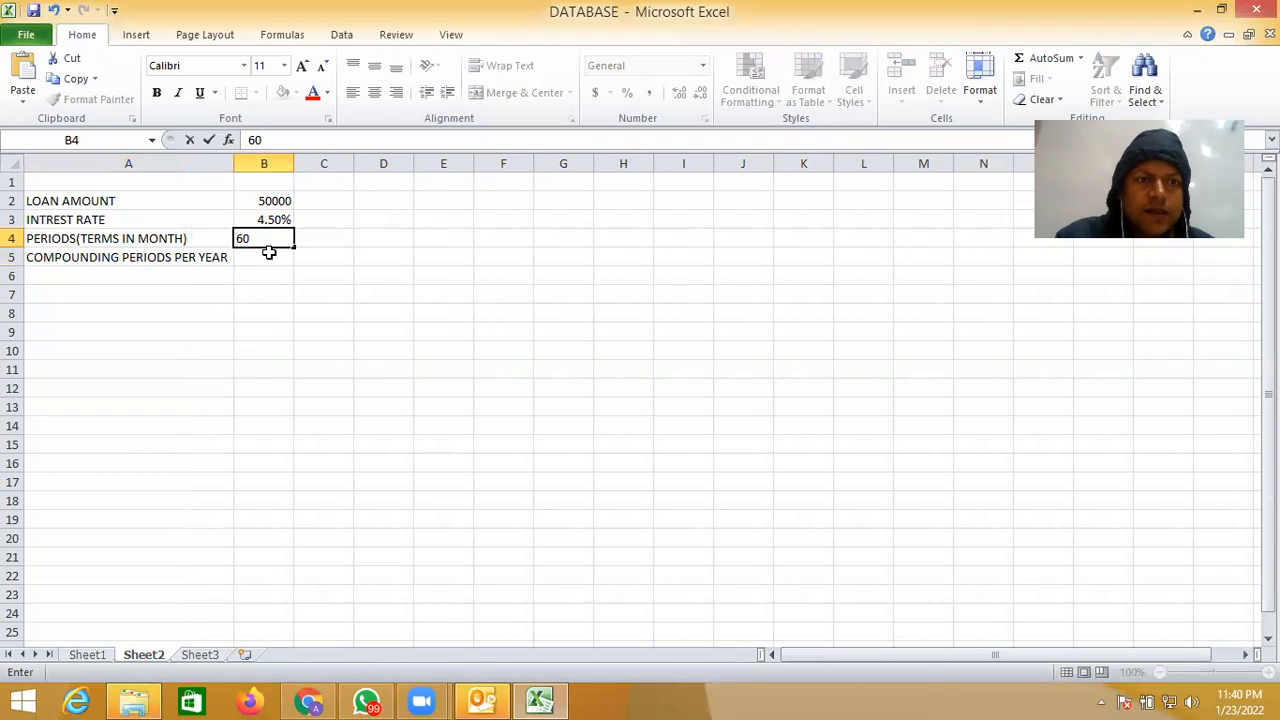
{"action": "left_click", "coordinate": [267, 259]}
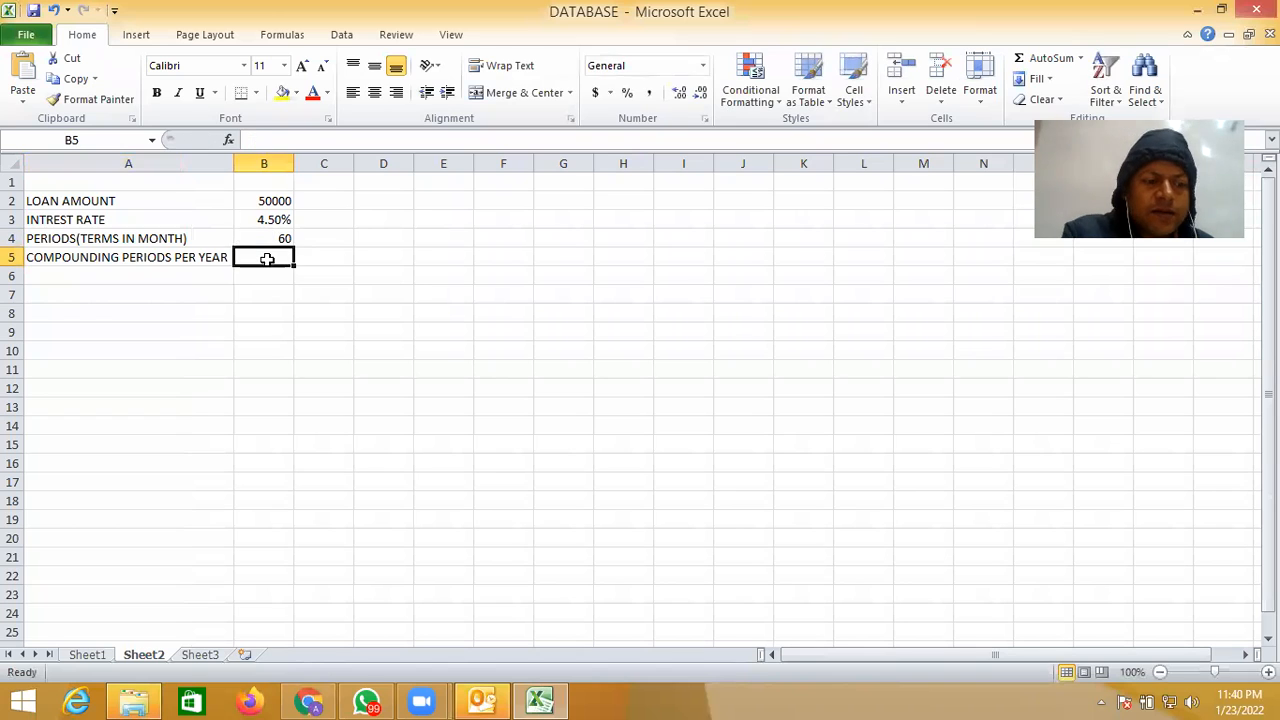
{"action": "type", "text": "12"}
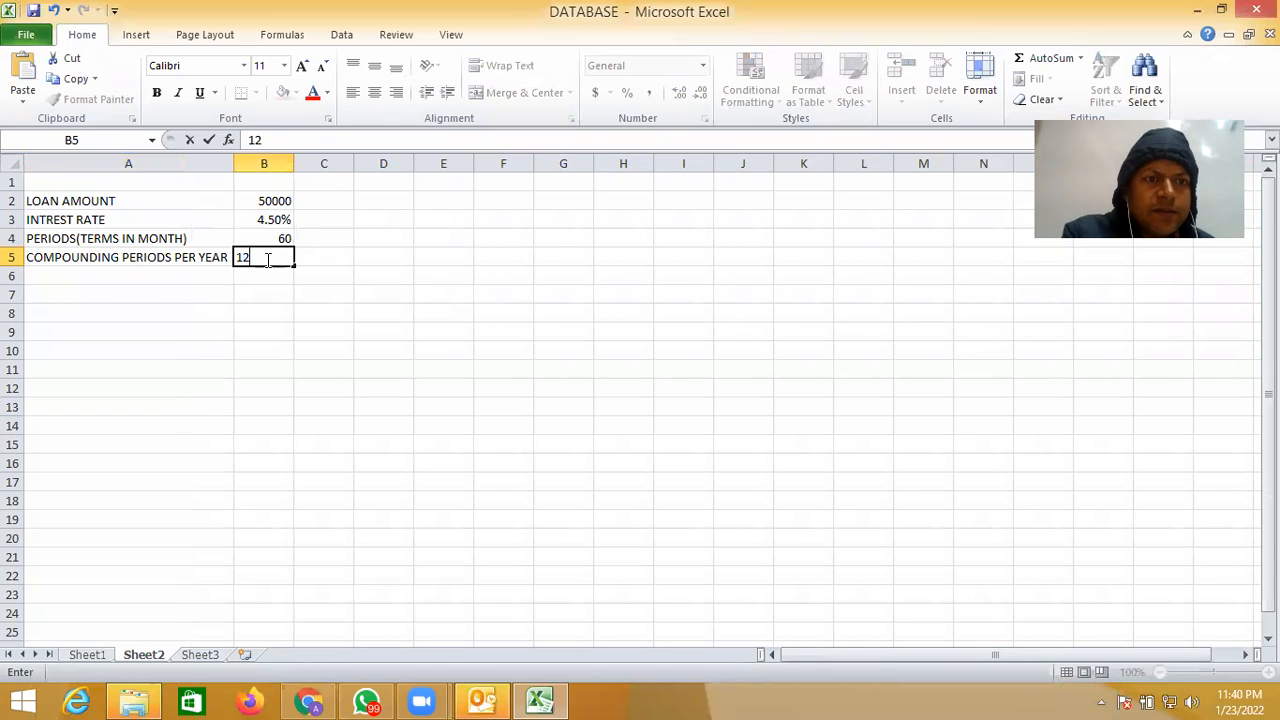
- Enter the label MONTHLY PAYM in cell A7, below the loan details
{"action": "left_click", "coordinate": [148, 295]}
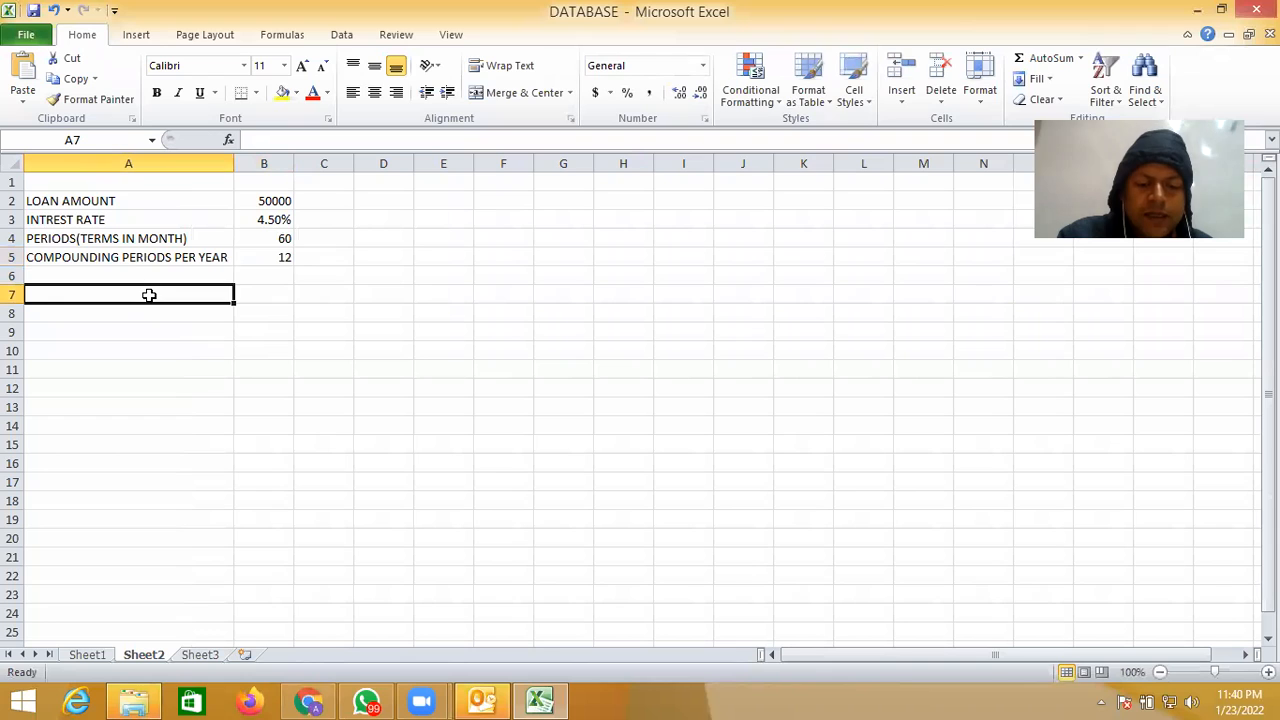
{"action": "type", "text": "MO"}
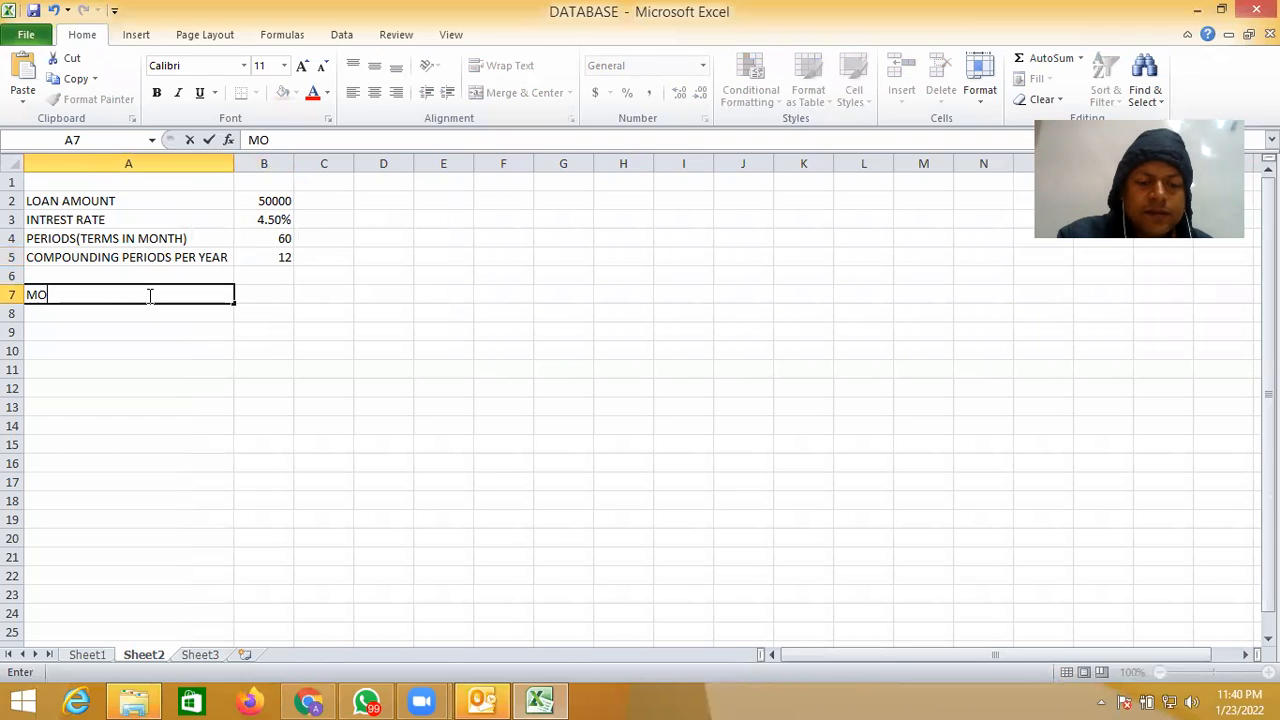
{"action": "type", "text": "NTHLY "}
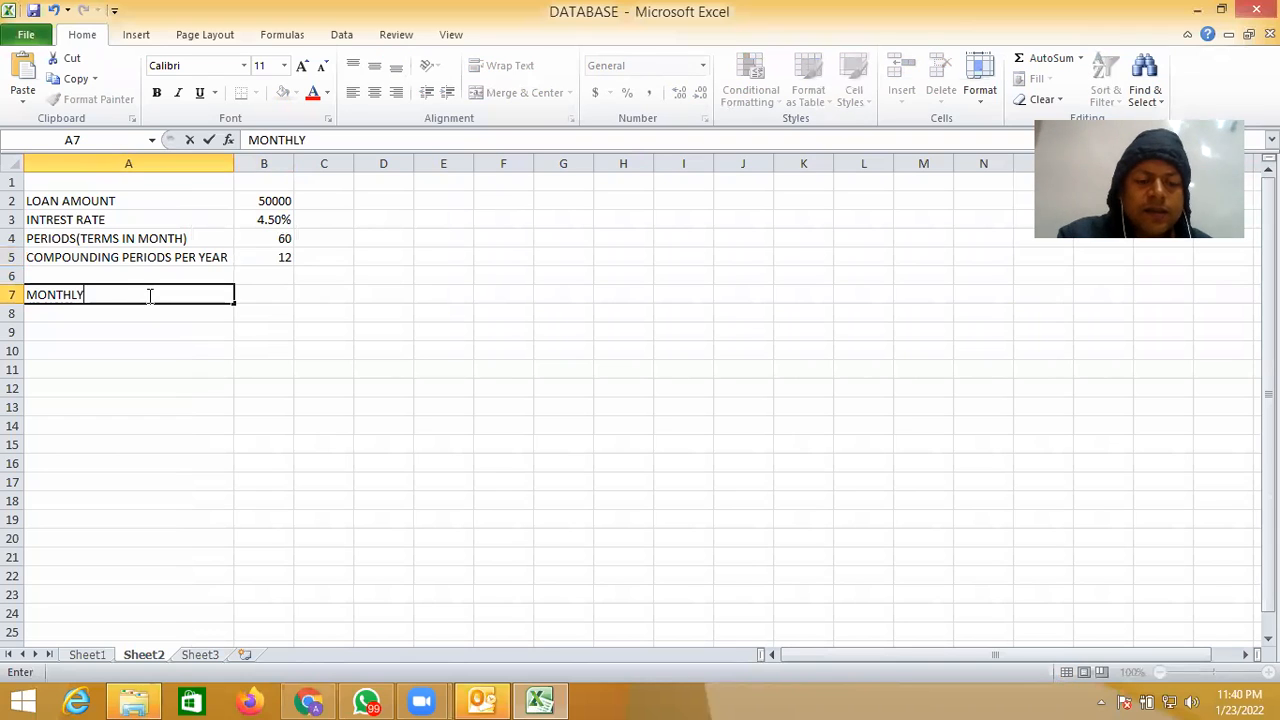
{"action": "type", "text": "PAYM"}
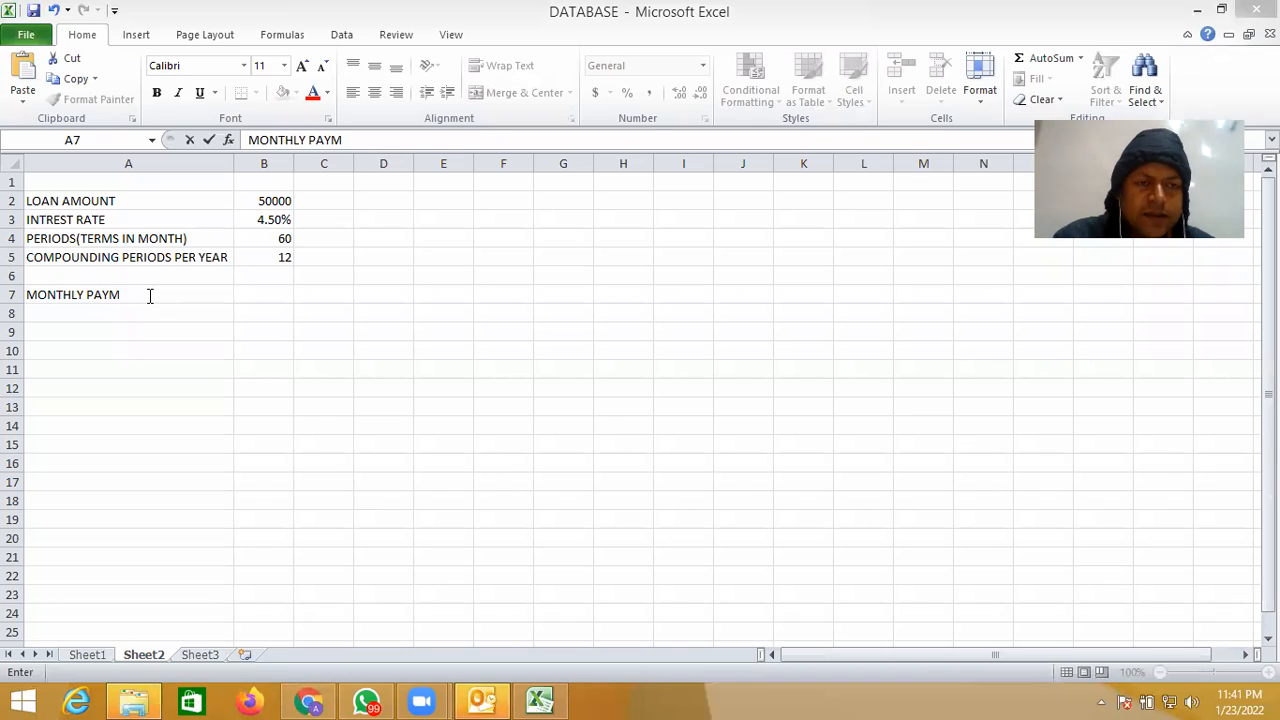
- Calculate the monthly payment in B7 with the formula =PMT(B3/12,B4,-B2)
{"action": "left_click", "coordinate": [253, 293]}
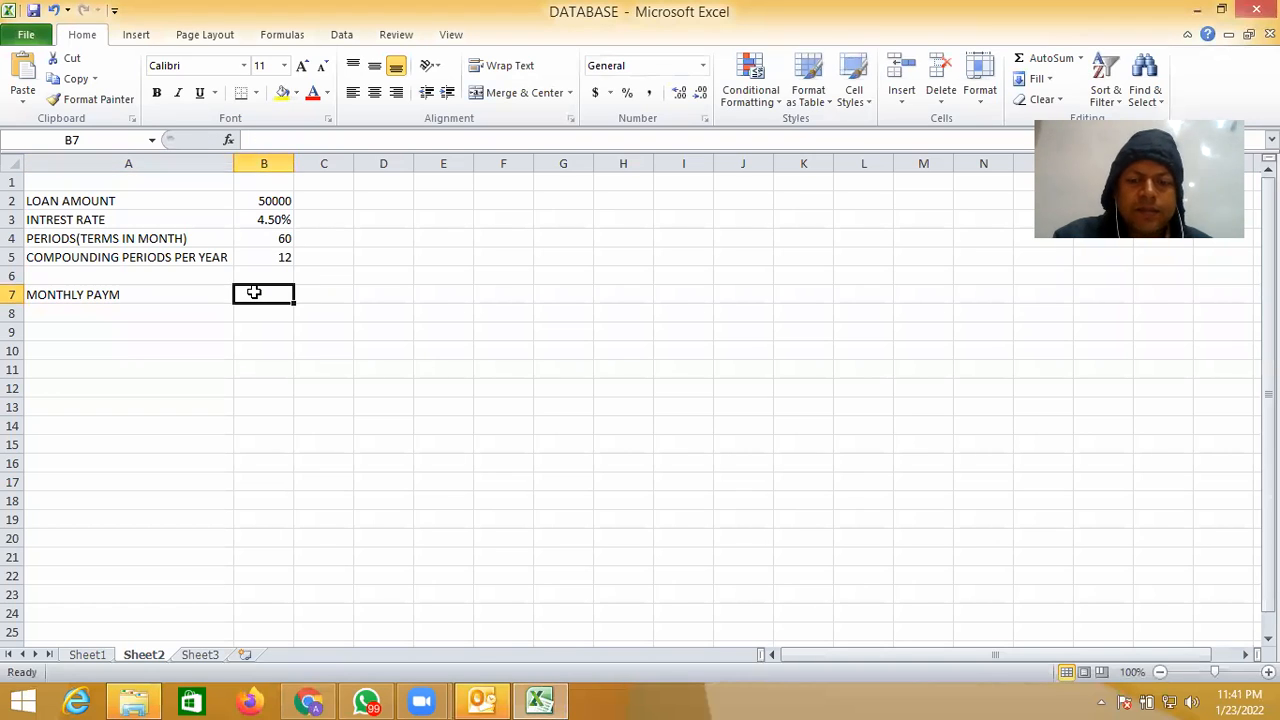
{"action": "type", "text": "="}
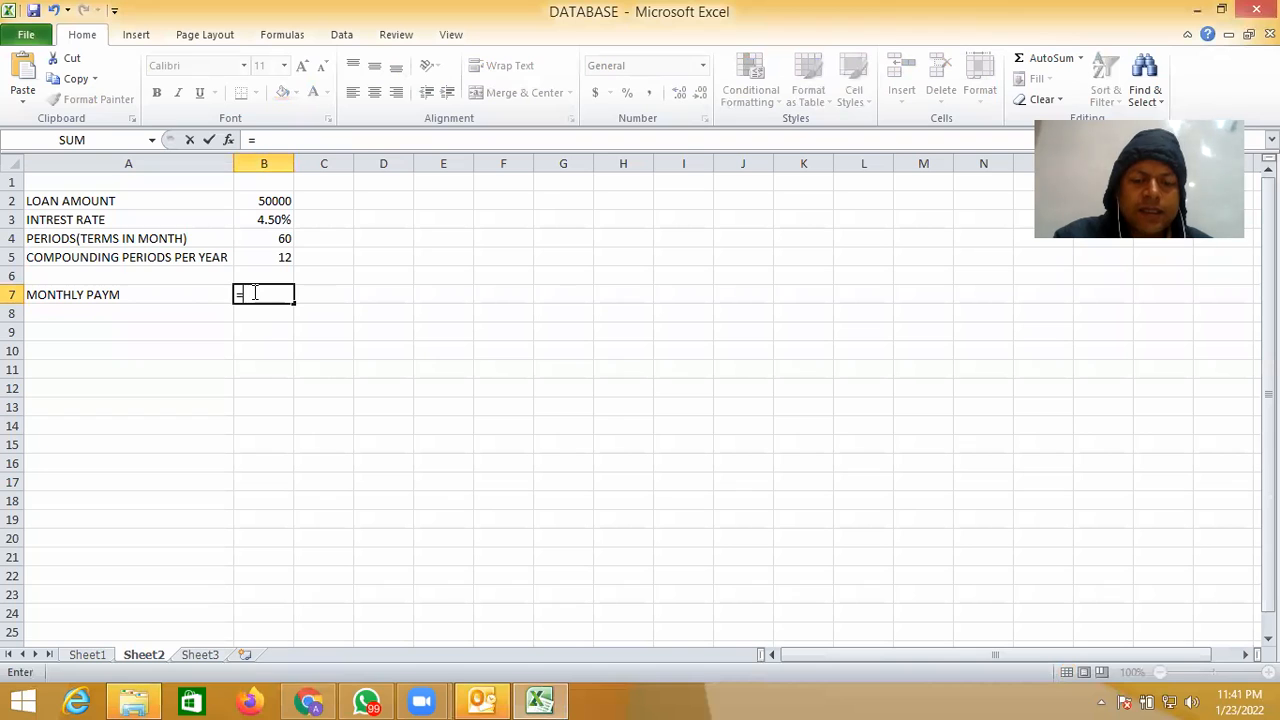
{"action": "type", "text": "PM"}
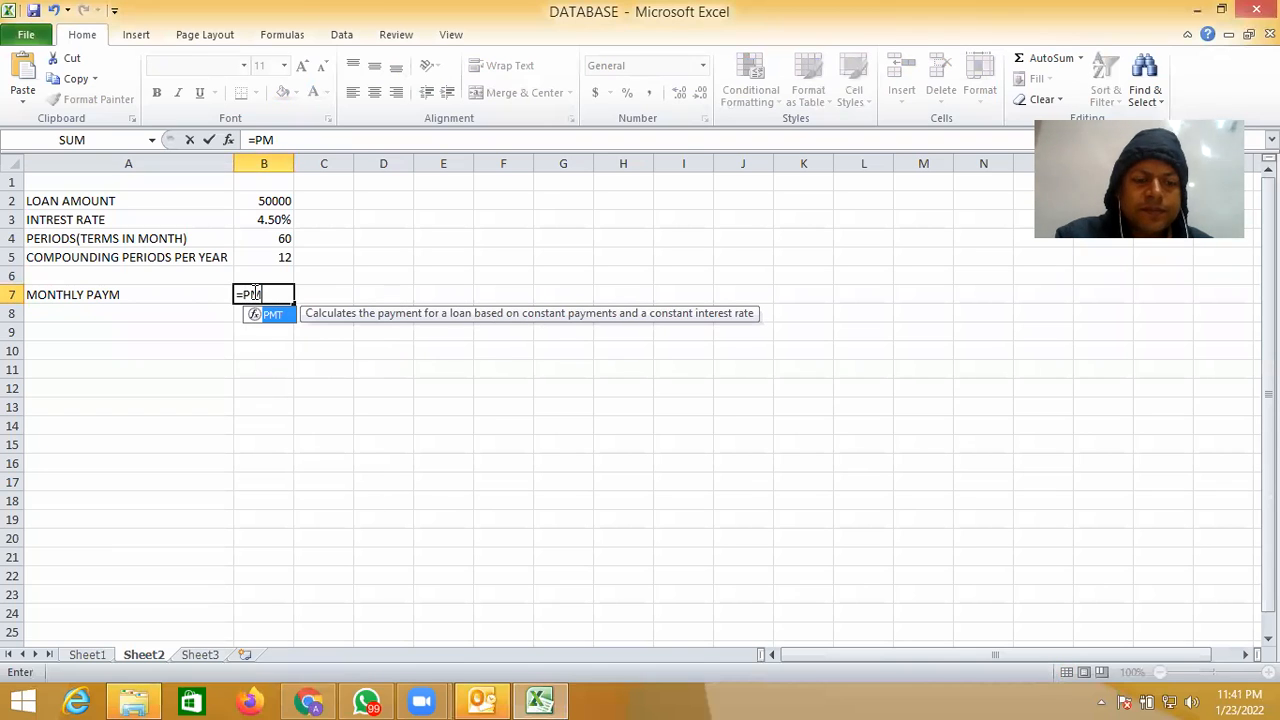
{"action": "type", "text": "T("}
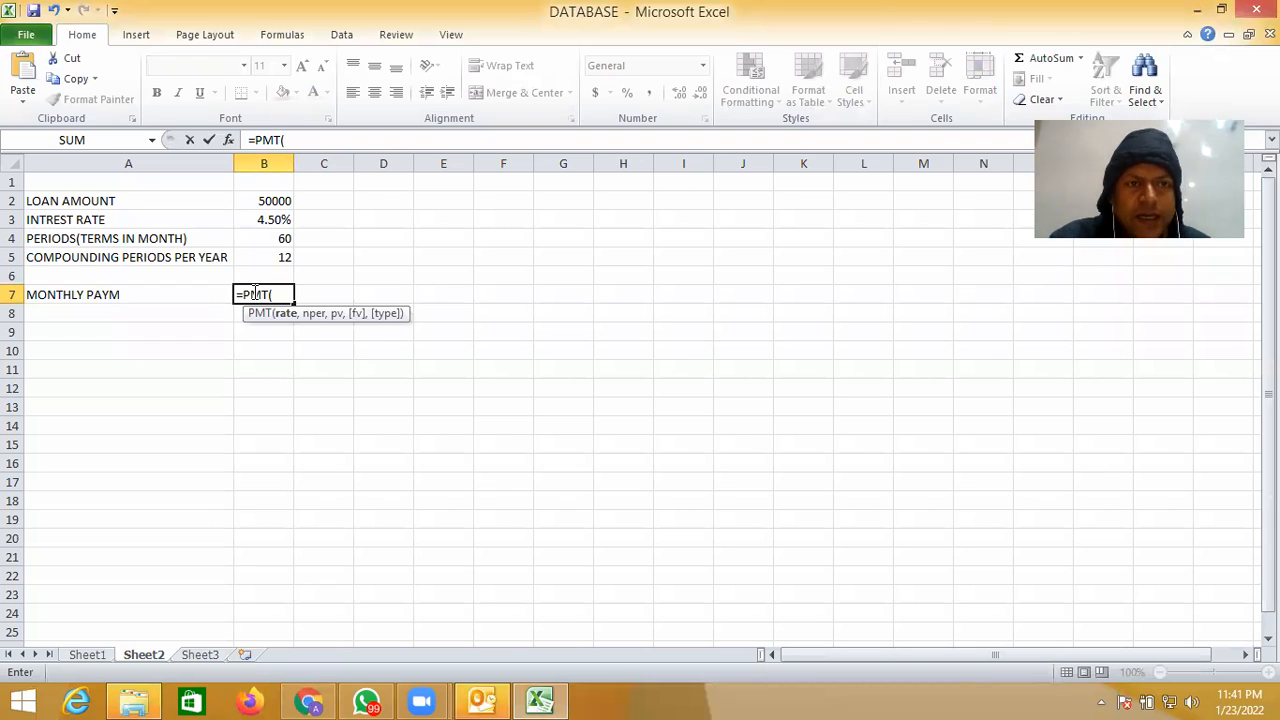
{"action": "left_click", "coordinate": [278, 221]}
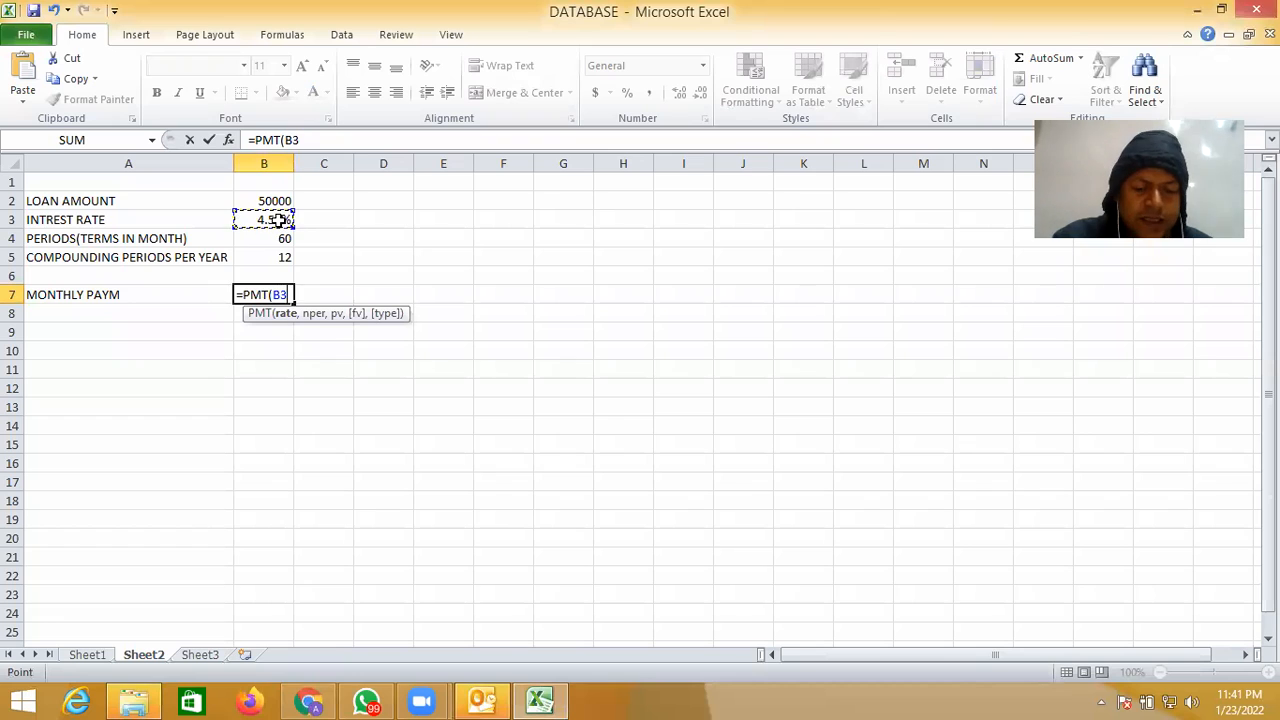
{"action": "type", "text": "/12"}
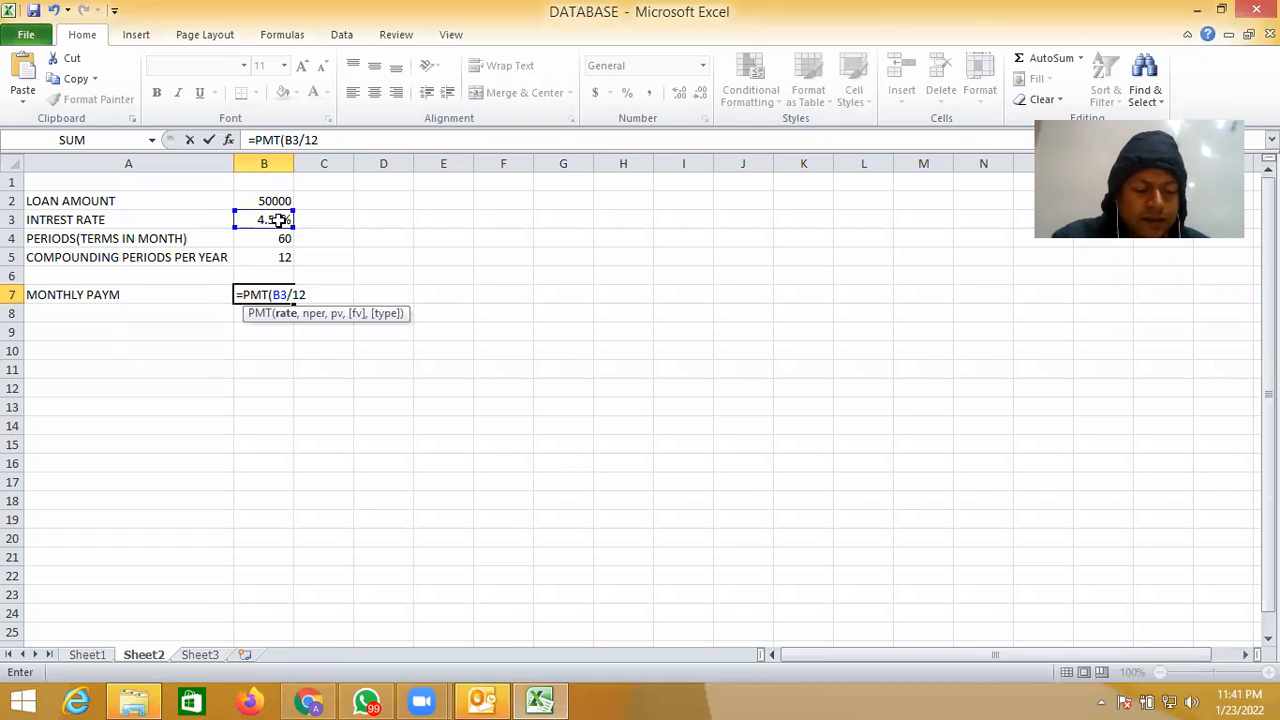
{"action": "type", "text": ","}
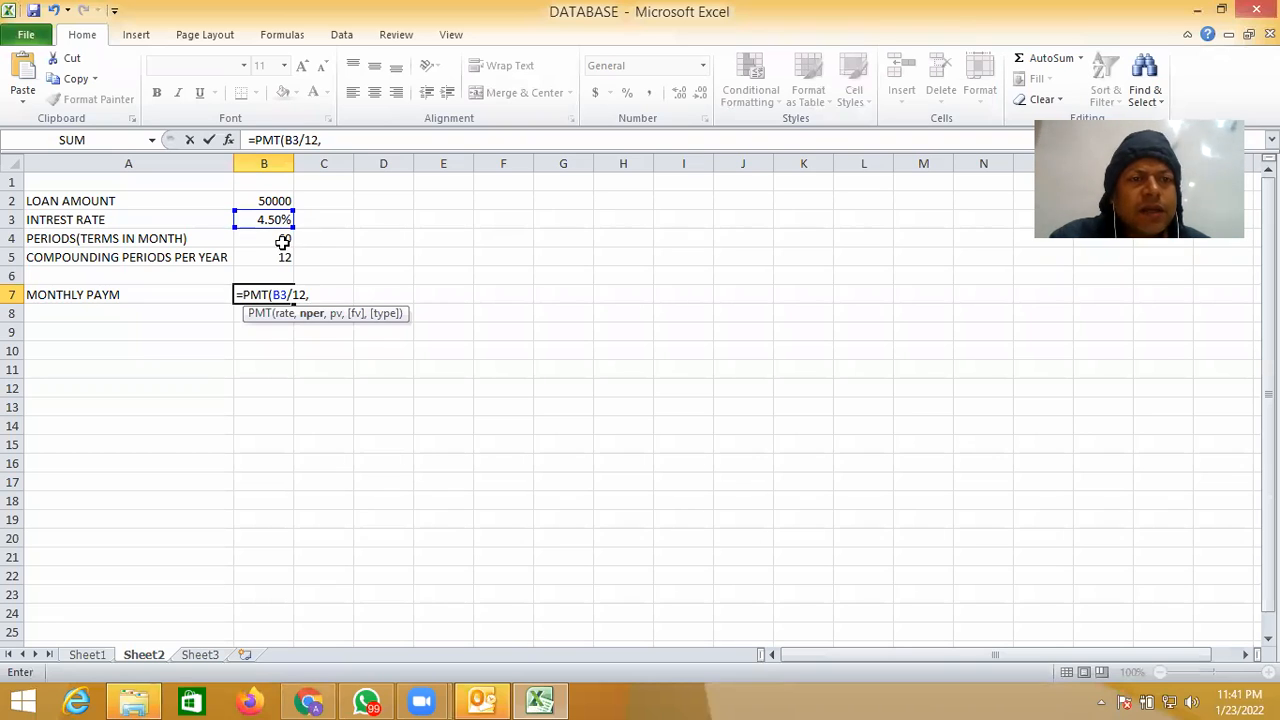
{"action": "left_click", "coordinate": [283, 242]}
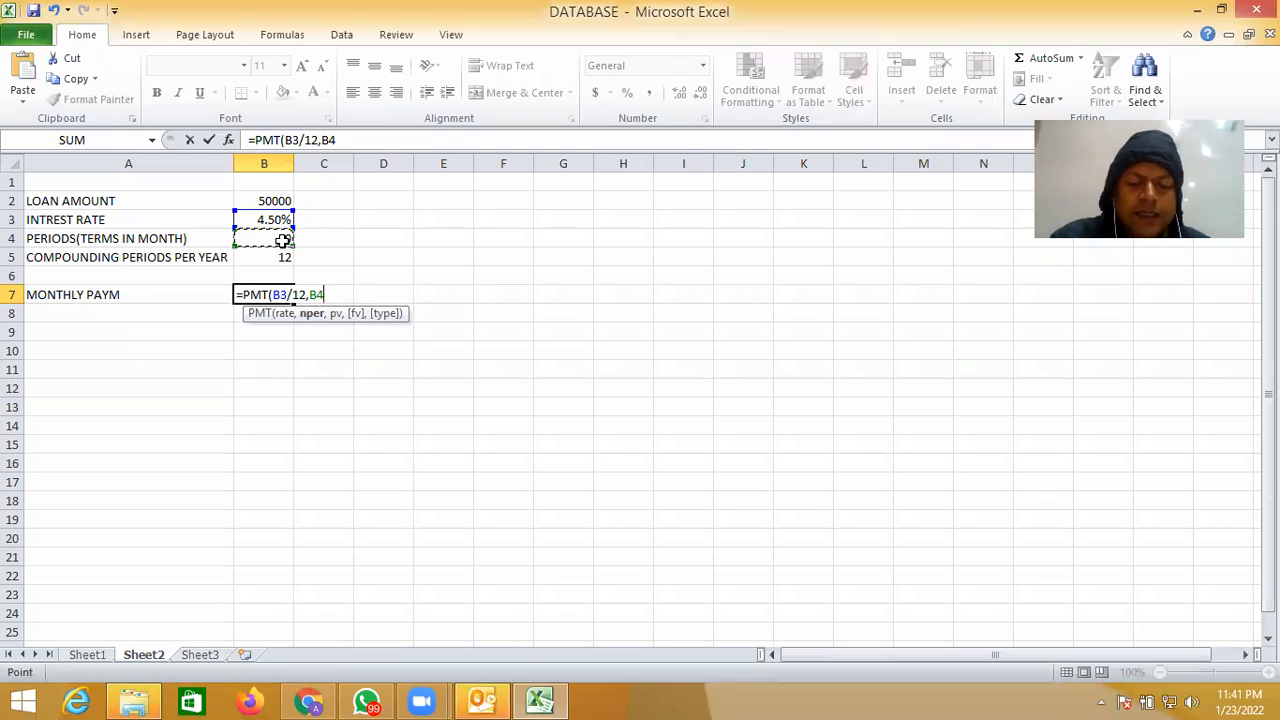
{"action": "type", "text": ","}
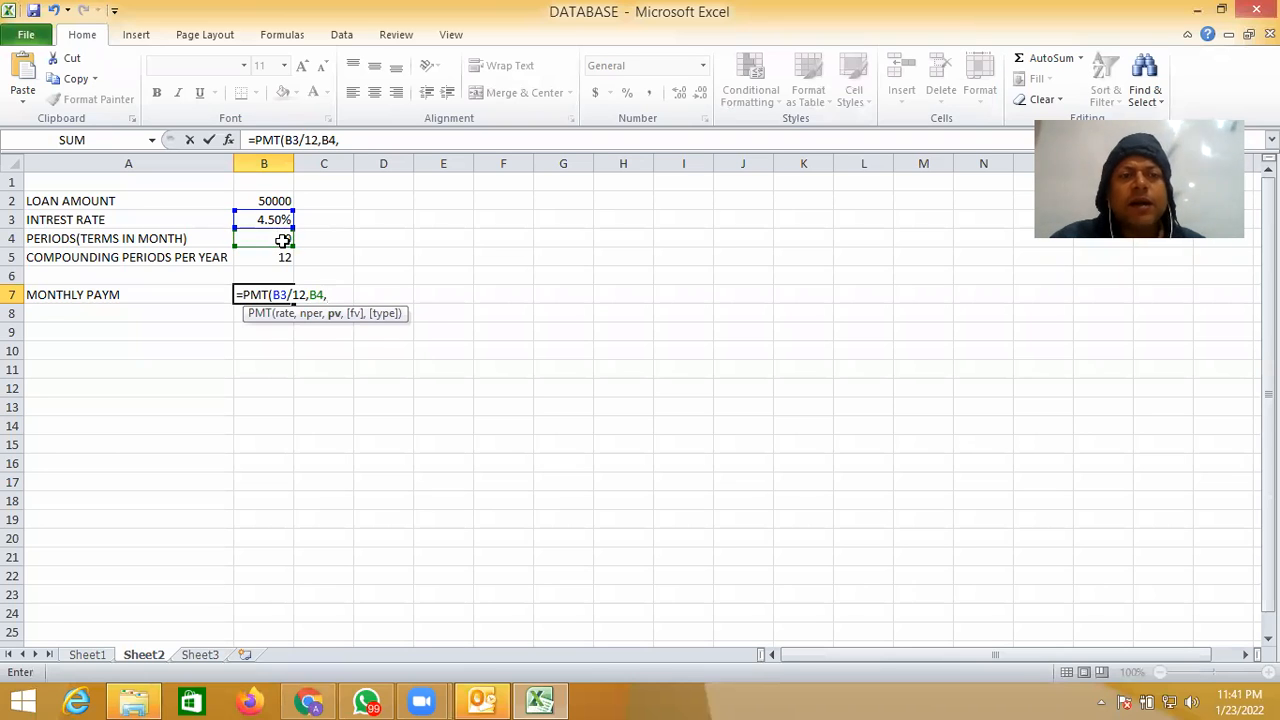
{"action": "type", "text": "-"}
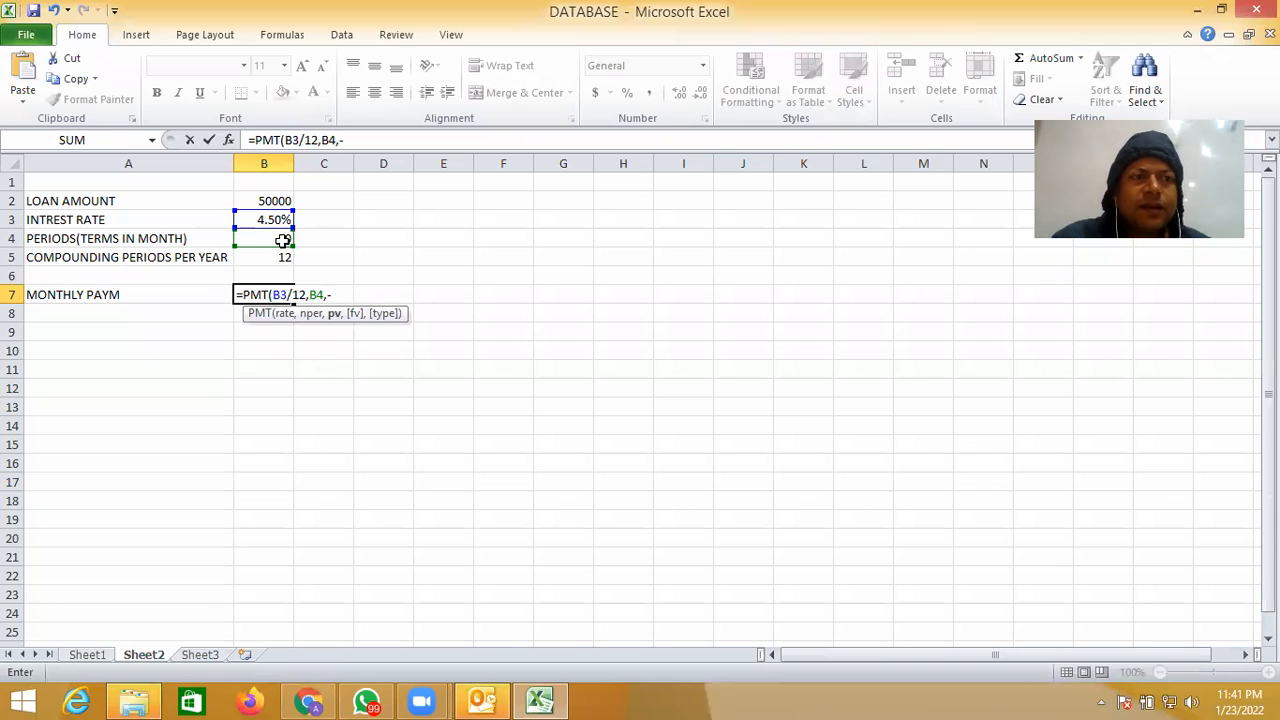
{"action": "left_click", "coordinate": [283, 202]}
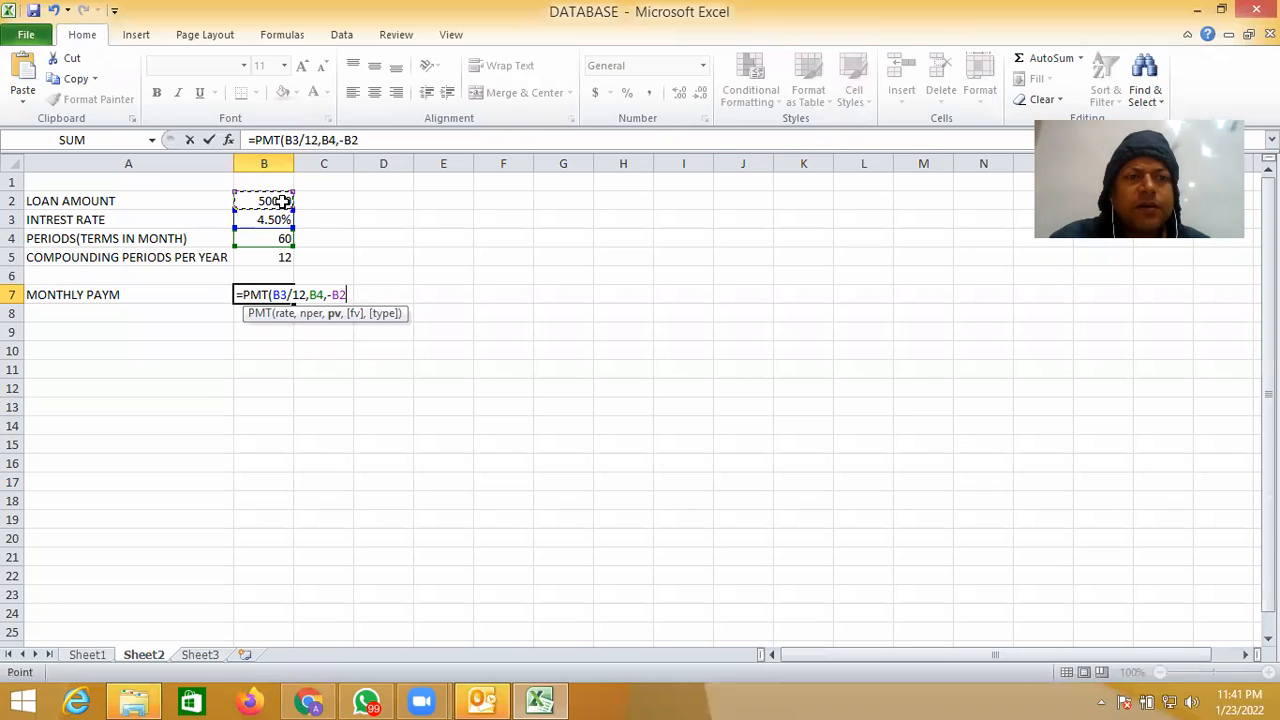
{"action": "type", "text": ")"}
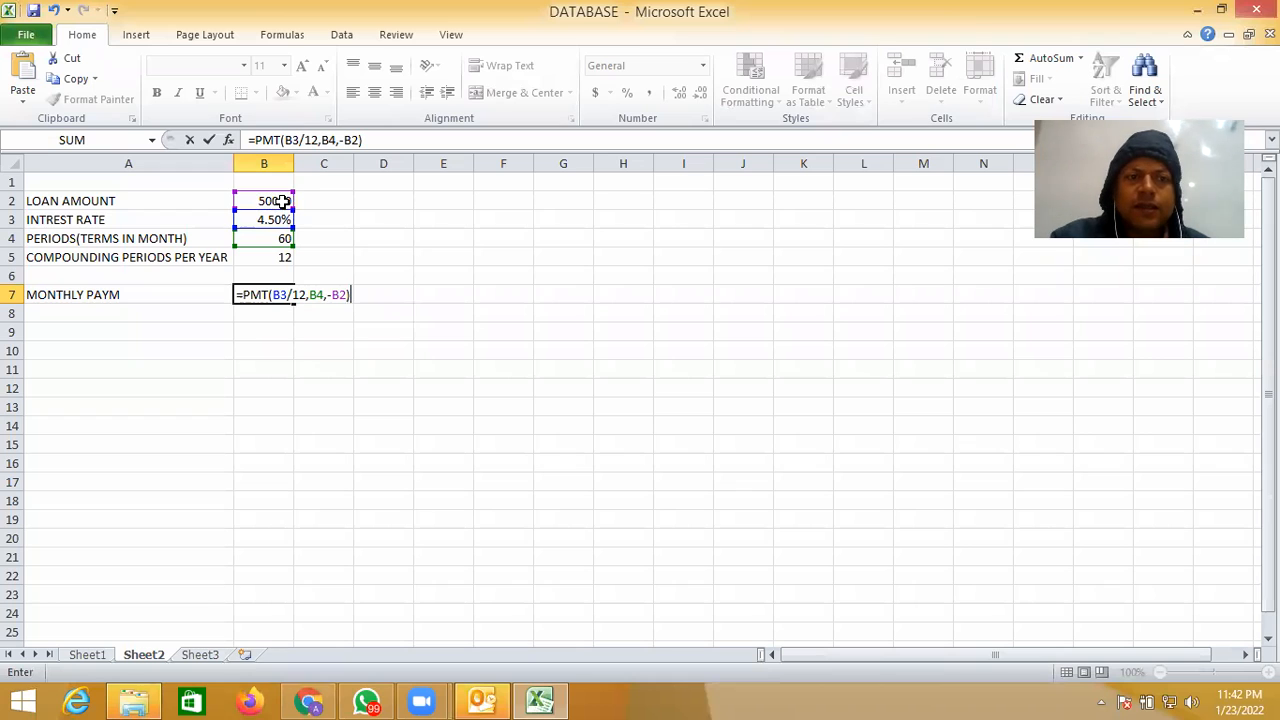
{"action": "left_click", "coordinate": [521, 385]}
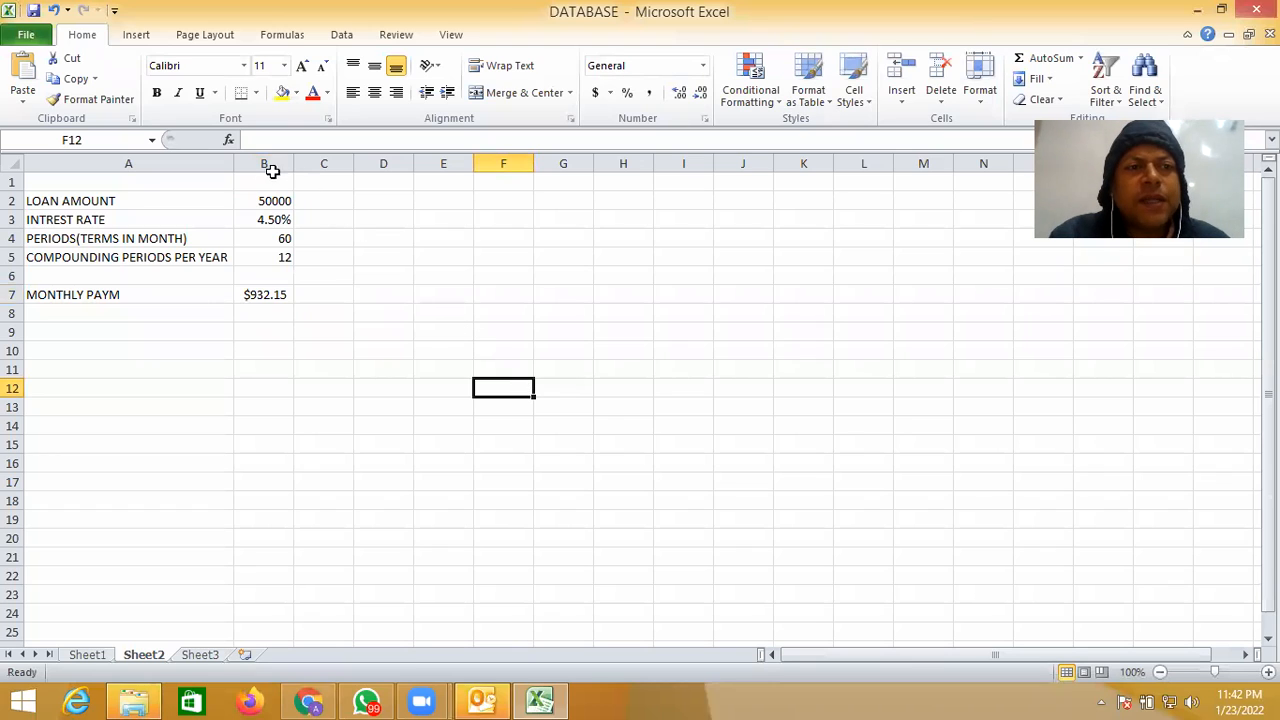
- Merge and center cells A1 to G1 above the loan table for a heading
{"action": "left_click", "coordinate": [190, 186]}
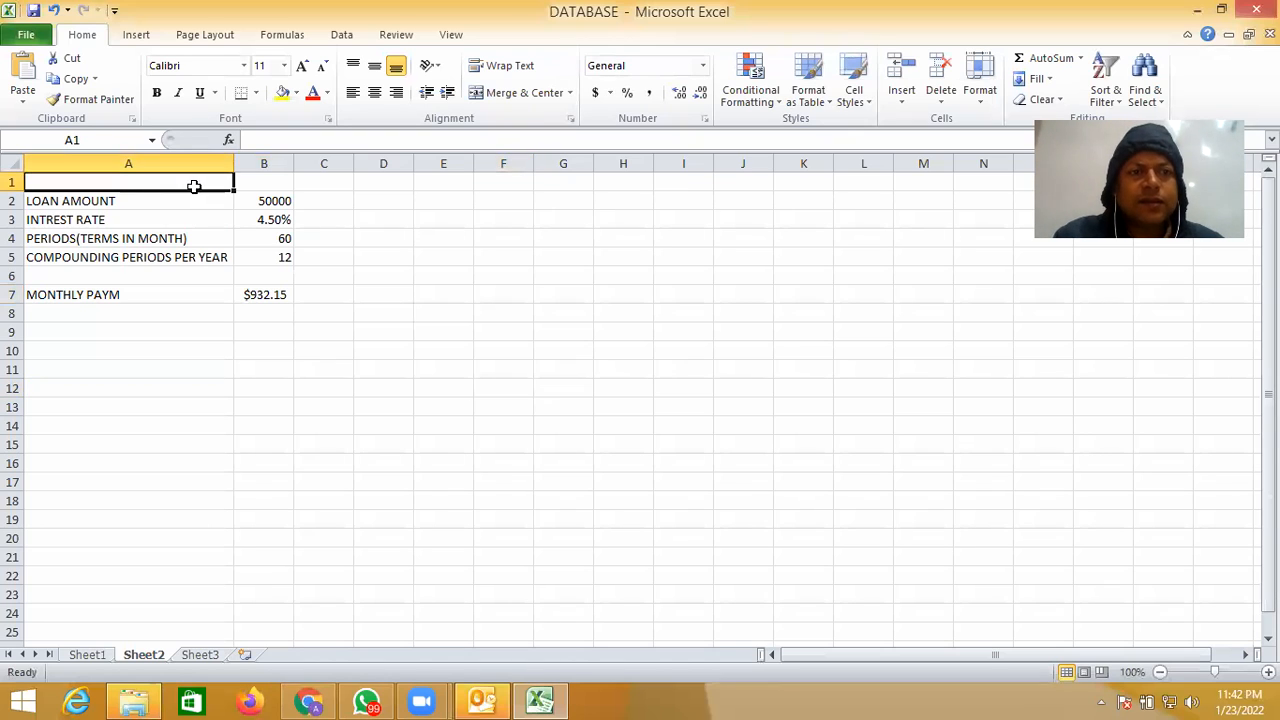
{"action": "left_click_drag", "start_coordinate": [207, 178], "coordinate": [546, 177]}
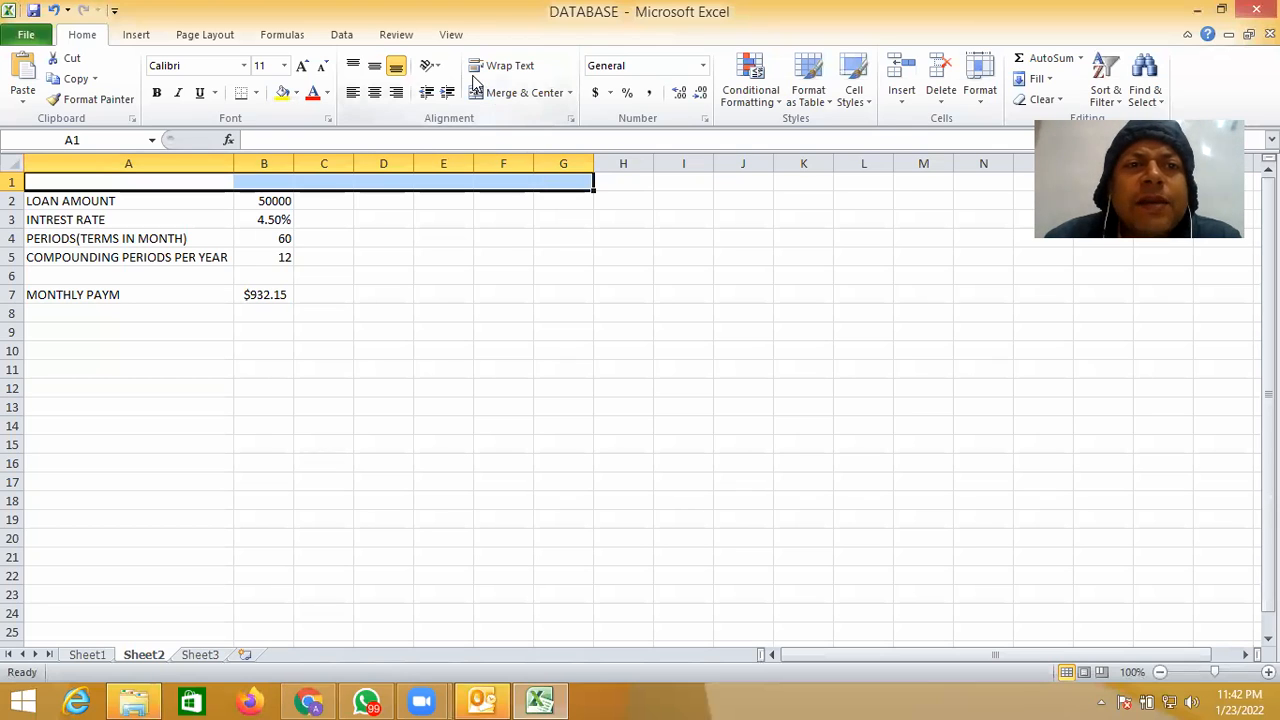
{"action": "left_click", "coordinate": [424, 95]}
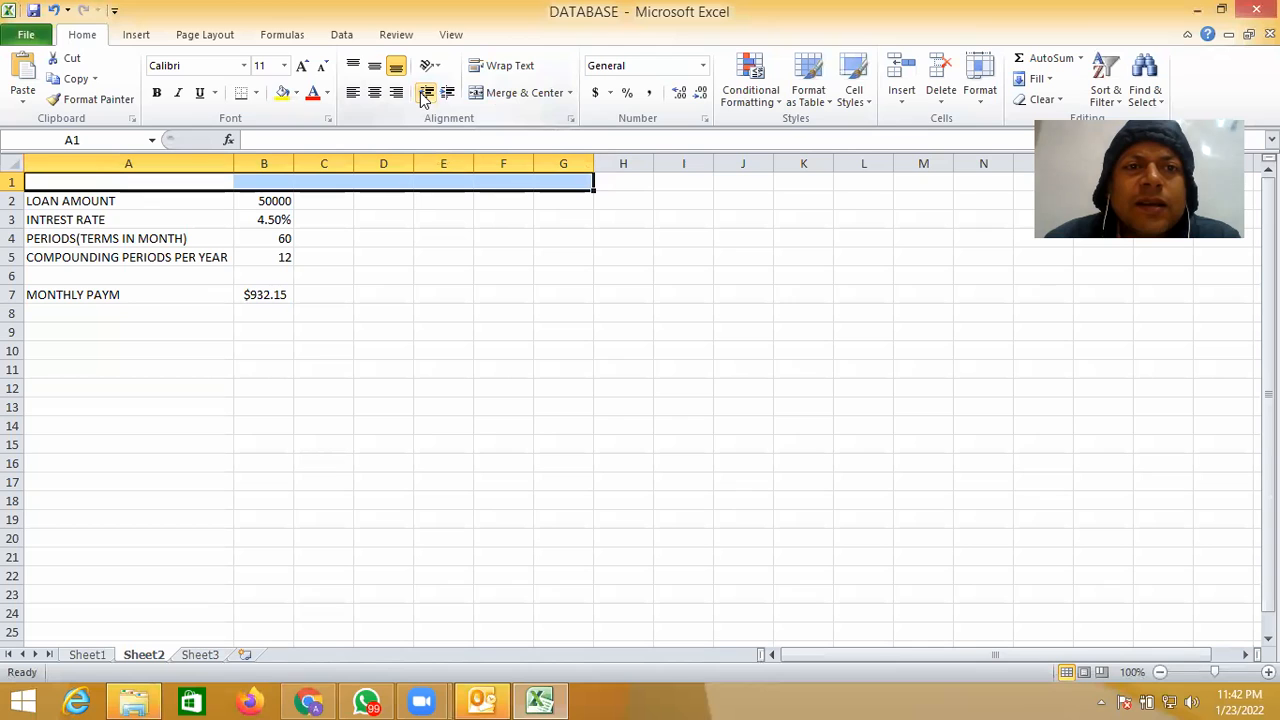
{"action": "left_click", "coordinate": [495, 92]}
{"action": "left_click", "coordinate": [457, 298]}
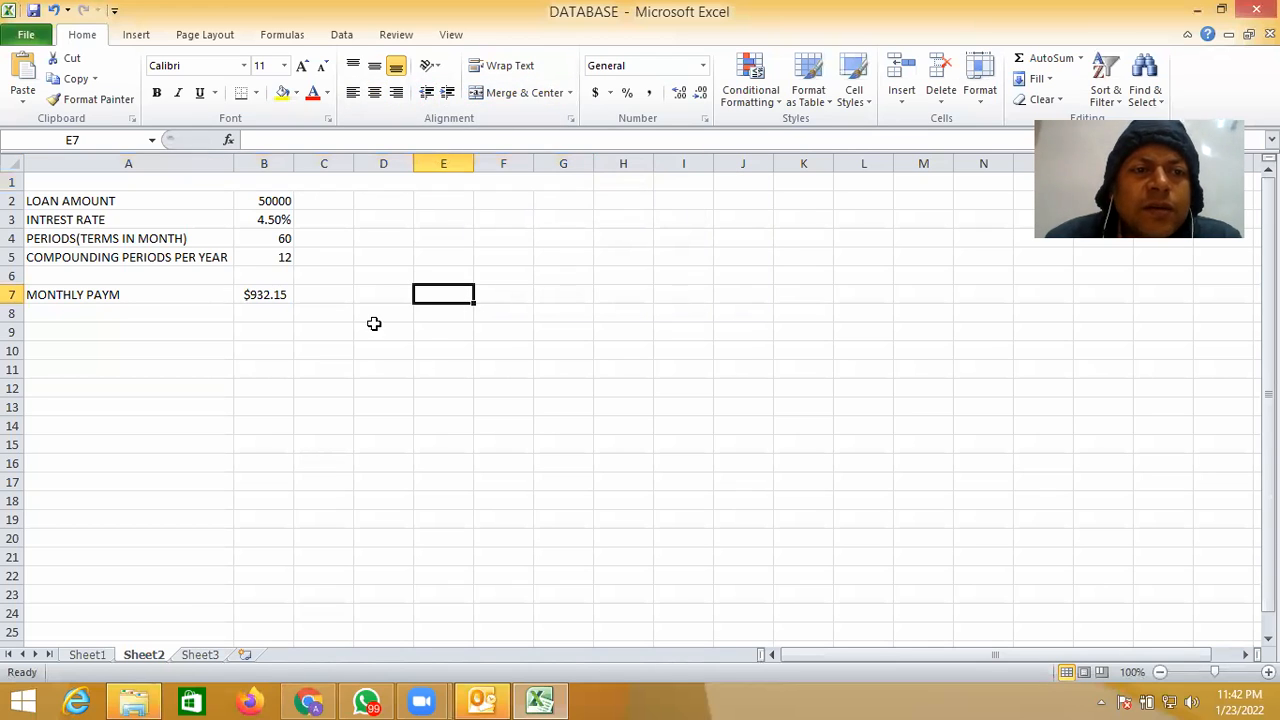
{"action": "left_click", "coordinate": [280, 201]}
{"action": "left_click", "coordinate": [278, 221]}
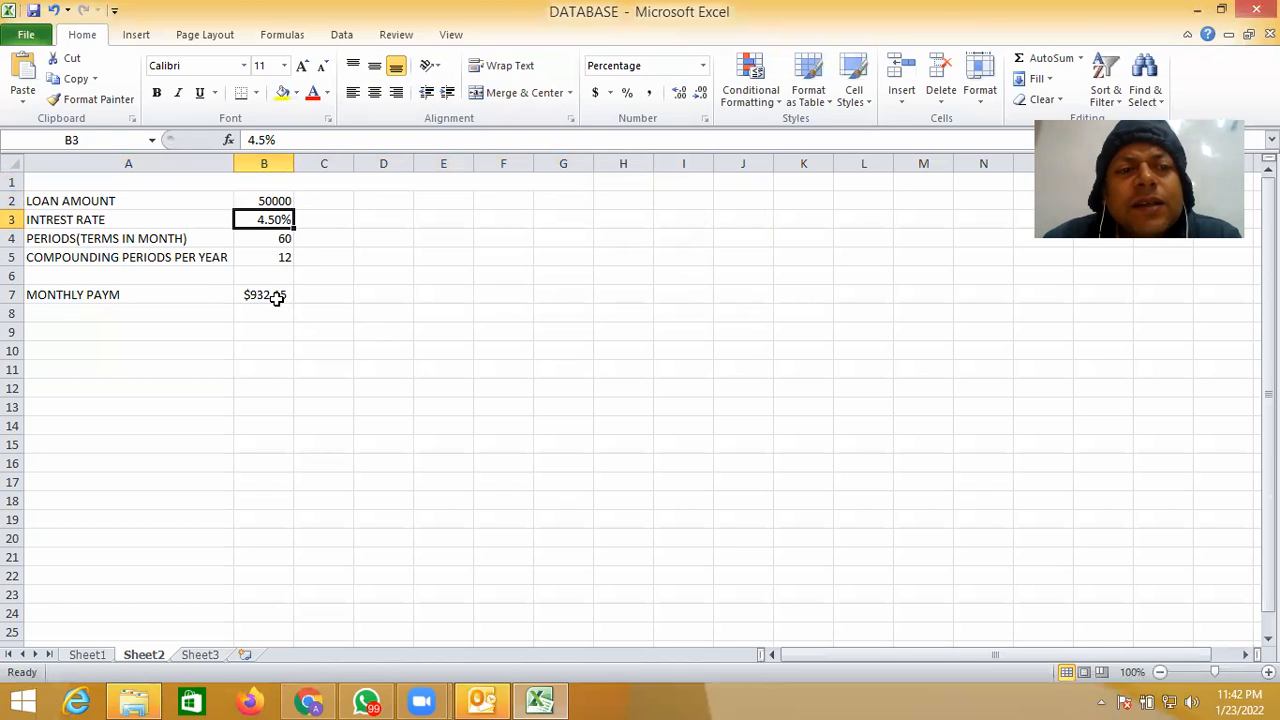
{"action": "left_click", "coordinate": [278, 297]}
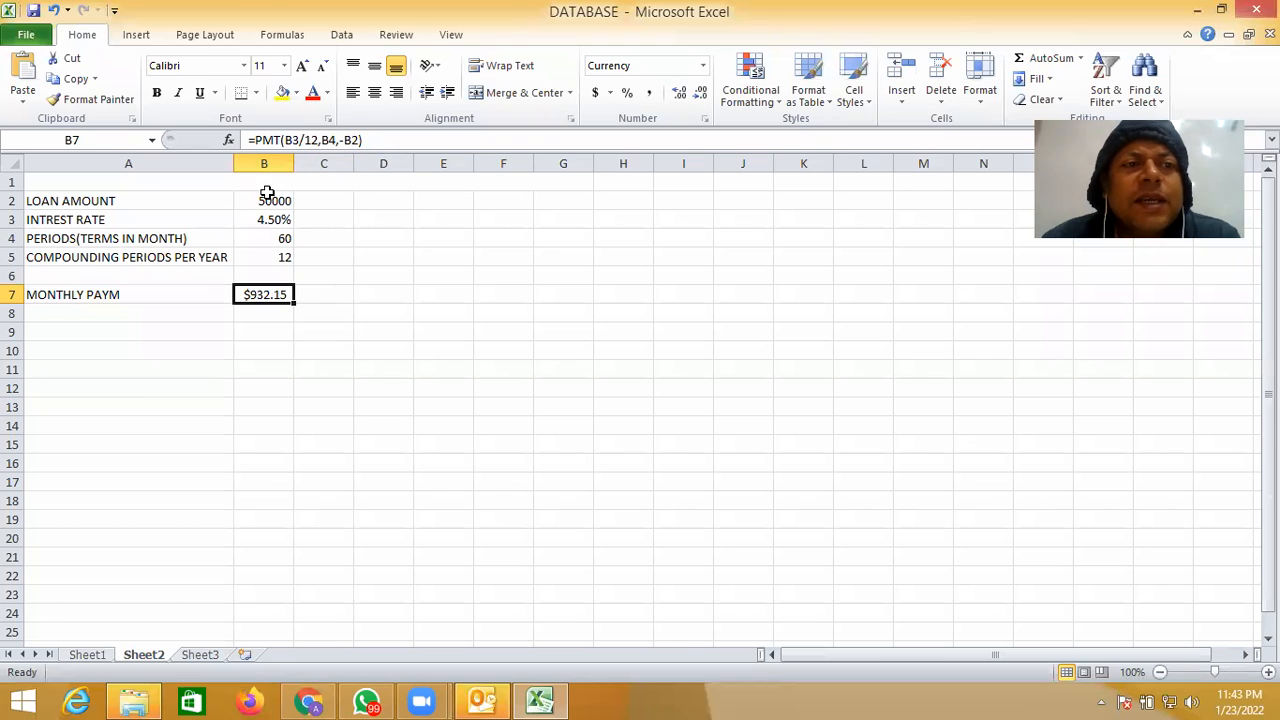
- Enter the title EMI CALCULATOR in the merged heading cell A1
{"action": "left_click", "coordinate": [207, 183]}
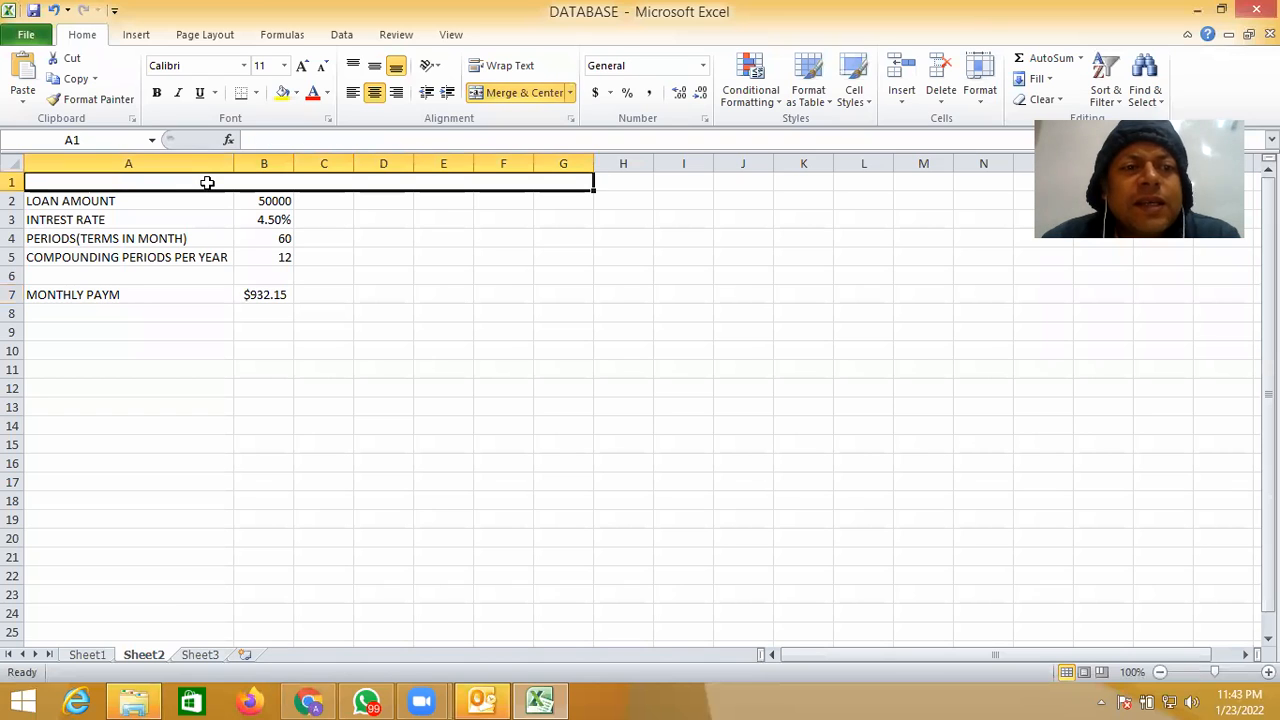
{"action": "type", "text": "E"}
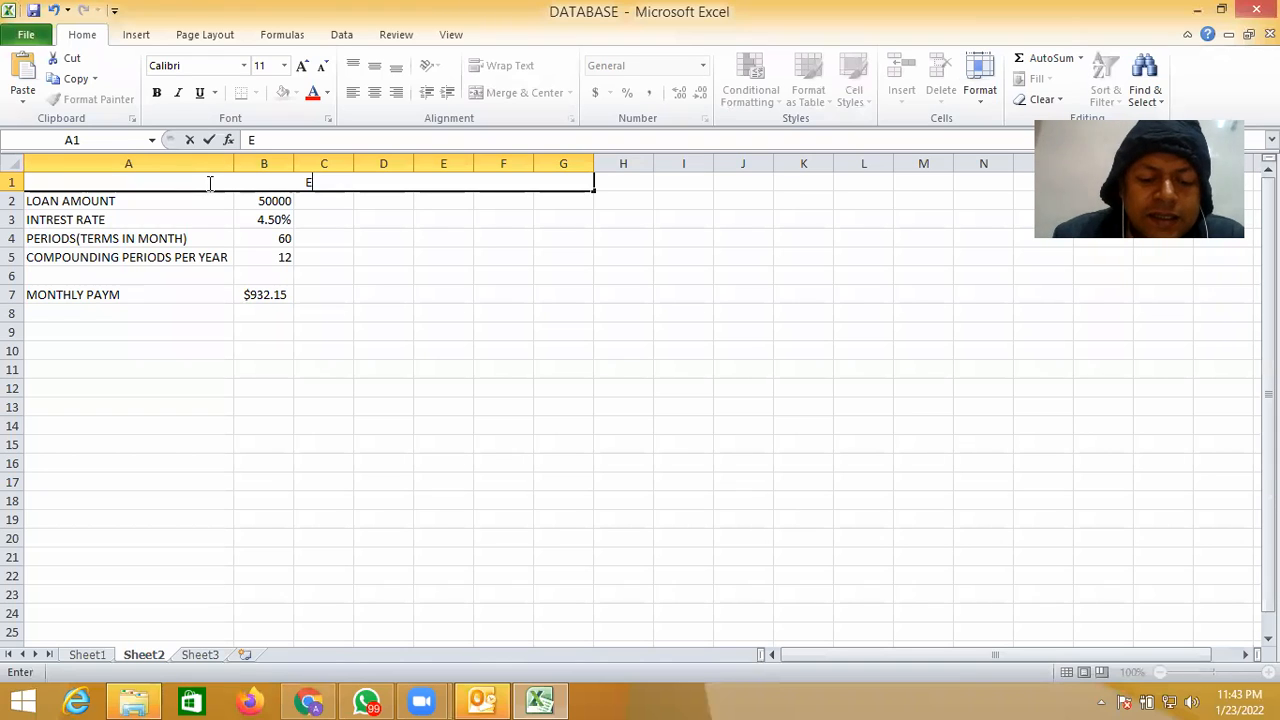
{"action": "type", "text": "MI "}
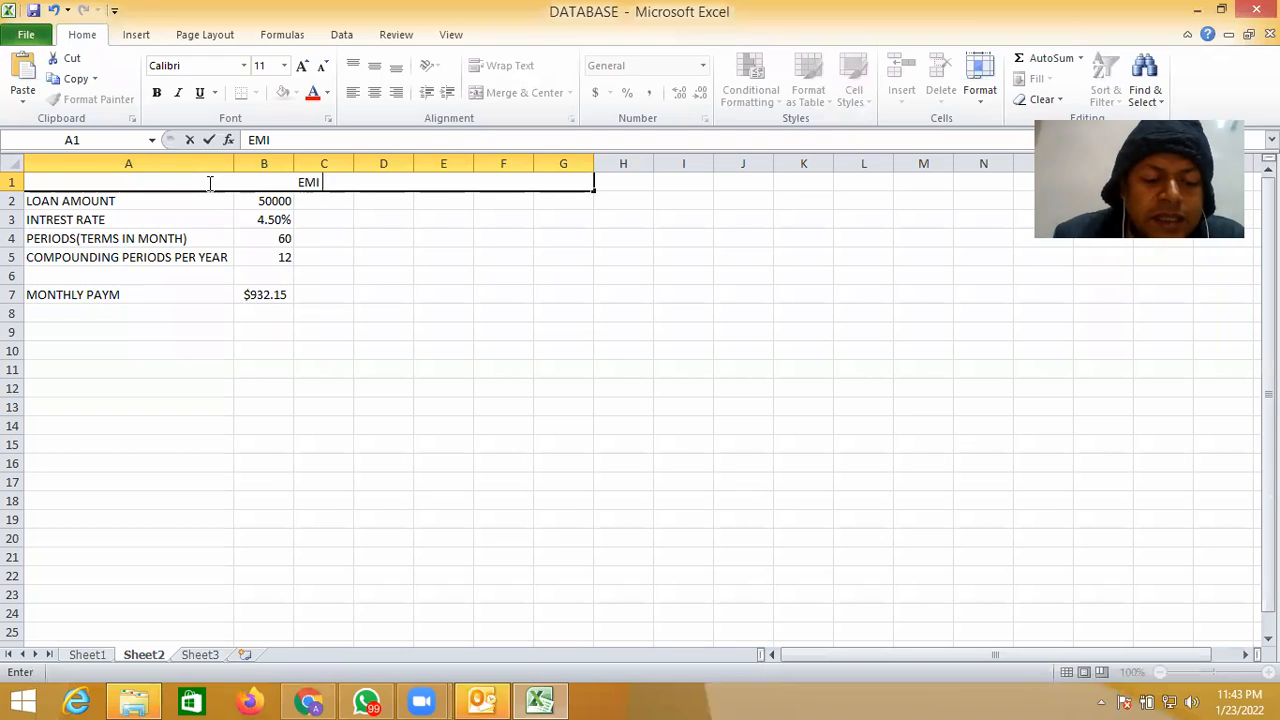
{"action": "type", "text": "CA"}
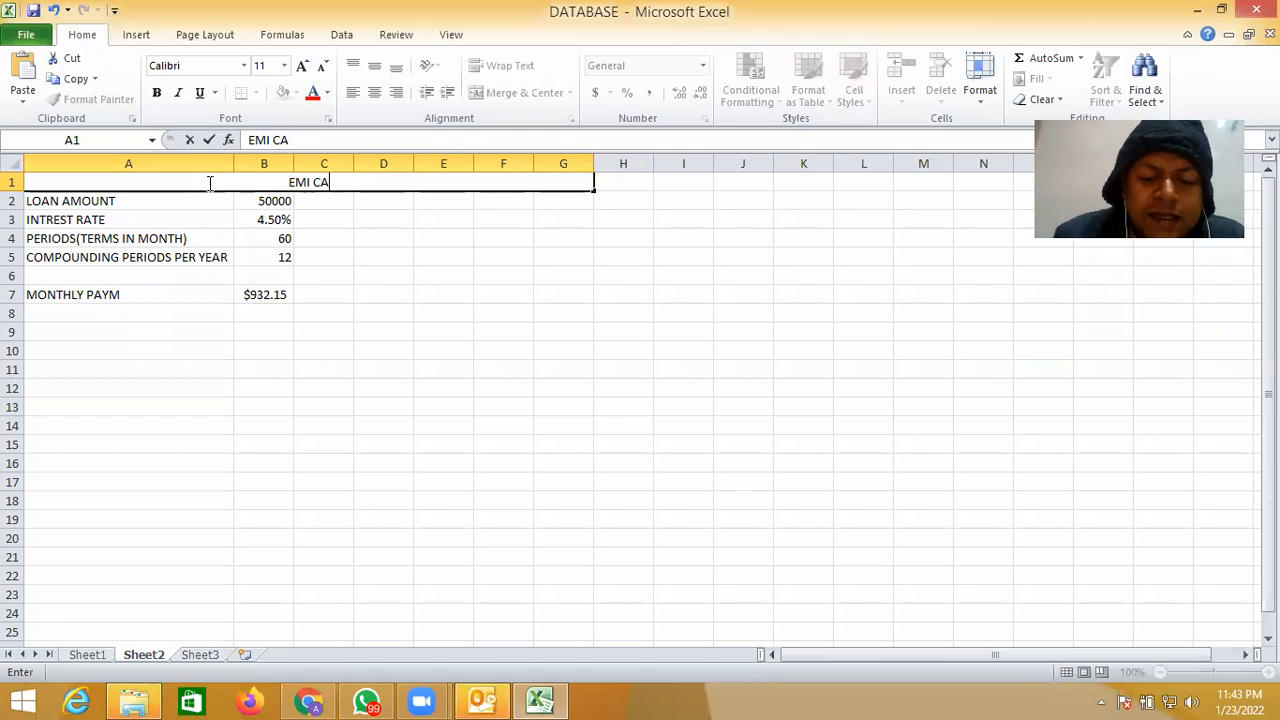
{"action": "type", "text": "LCUL"}
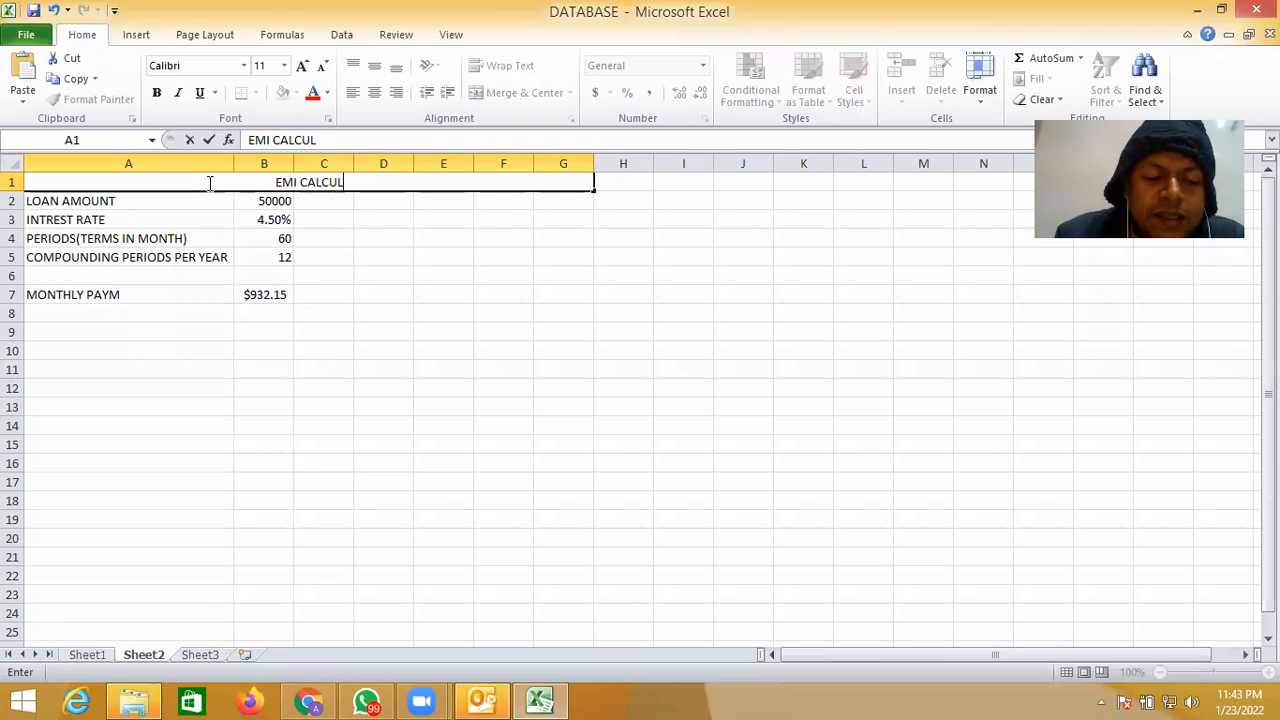
{"action": "type", "text": "ATOR"}
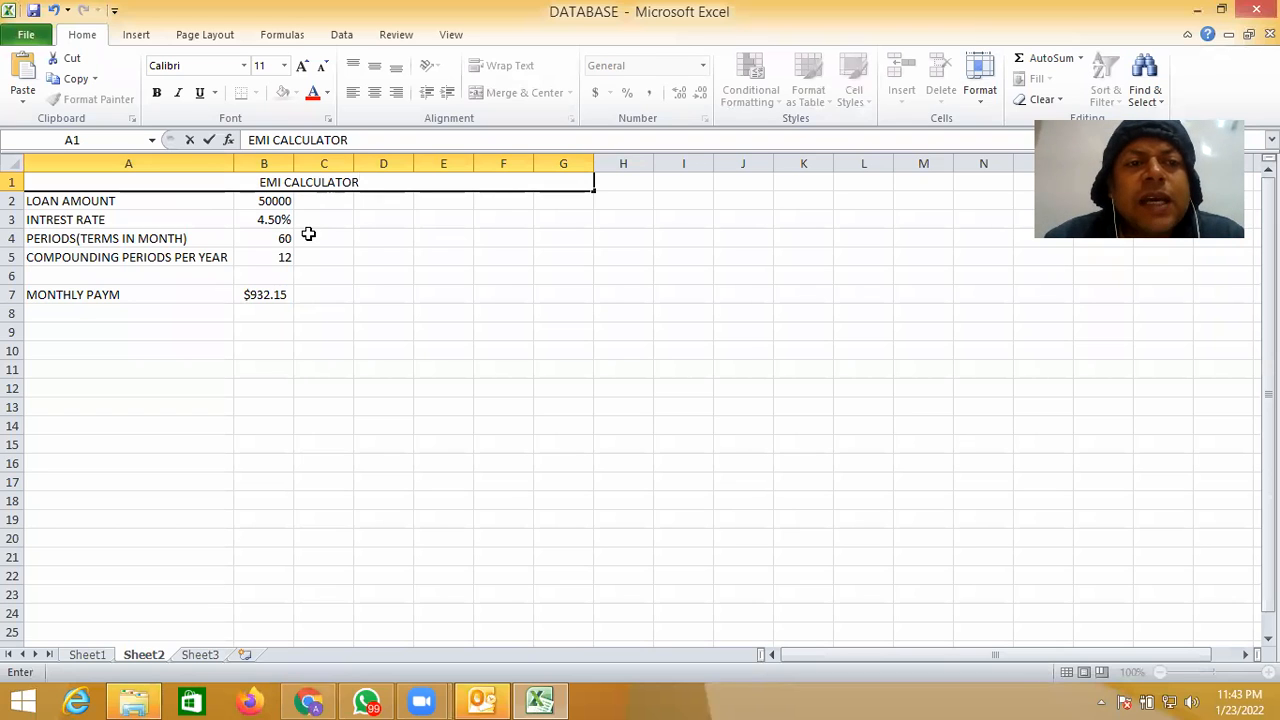
{"action": "left_click", "coordinate": [361, 258]}
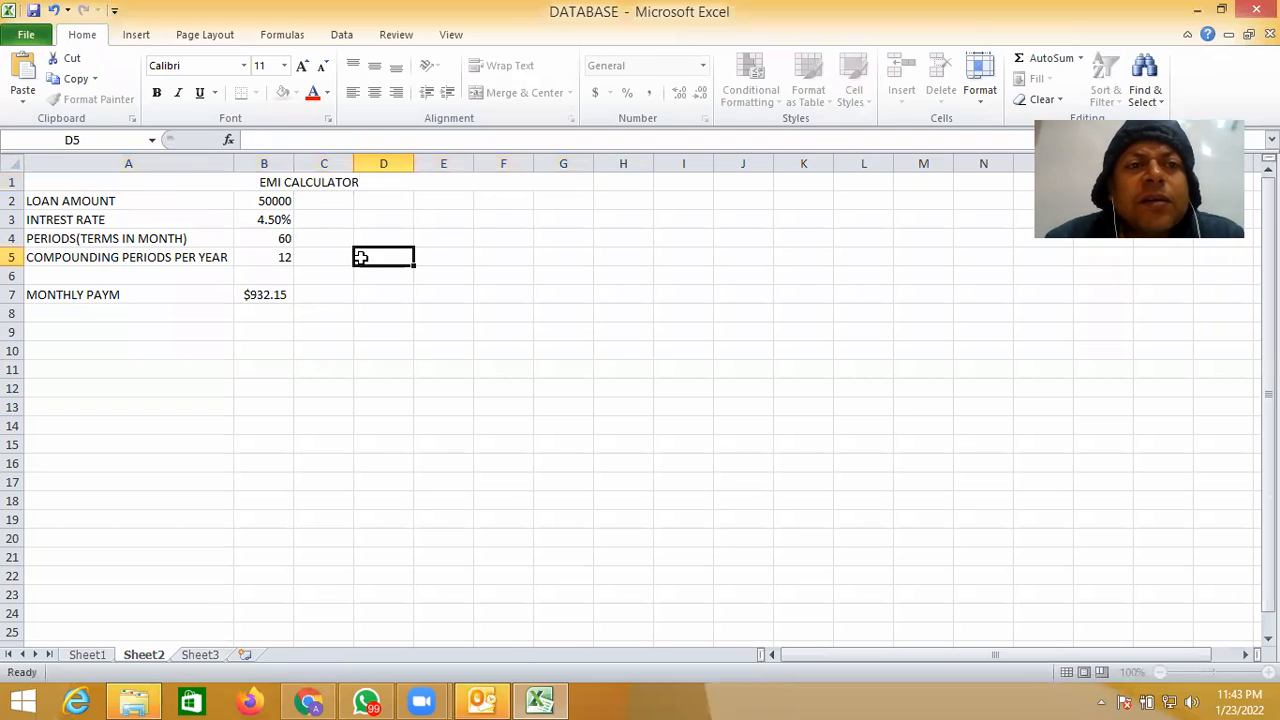
- Format the EMI CALCULATOR heading with a dark blue font color and a medium blue fill
{"action": "left_click", "coordinate": [263, 188]}
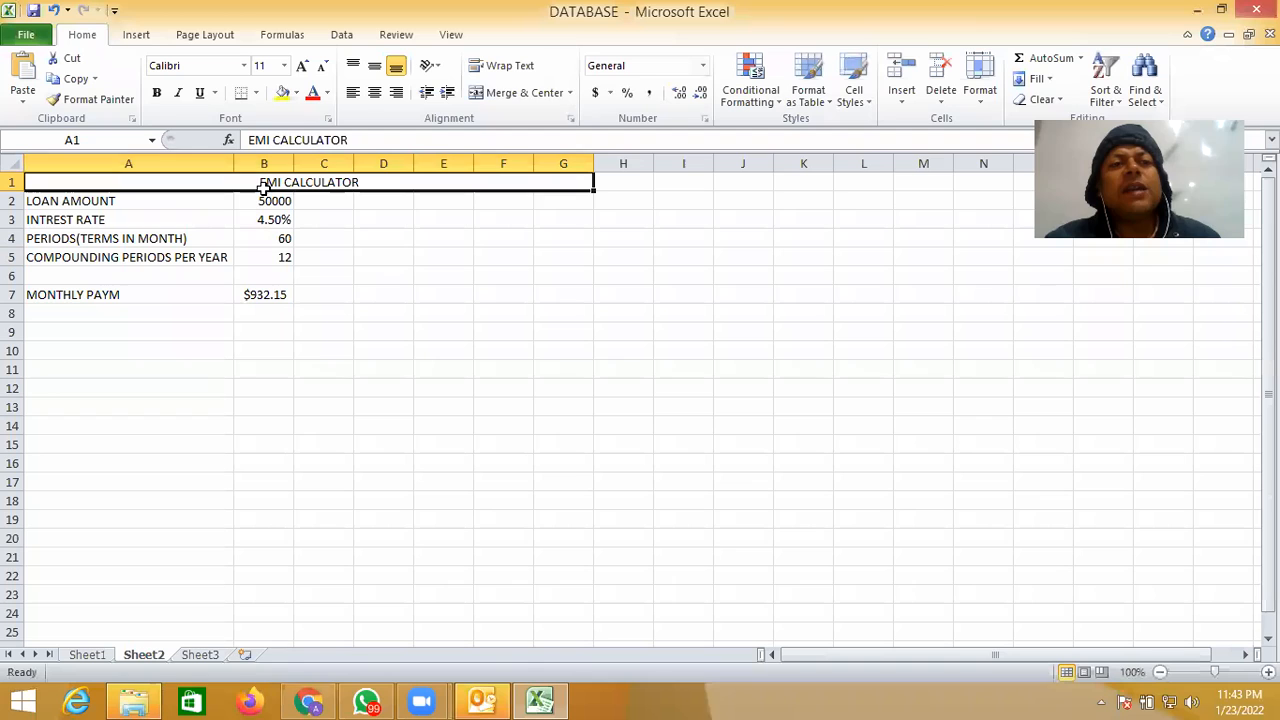
{"action": "left_click", "coordinate": [326, 94]}
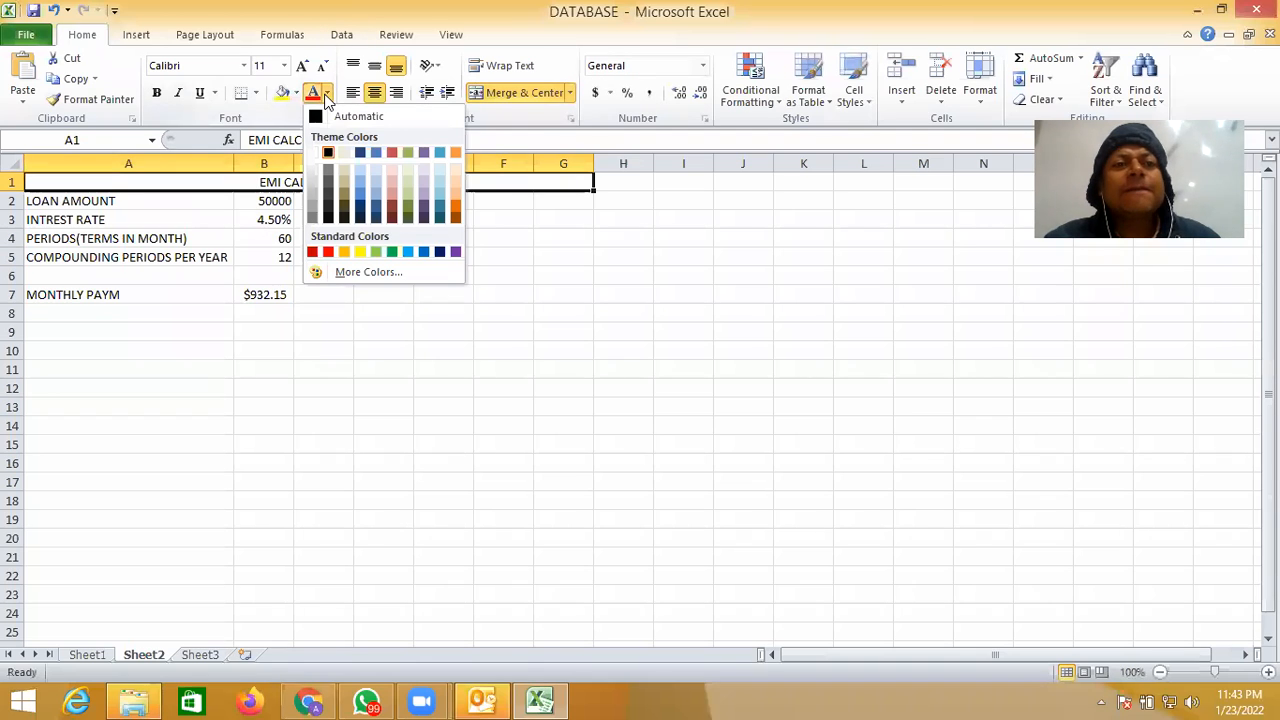
{"action": "left_click", "coordinate": [360, 152]}
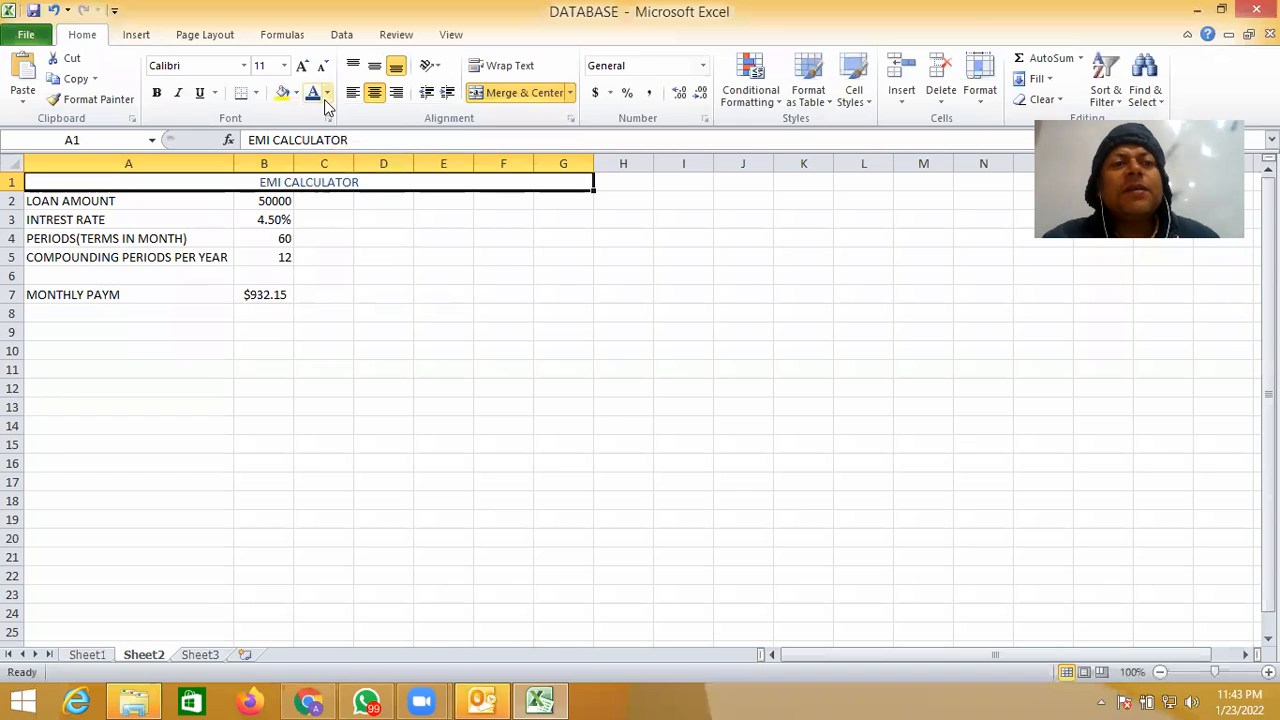
{"action": "left_click", "coordinate": [296, 94]}
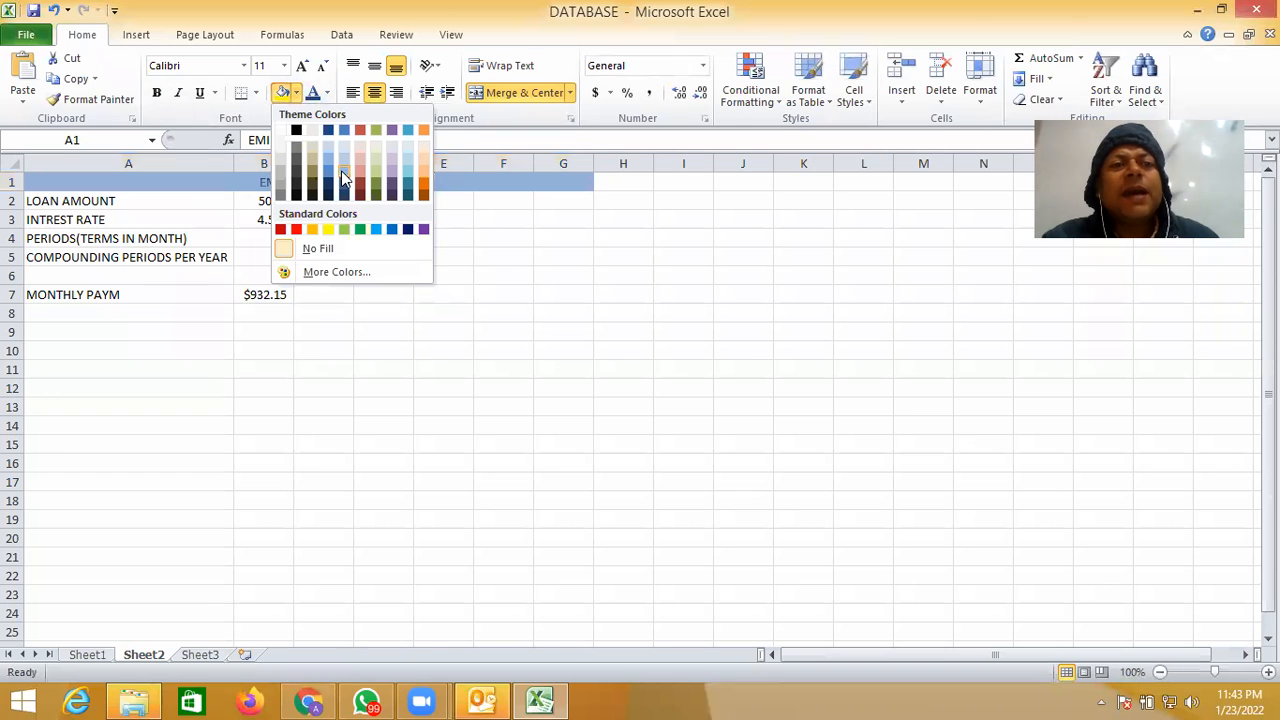
{"action": "left_click", "coordinate": [343, 176]}
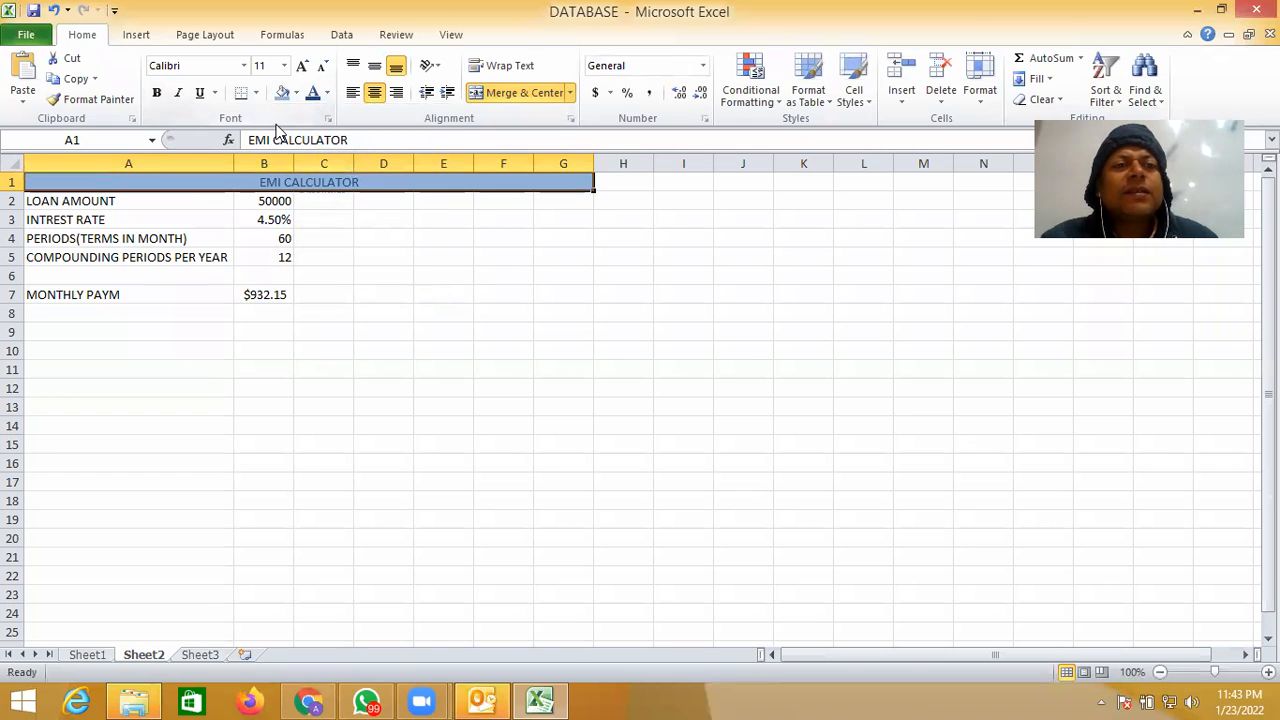
- Set the font size of the EMI CALCULATOR heading to 20
{"action": "left_click", "coordinate": [285, 66]}
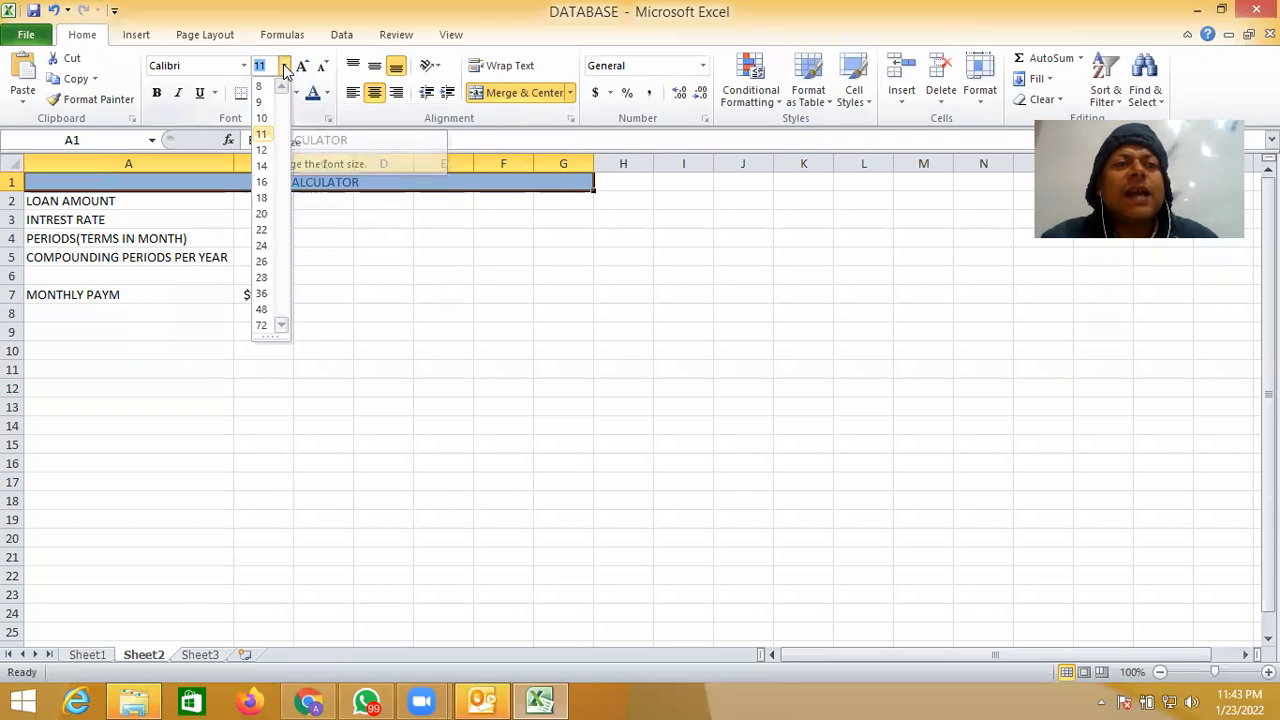
{"action": "left_click", "coordinate": [263, 212]}
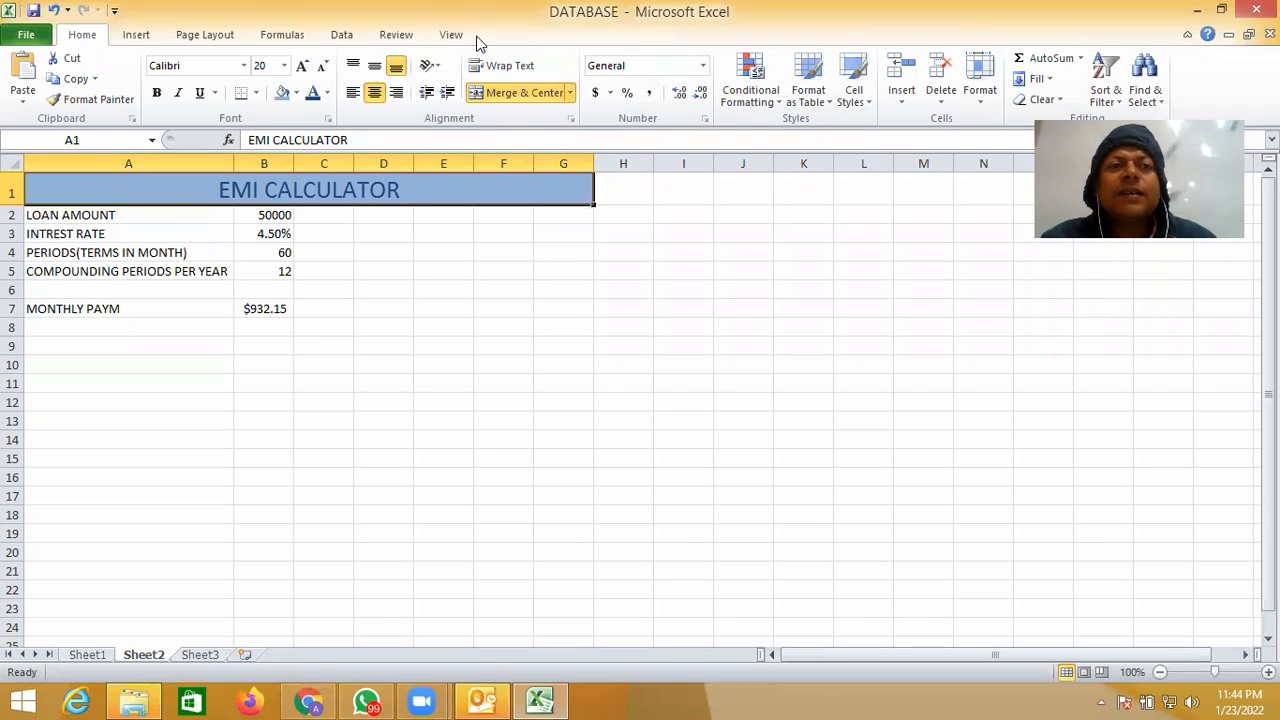
- Start a new what-if scenario in Scenario Manager and name it FIRST, keeping the loan values in view
{"action": "left_click", "coordinate": [343, 36]}
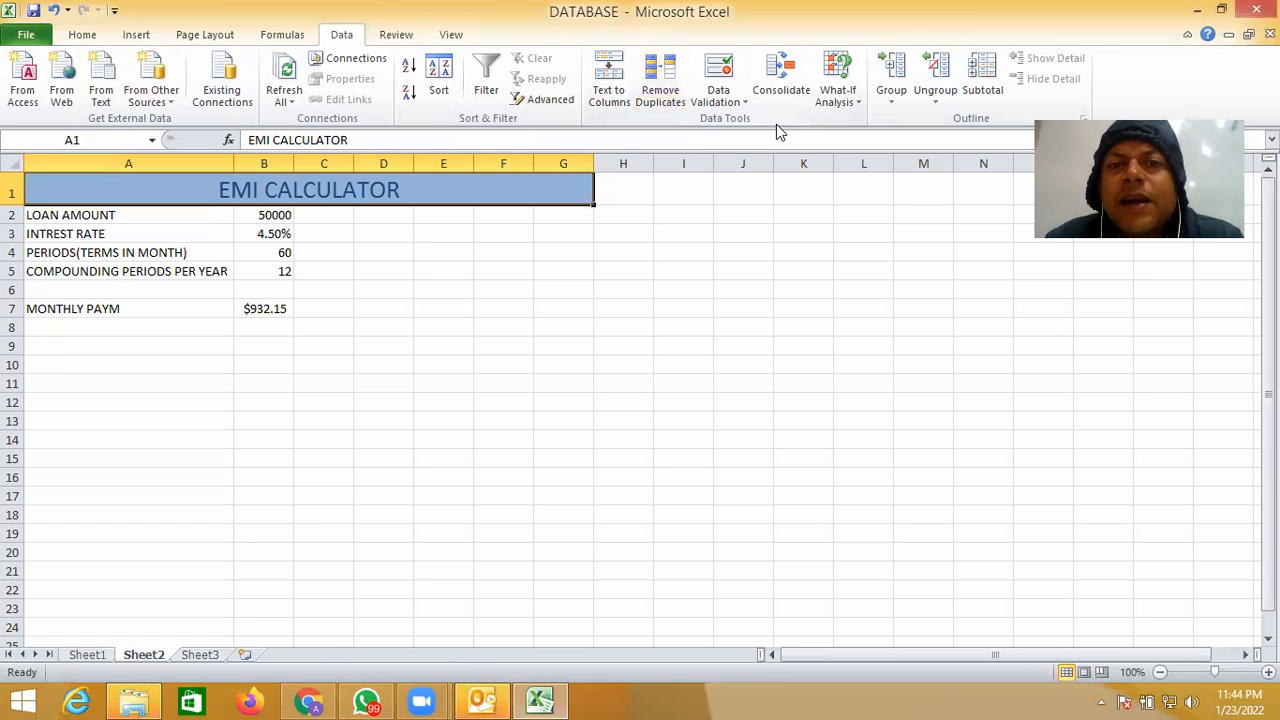
{"action": "left_click", "coordinate": [857, 105]}
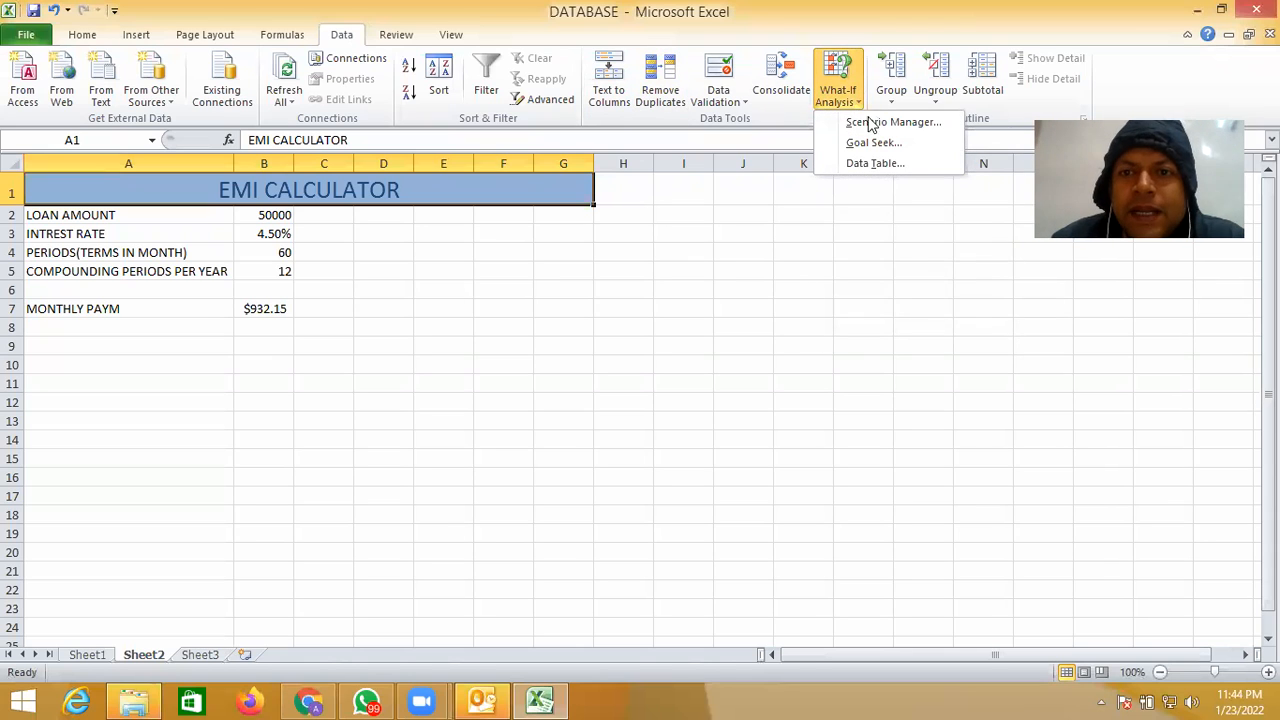
{"action": "left_click", "coordinate": [877, 122]}
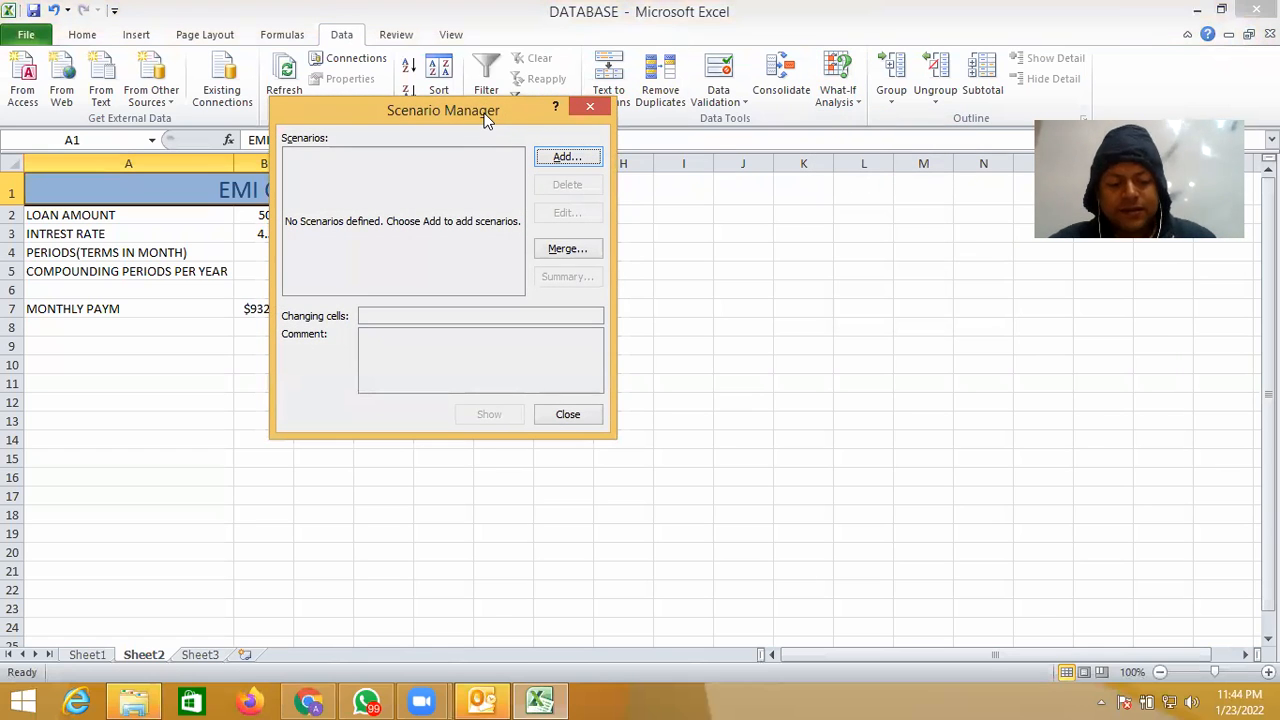
{"action": "left_click_drag", "start_coordinate": [492, 116], "coordinate": [575, 198]}
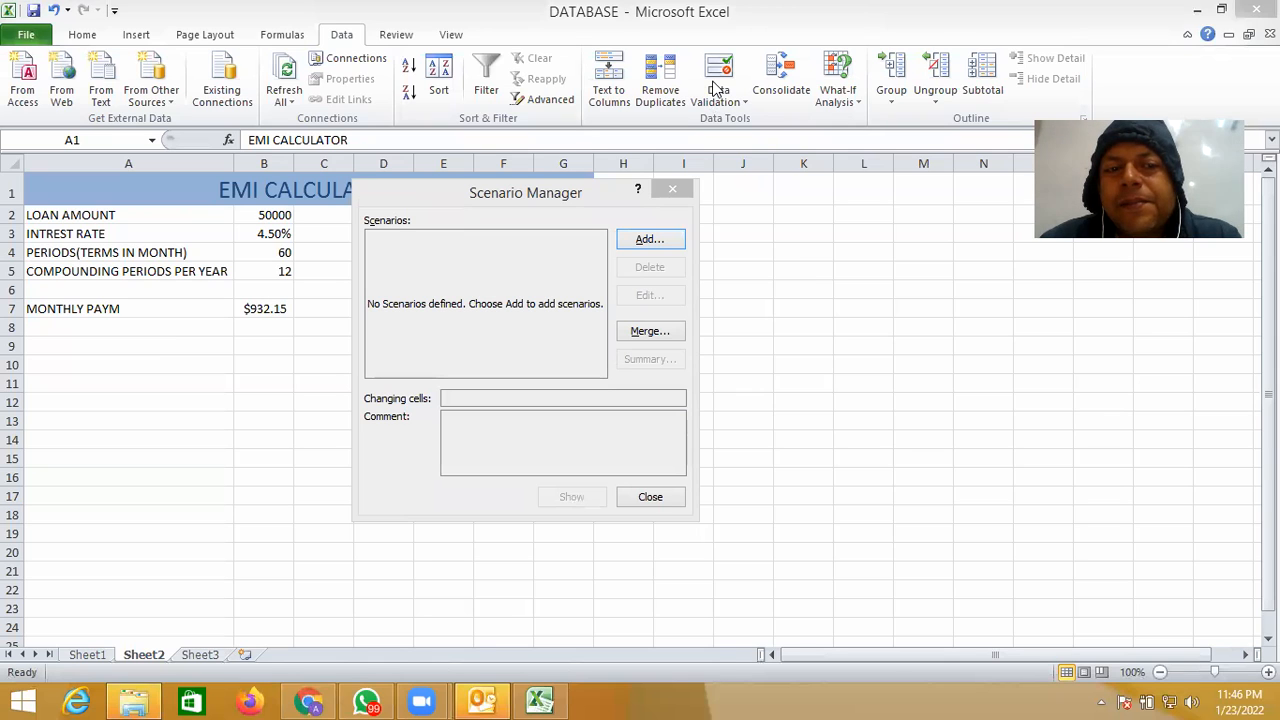
{"action": "left_click", "coordinate": [655, 244]}
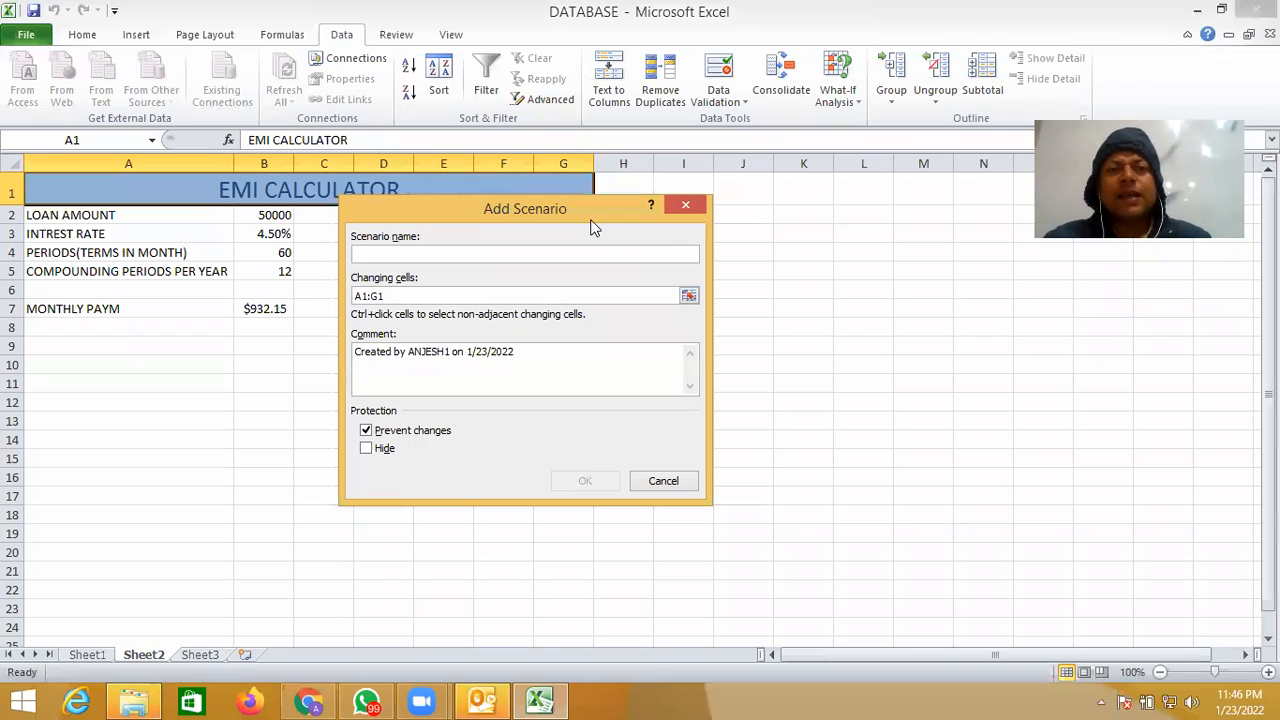
{"action": "type", "text": "FIRST"}
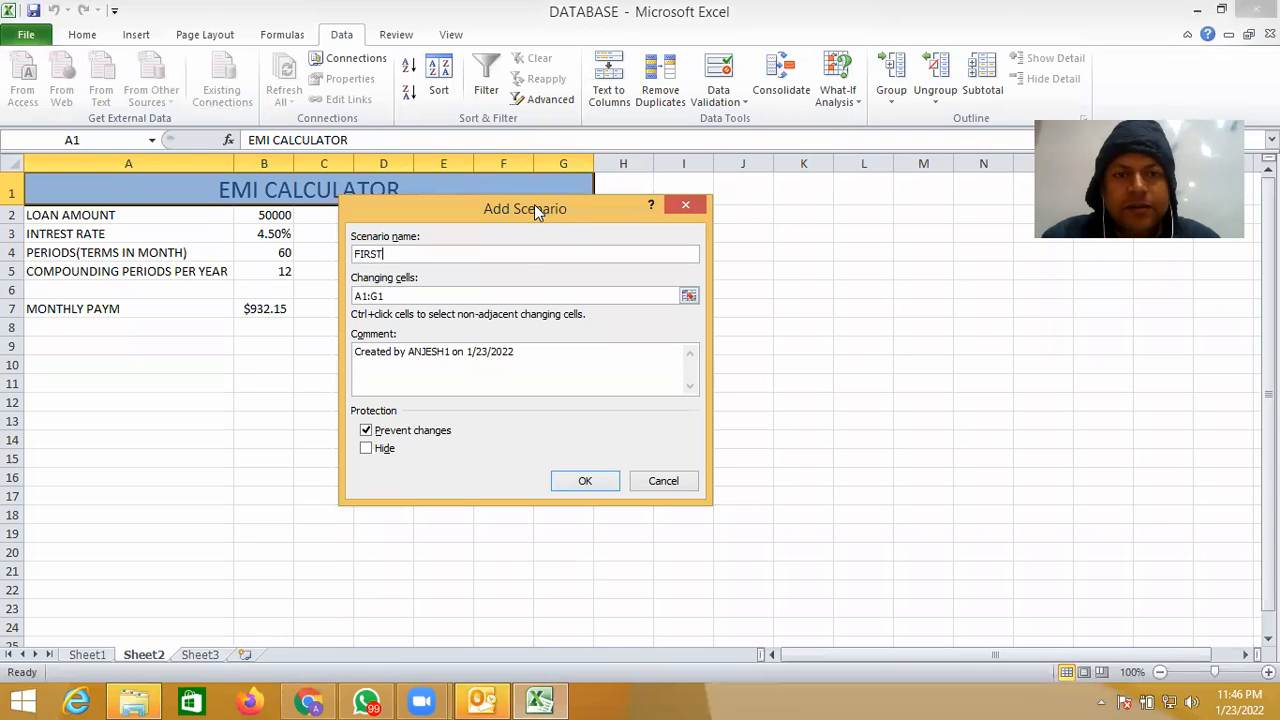
{"action": "left_click_drag", "start_coordinate": [547, 198], "coordinate": [677, 141]}
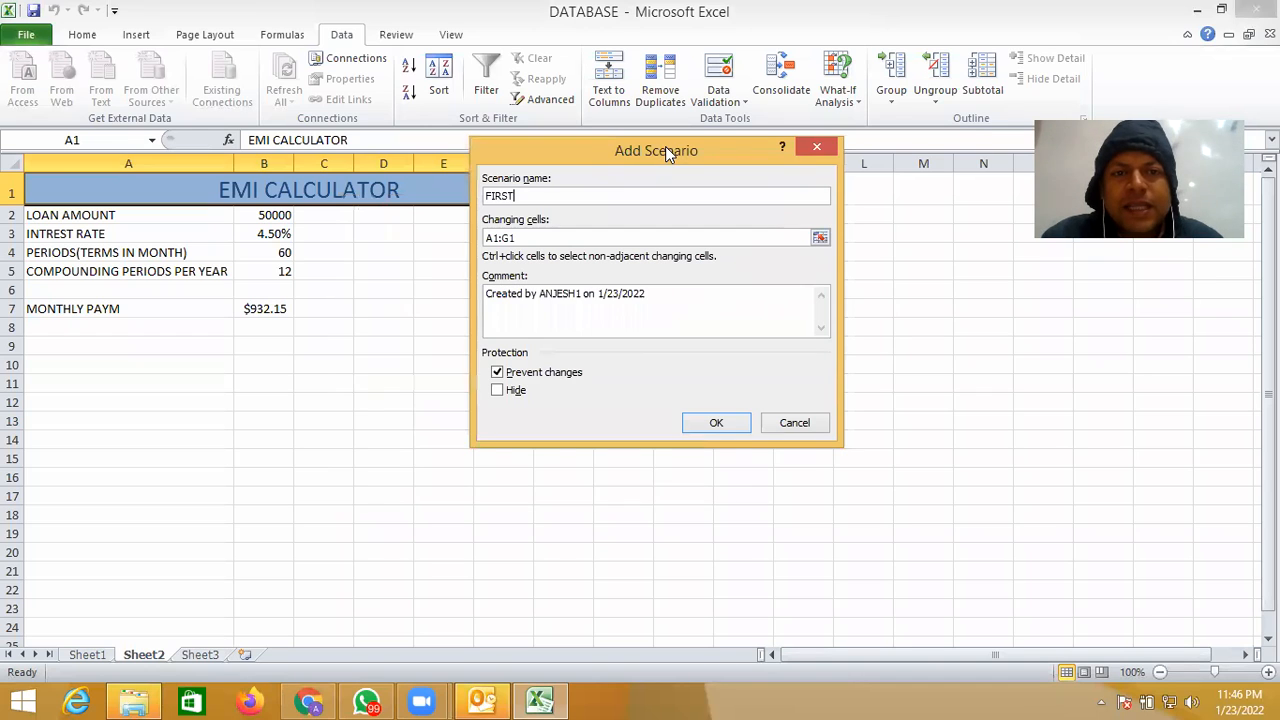
- Clear the default changing cells reference of the FIRST scenario
{"action": "left_click", "coordinate": [526, 238]}
{"action": "key", "text": "BackSpace"}
{"action": "key", "text": "BackSpace"}
{"action": "key", "text": "BackSpace"}
{"action": "key", "text": "BackSpace"}
{"action": "key", "text": "BackSpace"}
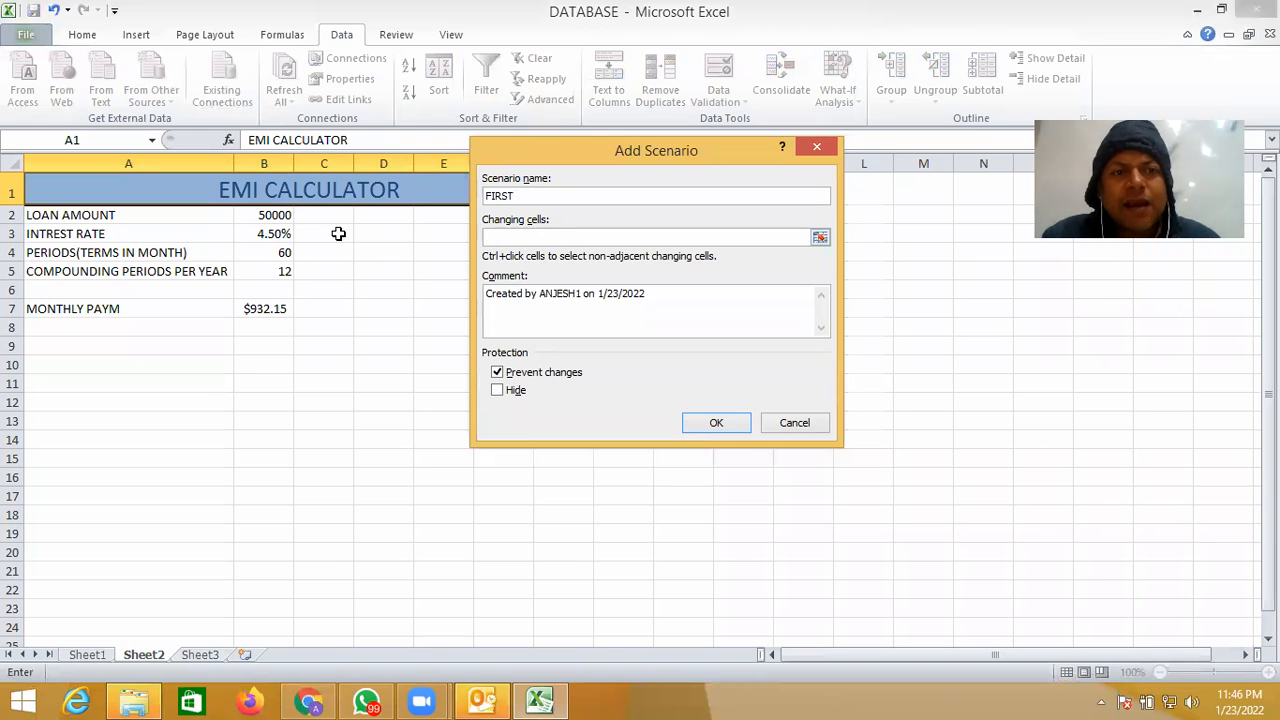
{"action": "left_click", "coordinate": [287, 216]}
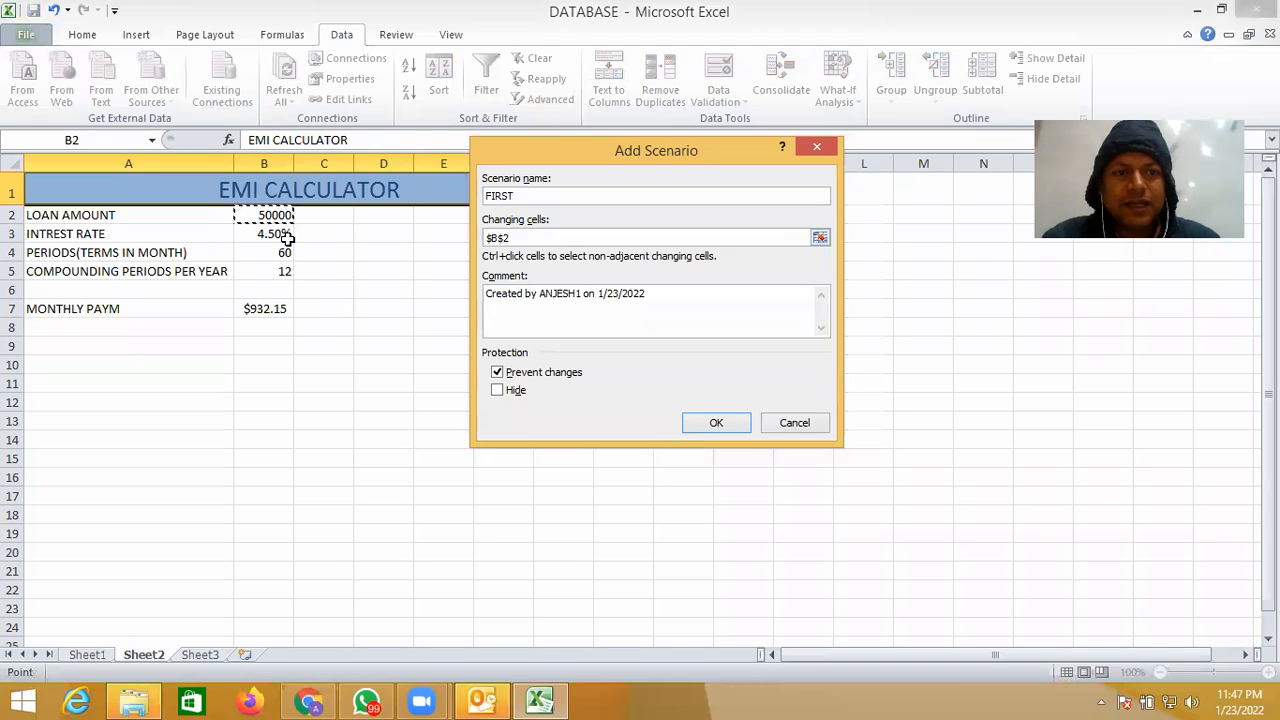
{"action": "left_click", "coordinate": [283, 234], "text": "ctrl"}
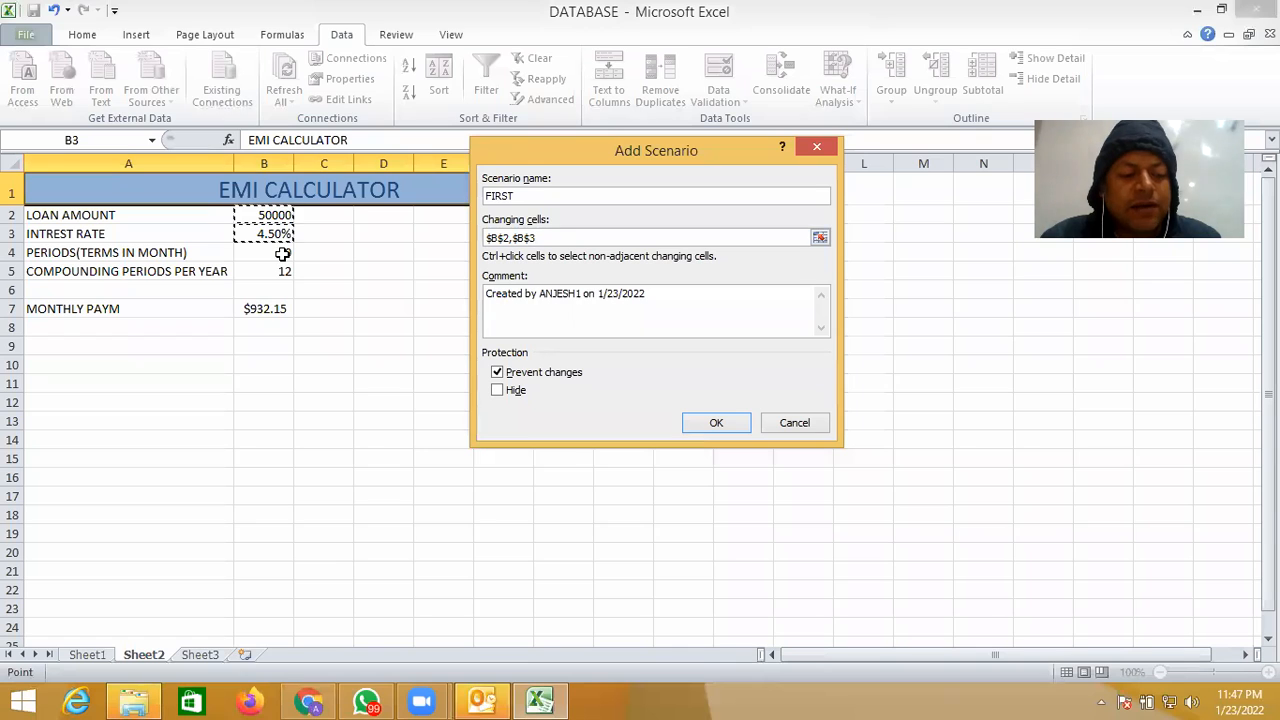
{"action": "left_click", "coordinate": [283, 254], "text": "ctrl"}
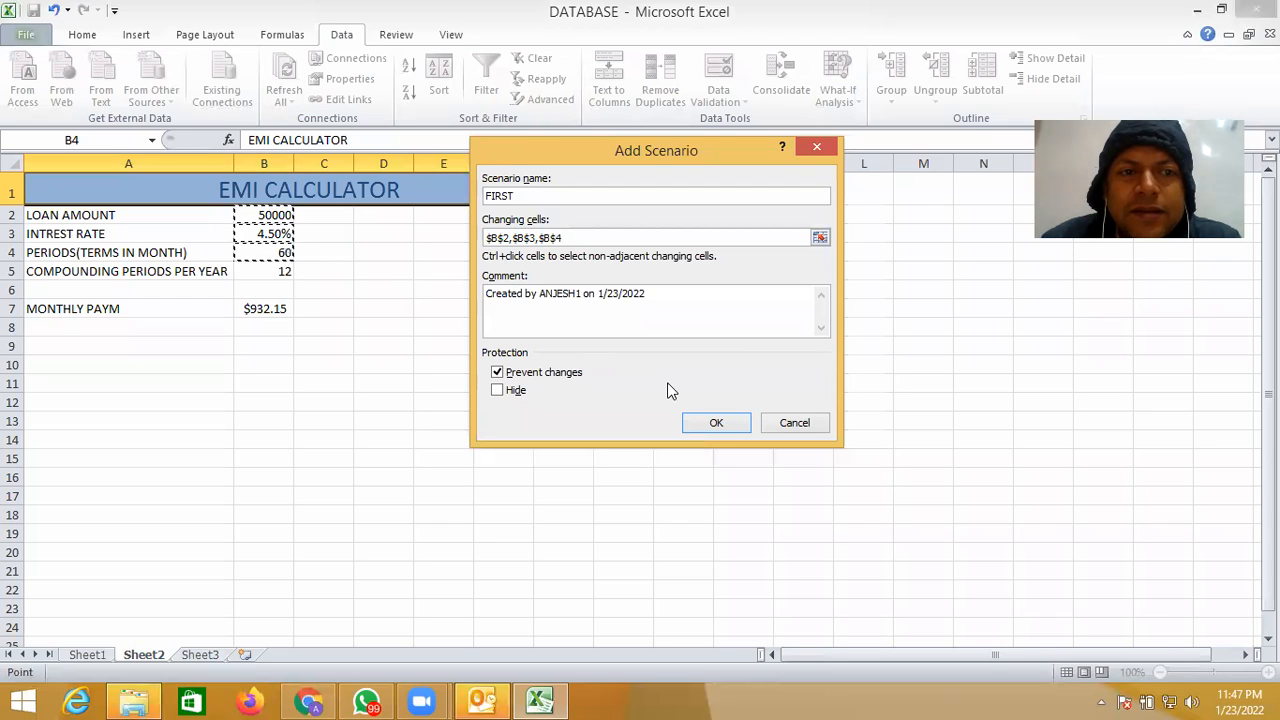
{"action": "key", "text": "BackSpace"}
{"action": "key", "text": "BackSpace"}
{"action": "key", "text": "BackSpace"}
{"action": "key", "text": "BackSpace"}
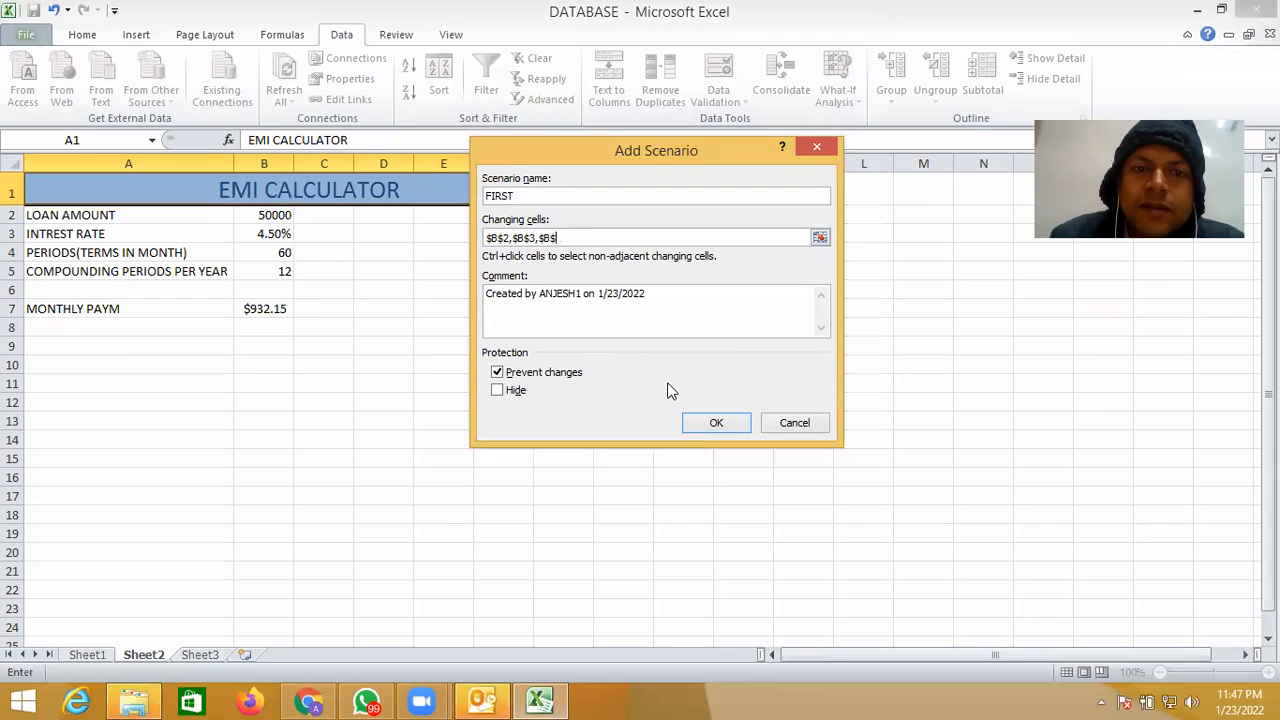
{"action": "key", "text": "BackSpace"}
{"action": "key", "text": "BackSpace"}
{"action": "key", "text": "BackSpace"}
{"action": "key", "text": "BackSpace"}
{"action": "key", "text": "BackSpace"}
{"action": "key", "text": "BackSpace"}
{"action": "key", "text": "BackSpace"}
{"action": "key", "text": "BackSpace"}
{"action": "key", "text": "BackSpace"}
{"action": "key", "text": "BackSpace"}
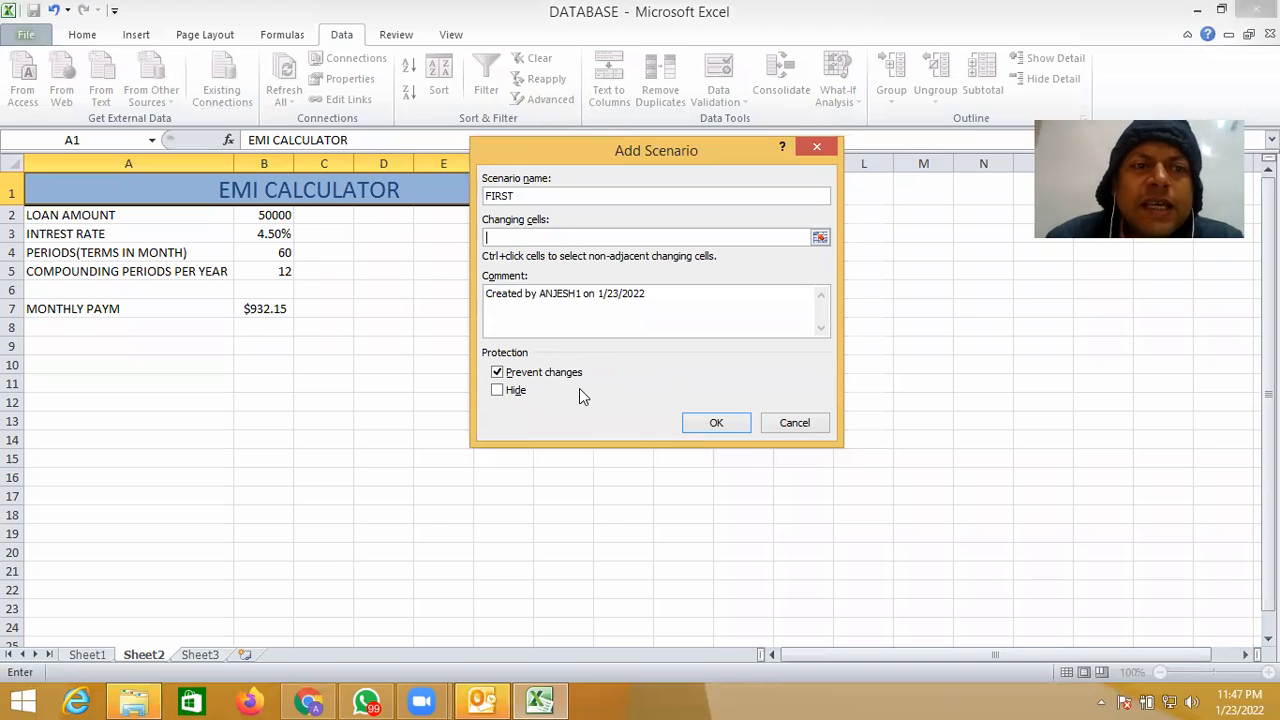
- Set the FIRST scenario's changing cells to B2, B3 and B4 and accept the scenario definition
{"action": "left_click", "coordinate": [283, 215]}
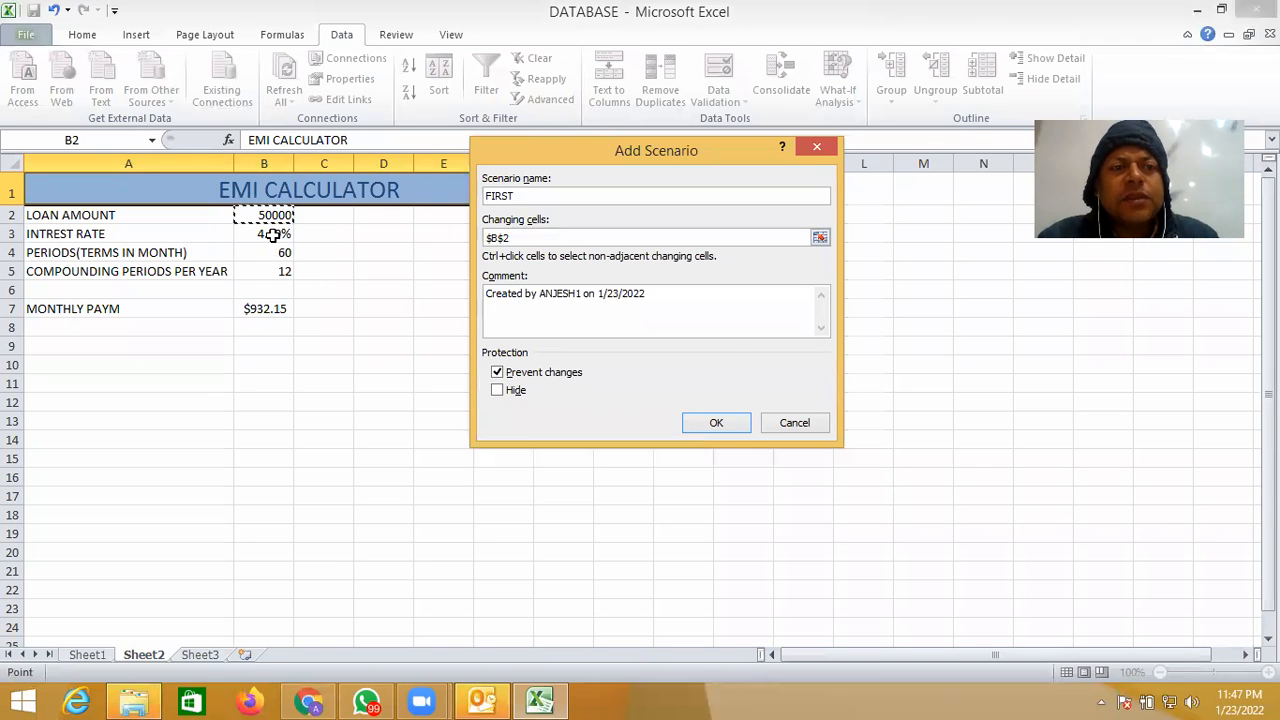
{"action": "left_click", "coordinate": [273, 234], "text": "ctrl"}
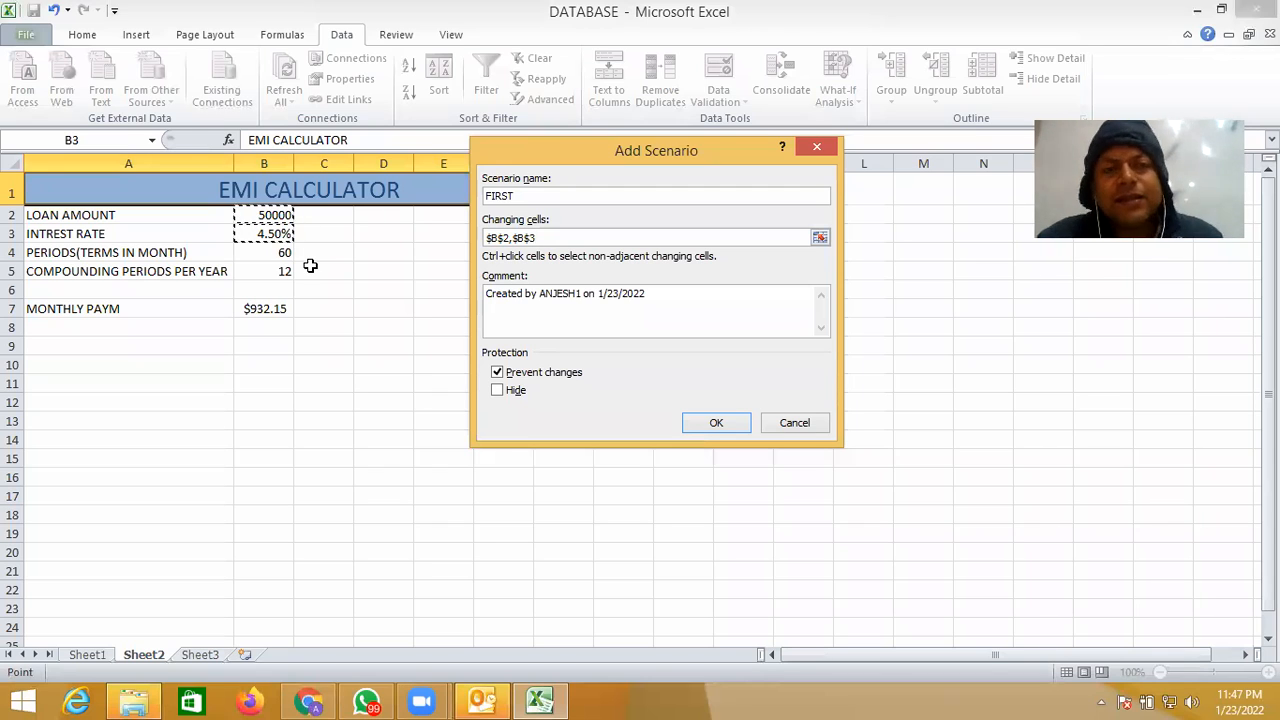
{"action": "left_click", "coordinate": [622, 144]}
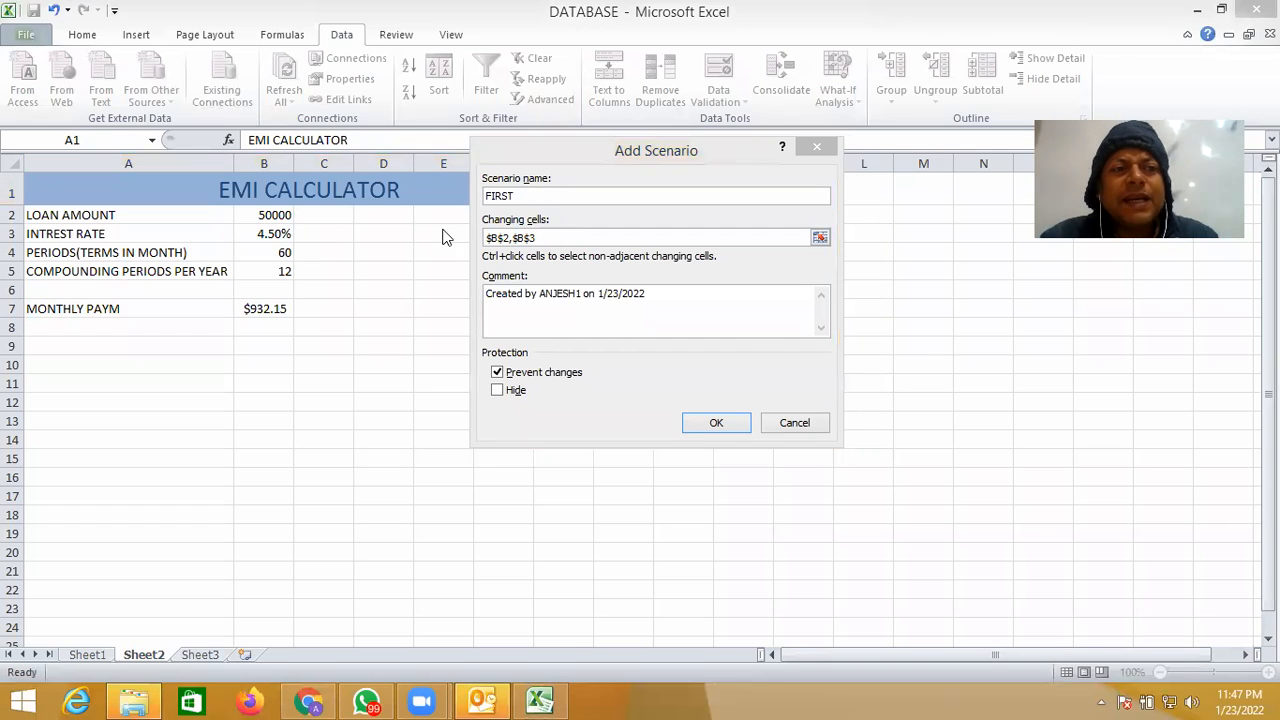
{"action": "left_click", "coordinate": [276, 250]}
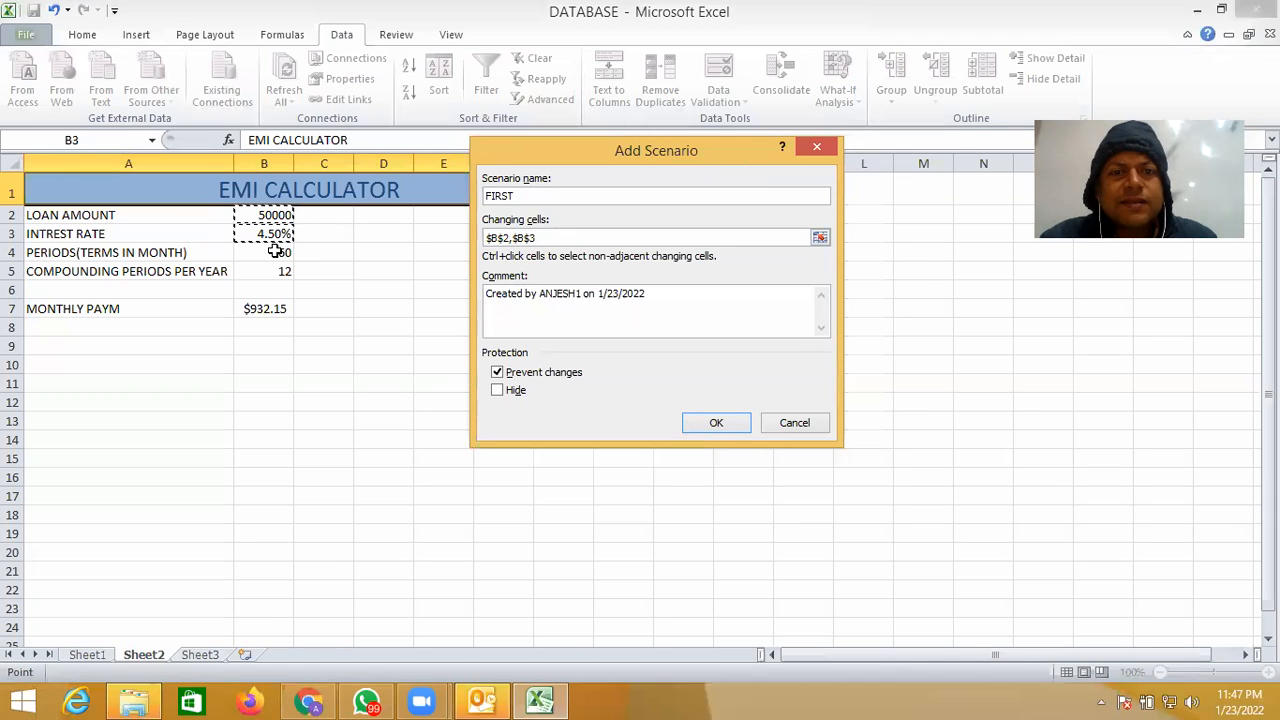
{"action": "left_click", "coordinate": [279, 253], "text": "ctrl"}
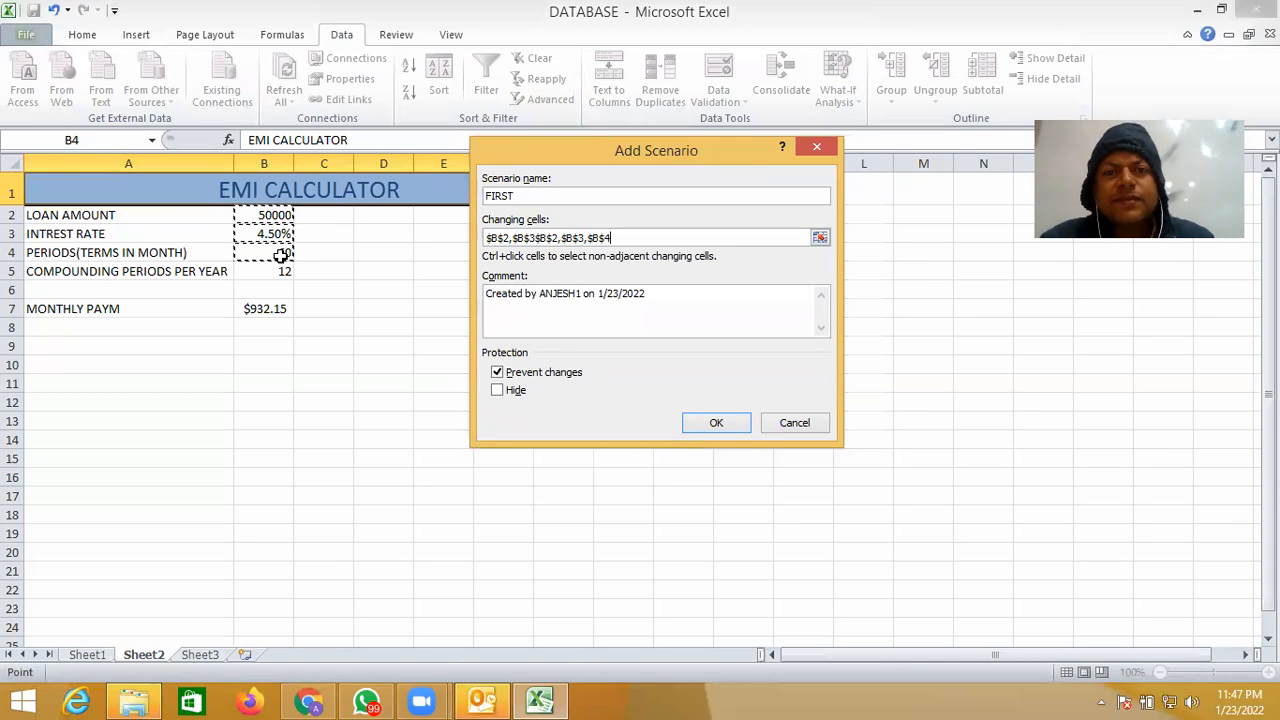
{"action": "key", "text": "BackSpace"}
{"action": "key", "text": "BackSpace"}
{"action": "key", "text": "BackSpace"}
{"action": "key", "text": "BackSpace"}
{"action": "key", "text": "BackSpace"}
{"action": "key", "text": "BackSpace"}
{"action": "key", "text": "BackSpace"}
{"action": "key", "text": "BackSpace"}
{"action": "key", "text": "BackSpace"}
{"action": "key", "text": "BackSpace"}
{"action": "key", "text": "BackSpace"}
{"action": "key", "text": "BackSpace"}
{"action": "key", "text": "BackSpace"}
{"action": "key", "text": "BackSpace"}
{"action": "key", "text": "BackSpace"}
{"action": "key", "text": "BackSpace"}
{"action": "key", "text": "BackSpace"}
{"action": "key", "text": "BackSpace"}
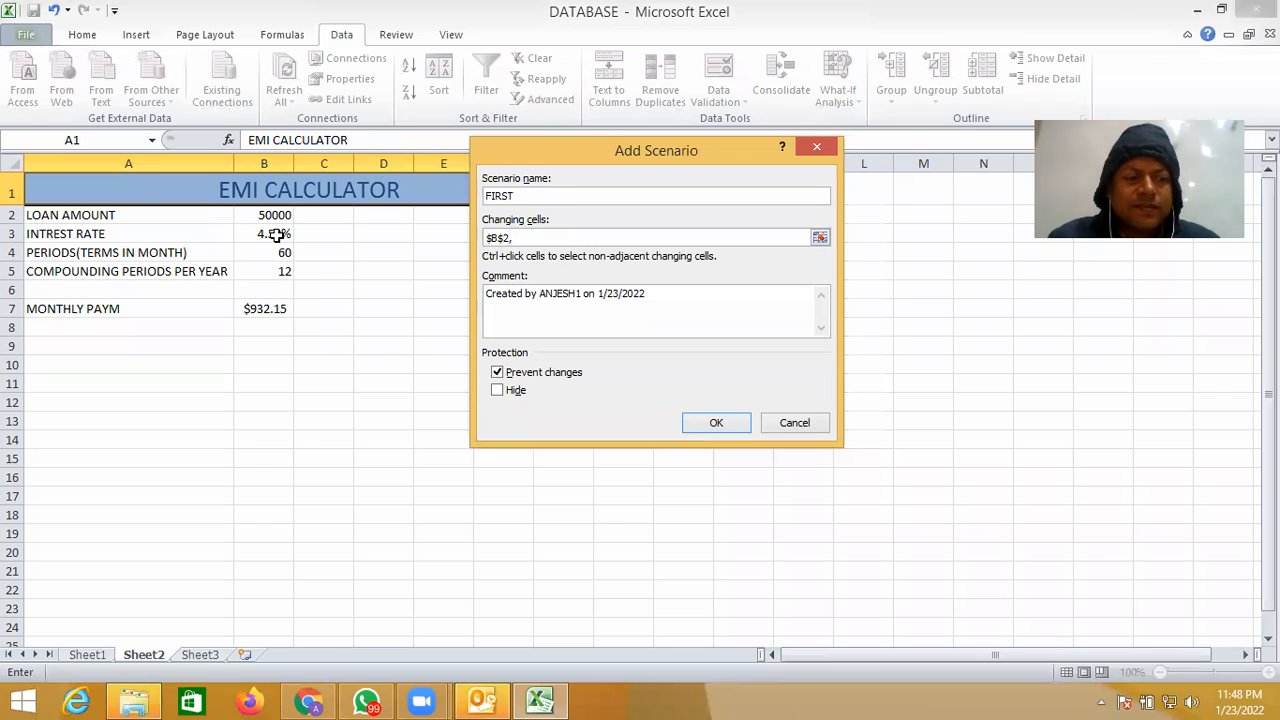
{"action": "left_click", "coordinate": [276, 232]}
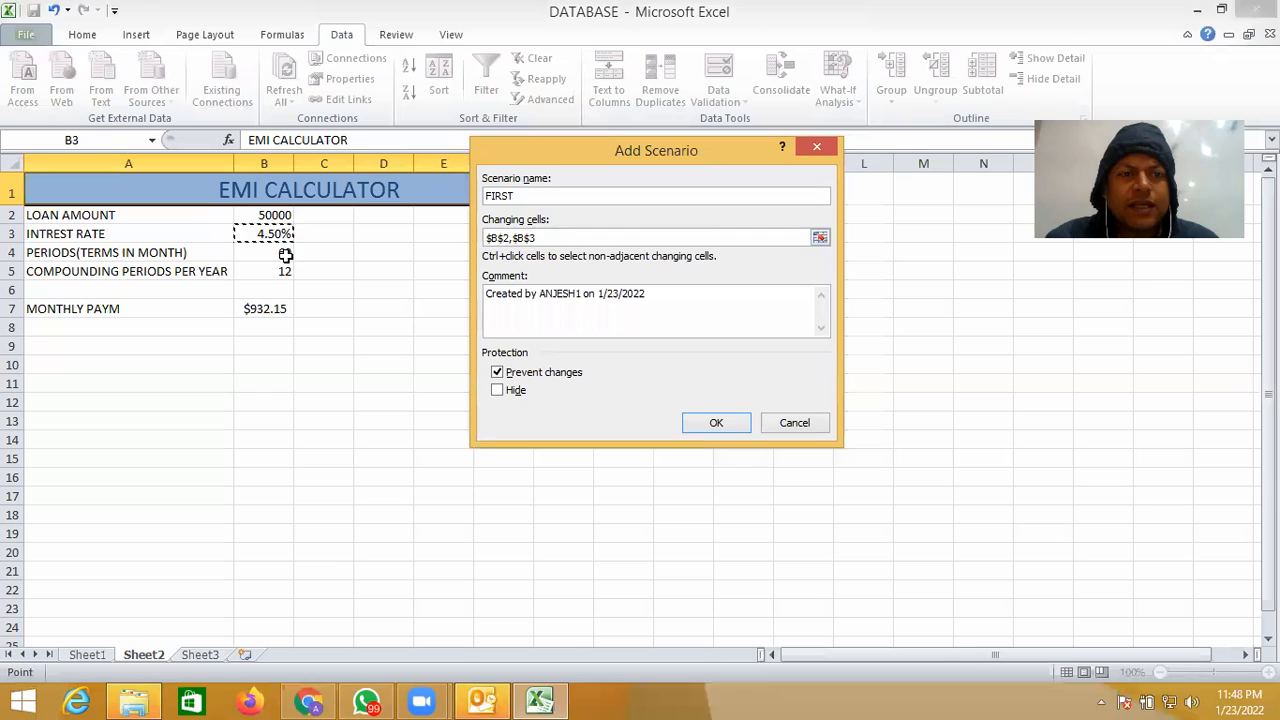
{"action": "left_click", "coordinate": [285, 253], "text": "ctrl"}
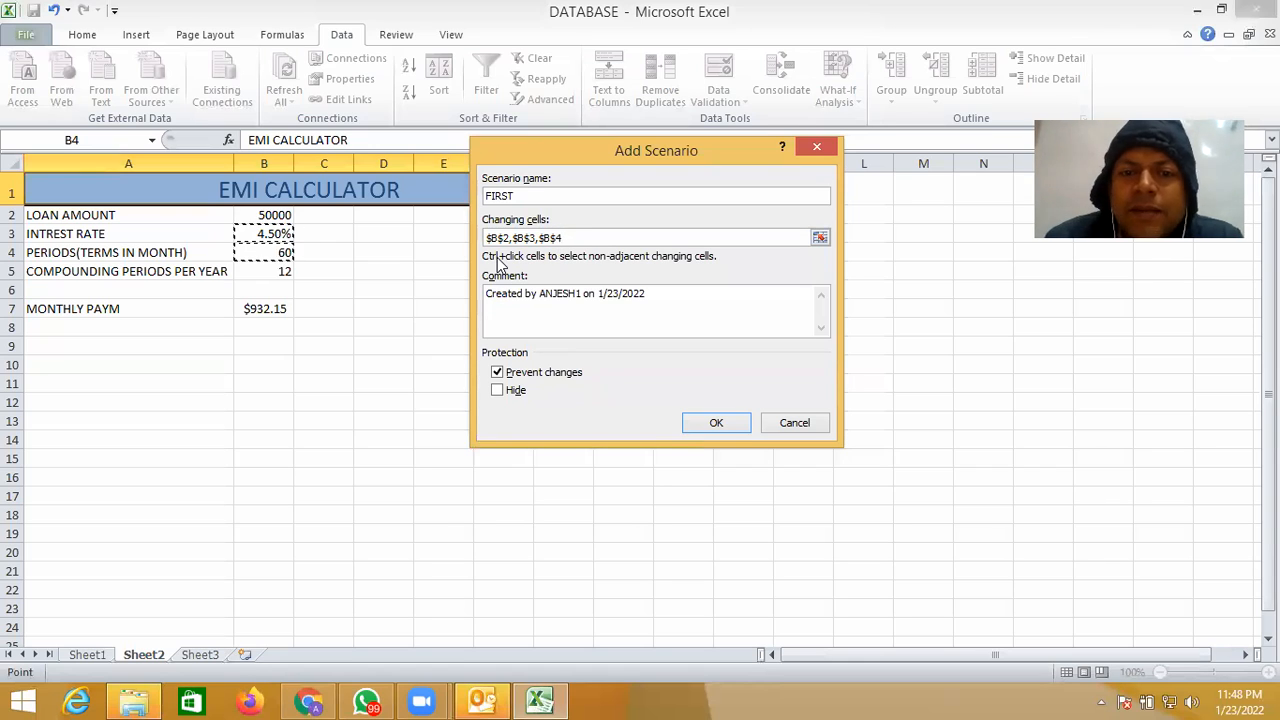
{"action": "left_click", "coordinate": [713, 424]}
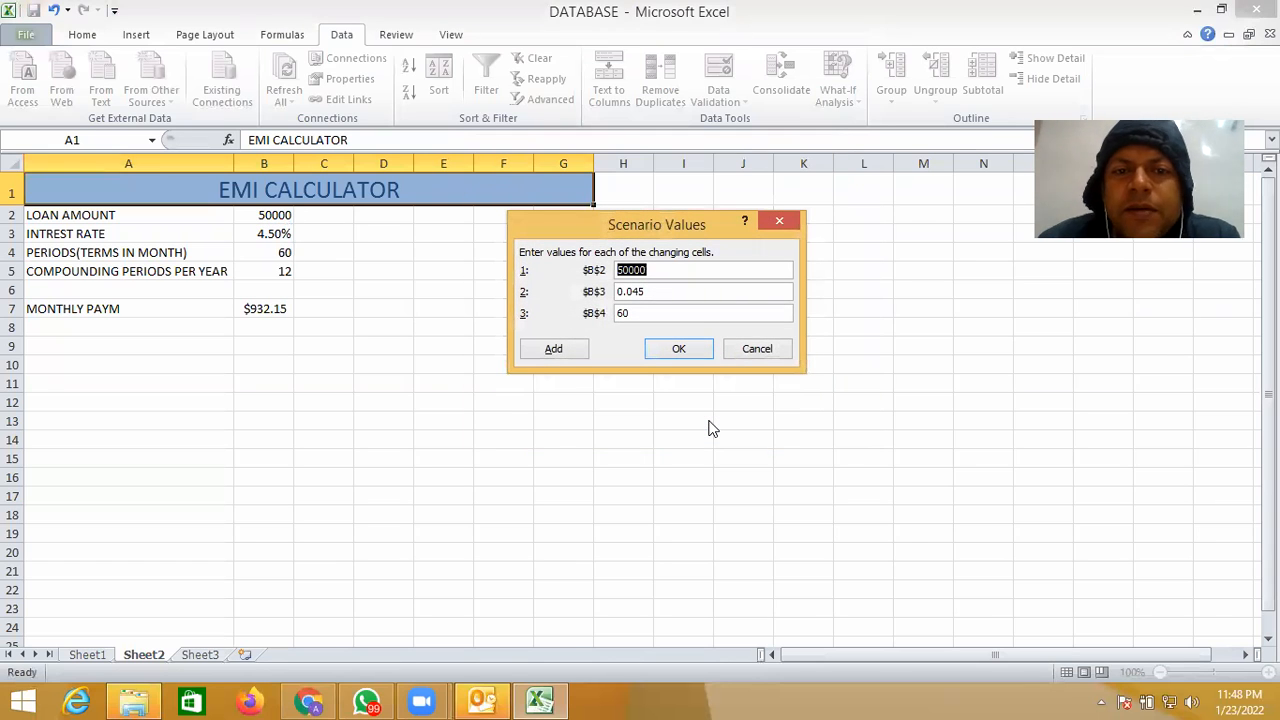
- Enter the FIRST scenario's values as 100000 for B2, 0.075 for B3 and 50 for B4
{"action": "type", "text": "10000"}
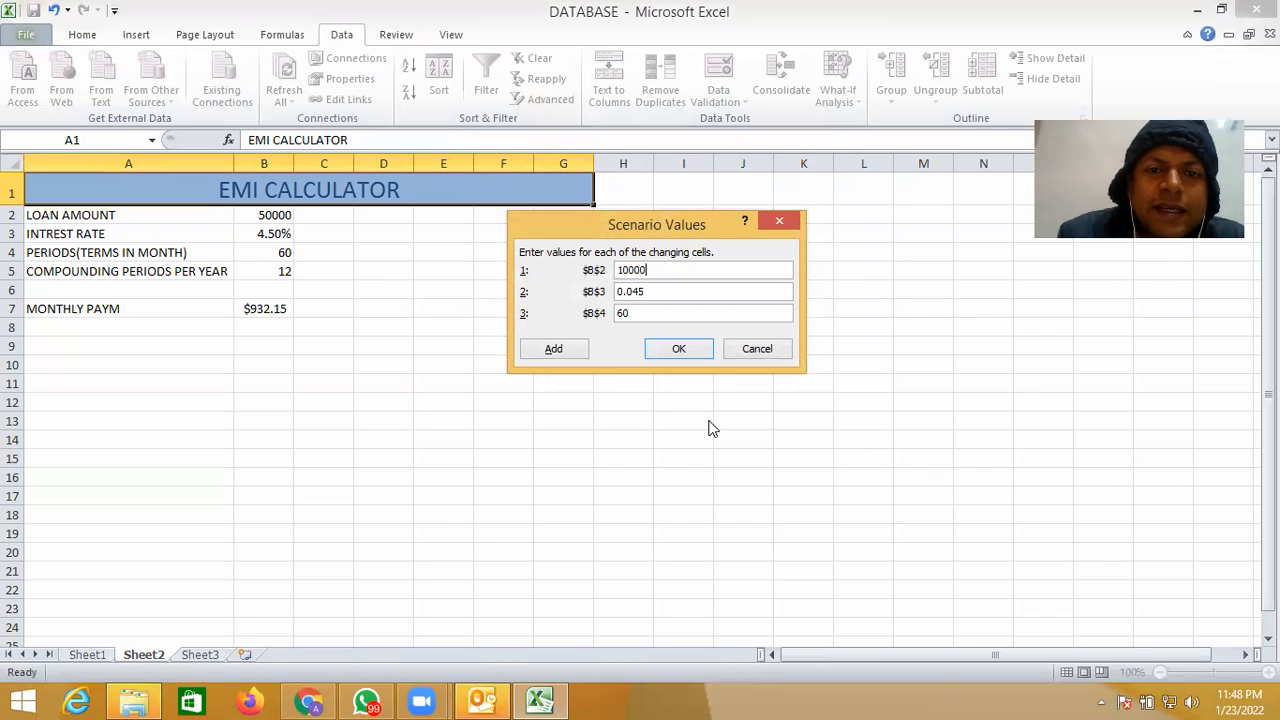
{"action": "type", "text": "0"}
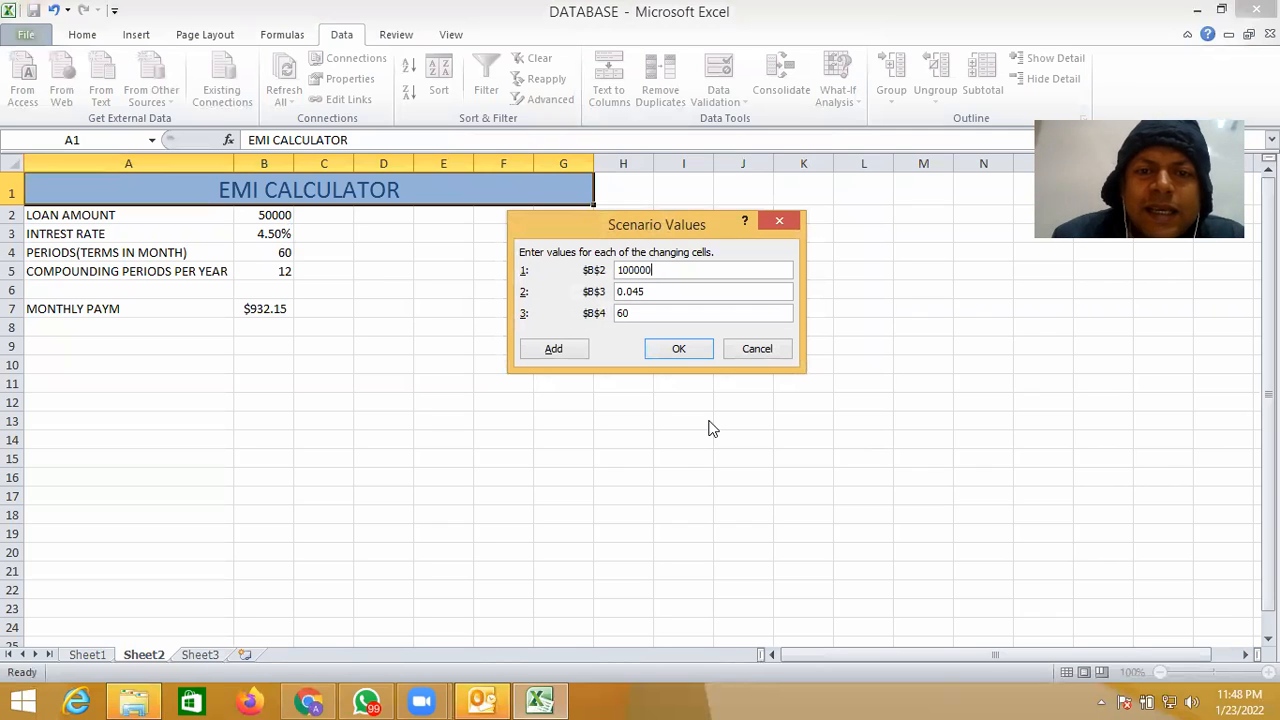
{"action": "left_click", "coordinate": [658, 291]}
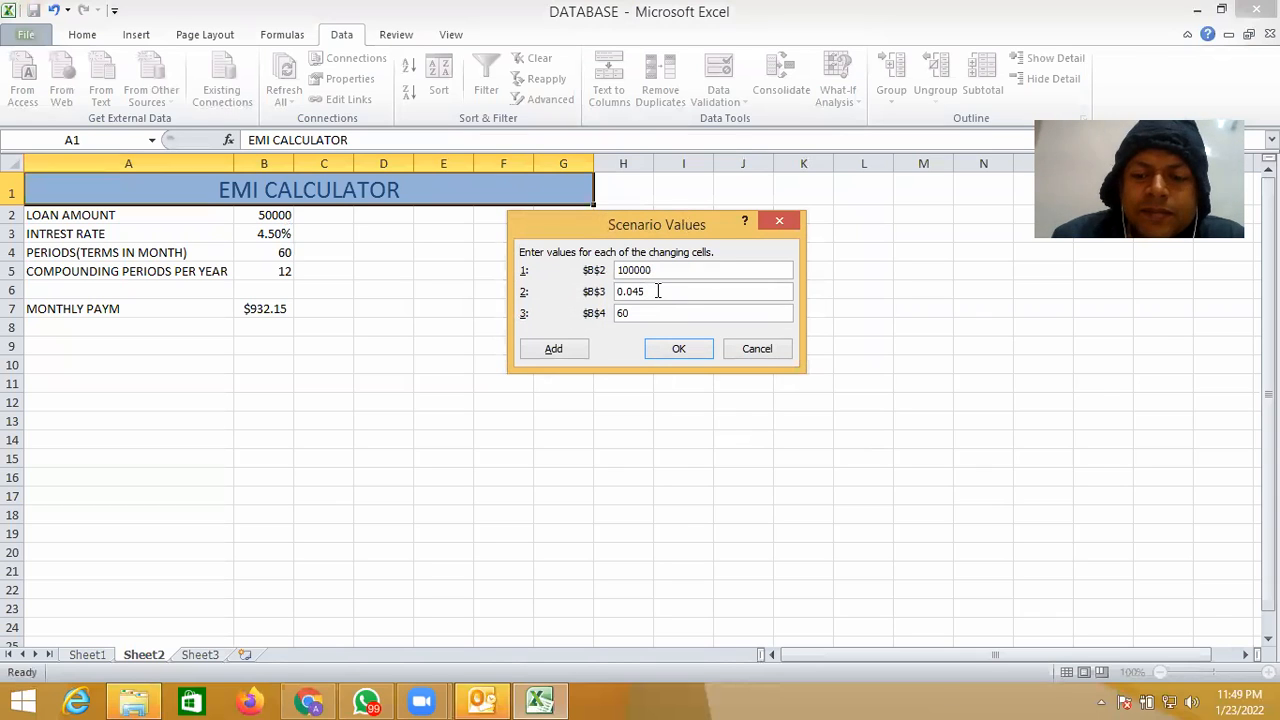
{"action": "key", "text": "BackSpace"}
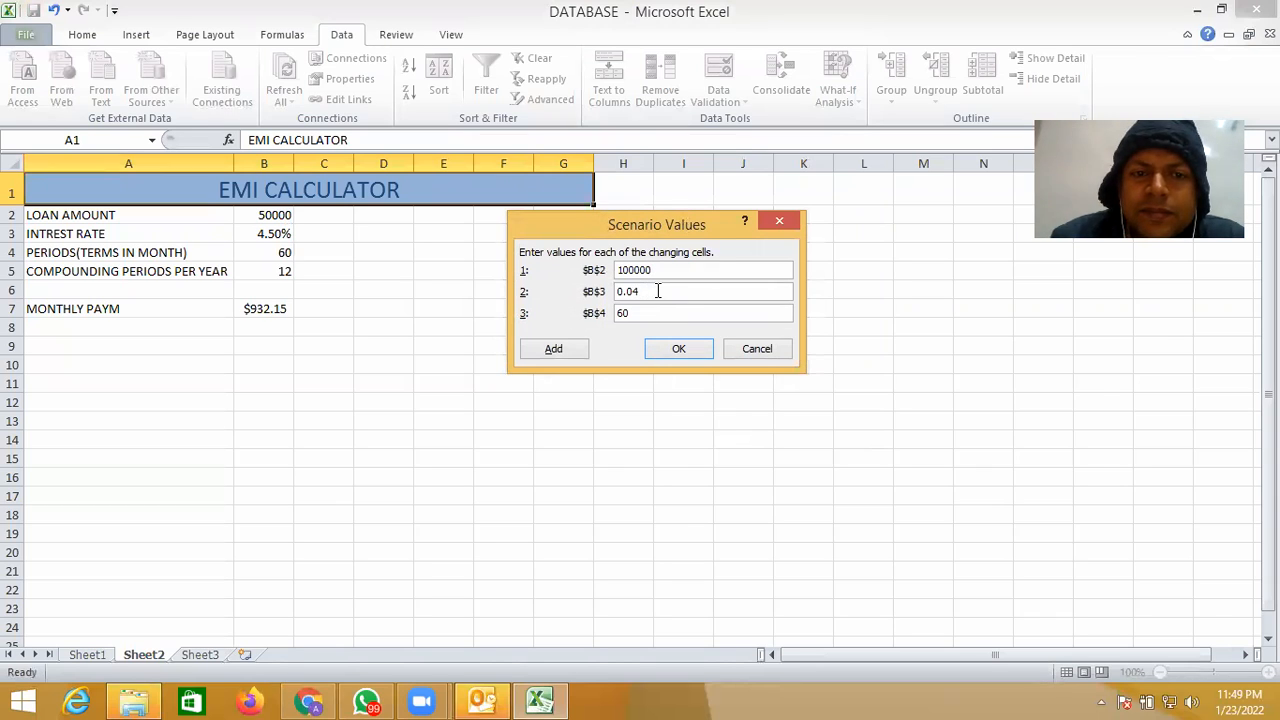
{"action": "key", "text": "BackSpace"}
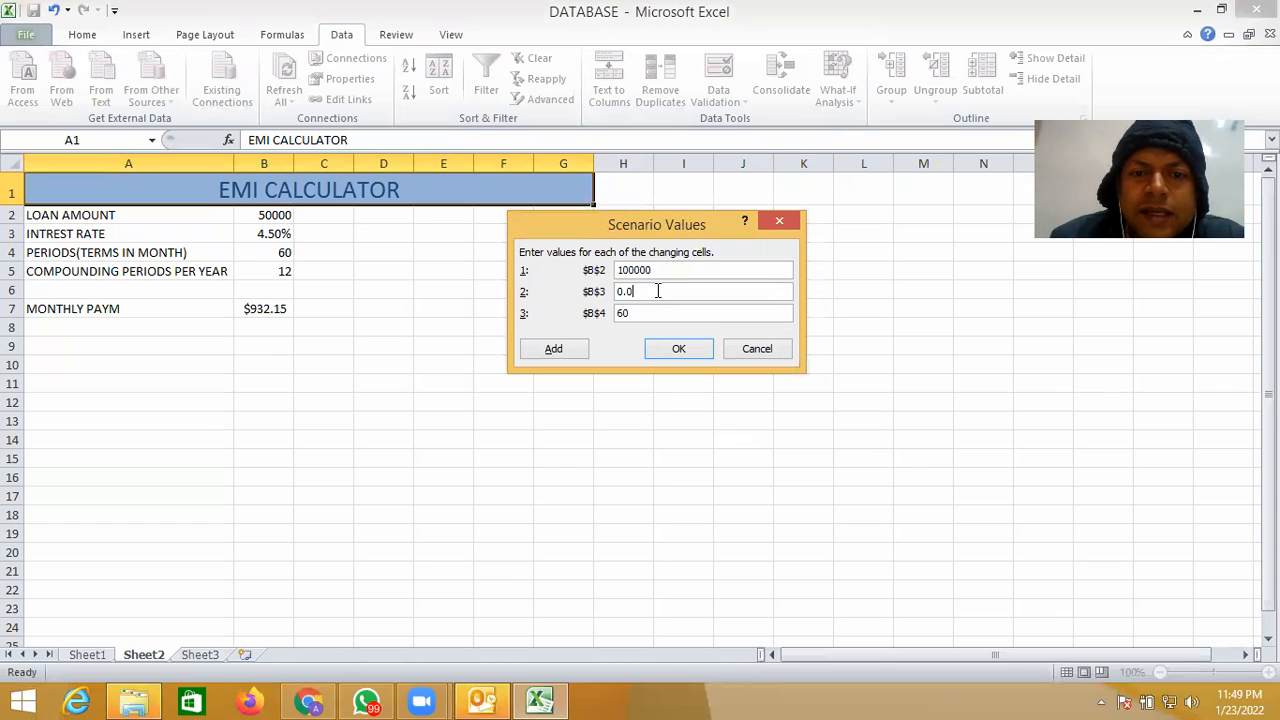
{"action": "type", "text": "75"}
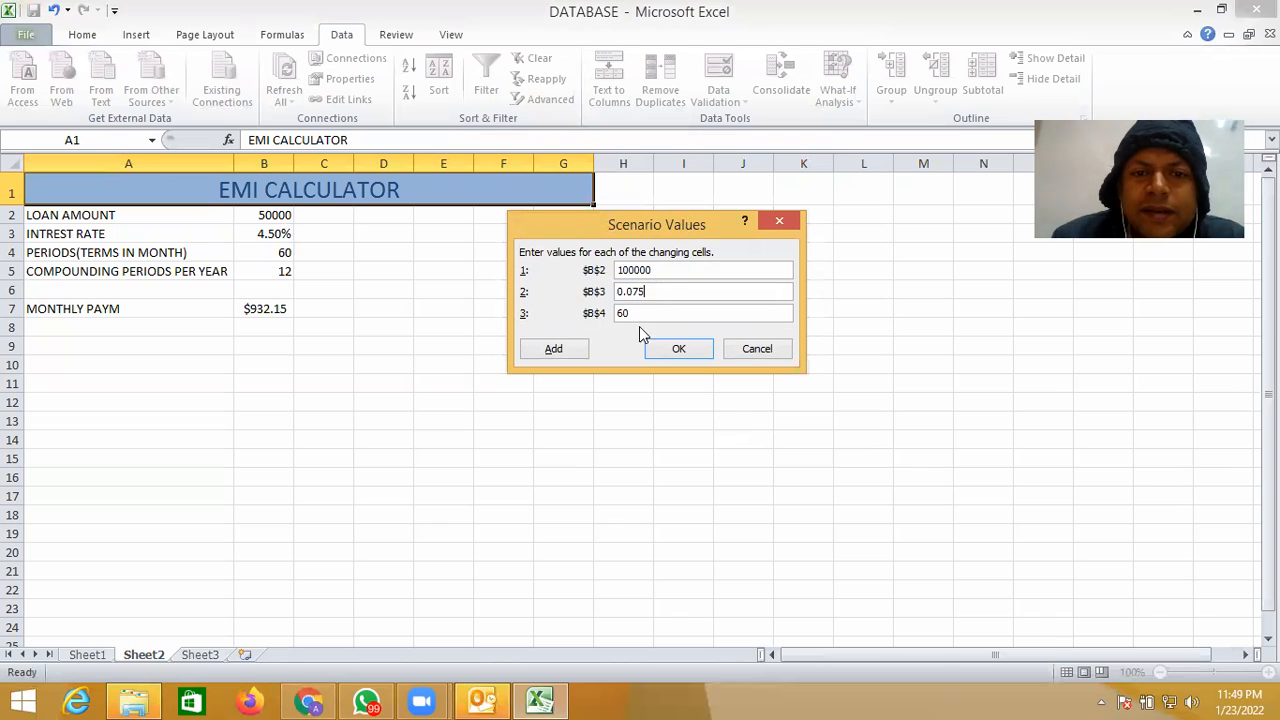
{"action": "key", "text": "BackSpace"}
{"action": "key", "text": "BackSpace"}
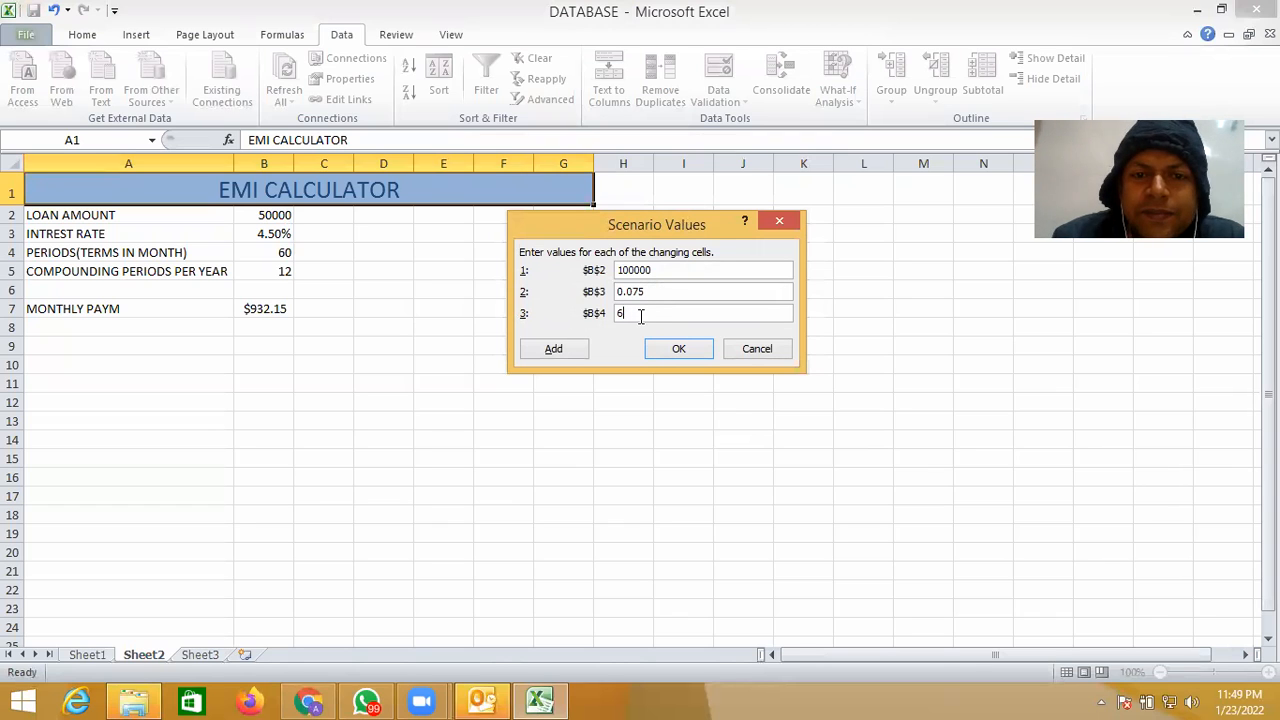
{"action": "type", "text": "50"}
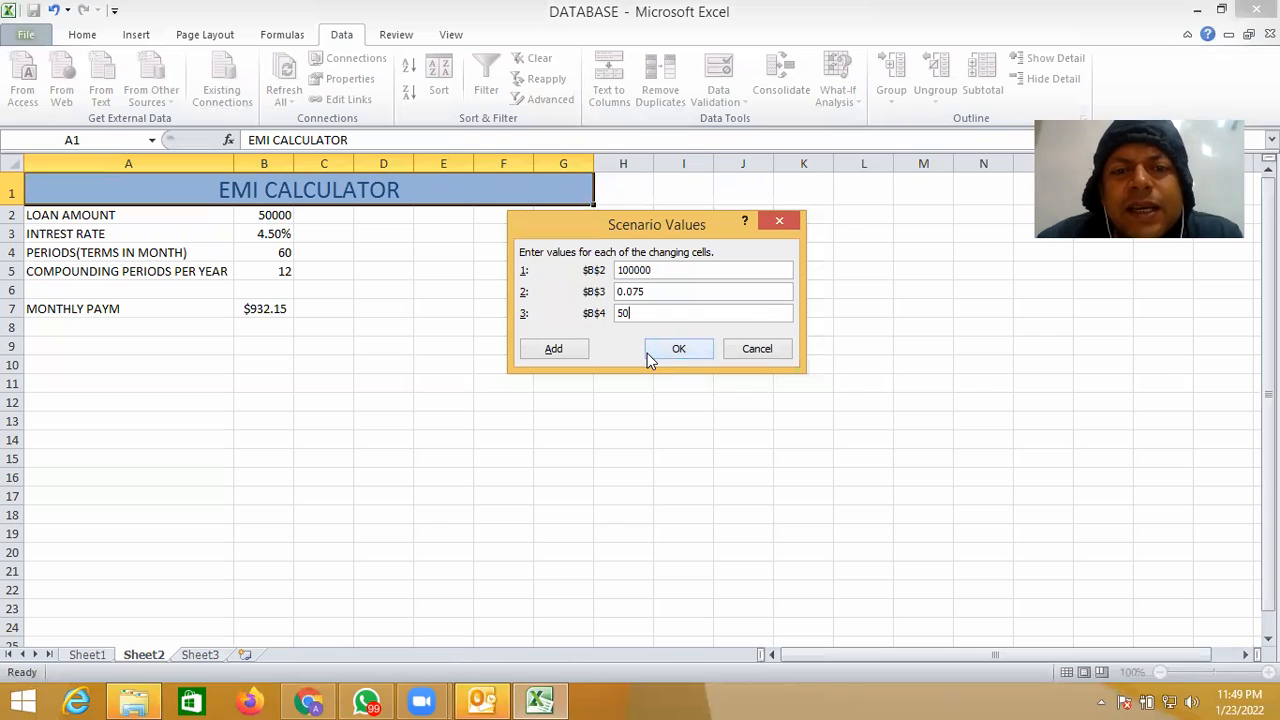
- Save the FIRST scenario and add another one named SECOND
{"action": "left_click", "coordinate": [576, 353]}
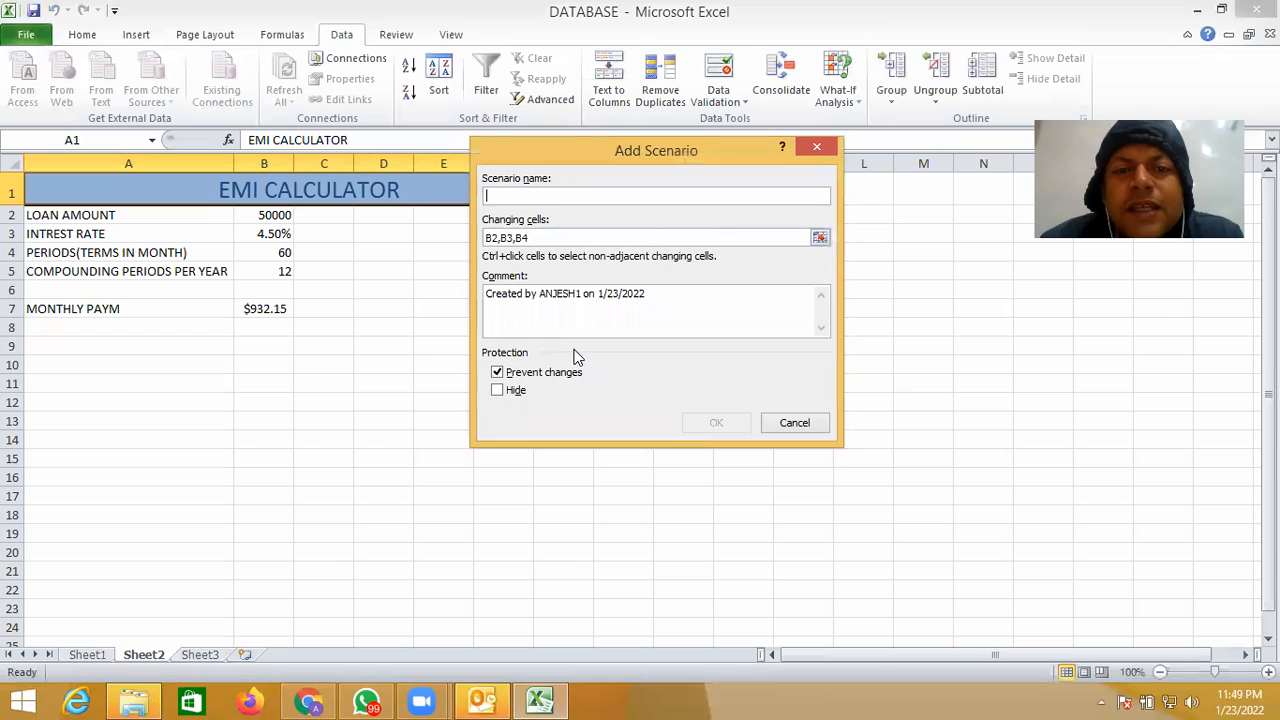
{"action": "type", "text": "SE"}
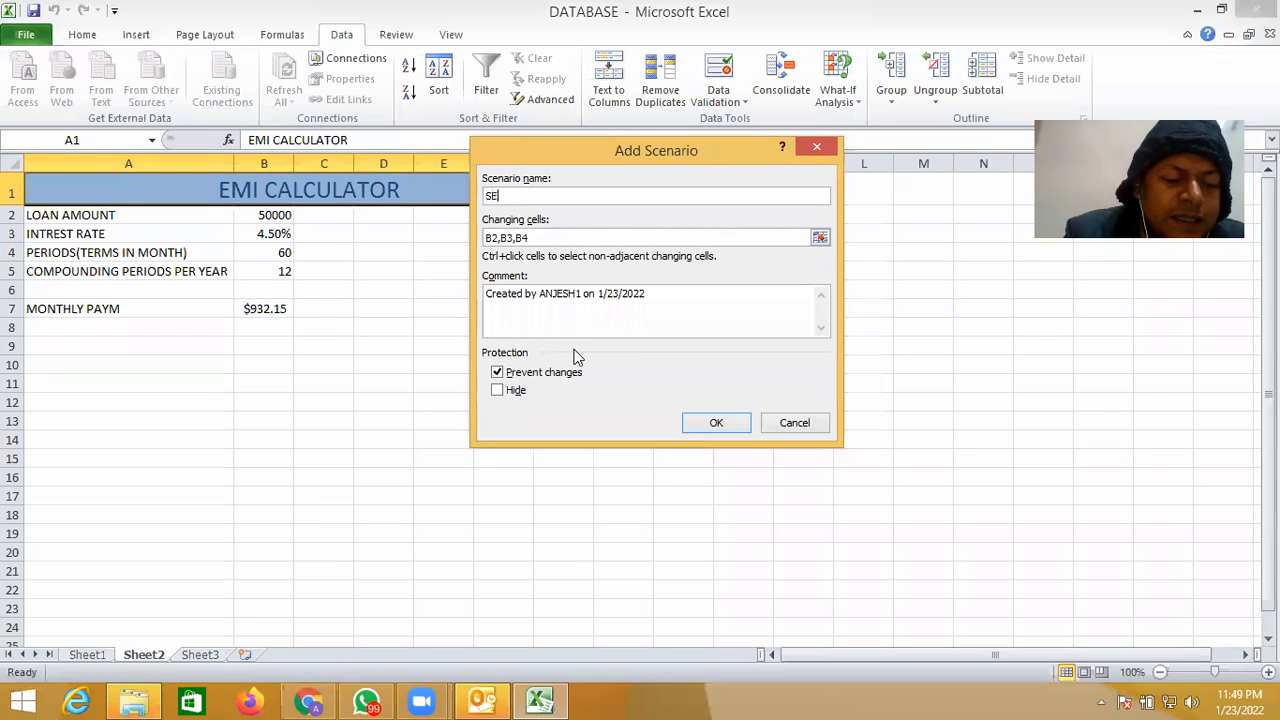
{"action": "type", "text": "COND"}
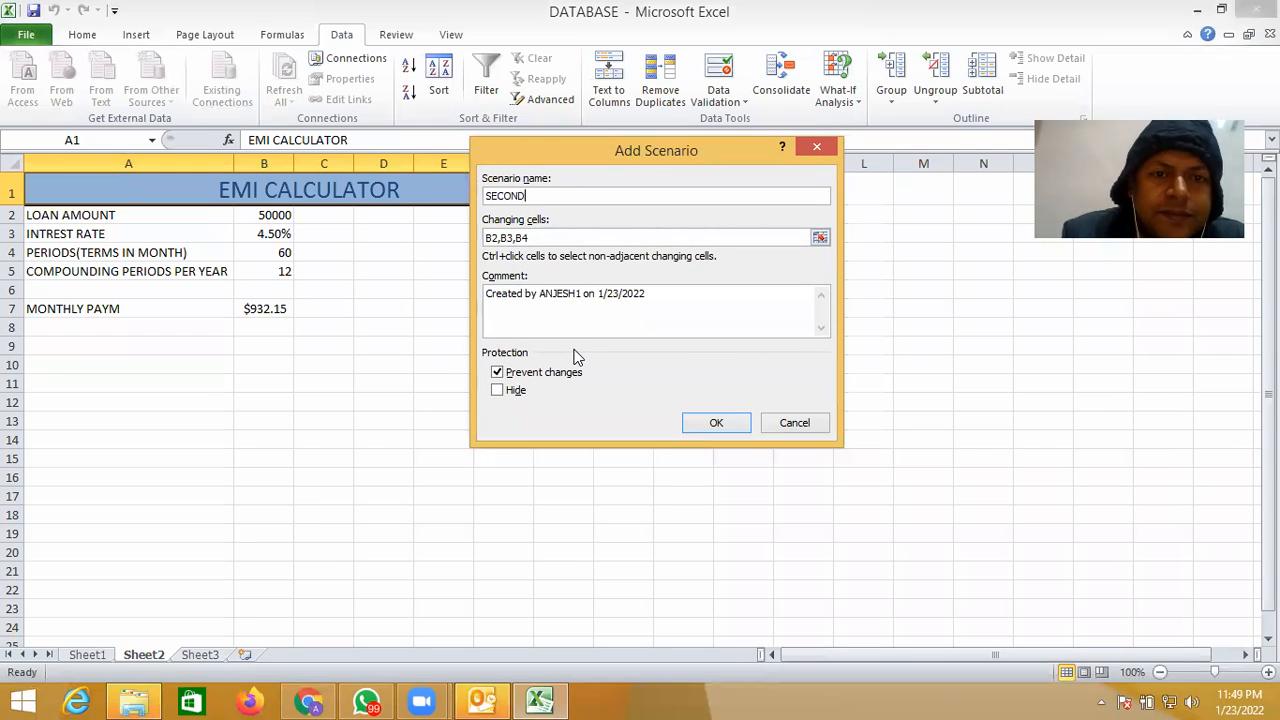
- Accept the SECOND scenario's definition and enter its values as 200000 for B2 and 0.055 for B3
{"action": "left_click", "coordinate": [716, 422]}
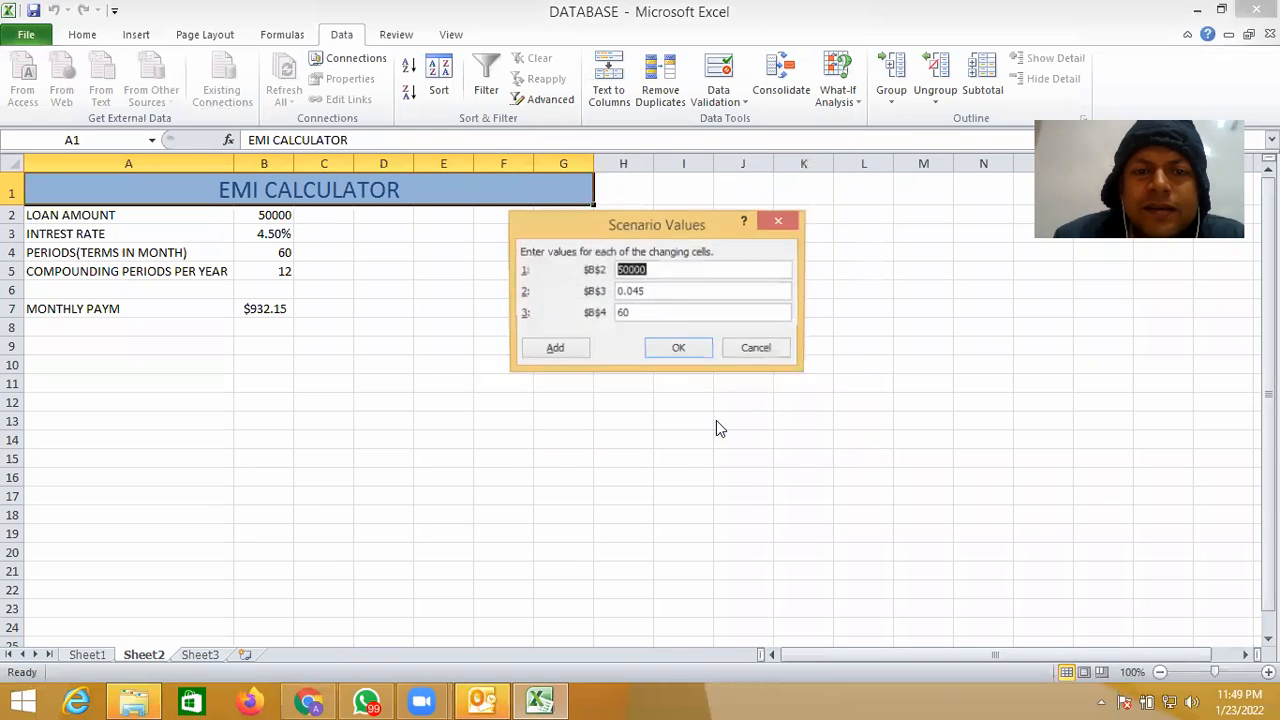
{"action": "type", "text": "2"}
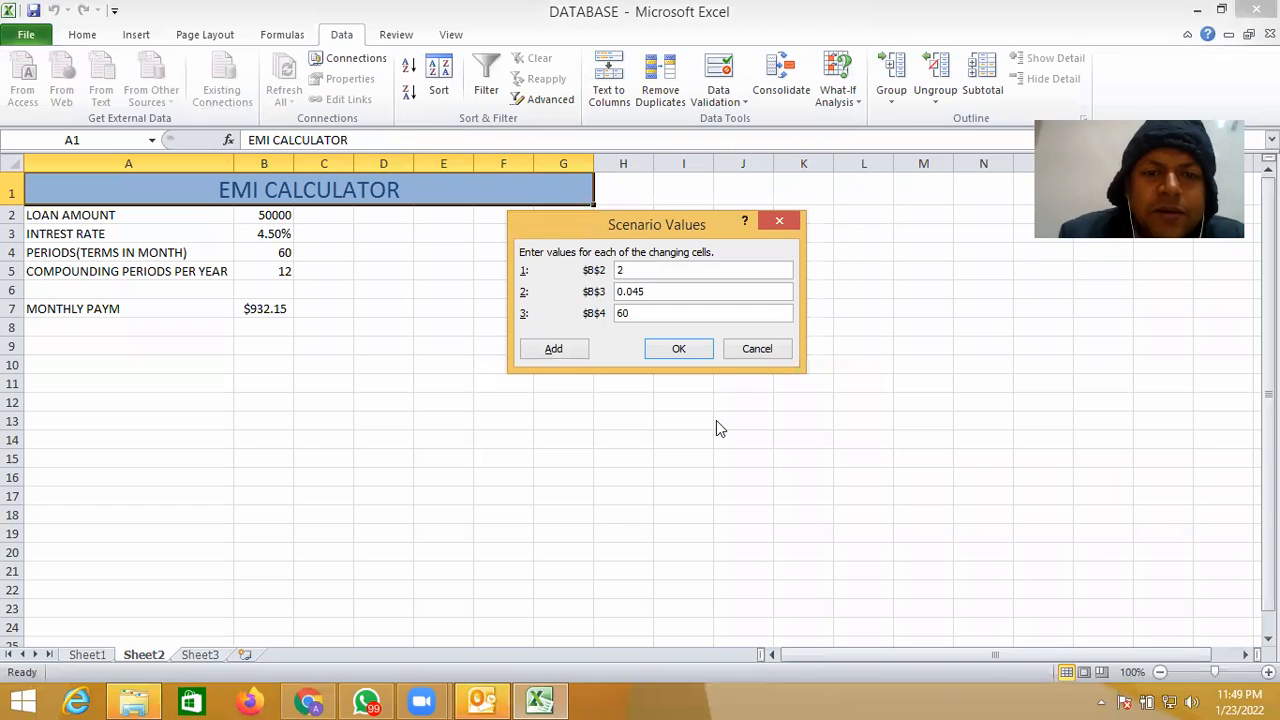
{"action": "type", "text": "0000"}
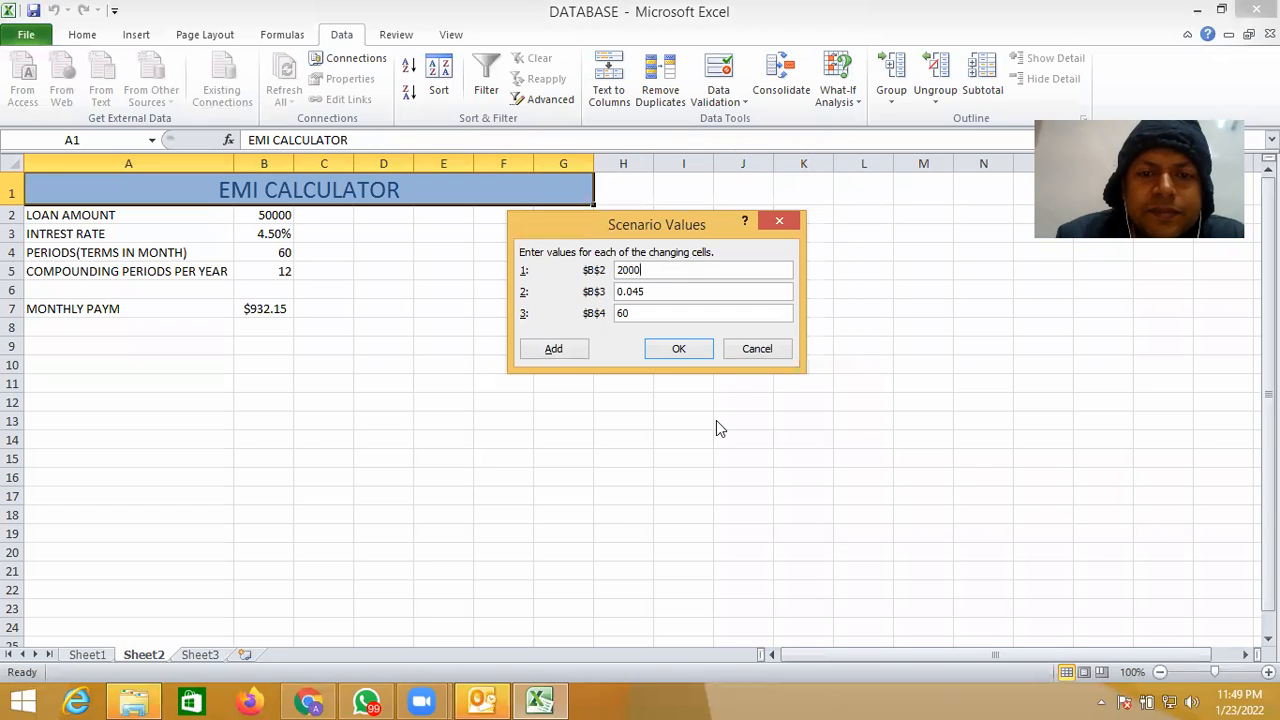
{"action": "type", "text": "0"}
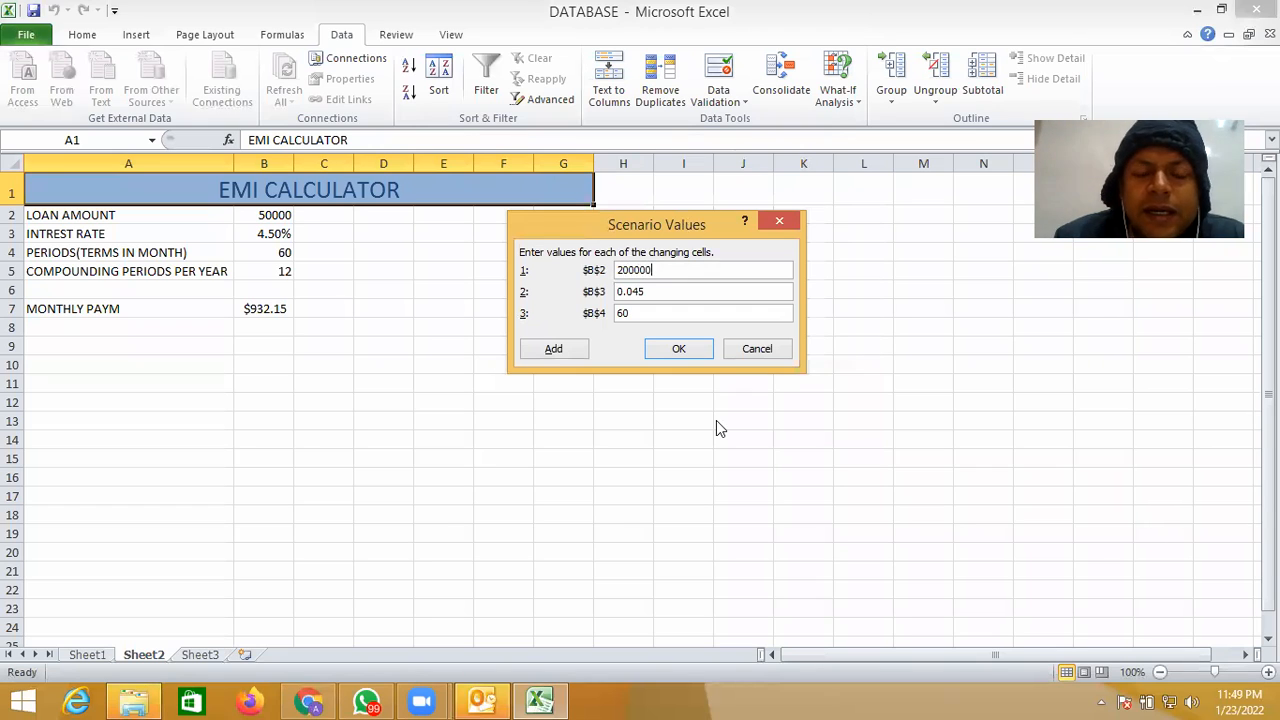
{"action": "left_click", "coordinate": [663, 293]}
{"action": "key", "text": "BackSpace"}
{"action": "key", "text": "BackSpace"}
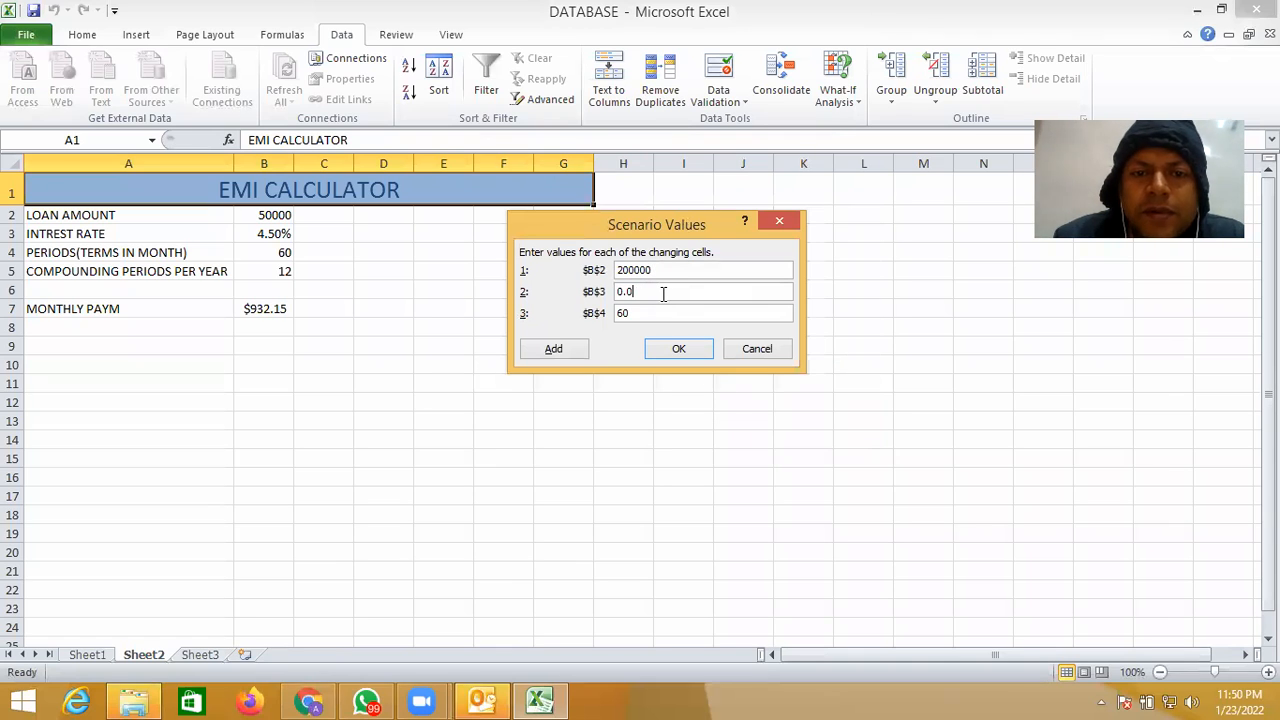
{"action": "type", "text": "55"}
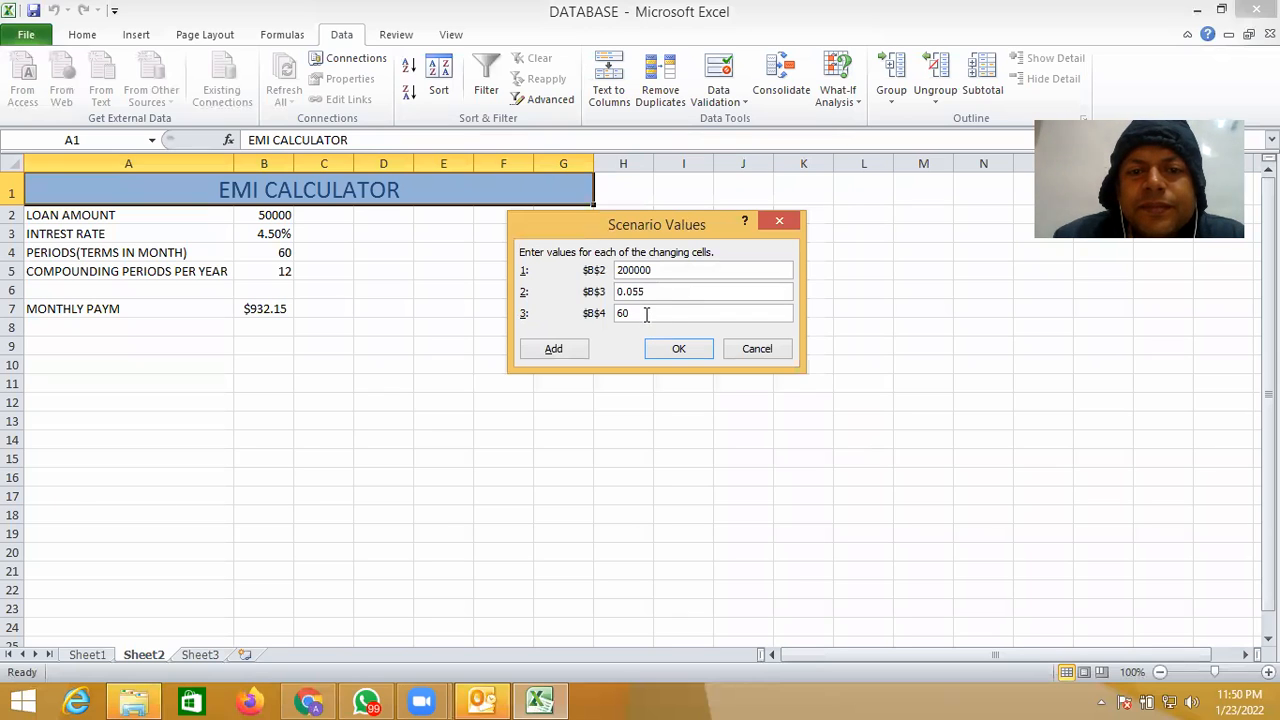
- Set the SECOND scenario's B4 value to 40 and save the scenario
{"action": "left_click", "coordinate": [646, 315]}
{"action": "key", "text": "BackSpace"}
{"action": "key", "text": "BackSpace"}
{"action": "type", "text": "40"}
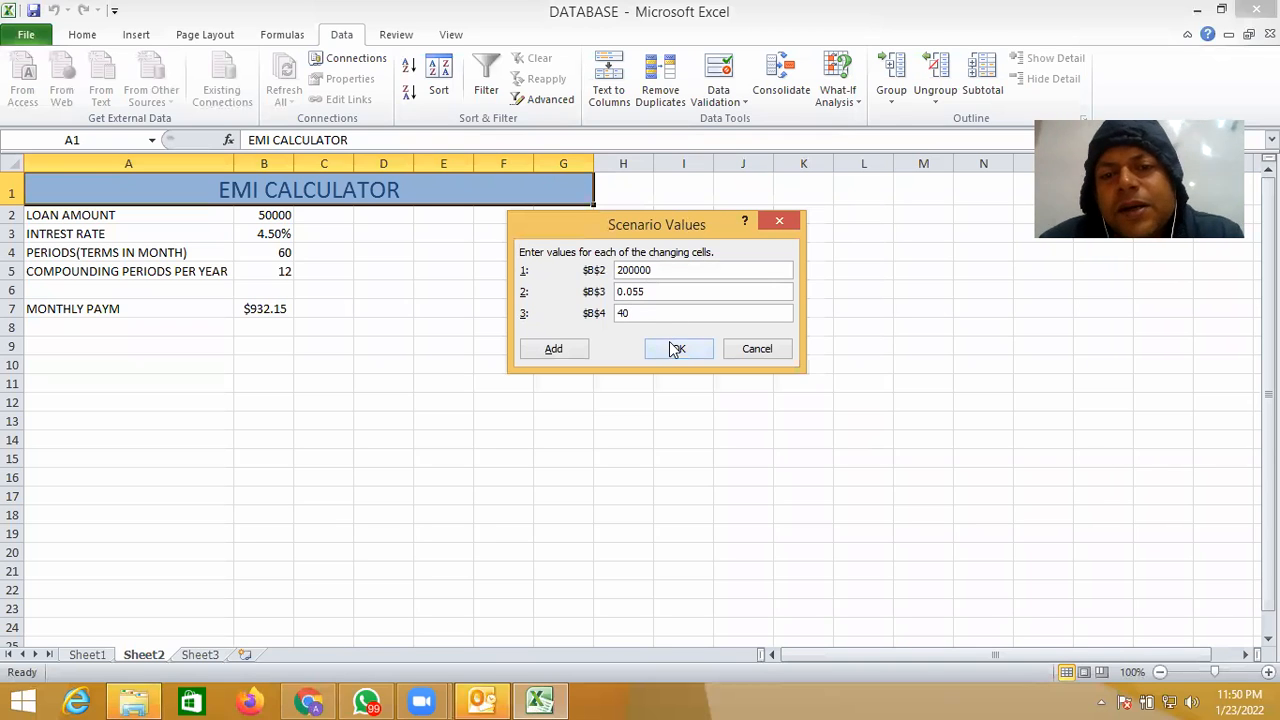
{"action": "left_click", "coordinate": [675, 350]}
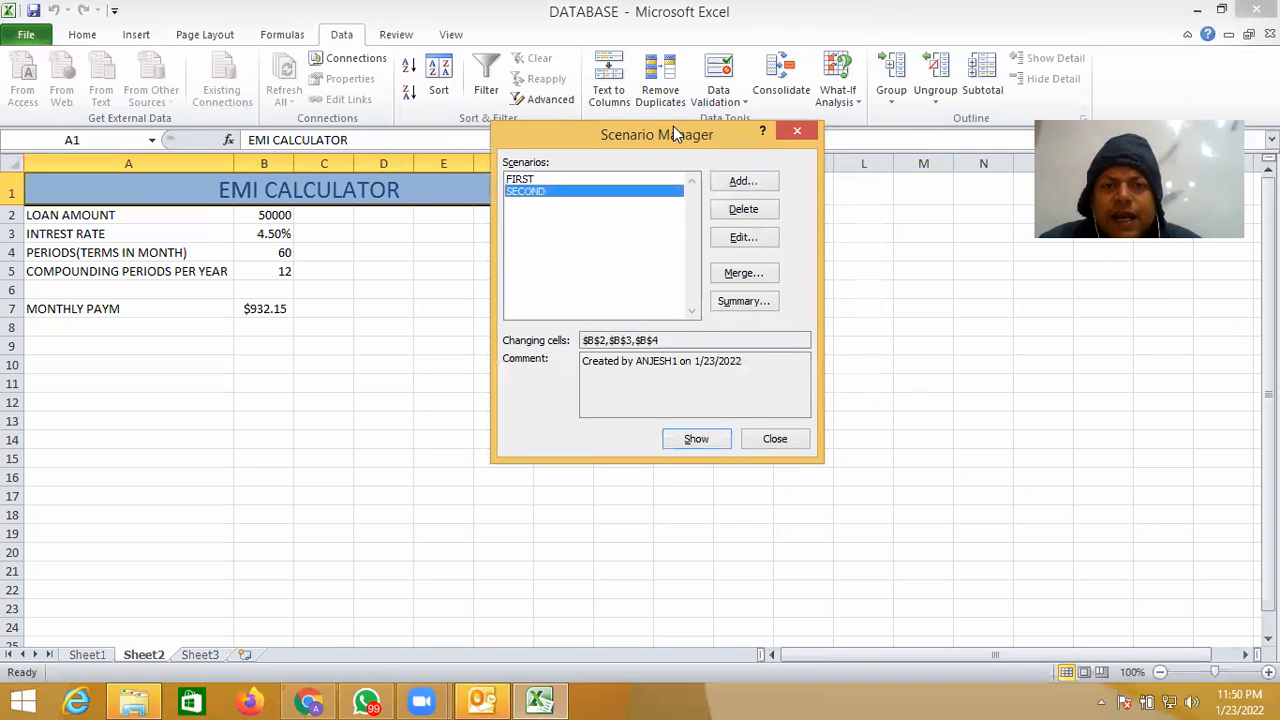
- Show the FIRST scenario's values on the sheet and widen column B to fit the monthly payment
{"action": "left_click_drag", "start_coordinate": [668, 130], "coordinate": [775, 154]}
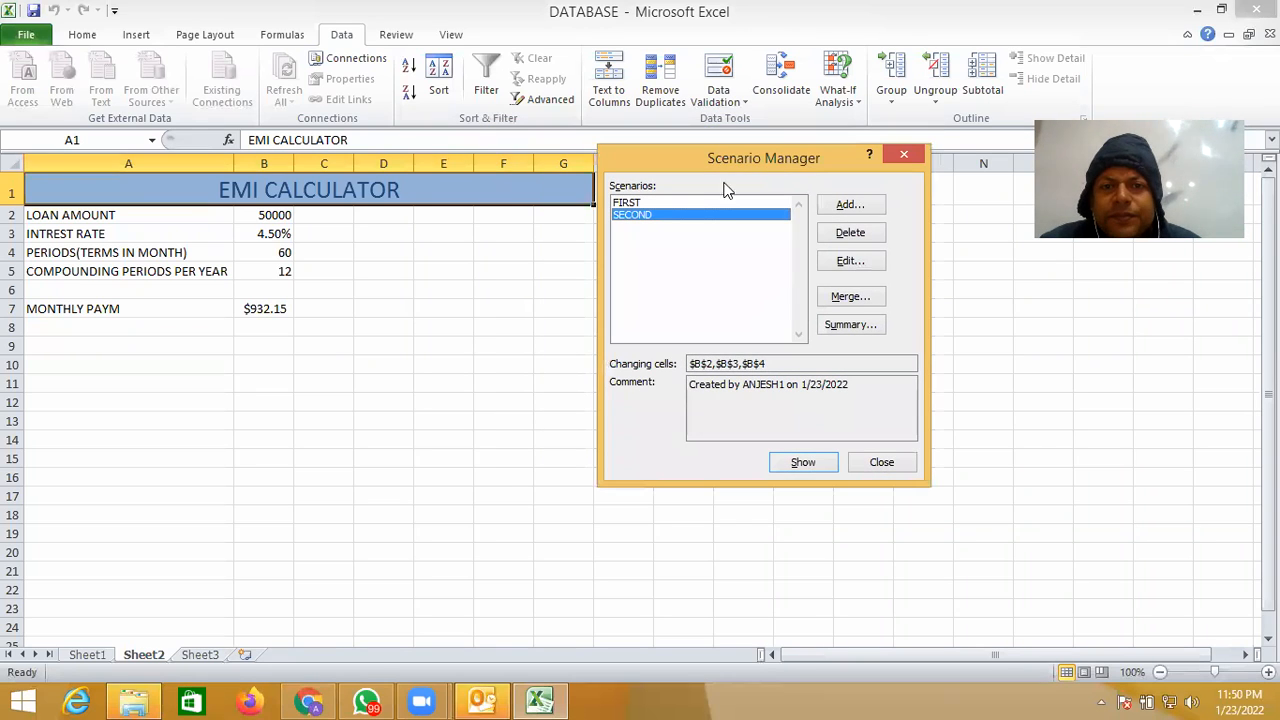
{"action": "left_click", "coordinate": [671, 204]}
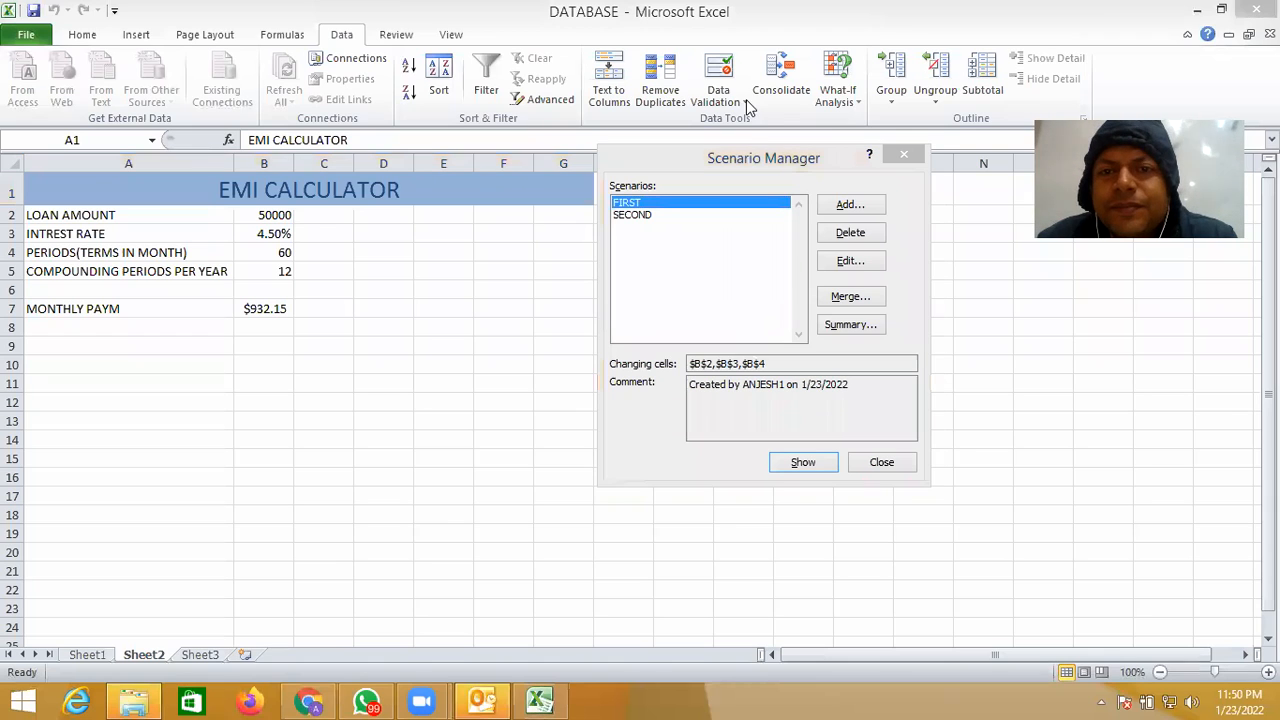
{"action": "left_click", "coordinate": [805, 464]}
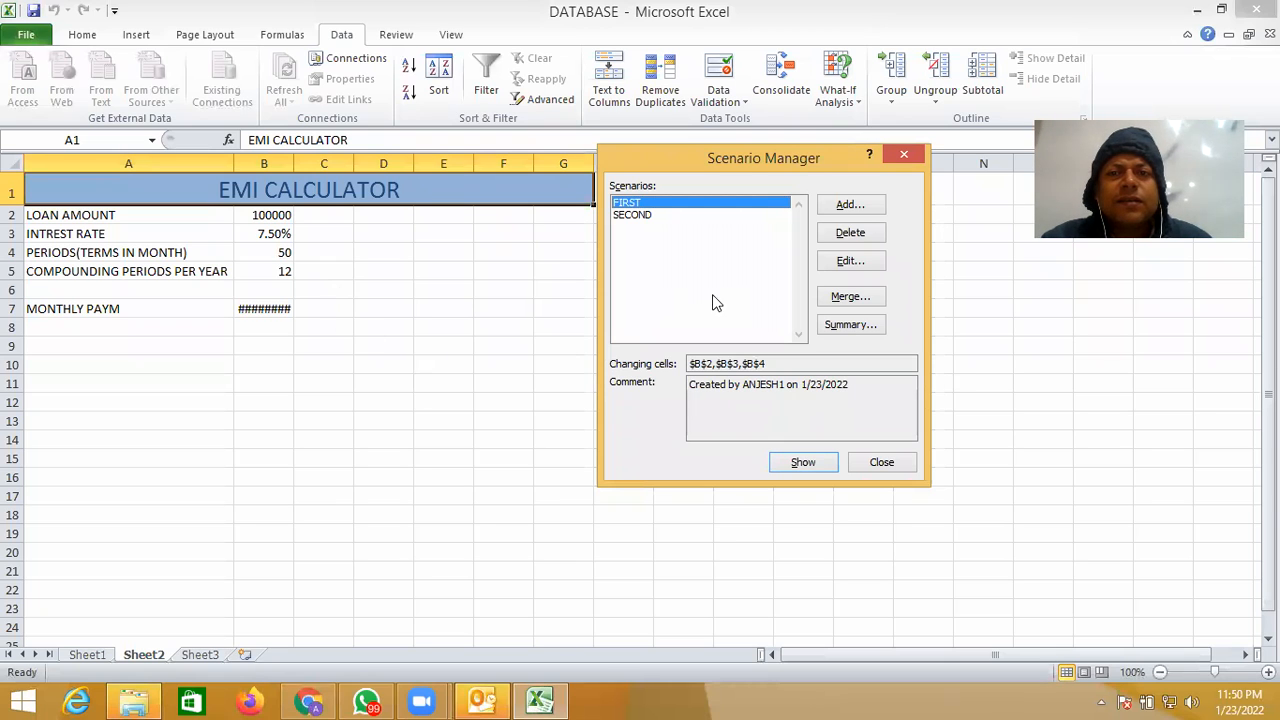
{"action": "left_click", "coordinate": [905, 158]}
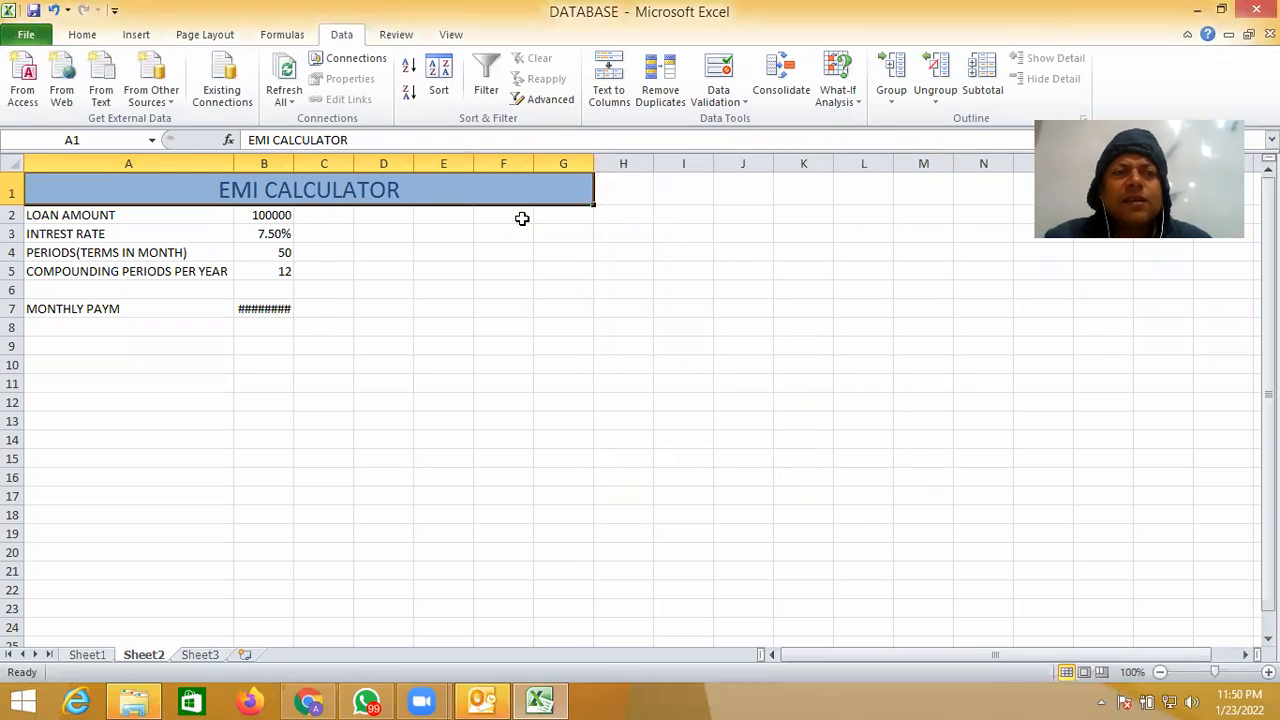
{"action": "left_click_drag", "start_coordinate": [291, 157], "coordinate": [408, 176]}
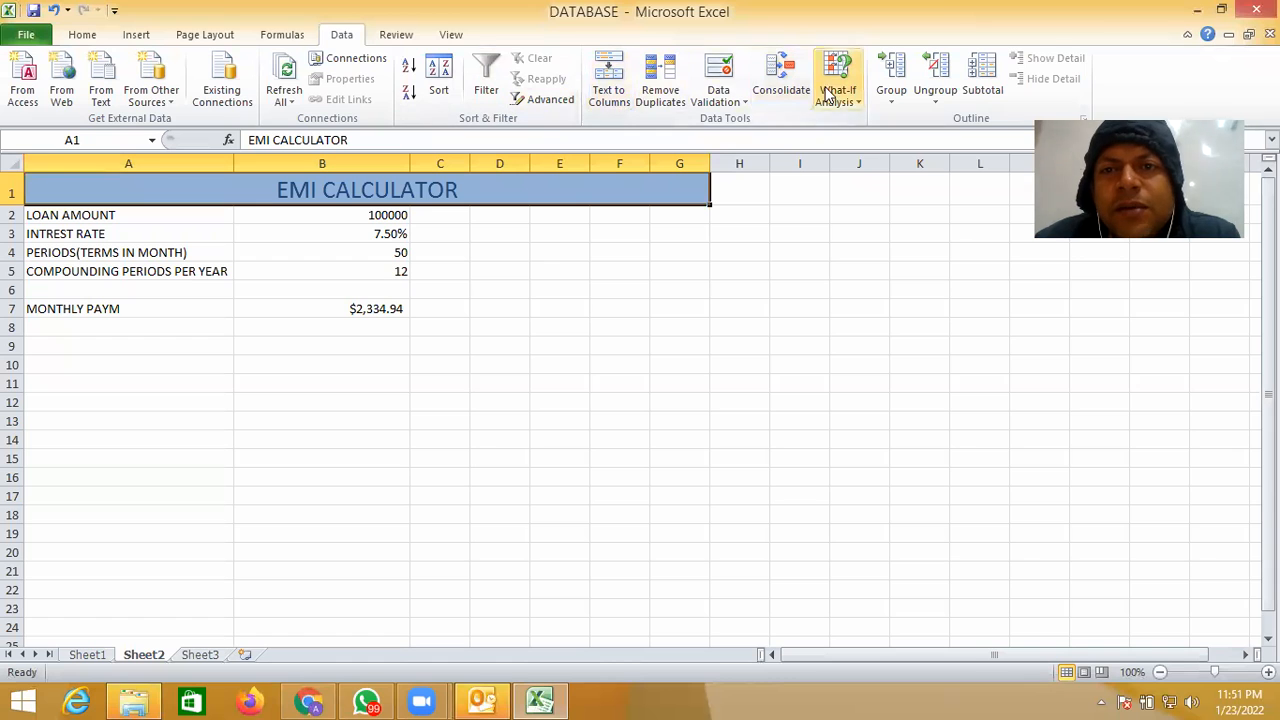
- Reopen Scenario Manager and show the SECOND scenario's values on the sheet
{"action": "left_click", "coordinate": [846, 104]}
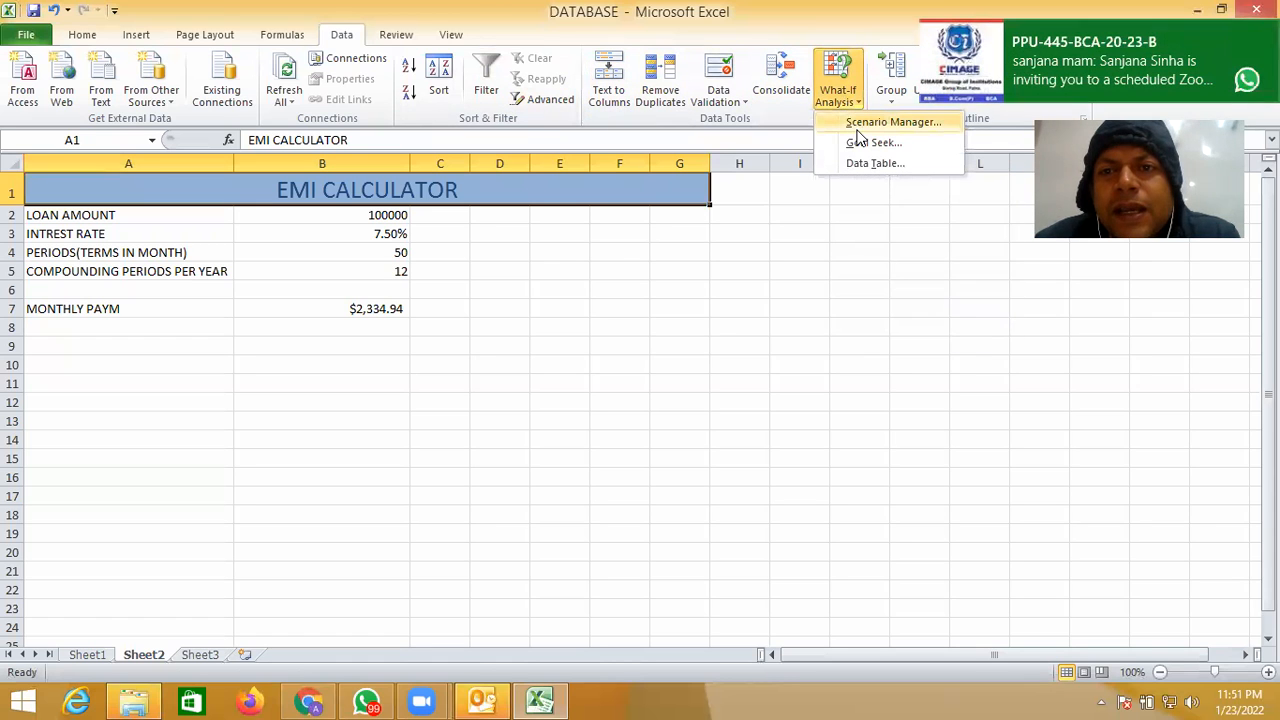
{"action": "left_click", "coordinate": [860, 122]}
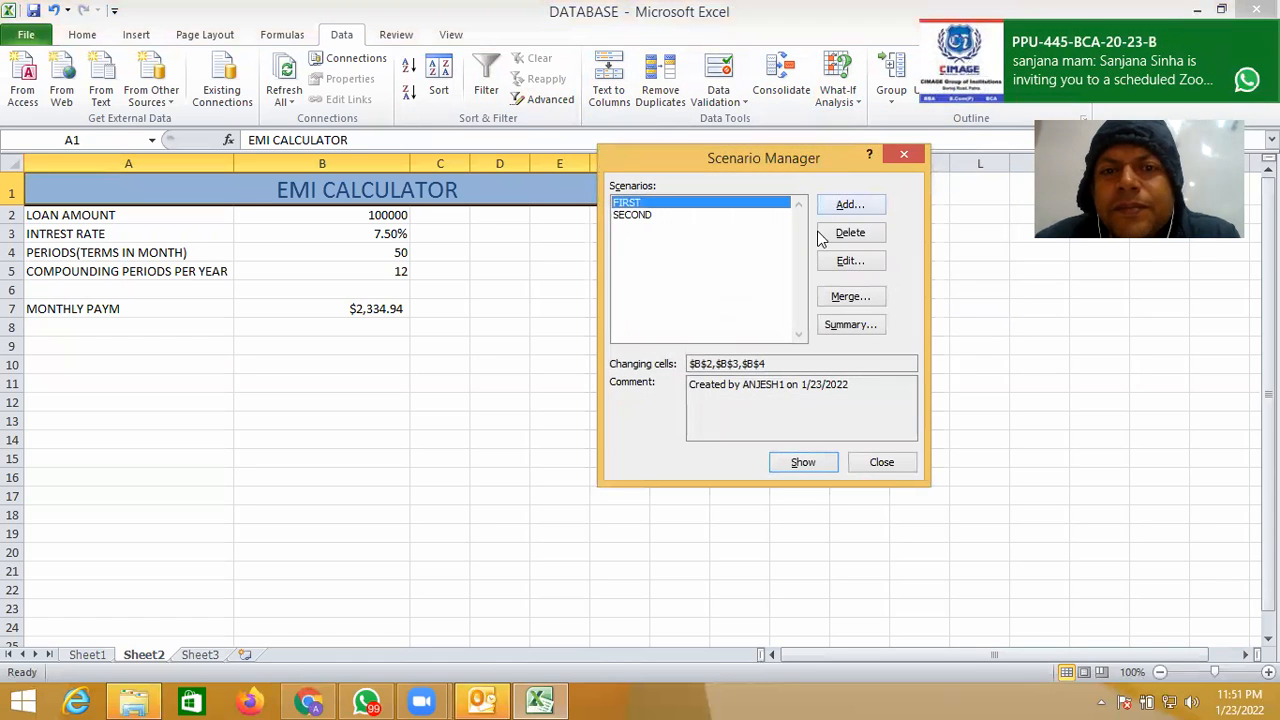
{"action": "left_click", "coordinate": [723, 215]}
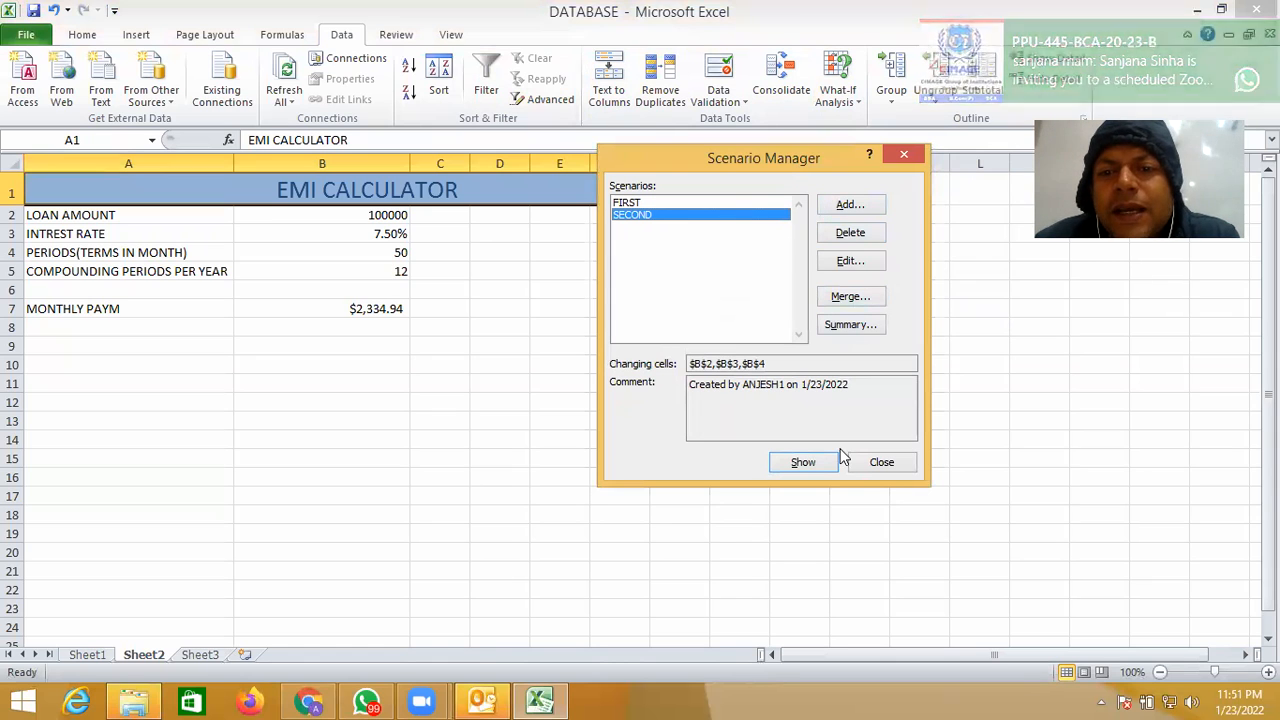
{"action": "left_click", "coordinate": [805, 463]}
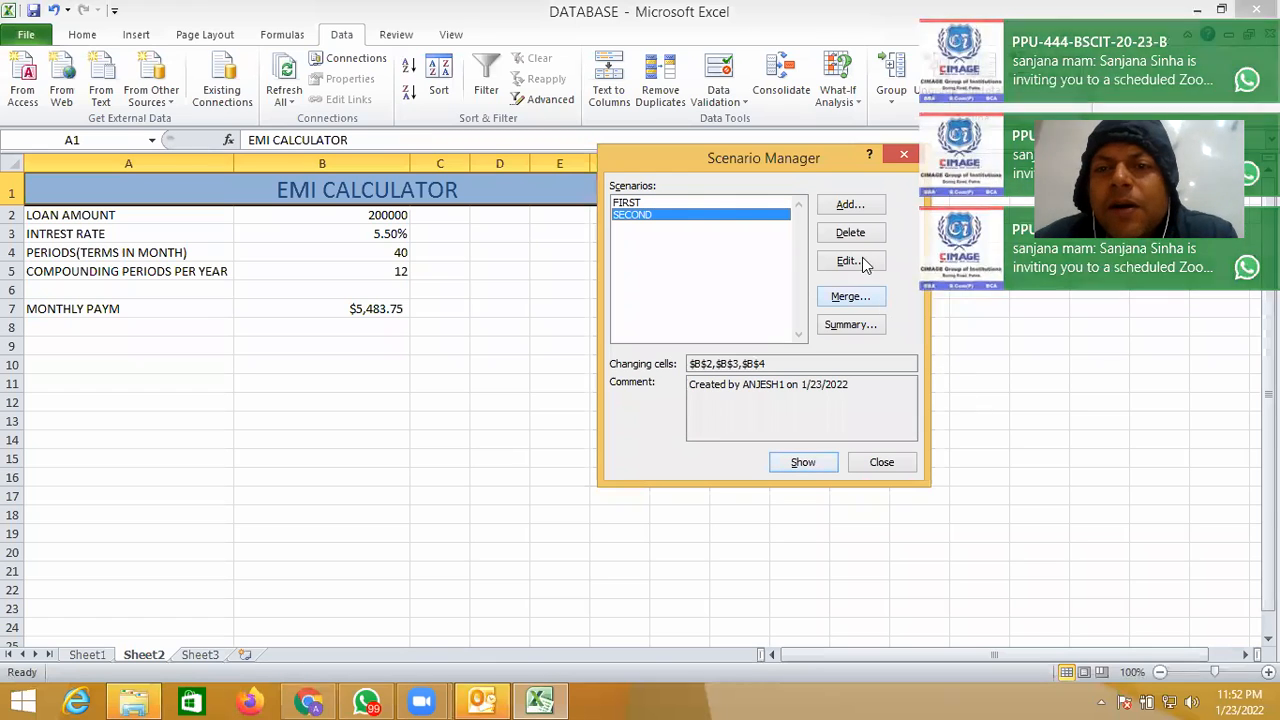
- Start adding another scenario and name it THIRD
{"action": "left_click", "coordinate": [855, 206]}
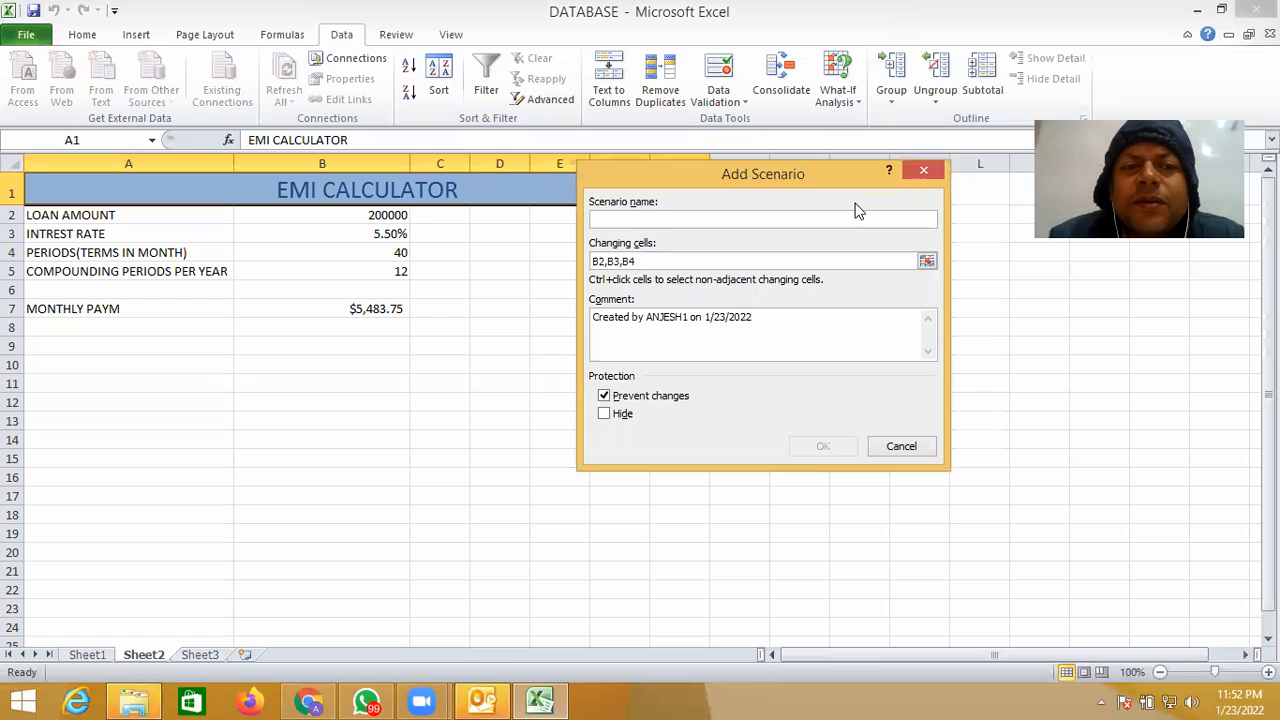
{"action": "type", "text": "TH"}
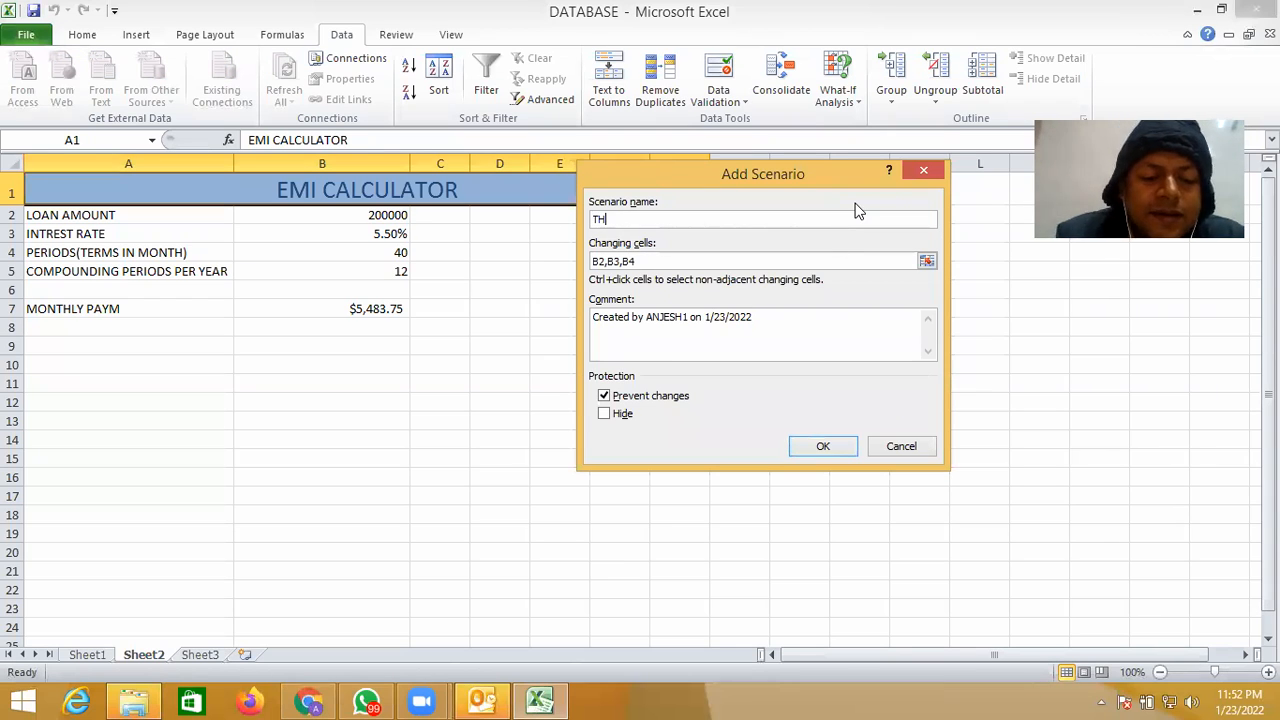
{"action": "type", "text": "I"}
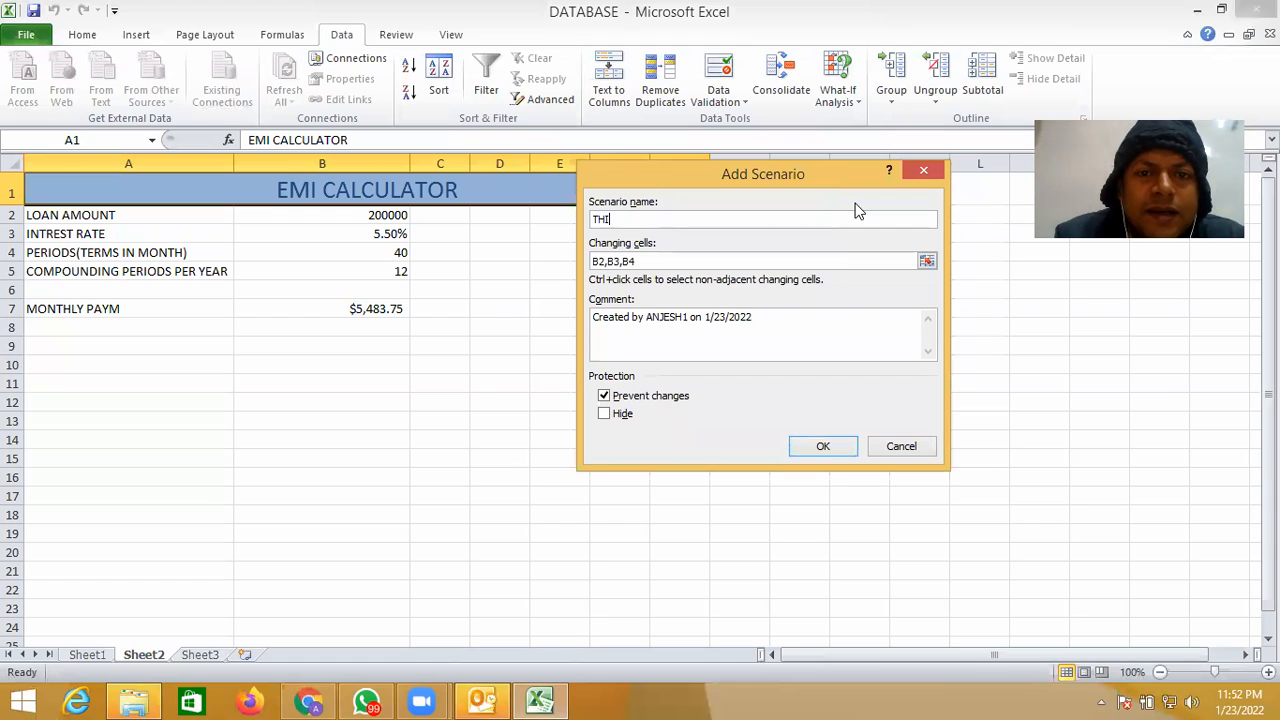
{"action": "type", "text": "RD"}
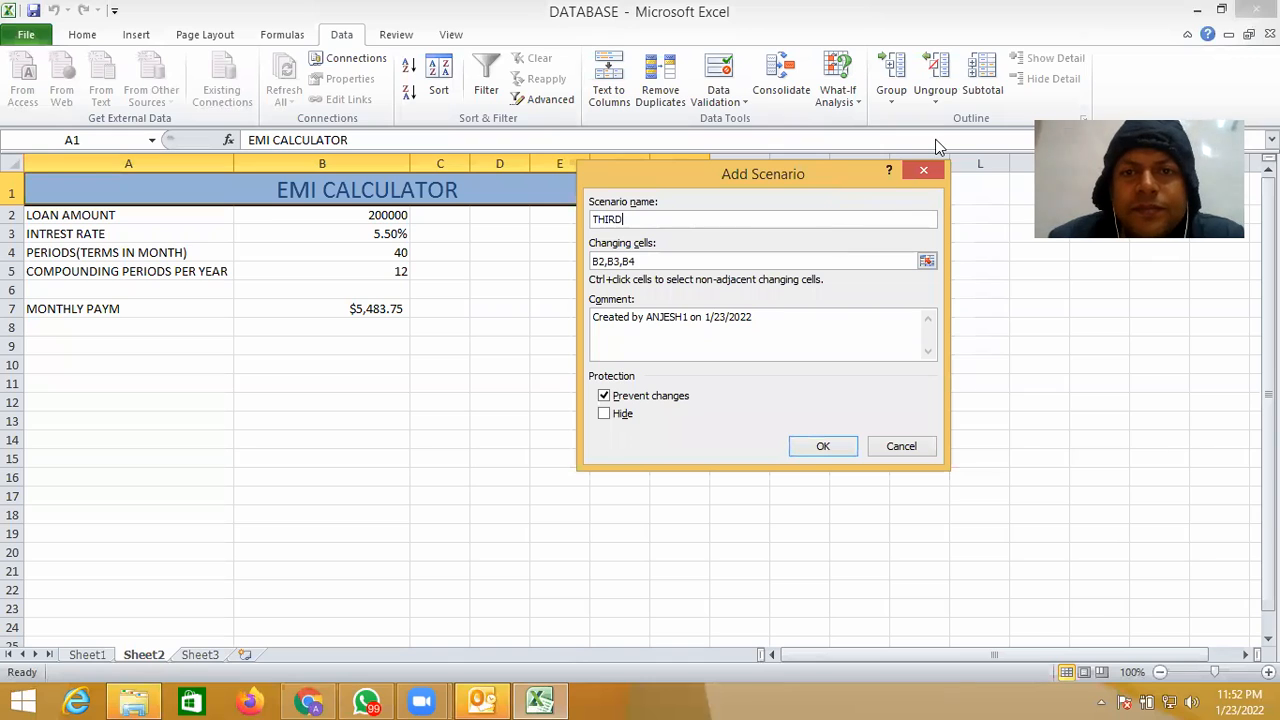
{"action": "left_click", "coordinate": [936, 140]}
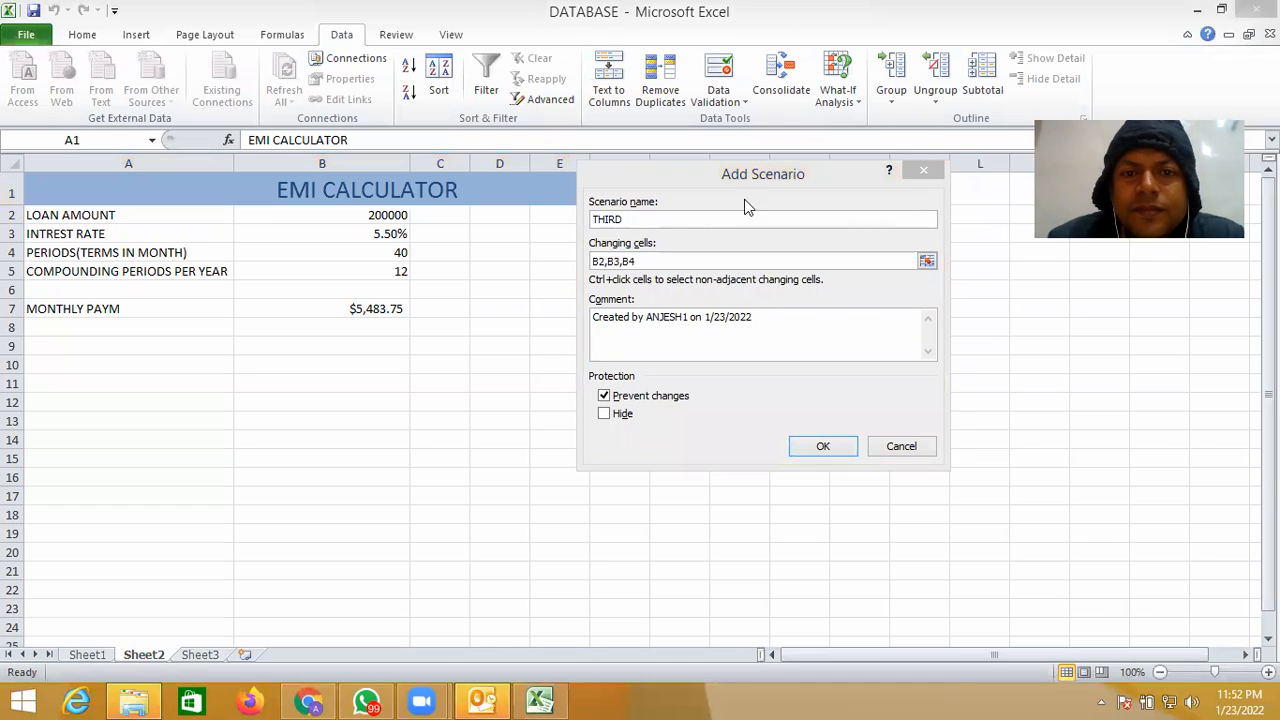
- Reduce the THIRD scenario's changing cells to B2 and B3
{"action": "left_click", "coordinate": [701, 261]}
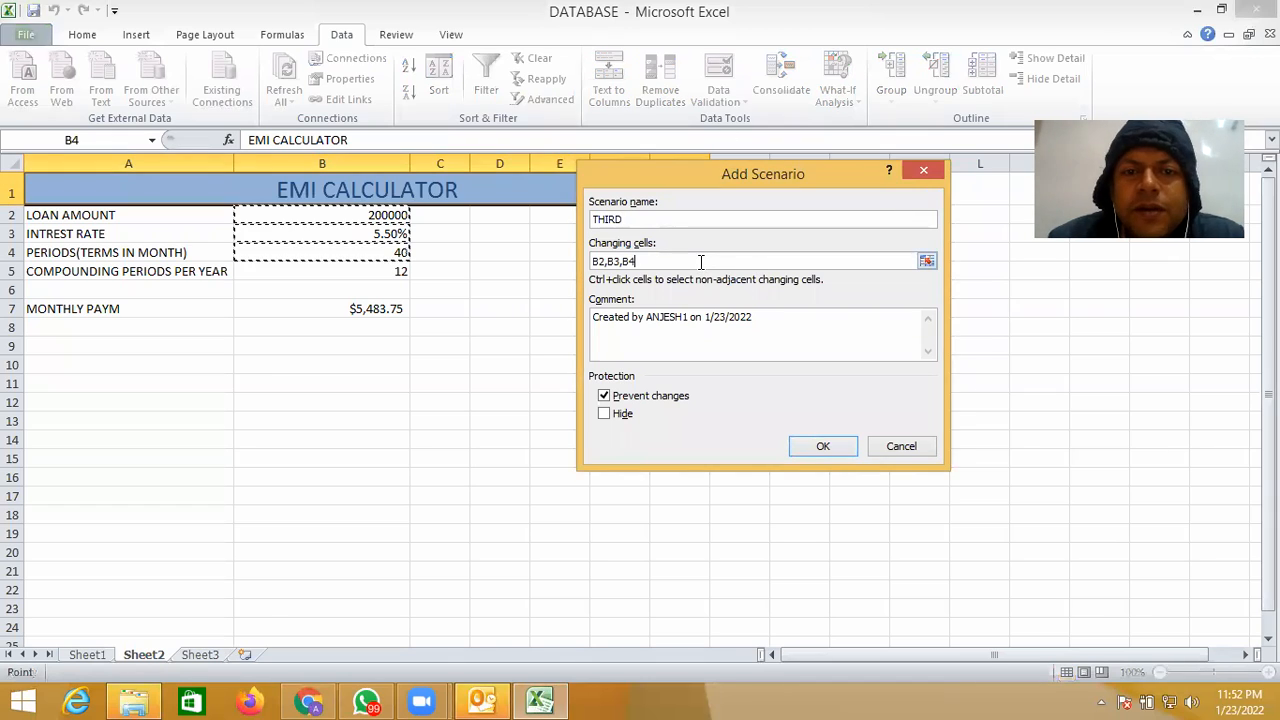
{"action": "key", "text": "BackSpace"}
{"action": "key", "text": "BackSpace"}
{"action": "key", "text": "BackSpace"}
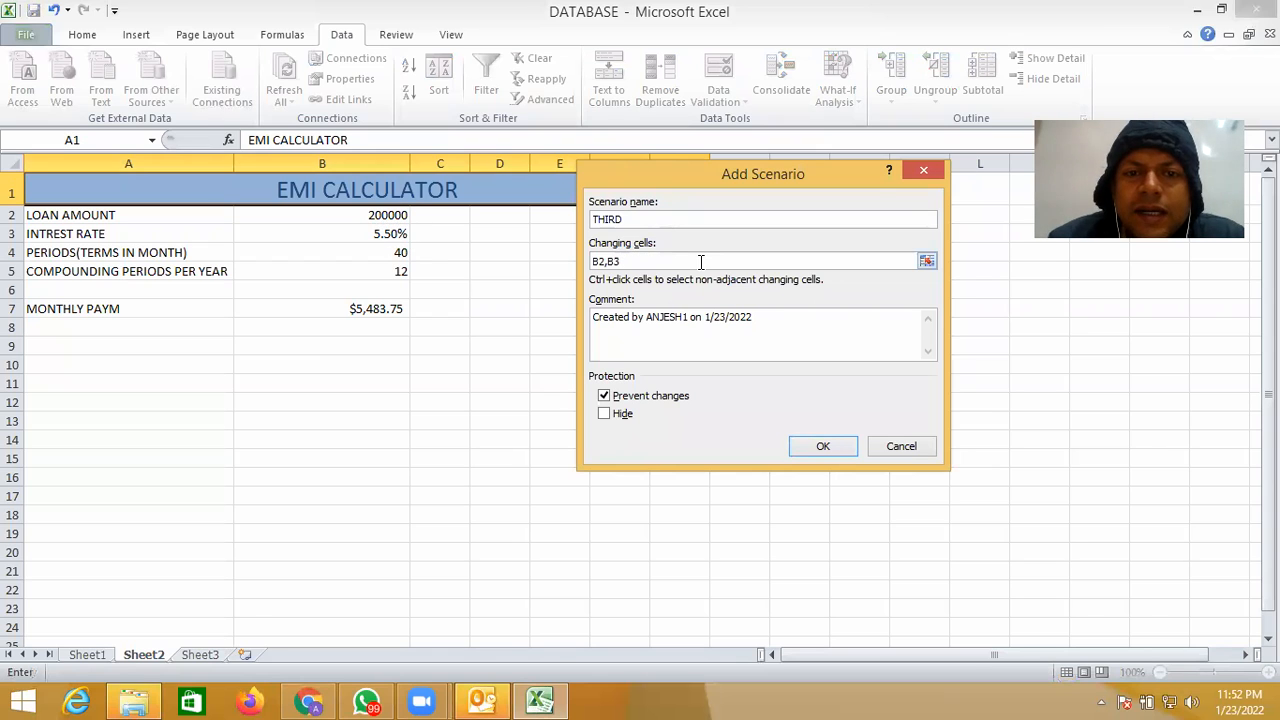
- Clear the default comment of the THIRD scenario
{"action": "left_click", "coordinate": [758, 318]}
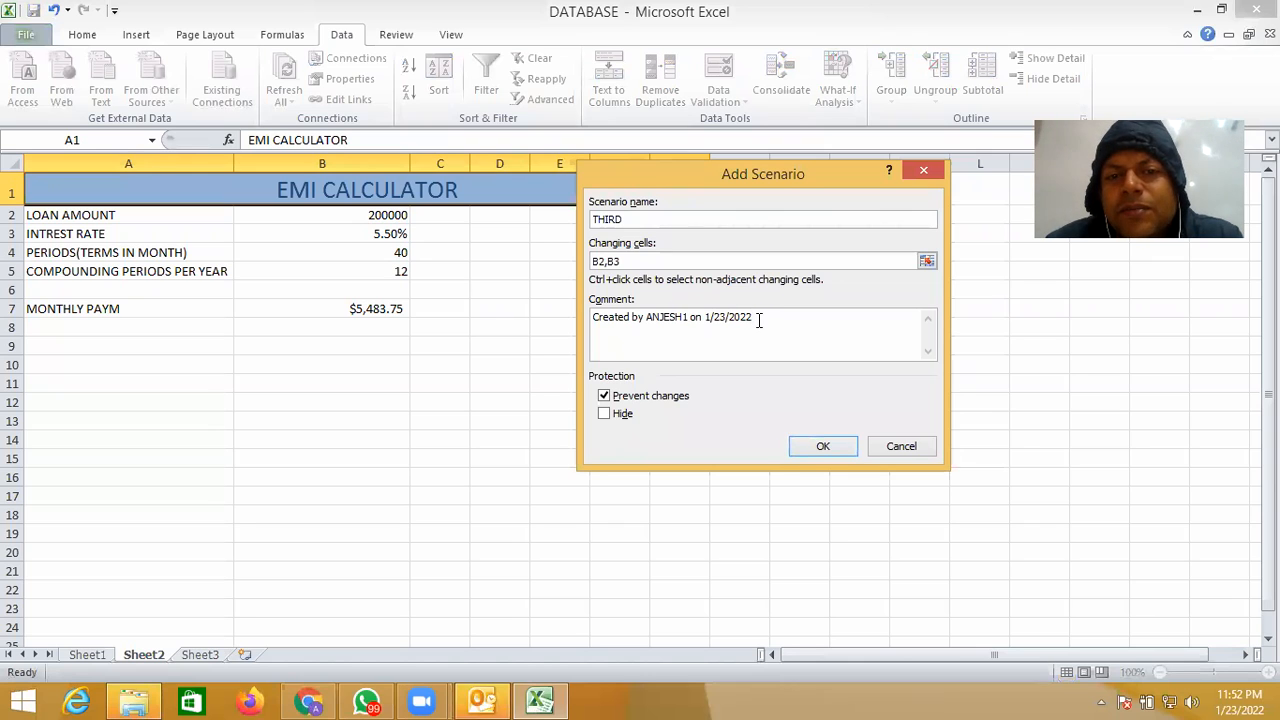
{"action": "key", "text": "BackSpace"}
{"action": "key", "text": "BackSpace"}
{"action": "key", "text": "BackSpace"}
{"action": "key", "text": "BackSpace"}
{"action": "key", "text": "BackSpace"}
{"action": "key", "text": "BackSpace"}
{"action": "key", "text": "BackSpace"}
{"action": "key", "text": "BackSpace"}
{"action": "key", "text": "BackSpace"}
{"action": "key", "text": "BackSpace"}
{"action": "key", "text": "BackSpace"}
{"action": "key", "text": "BackSpace"}
{"action": "key", "text": "BackSpace"}
{"action": "key", "text": "BackSpace"}
{"action": "key", "text": "BackSpace"}
{"action": "key", "text": "BackSpace"}
{"action": "key", "text": "BackSpace"}
{"action": "key", "text": "BackSpace"}
{"action": "key", "text": "BackSpace"}
{"action": "key", "text": "BackSpace"}
{"action": "key", "text": "BackSpace"}
{"action": "key", "text": "BackSpace"}
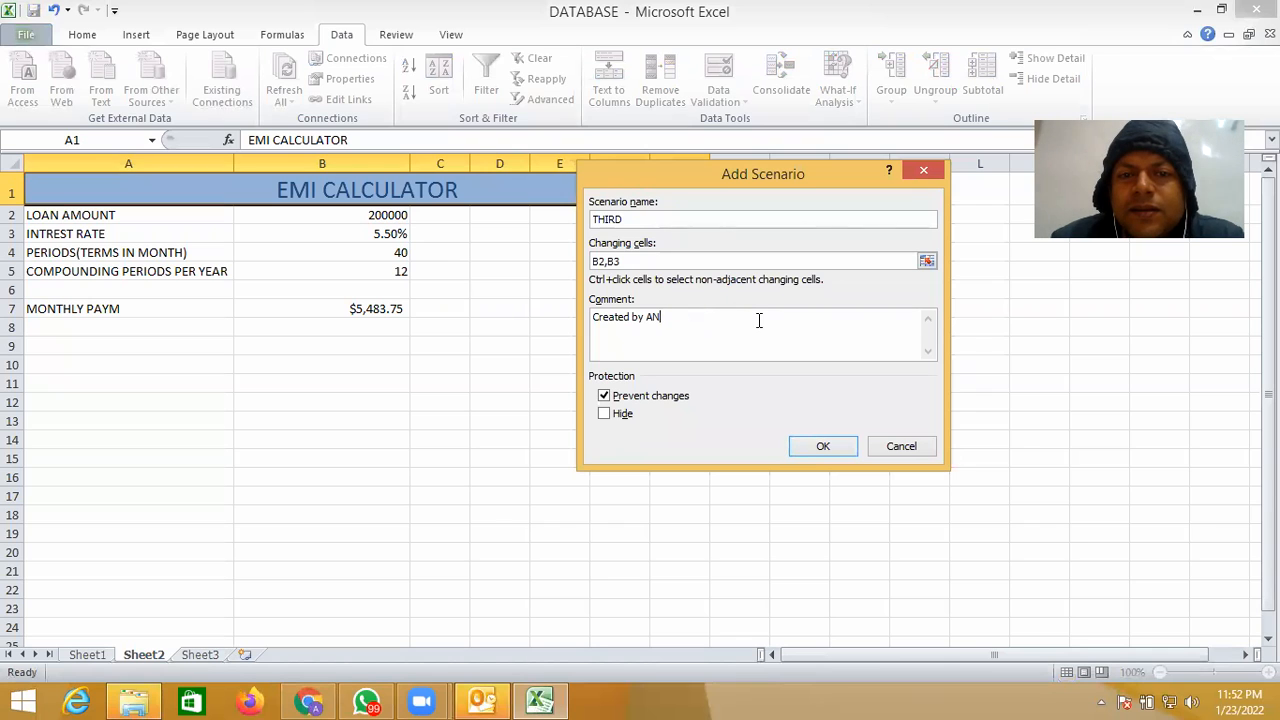
{"action": "key", "text": "BackSpace"}
{"action": "key", "text": "BackSpace"}
{"action": "key", "text": "BackSpace"}
{"action": "key", "text": "BackSpace"}
{"action": "key", "text": "BackSpace"}
{"action": "key", "text": "BackSpace"}
{"action": "key", "text": "BackSpace"}
{"action": "key", "text": "BackSpace"}
{"action": "key", "text": "BackSpace"}
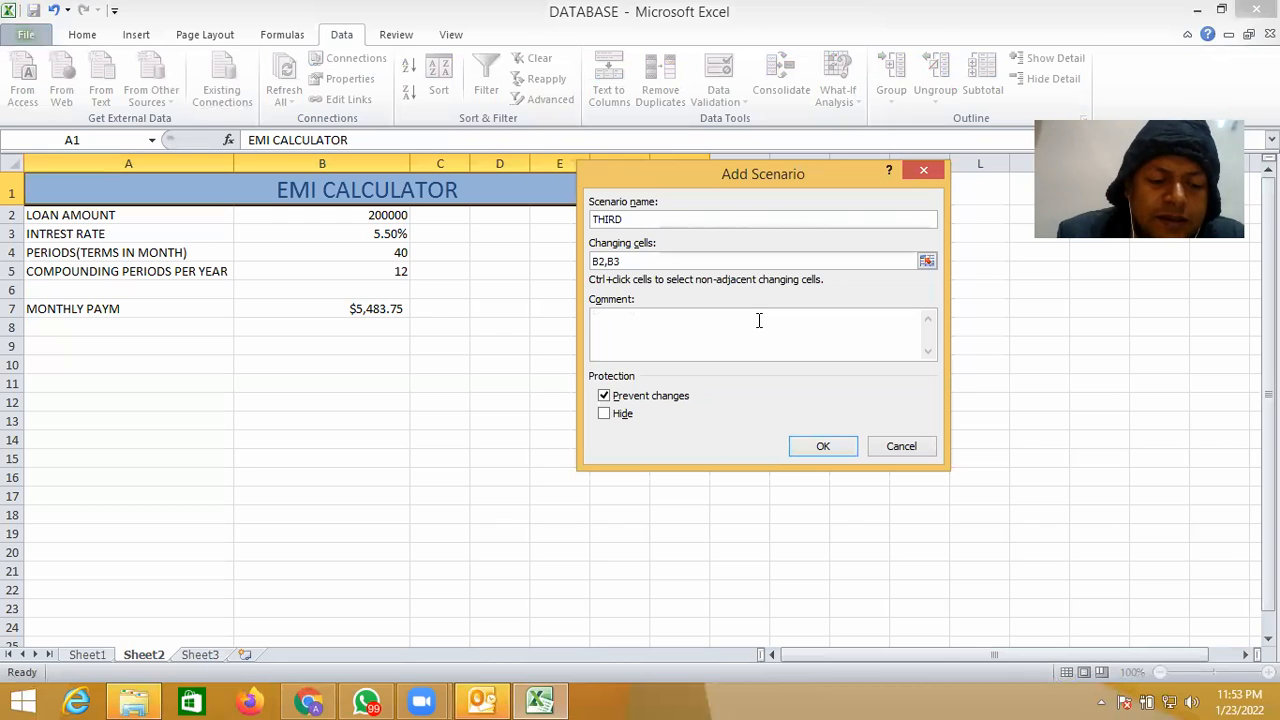
- Enter the THIRD scenario's comment as "IN THIS SCENARIO WE CHANGE ONLY LOAN AMOUNT AND INTREST RATE" and proceed to its values
{"action": "type", "text": "IN T"}
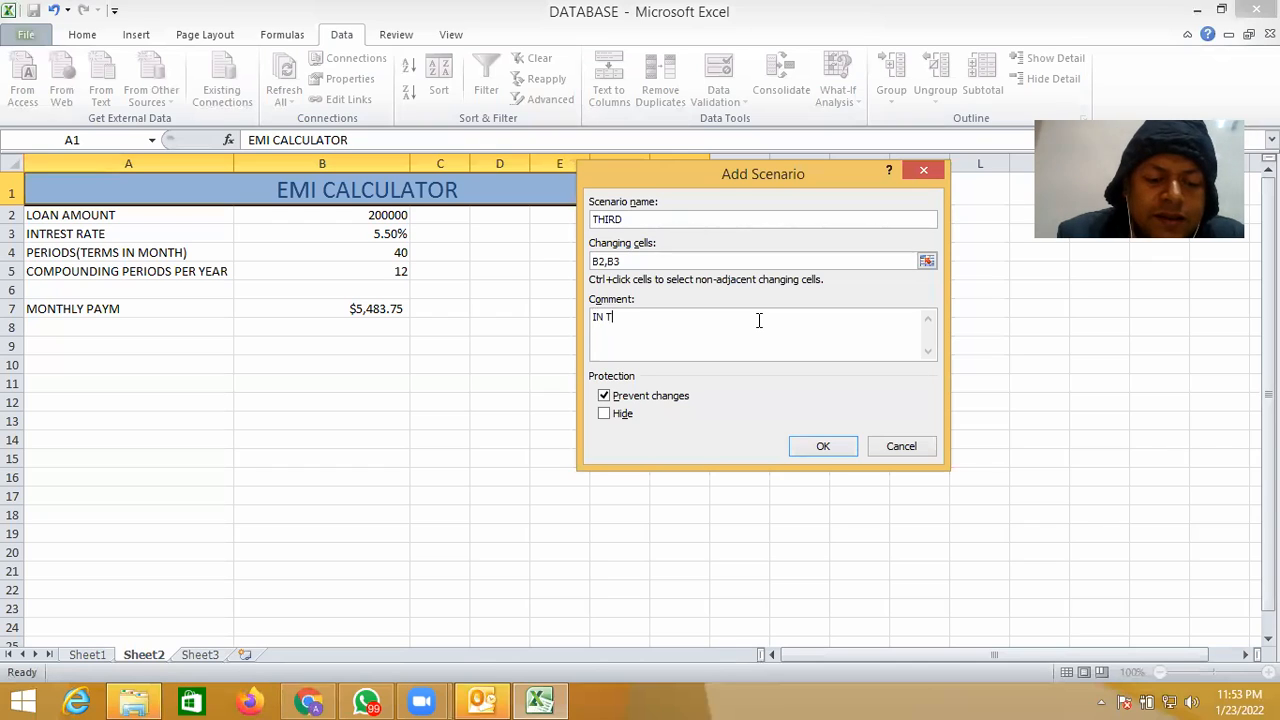
{"action": "type", "text": "HIS S"}
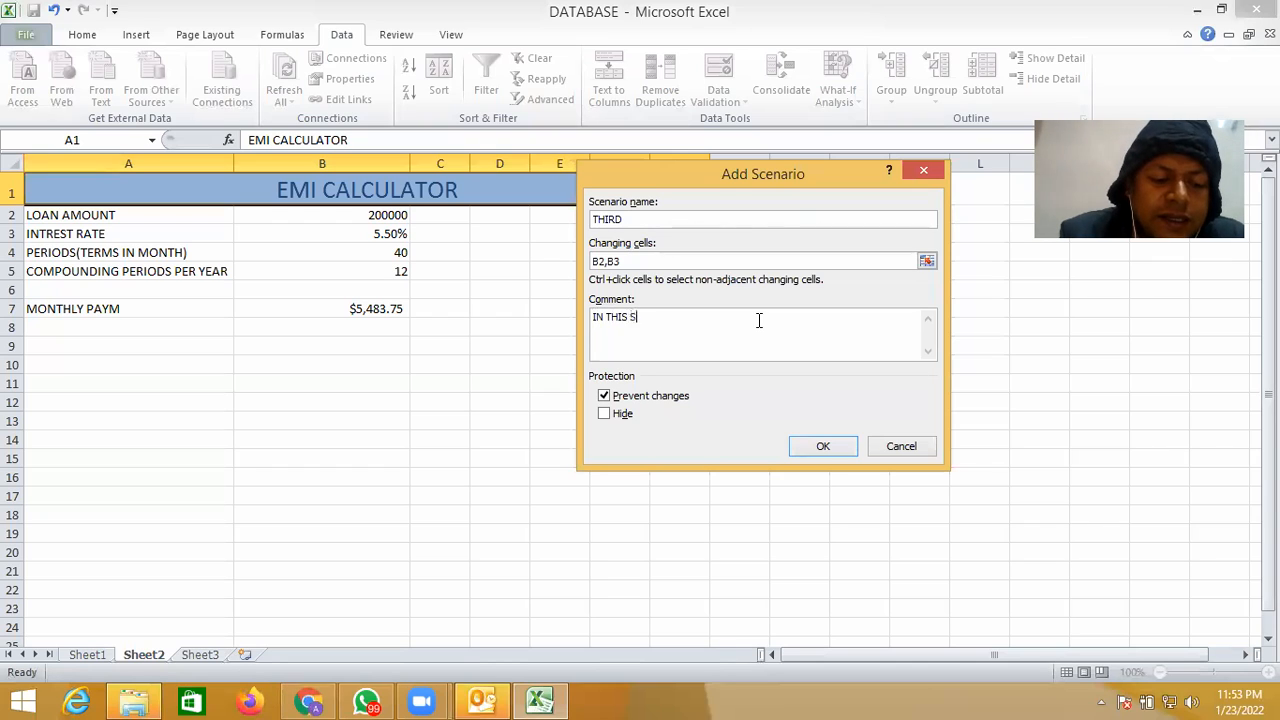
{"action": "type", "text": "CENARIO"}
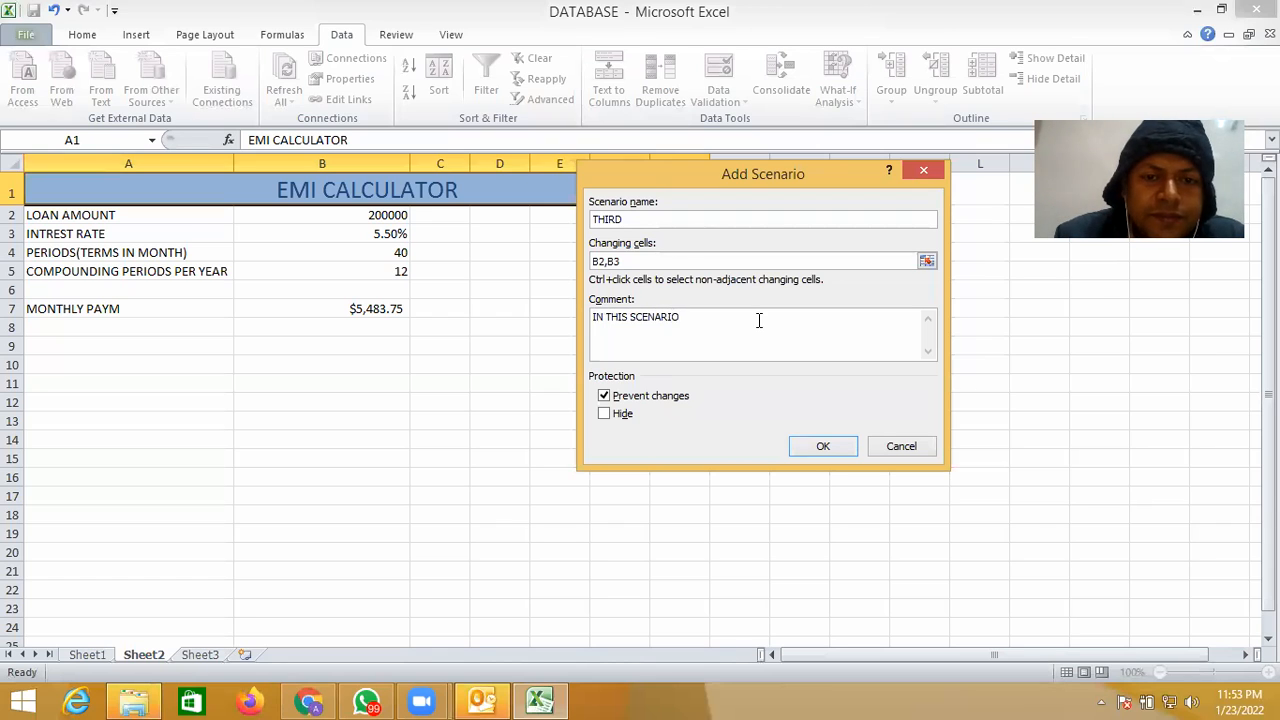
{"action": "type", "text": " WE "}
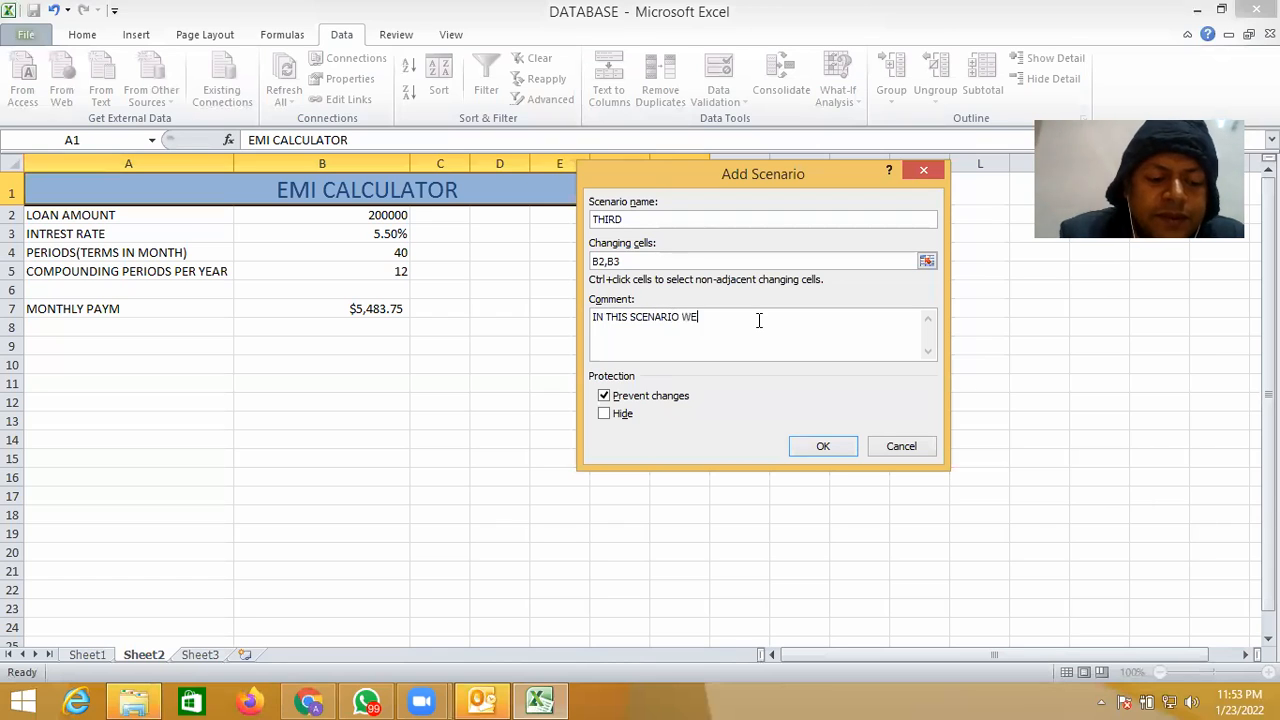
{"action": "type", "text": "CHA"}
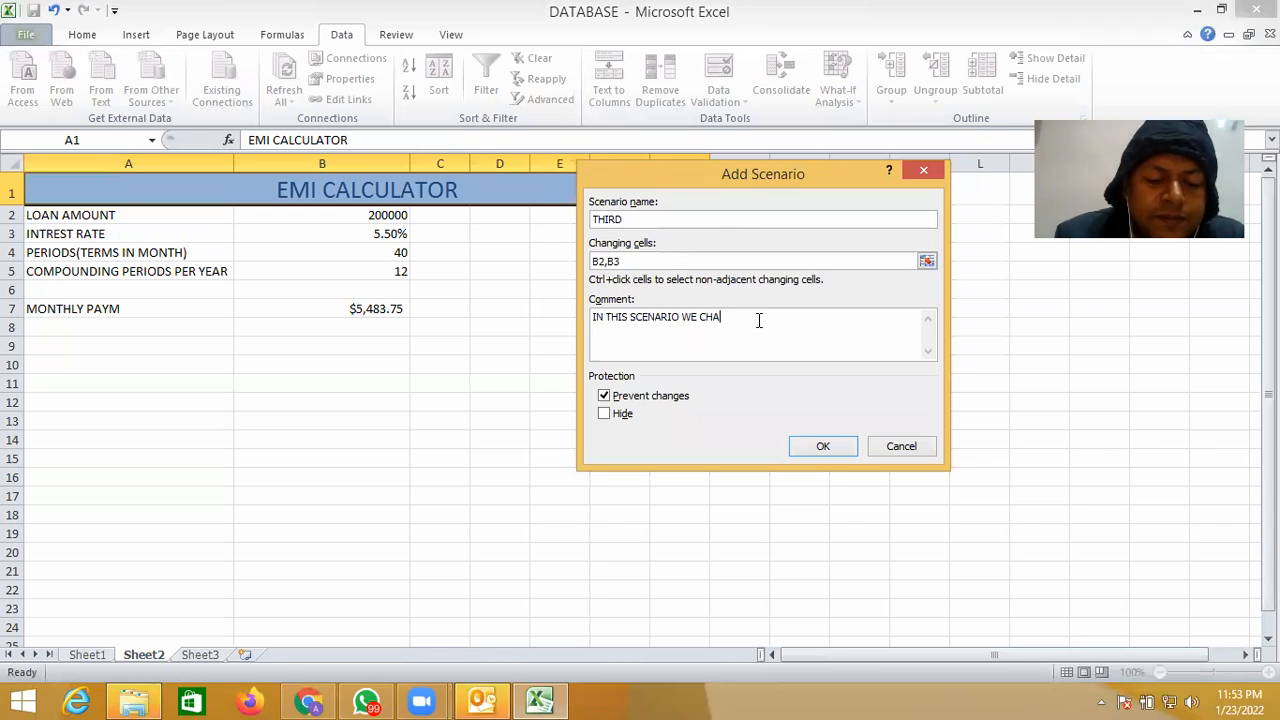
{"action": "type", "text": "NGE O"}
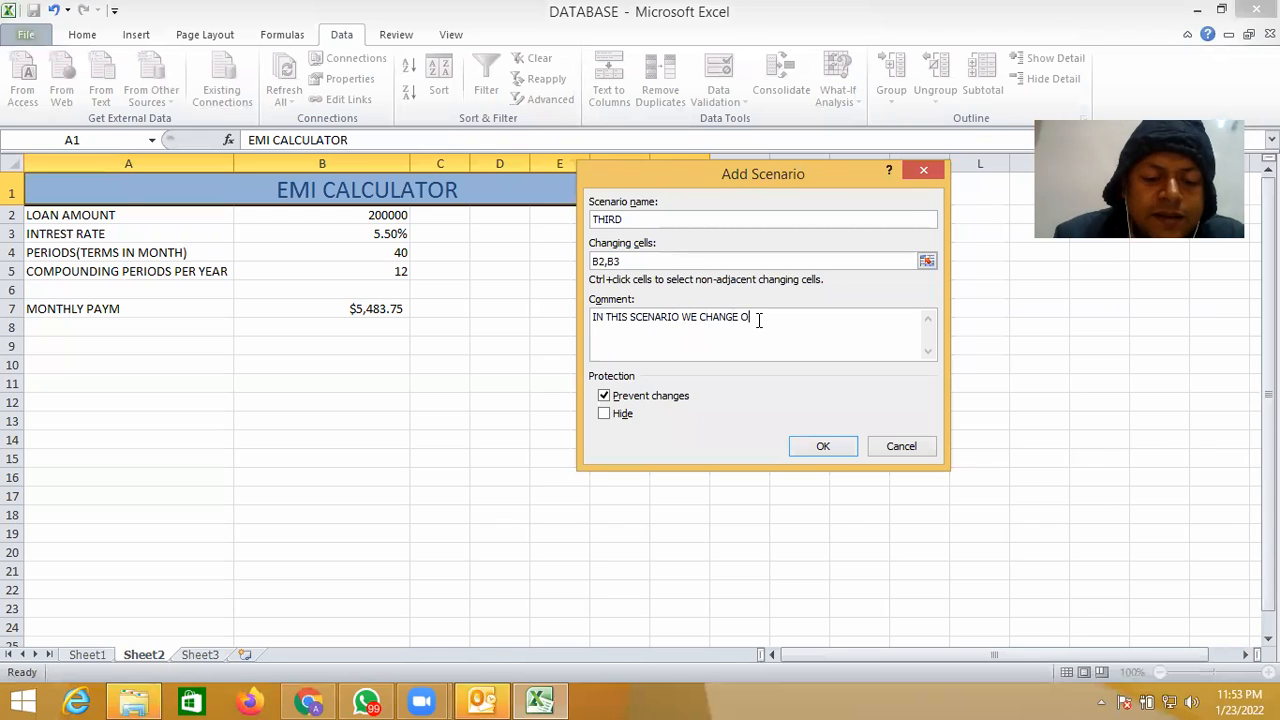
{"action": "type", "text": "NLY LOA"}
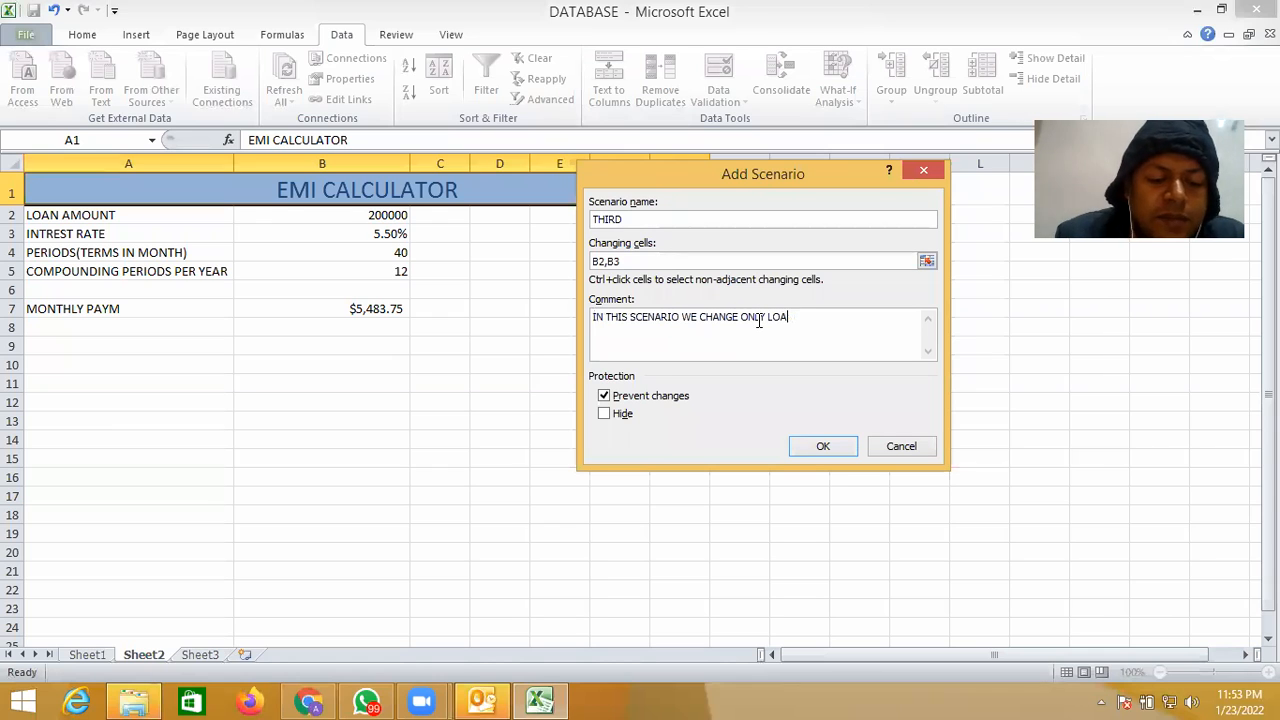
{"action": "type", "text": "N AM"}
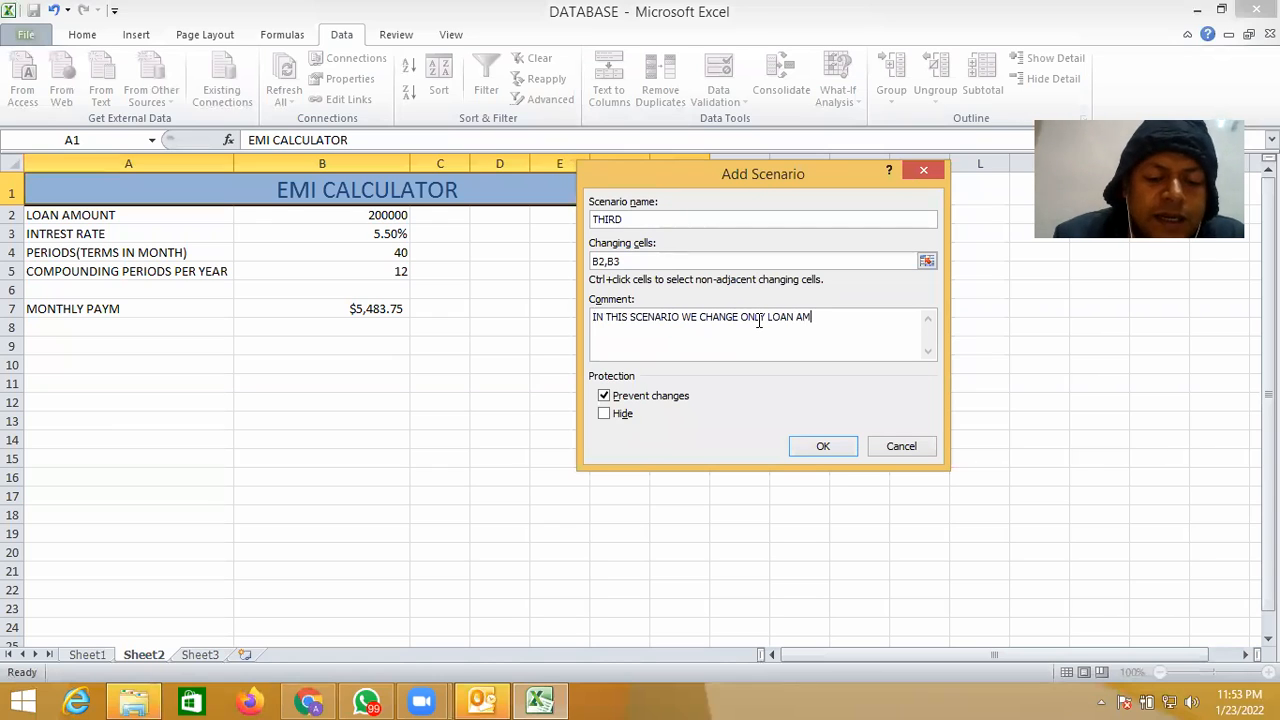
{"action": "type", "text": "O"}
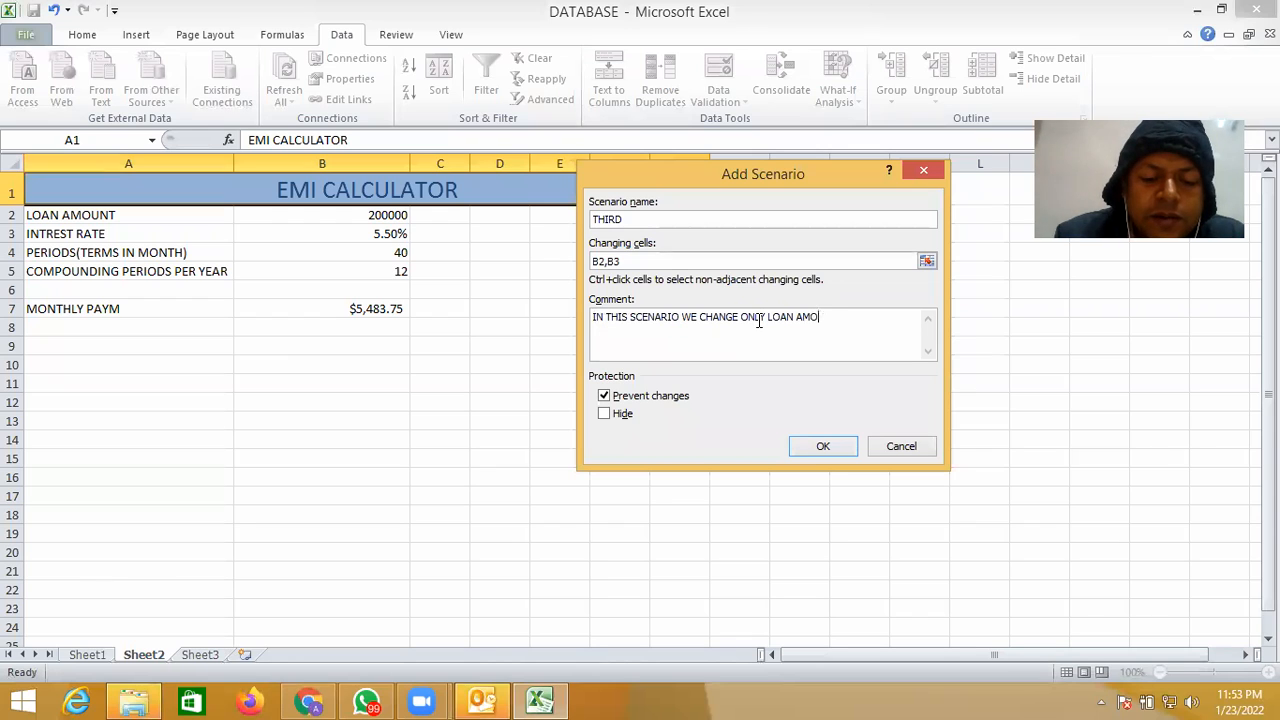
{"action": "type", "text": "UNT AND"}
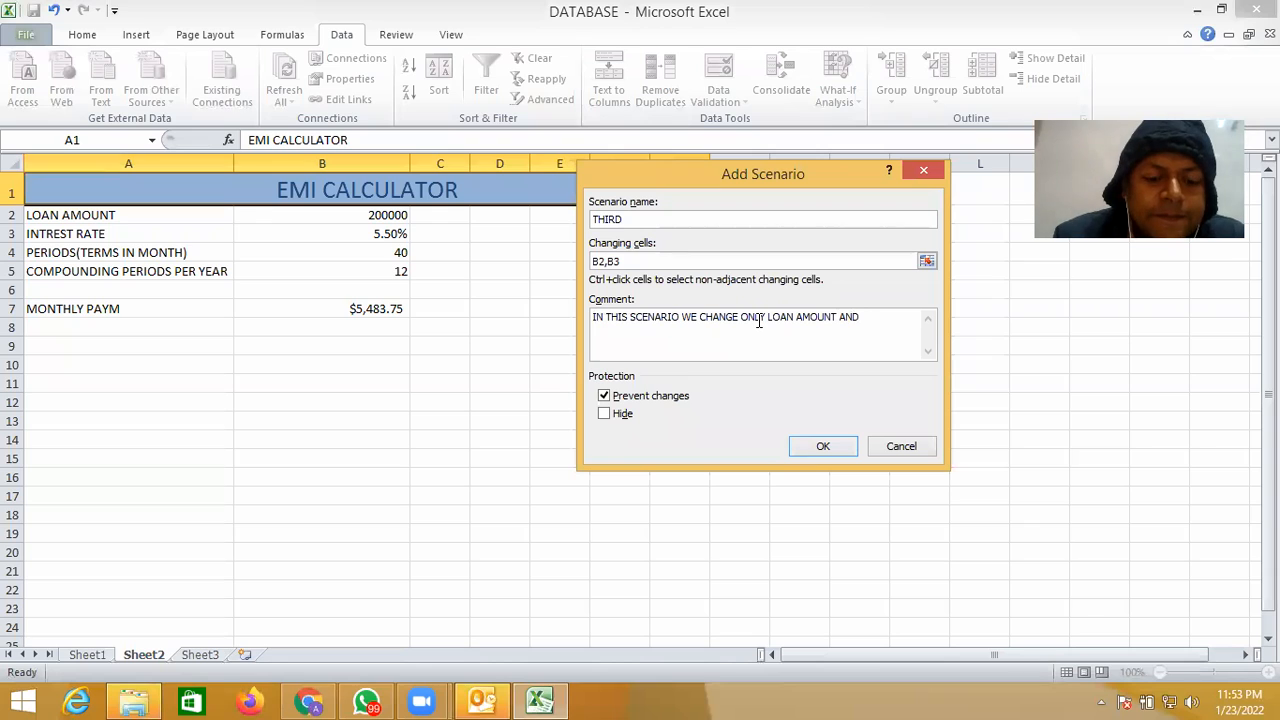
{"action": "type", "text": " INTRE"}
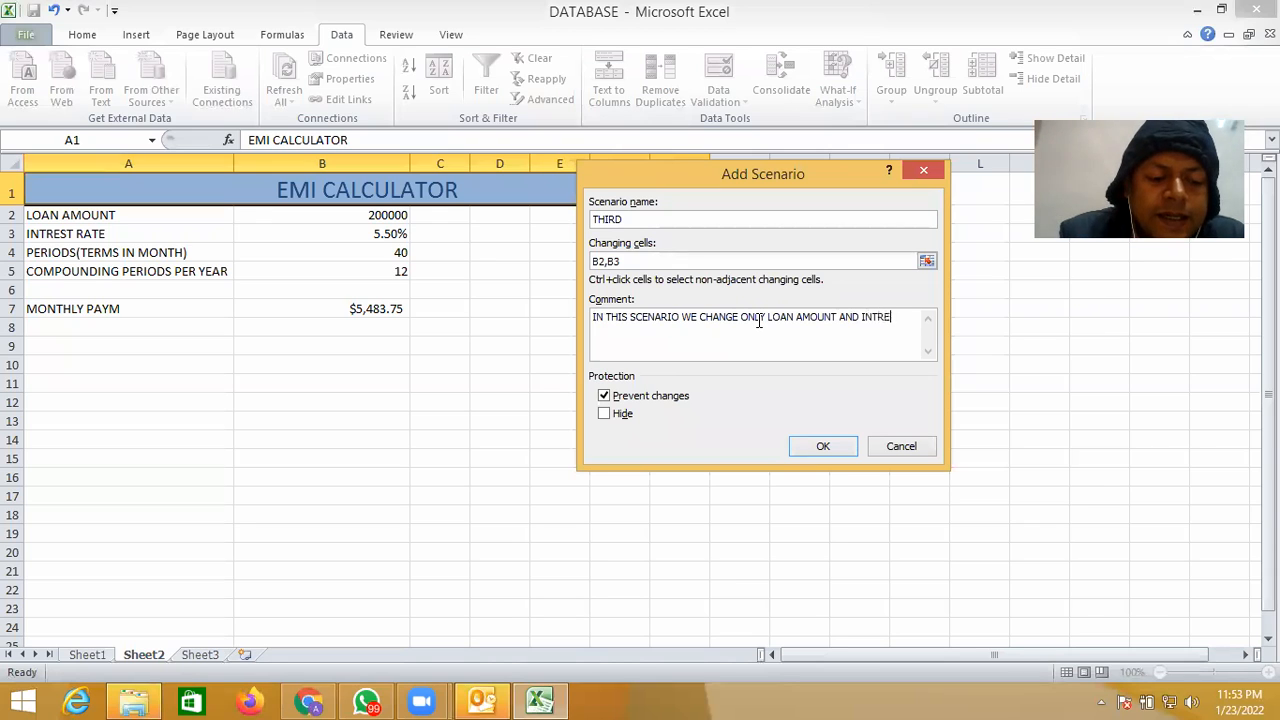
{"action": "type", "text": "ST"}
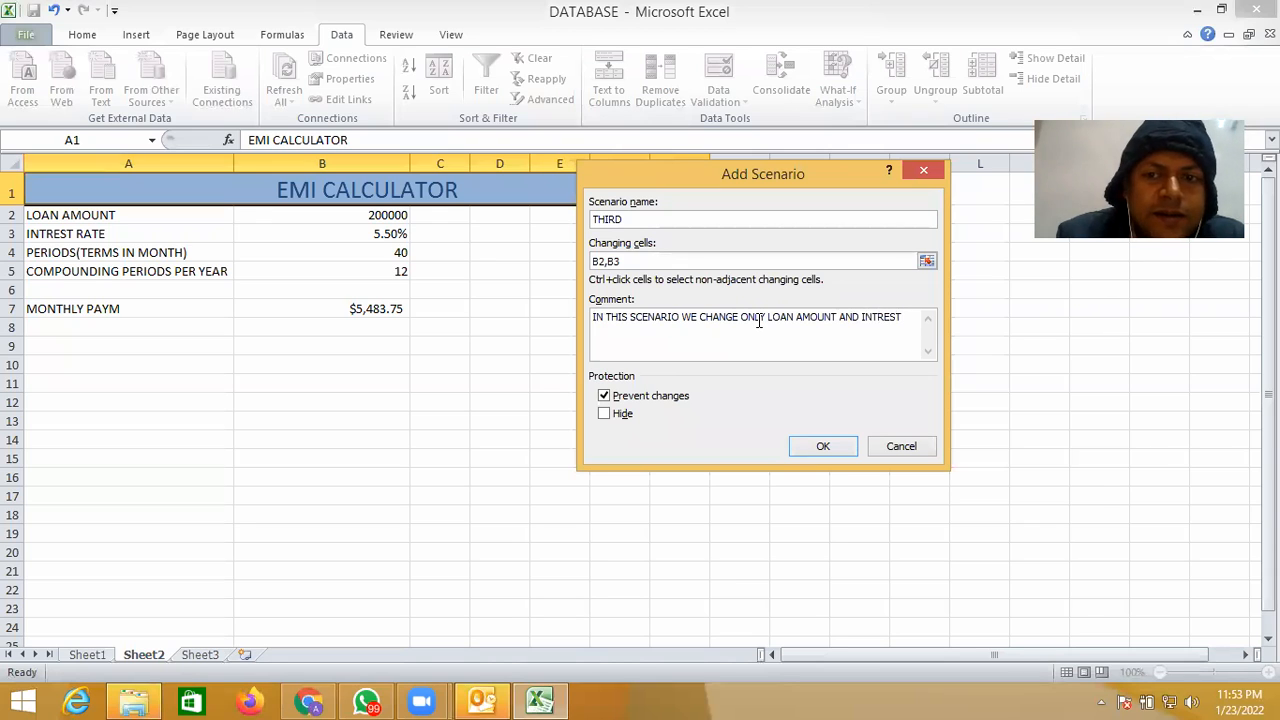
{"action": "type", "text": " RATE"}
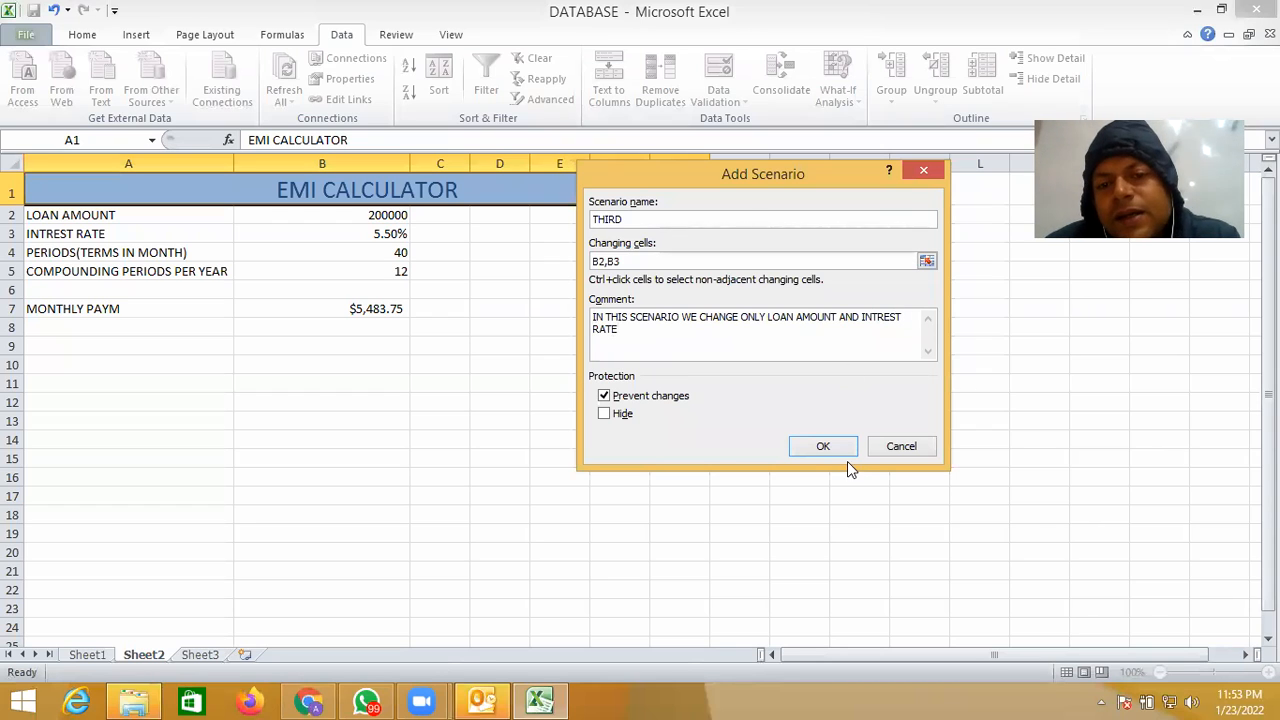
{"action": "left_click", "coordinate": [826, 447]}
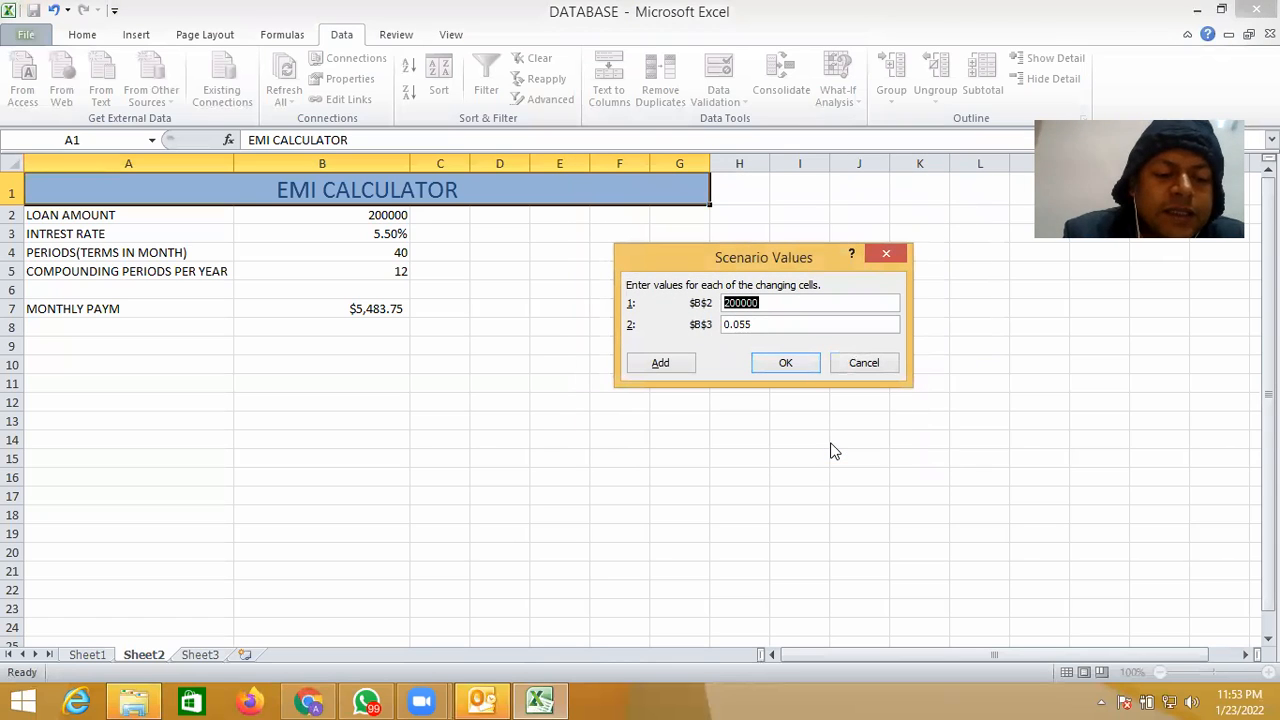
- Set the THIRD scenario's B2 to 400000 and B3 to 0.085, and show the saved scenario on the sheet
{"action": "type", "text": "40000"}
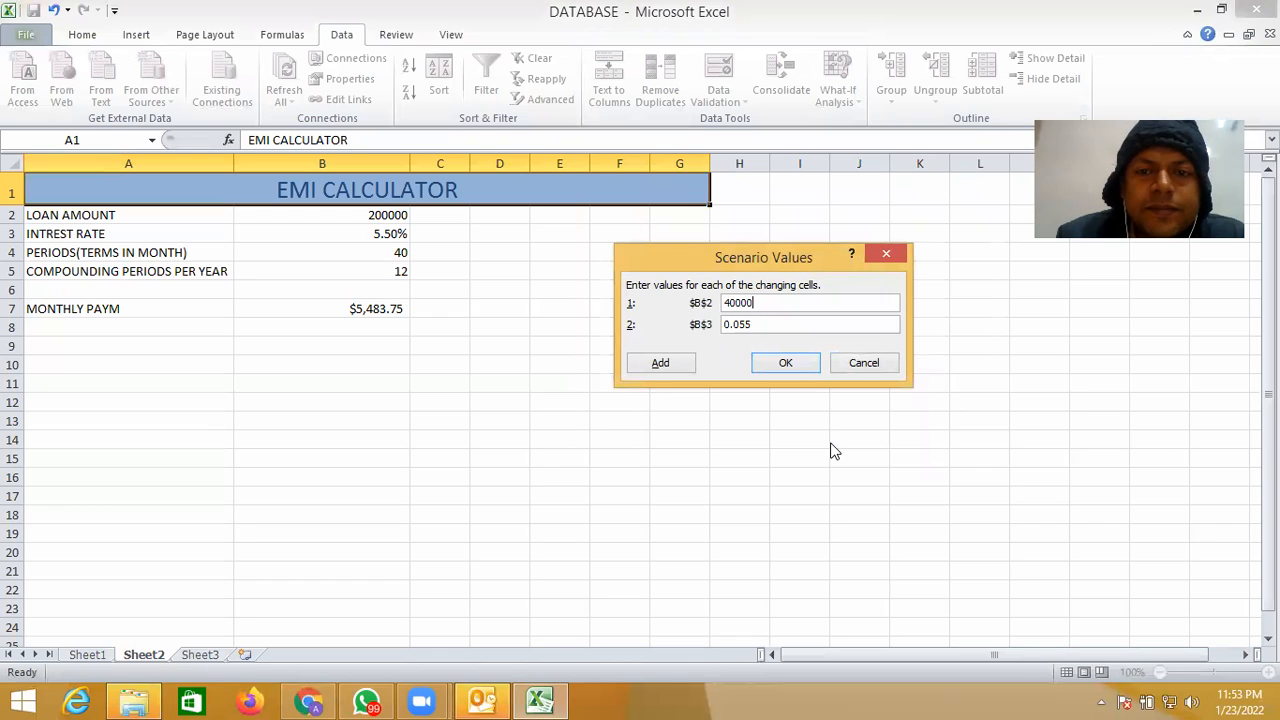
{"action": "type", "text": "0"}
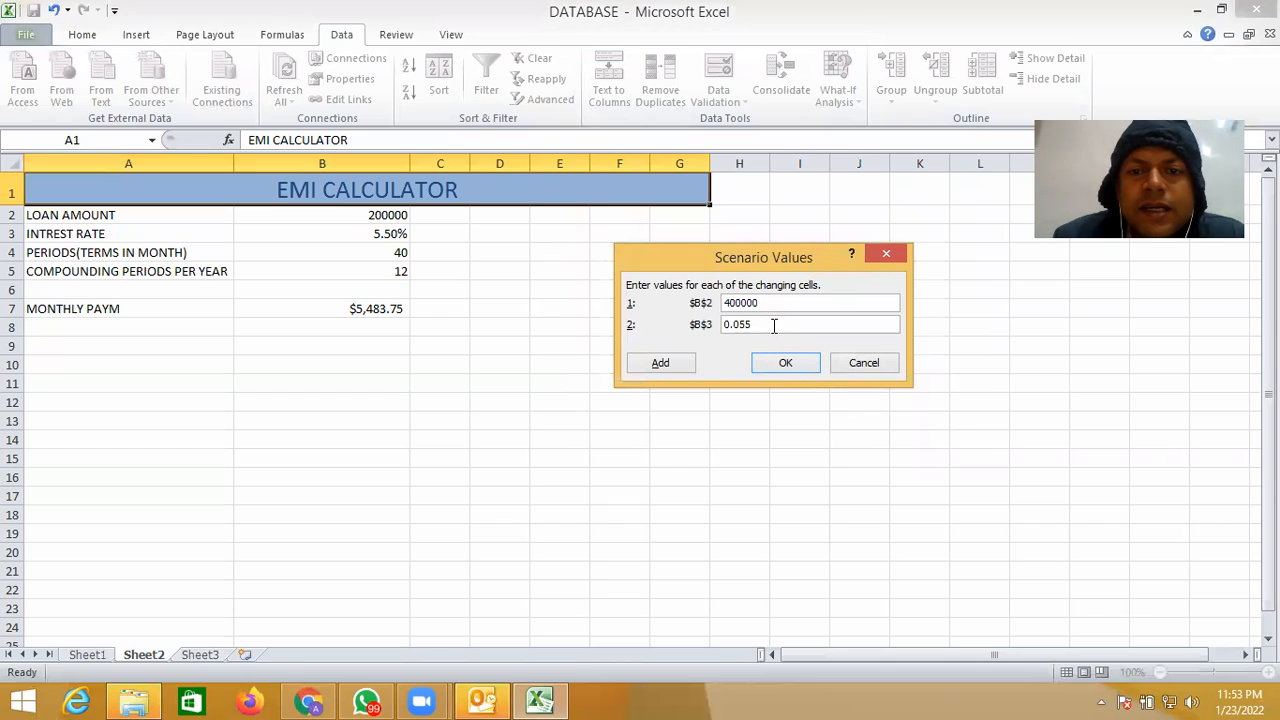
{"action": "key", "text": "BackSpace"}
{"action": "key", "text": "BackSpace"}
{"action": "key", "text": "BackSpace"}
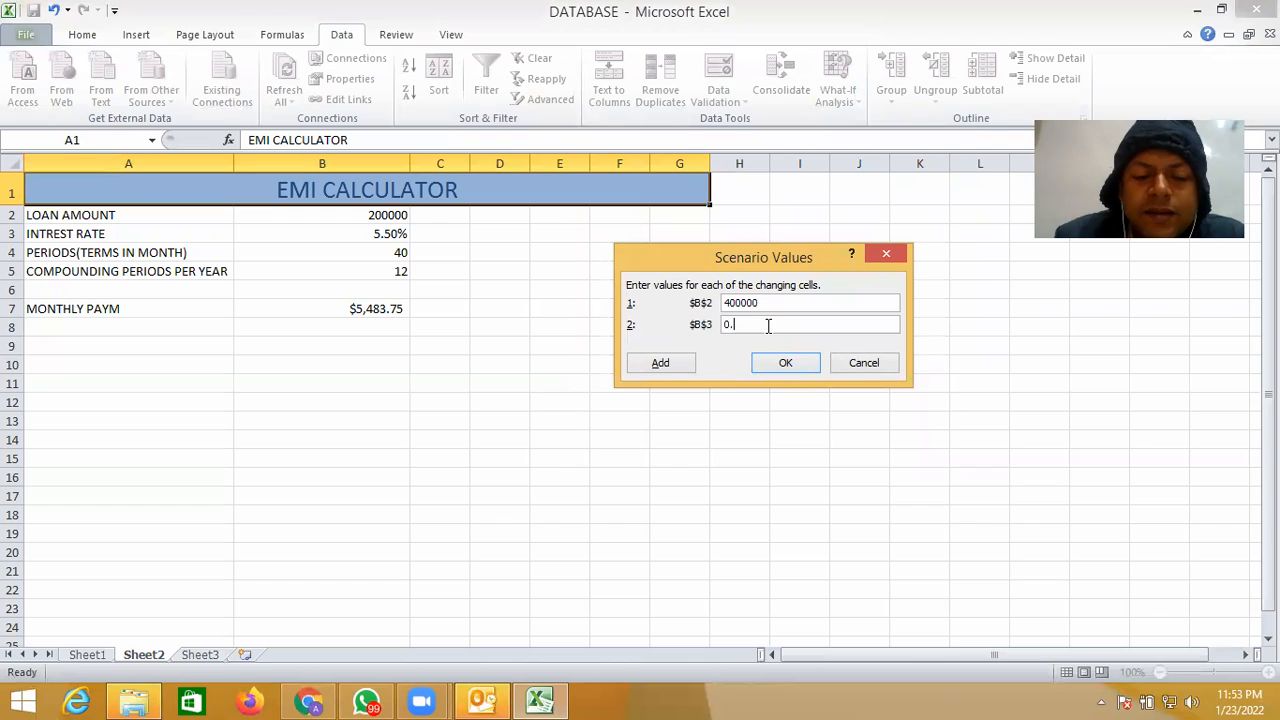
{"action": "type", "text": "8"}
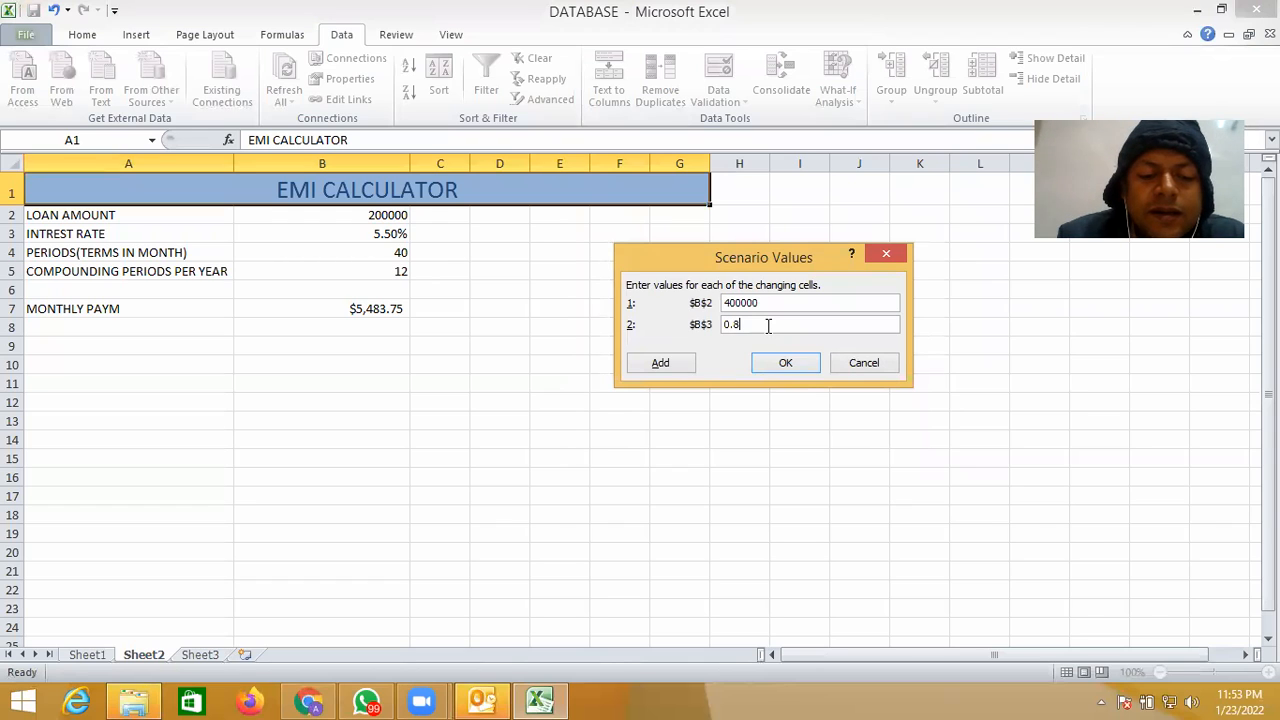
{"action": "key", "text": "BackSpace"}
{"action": "type", "text": "085"}
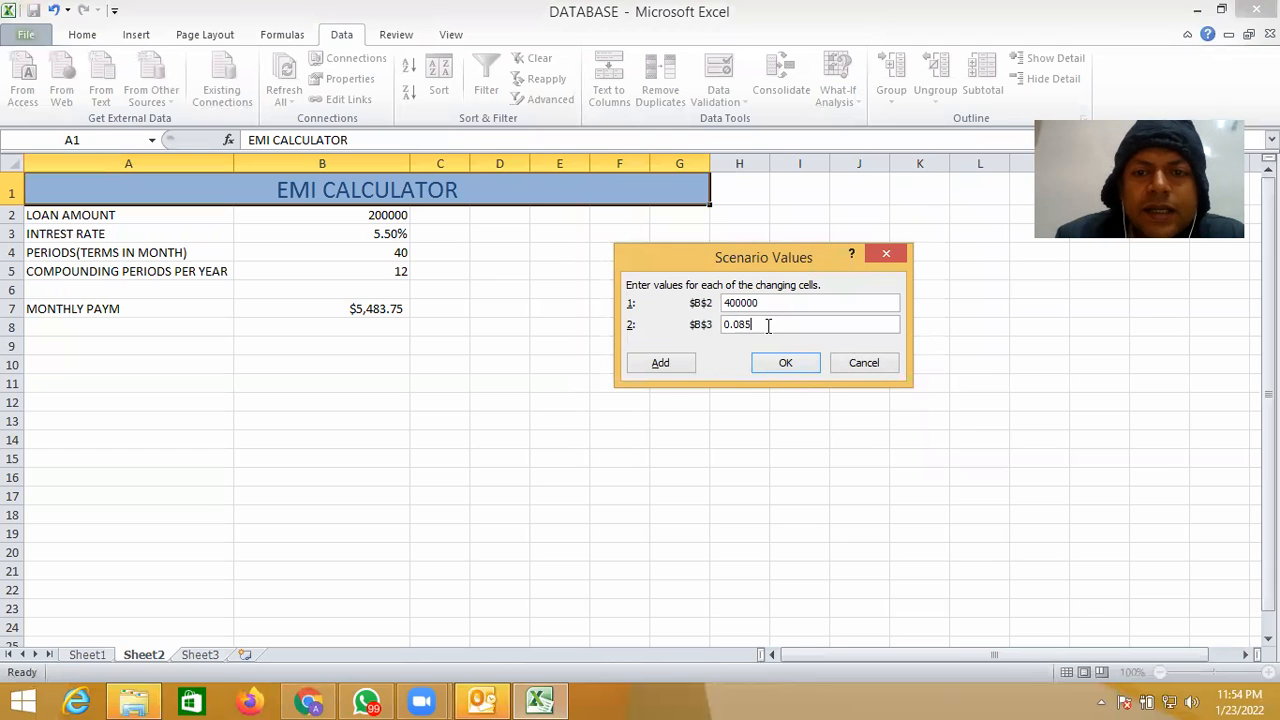
{"action": "left_click", "coordinate": [785, 366]}
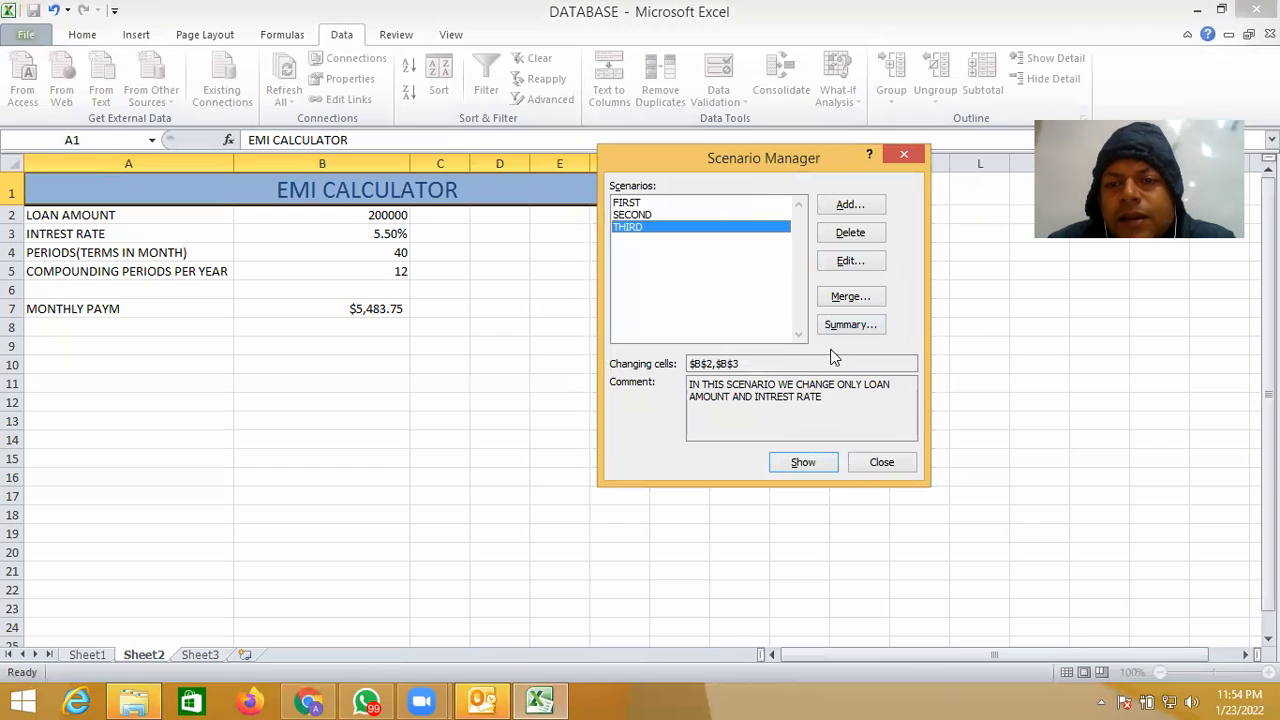
{"action": "left_click", "coordinate": [803, 464]}
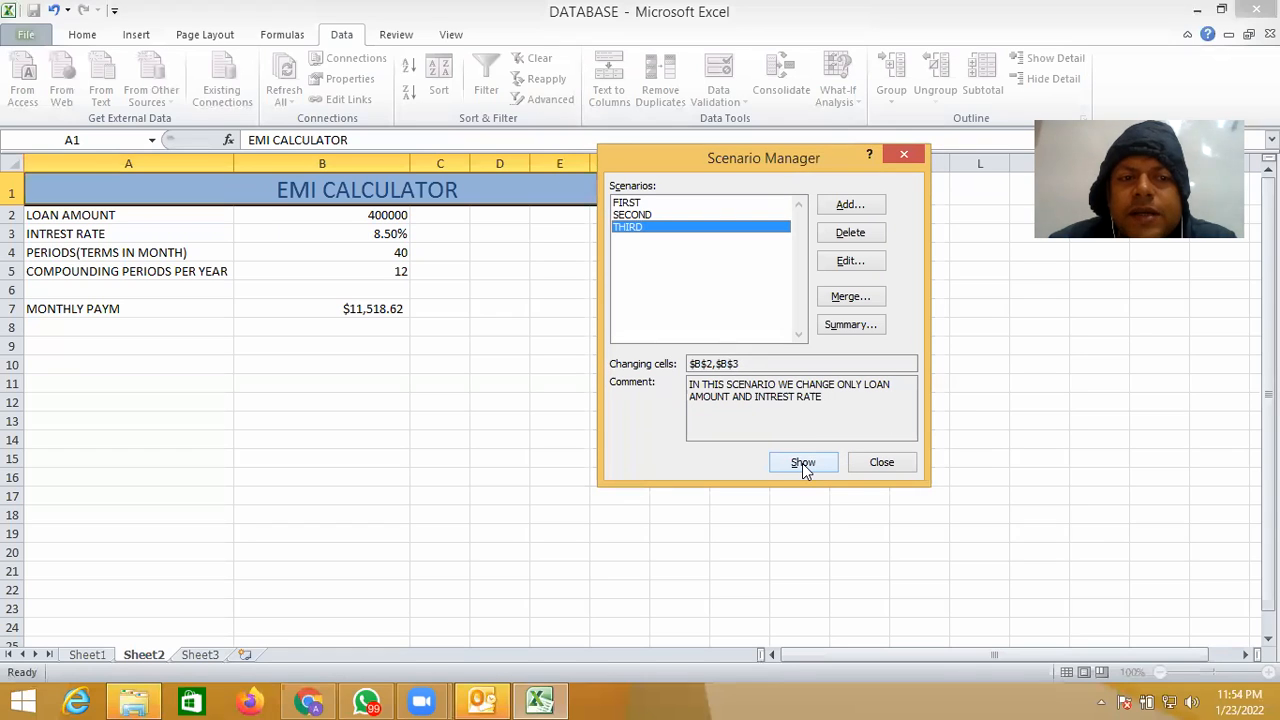
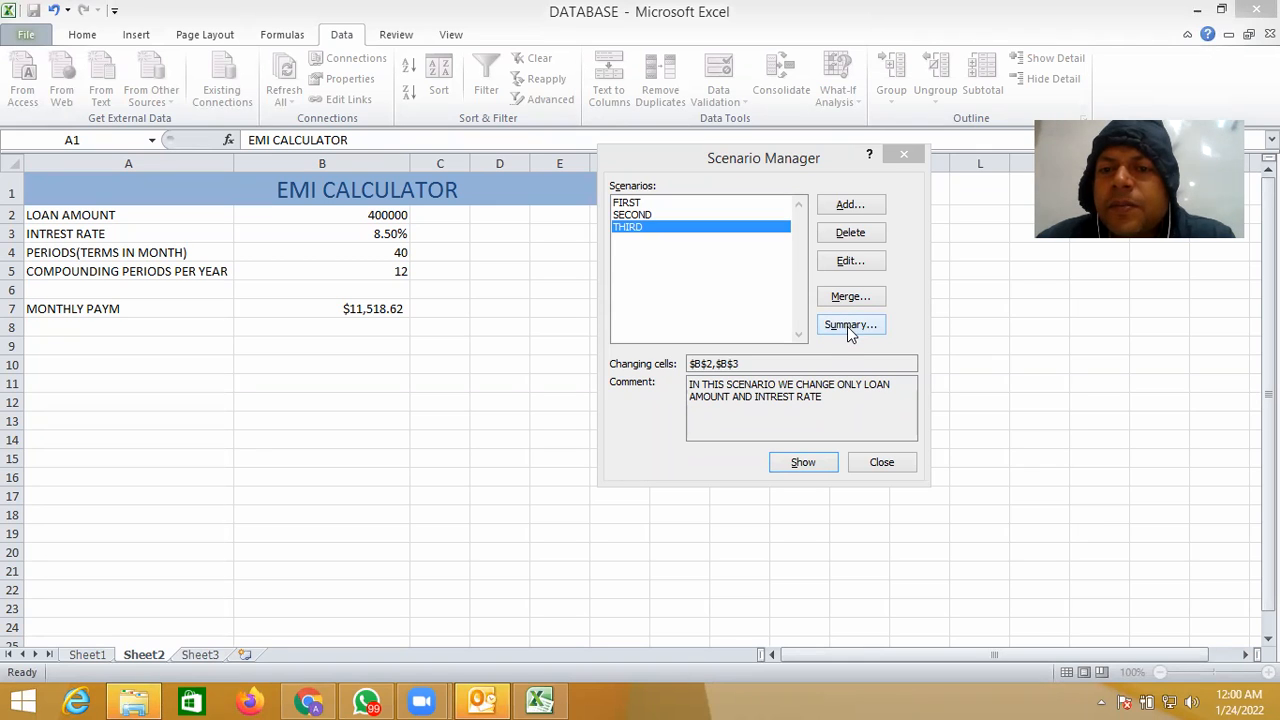
- Create a Scenario summary report of the saved scenarios with B7 as the result cell
{"action": "left_click", "coordinate": [847, 326]}
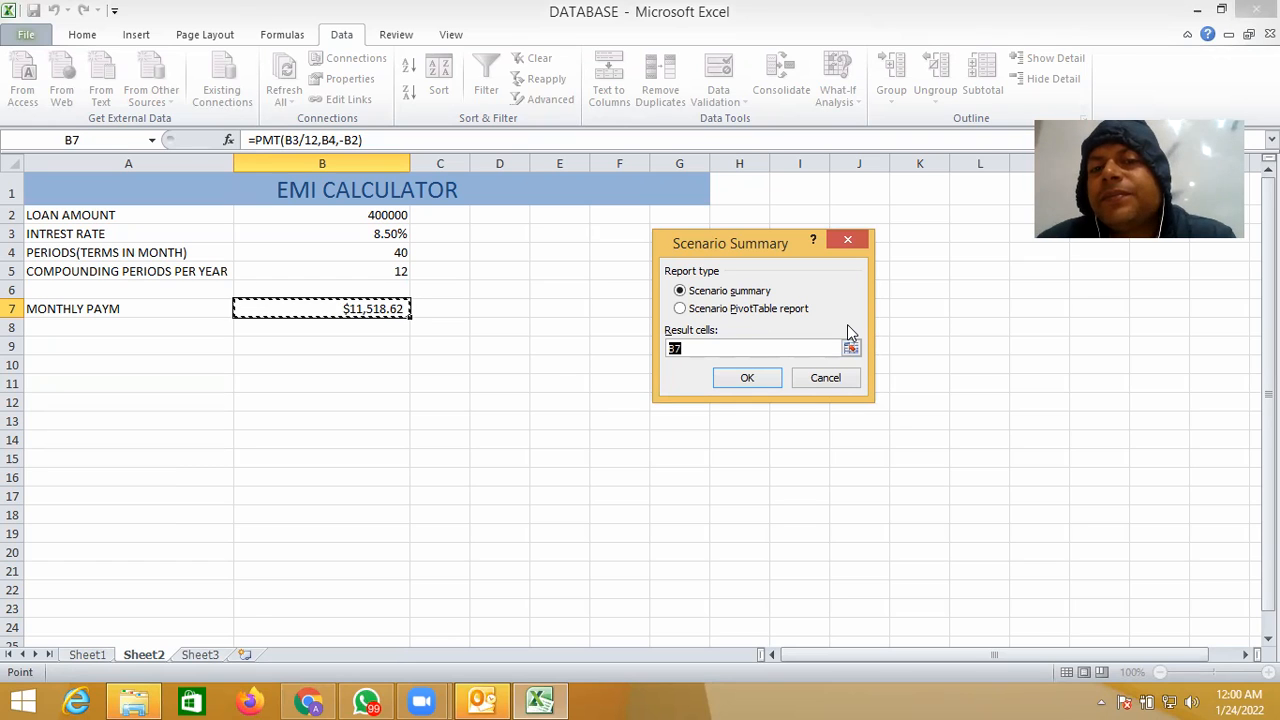
{"action": "left_click", "coordinate": [827, 380]}
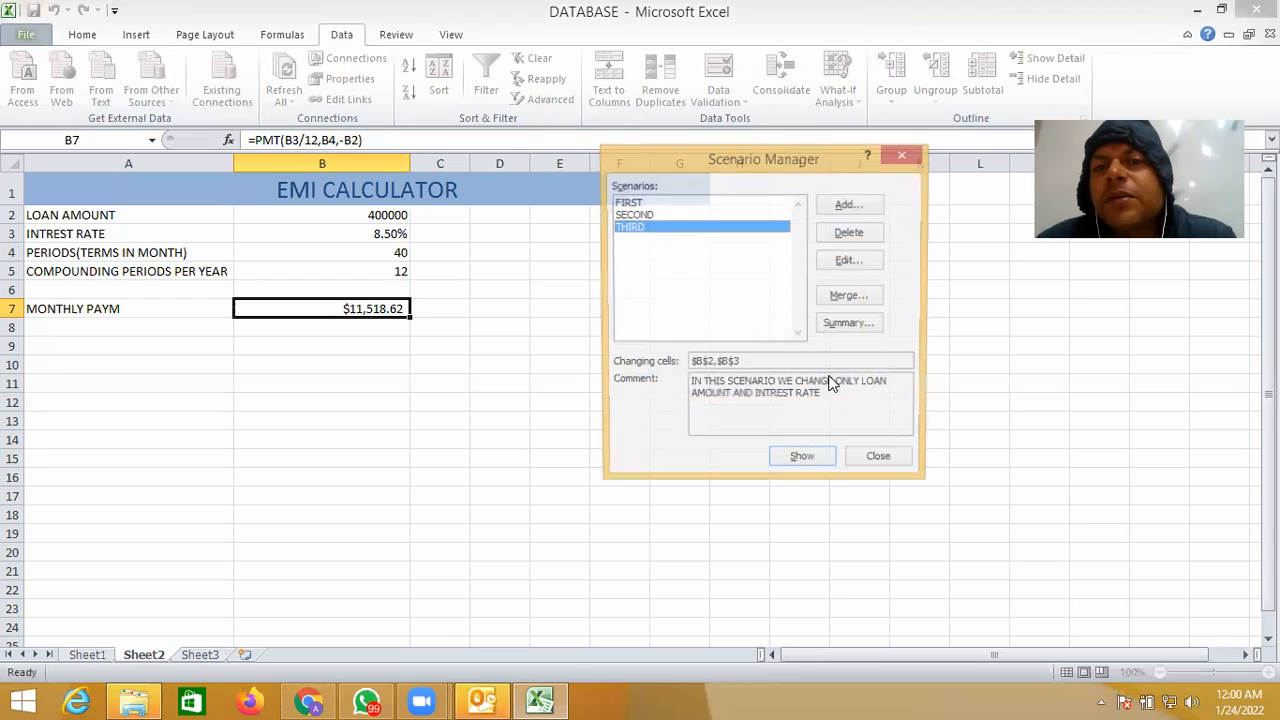
{"action": "left_click", "coordinate": [847, 324]}
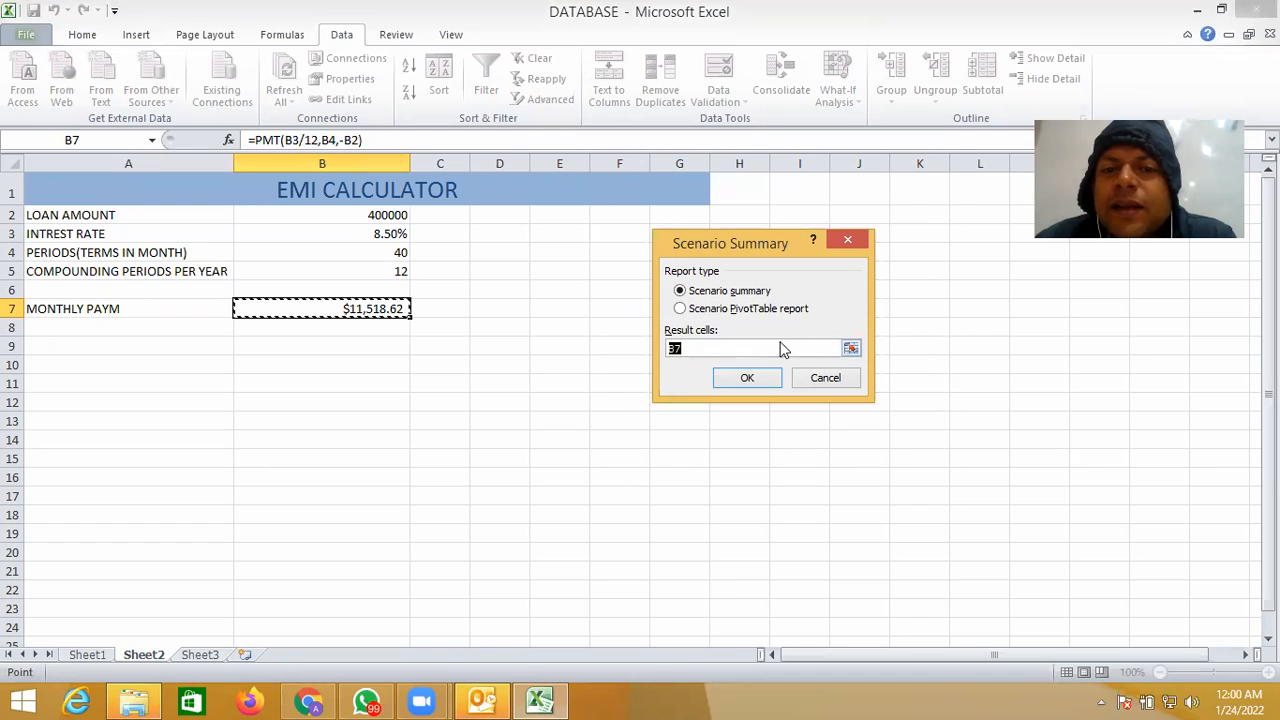
{"action": "left_click", "coordinate": [713, 316]}
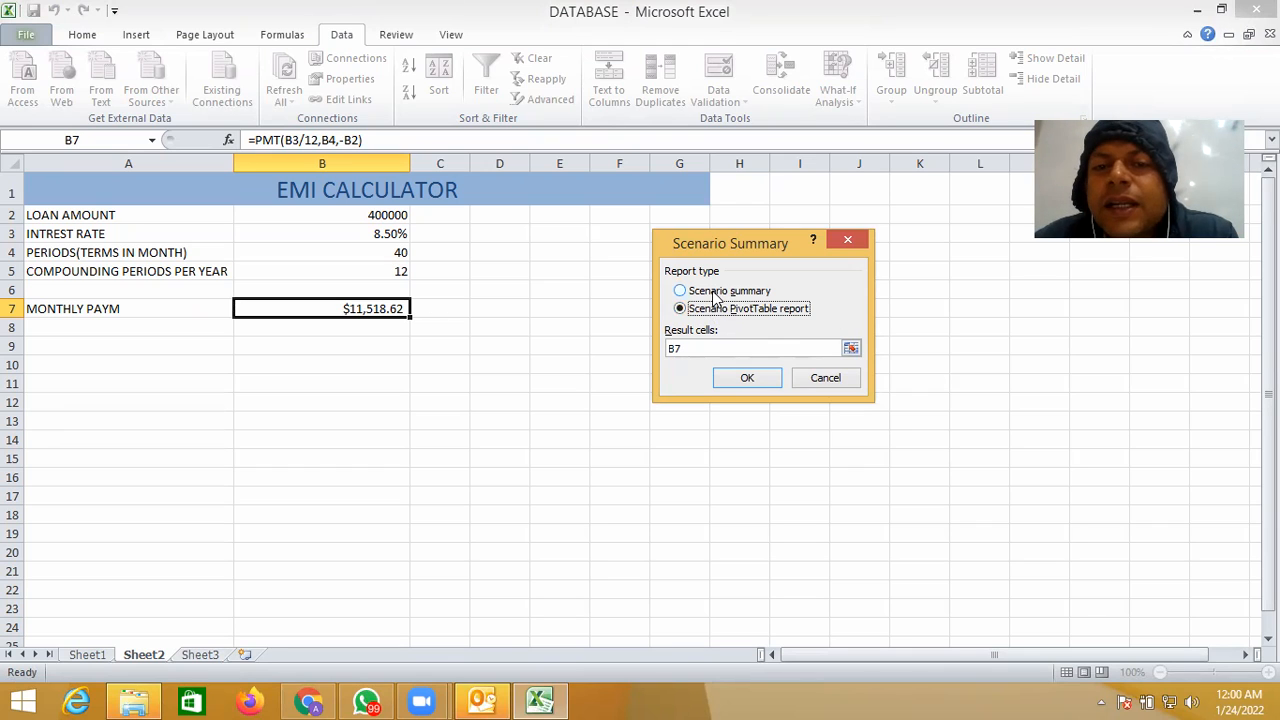
{"action": "left_click", "coordinate": [716, 294]}
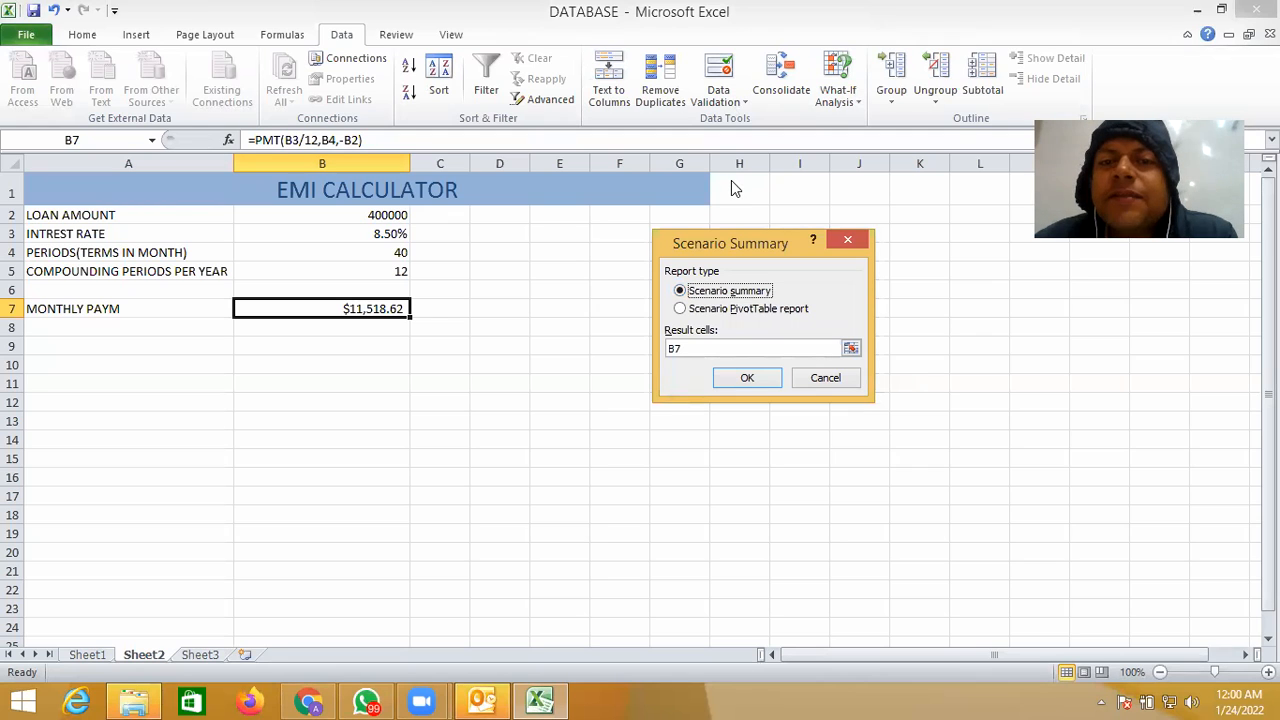
{"action": "left_click", "coordinate": [745, 380]}
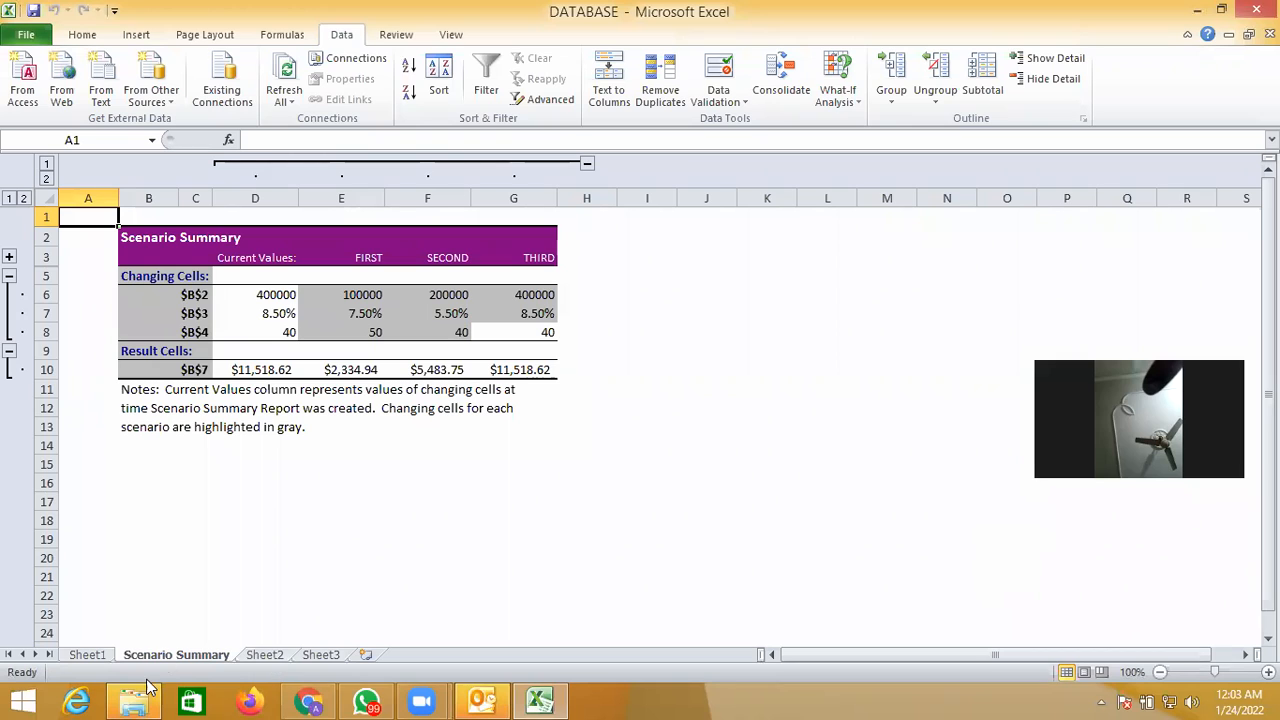
- From Sheet2, create a Scenario PivotTable report with result cell B7 and look at the choices of its first report filter
{"action": "left_click", "coordinate": [99, 658]}
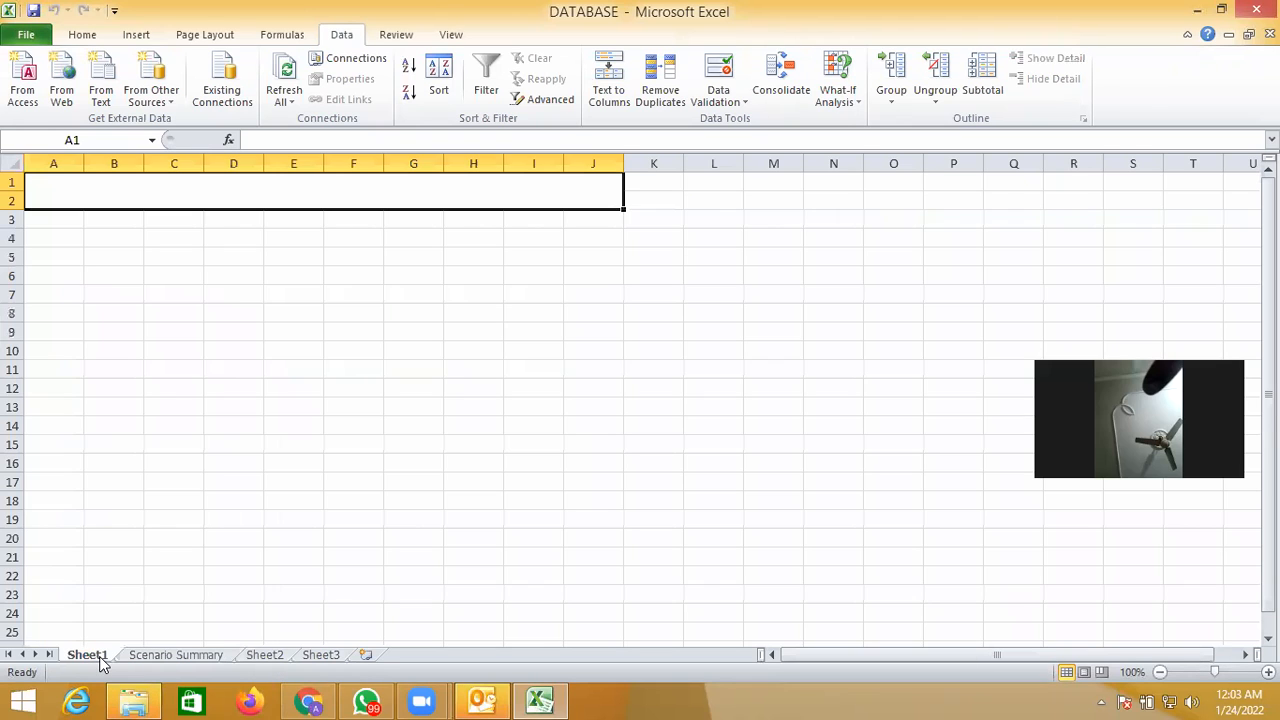
{"action": "left_click", "coordinate": [267, 658]}
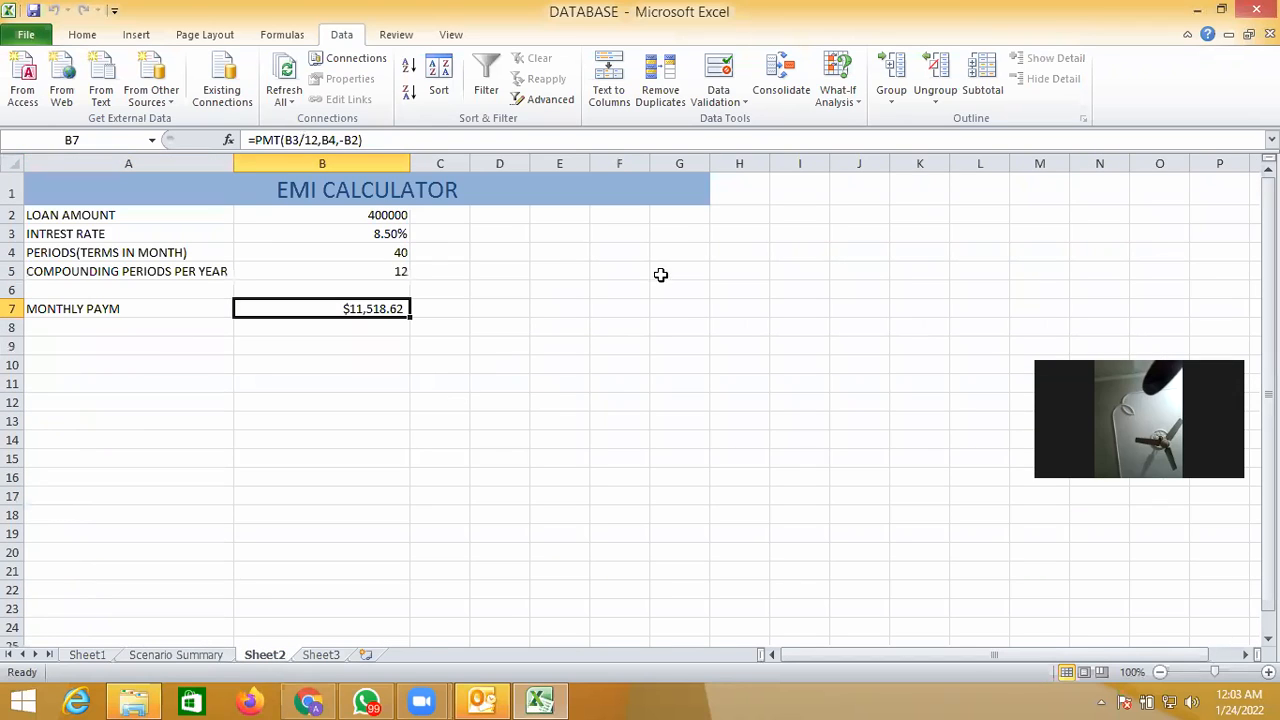
{"action": "left_click", "coordinate": [849, 97]}
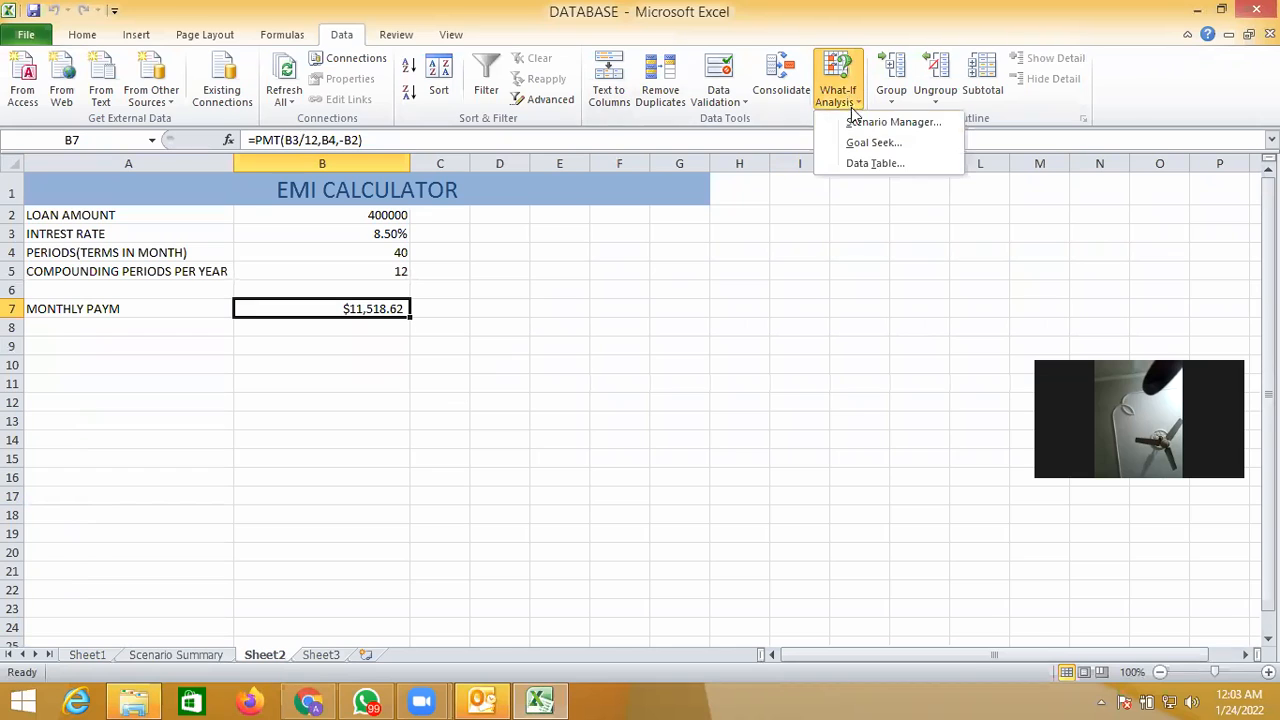
{"action": "left_click", "coordinate": [869, 124]}
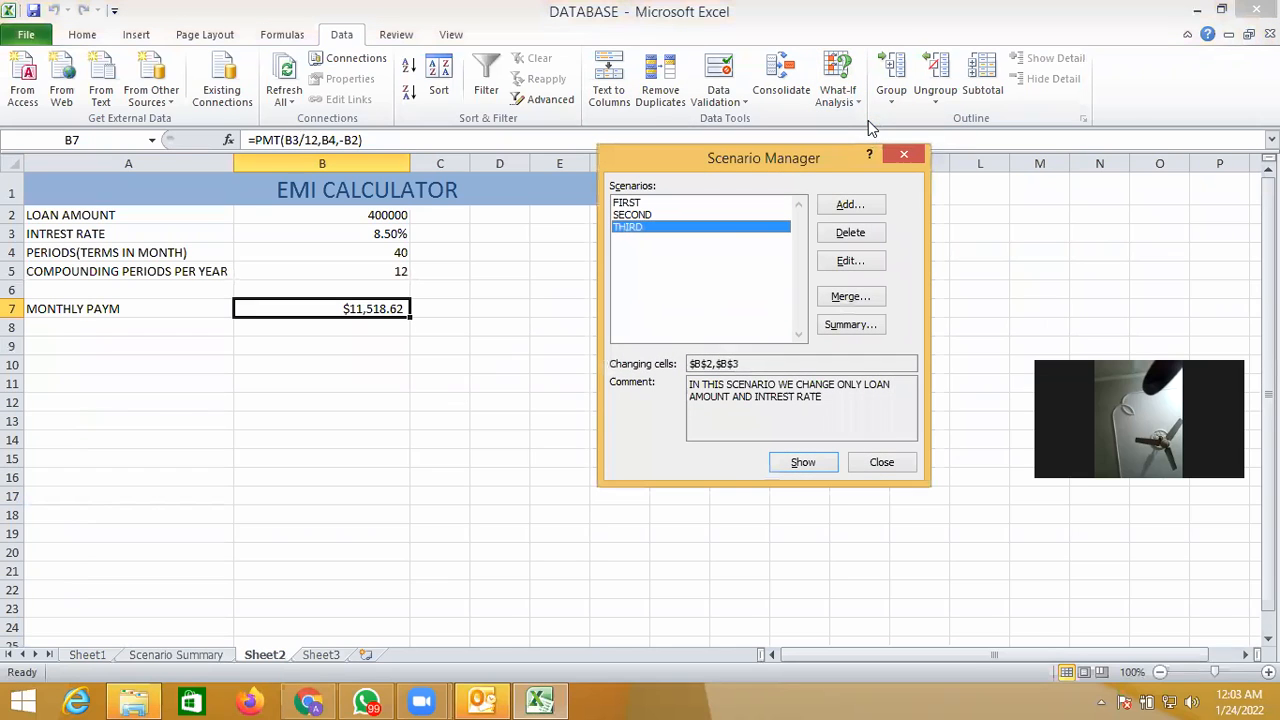
{"action": "left_click", "coordinate": [855, 325]}
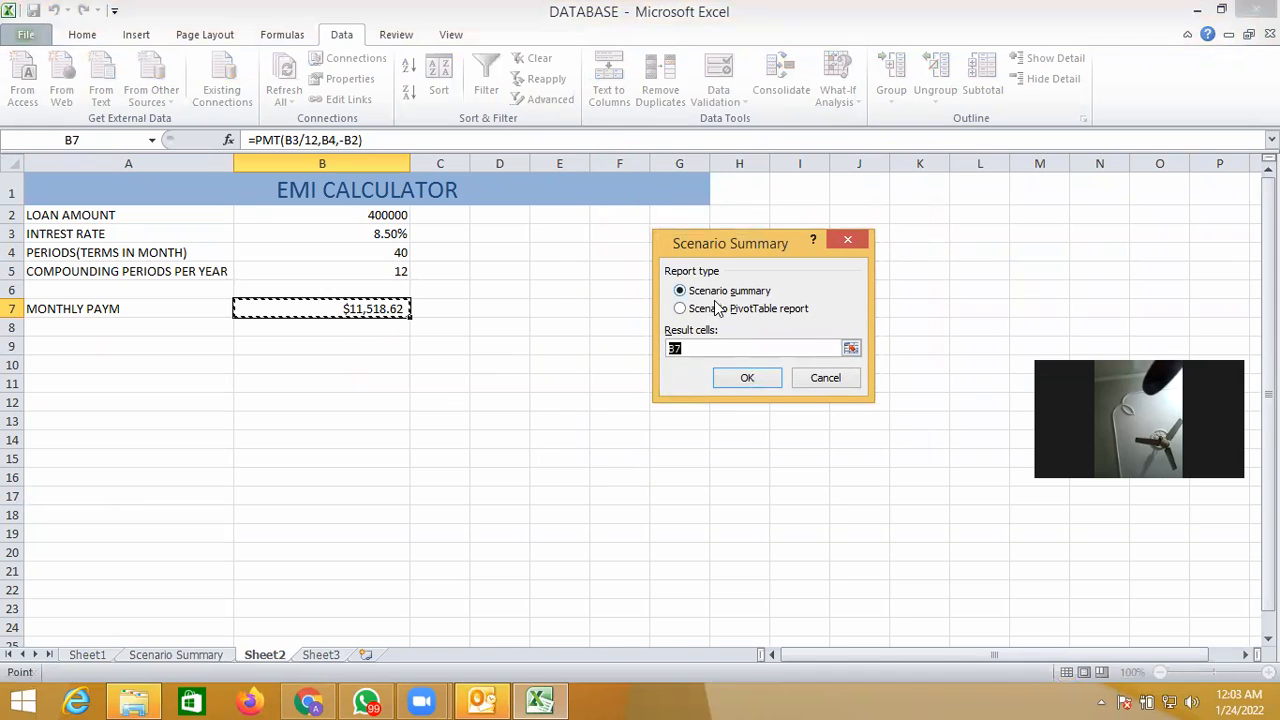
{"action": "left_click", "coordinate": [688, 310]}
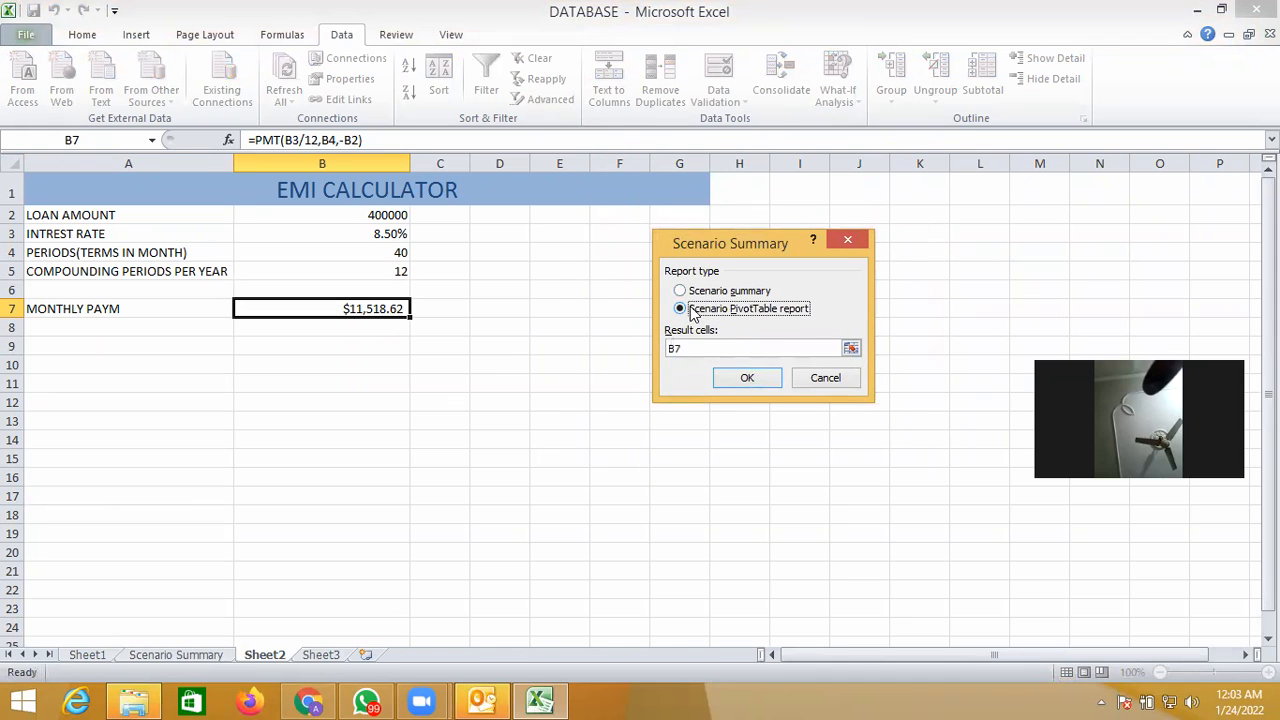
{"action": "left_click", "coordinate": [747, 379]}
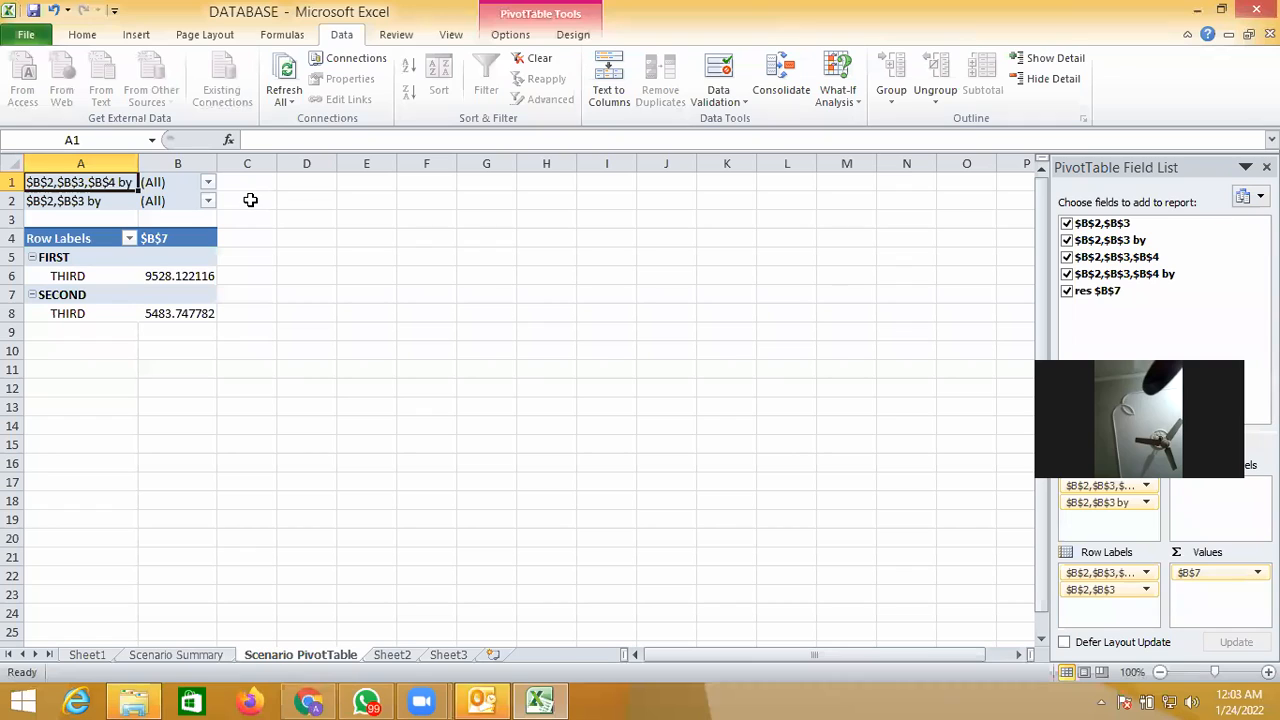
{"action": "left_click", "coordinate": [208, 188]}
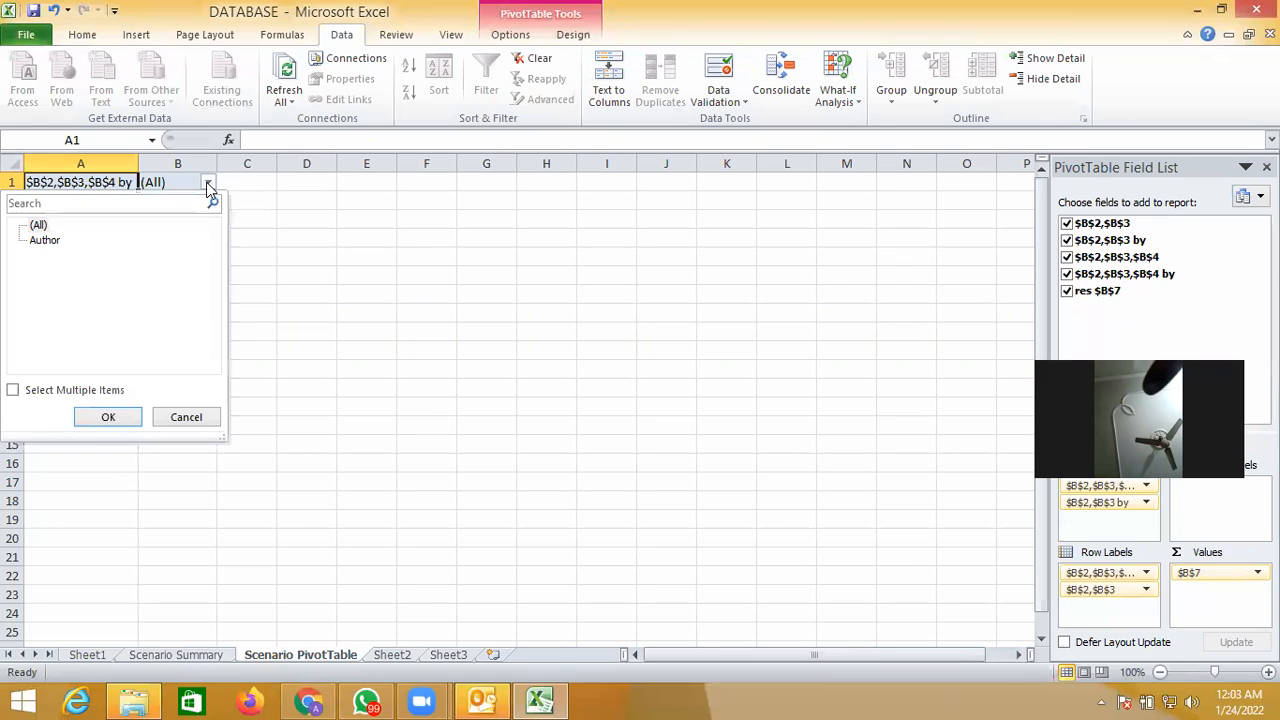
{"action": "left_click", "coordinate": [177, 414]}
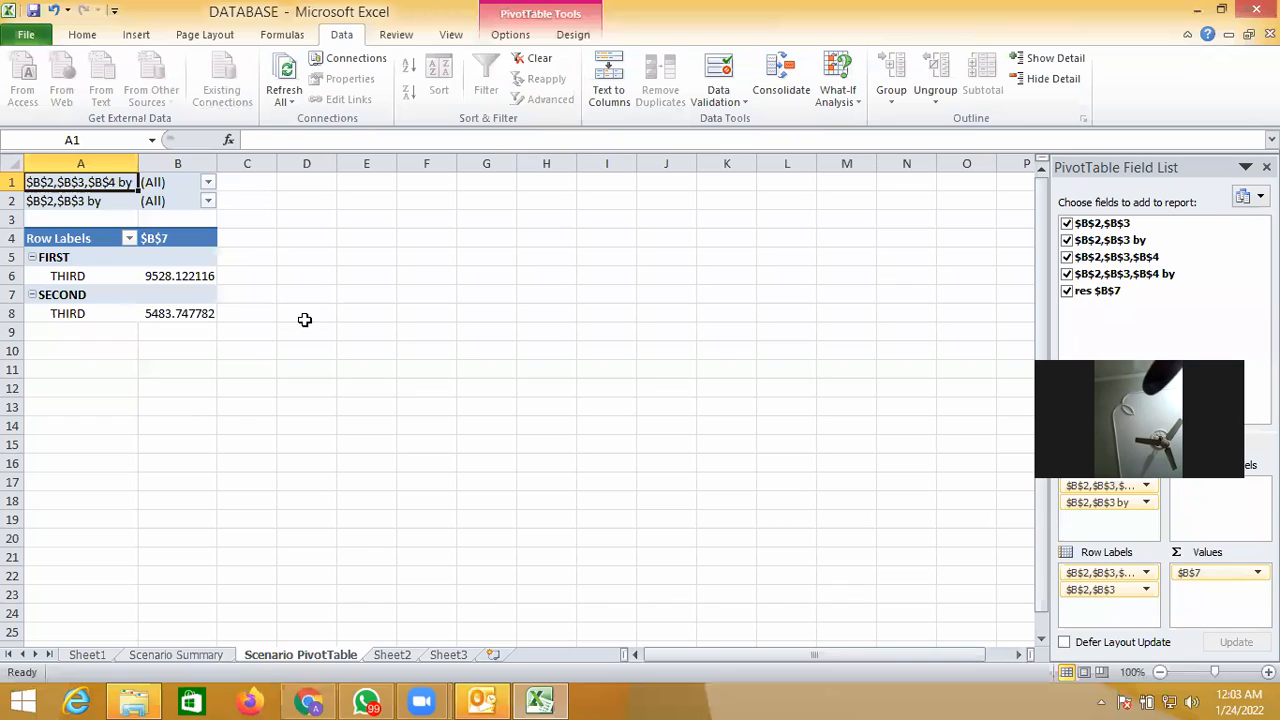
- Return to the EMI calculator on Sheet2 and reopen the Scenario Manager
{"action": "left_click", "coordinate": [100, 657]}
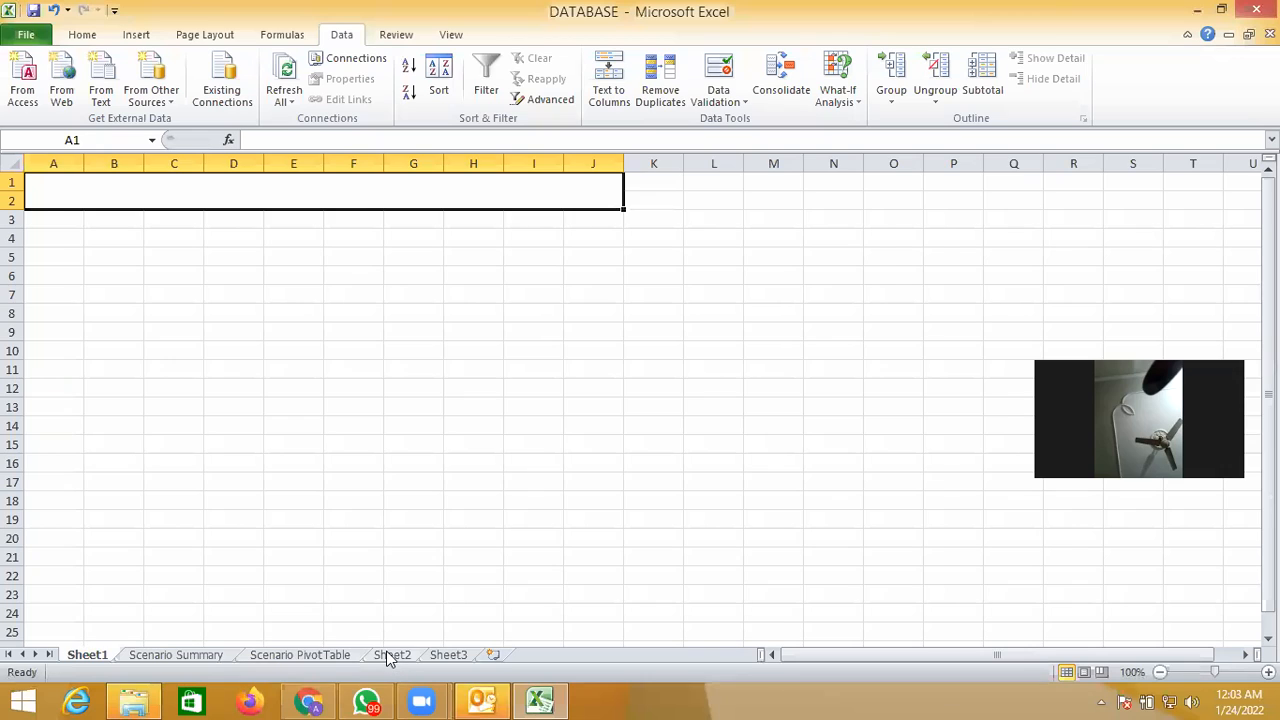
{"action": "left_click", "coordinate": [391, 655]}
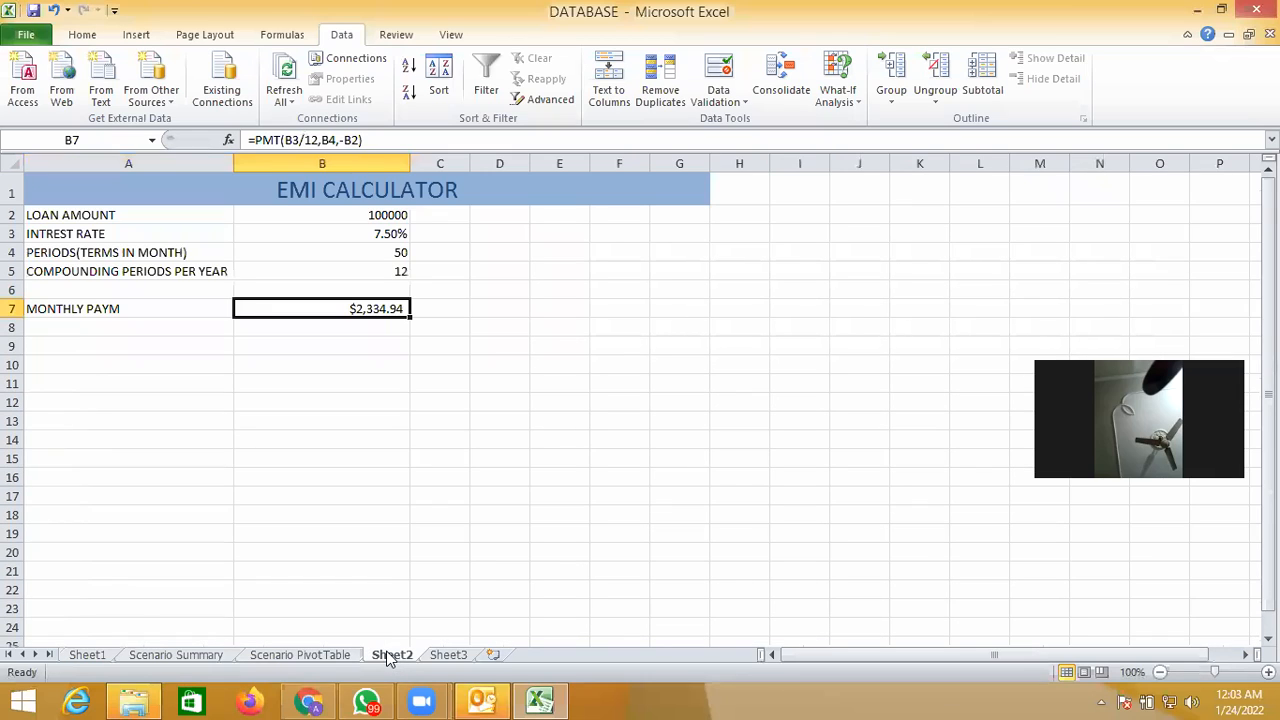
{"action": "left_click", "coordinate": [518, 314]}
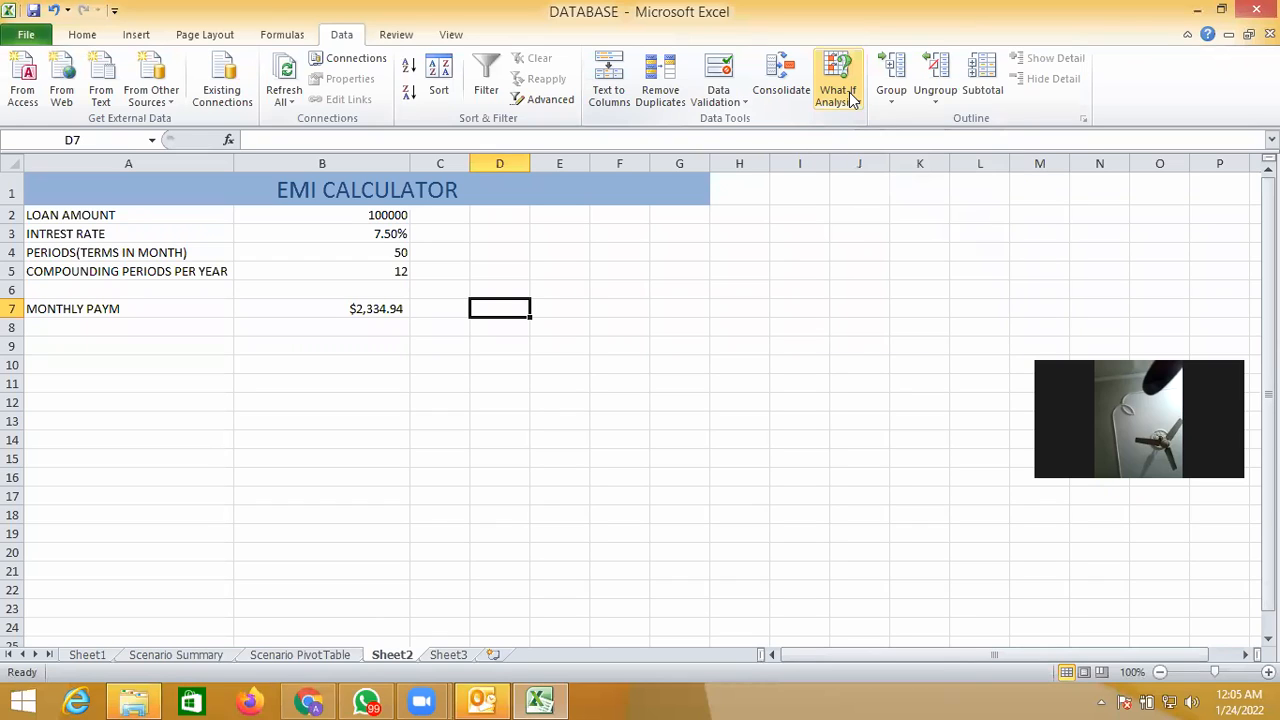
{"action": "left_click", "coordinate": [852, 100]}
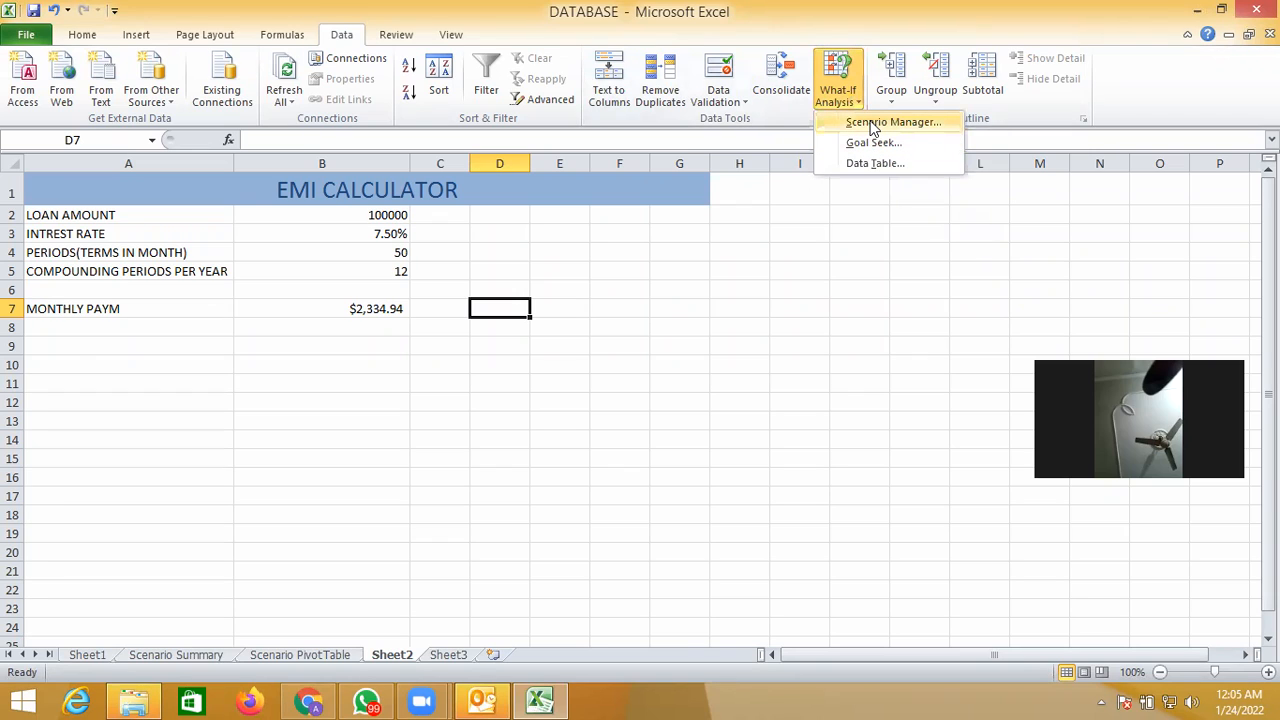
{"action": "left_click", "coordinate": [872, 124]}
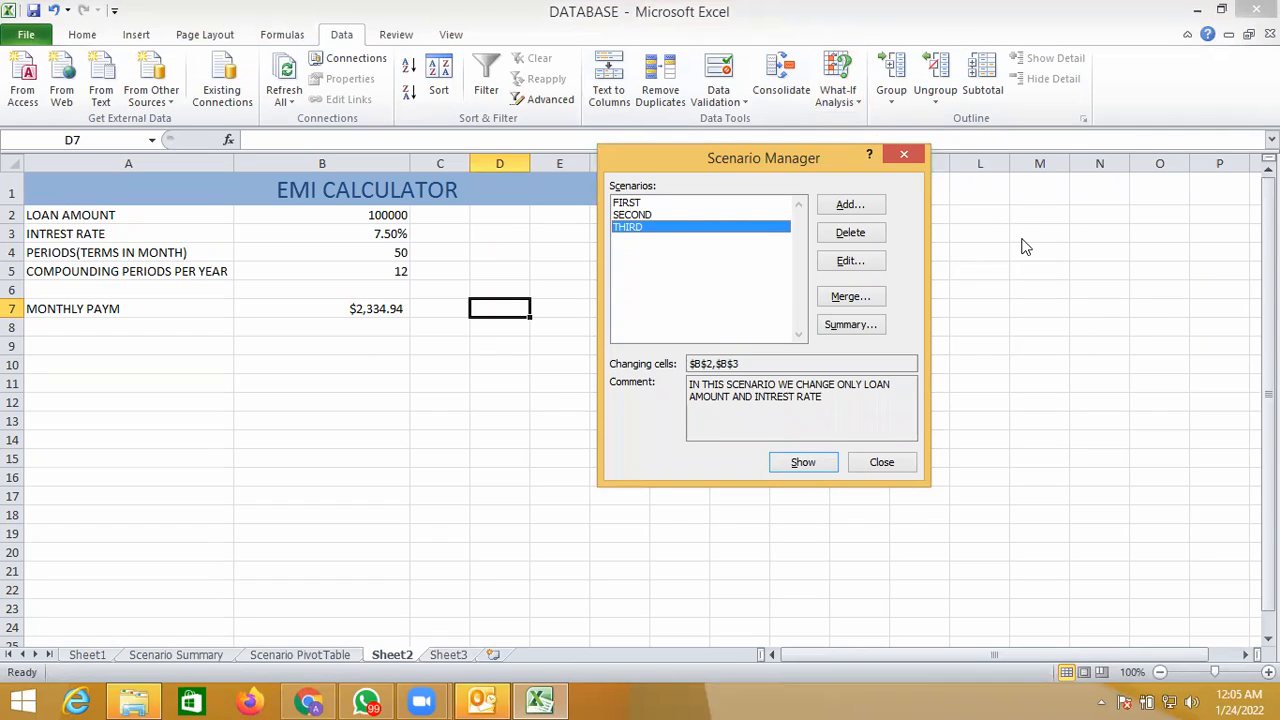
- Open the Windows date and time settings and set the system clock's hour to 1 AM
{"action": "left_click", "coordinate": [1238, 710]}
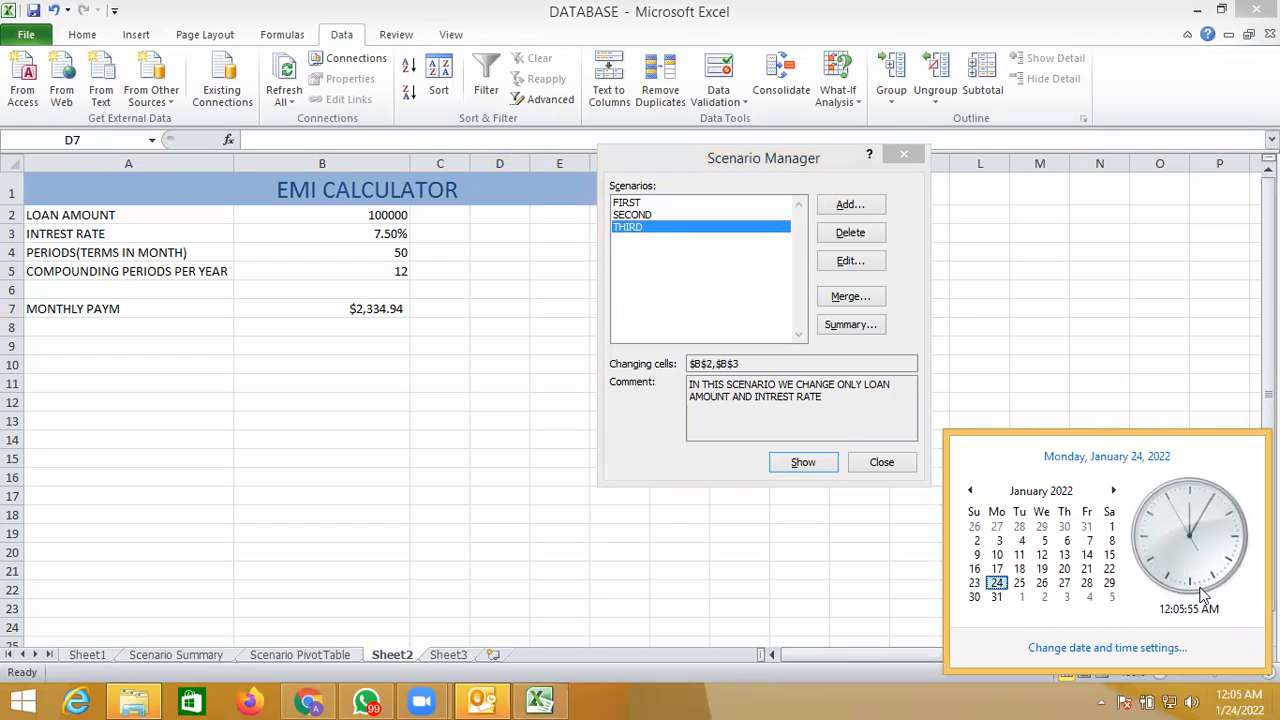
{"action": "left_click", "coordinate": [1147, 652]}
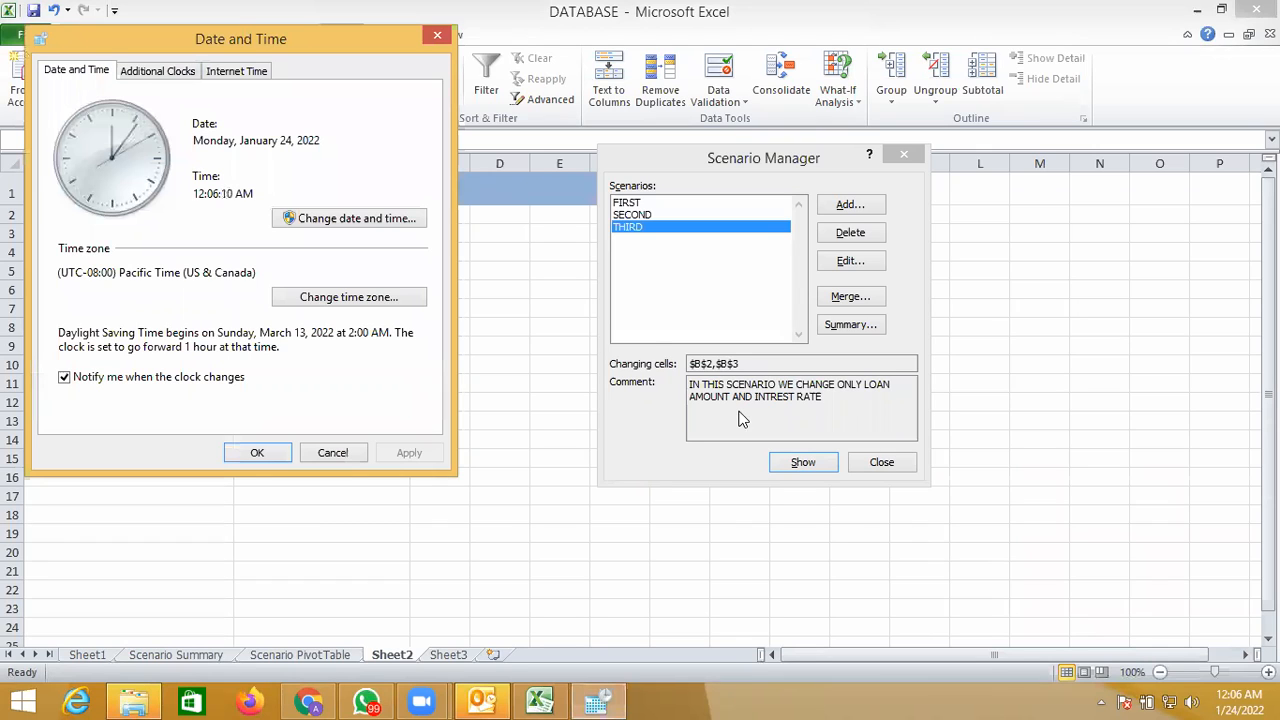
{"action": "left_click", "coordinate": [365, 219]}
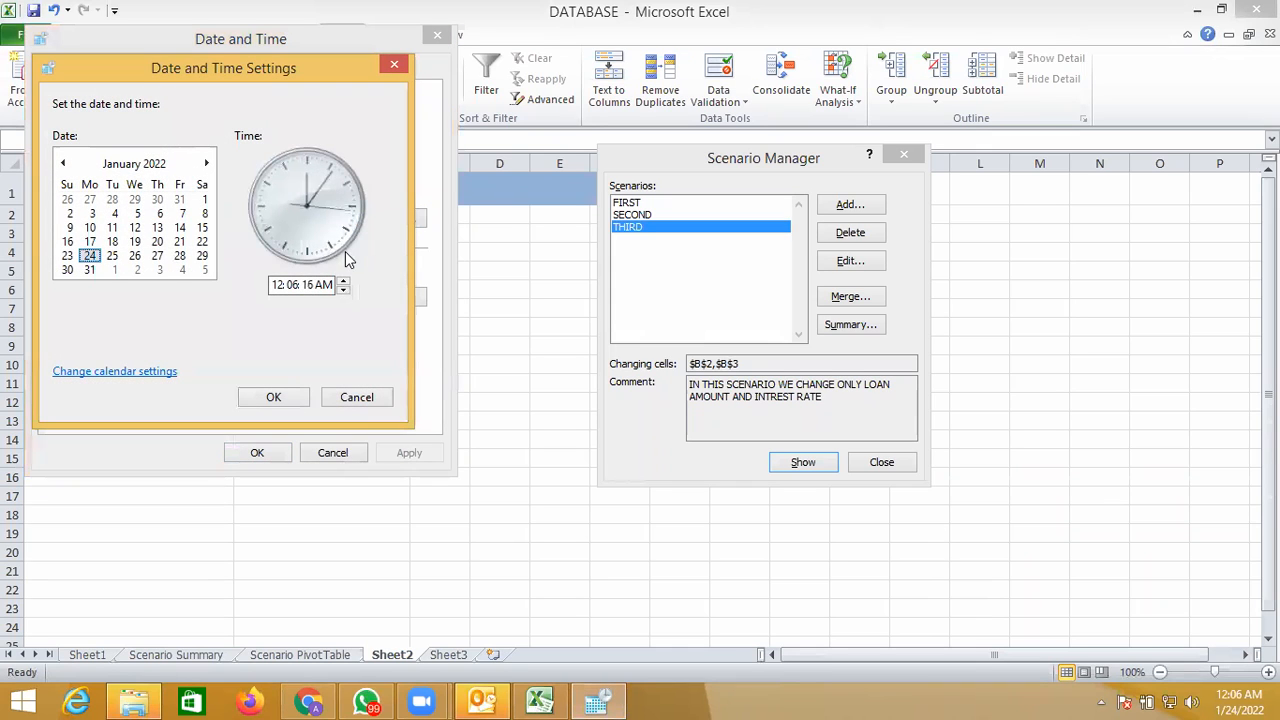
{"action": "left_click", "coordinate": [344, 281]}
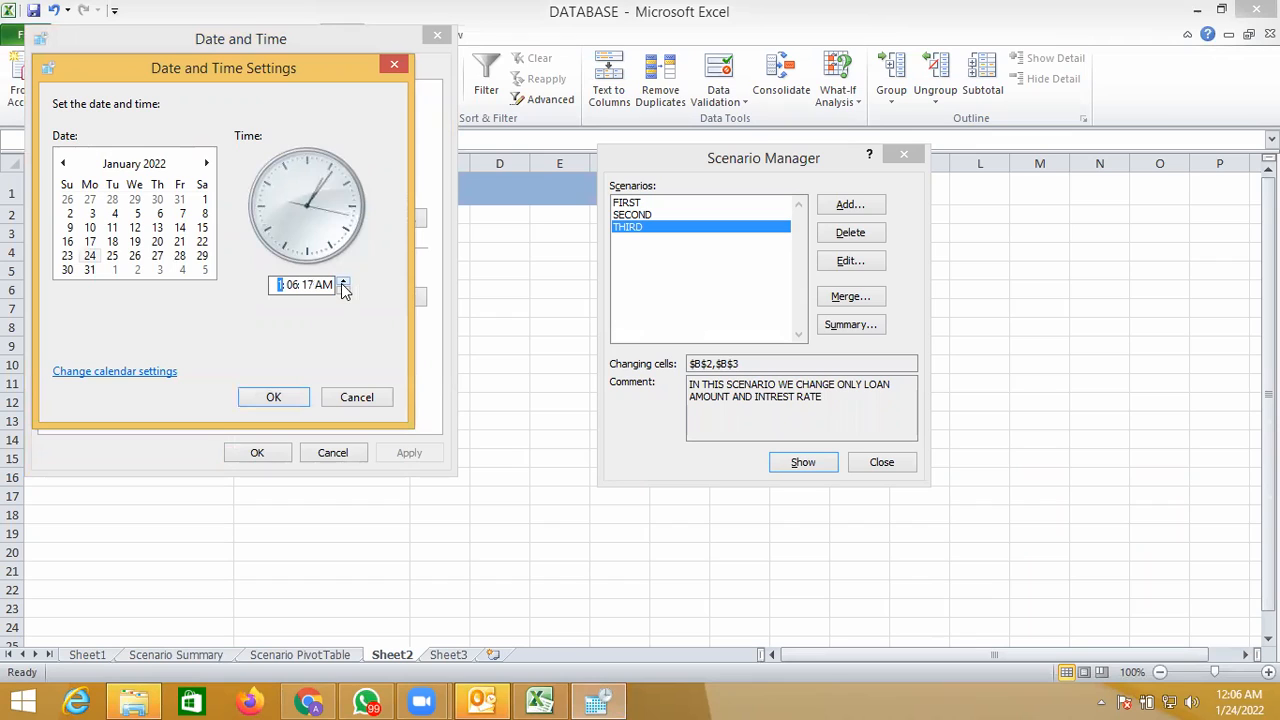
- Set the system clock's minutes to 36 and apply the new time
{"action": "left_click", "coordinate": [292, 286]}
{"action": "left_click", "coordinate": [344, 282]}
{"action": "left_click", "coordinate": [344, 282]}
{"action": "left_click", "coordinate": [344, 282]}
{"action": "left_click", "coordinate": [344, 282]}
{"action": "left_click", "coordinate": [344, 282]}
{"action": "left_click", "coordinate": [344, 282]}
{"action": "left_click", "coordinate": [344, 282]}
{"action": "left_click", "coordinate": [344, 282]}
{"action": "left_click", "coordinate": [344, 282]}
{"action": "left_click", "coordinate": [344, 282]}
{"action": "left_click", "coordinate": [344, 282]}
{"action": "left_click", "coordinate": [344, 282]}
{"action": "left_click", "coordinate": [344, 282]}
{"action": "left_click", "coordinate": [344, 282]}
{"action": "left_click", "coordinate": [344, 282]}
{"action": "left_click", "coordinate": [344, 282]}
{"action": "left_click", "coordinate": [344, 282]}
{"action": "left_click", "coordinate": [344, 282]}
{"action": "left_click", "coordinate": [344, 282]}
{"action": "left_click", "coordinate": [344, 282]}
{"action": "left_click", "coordinate": [344, 282]}
{"action": "left_click", "coordinate": [344, 282]}
{"action": "left_click", "coordinate": [344, 282]}
{"action": "left_click", "coordinate": [344, 282]}
{"action": "left_click", "coordinate": [344, 282]}
{"action": "left_click", "coordinate": [344, 282]}
{"action": "left_click", "coordinate": [344, 282]}
{"action": "left_click", "coordinate": [344, 282]}
{"action": "left_click", "coordinate": [344, 282]}
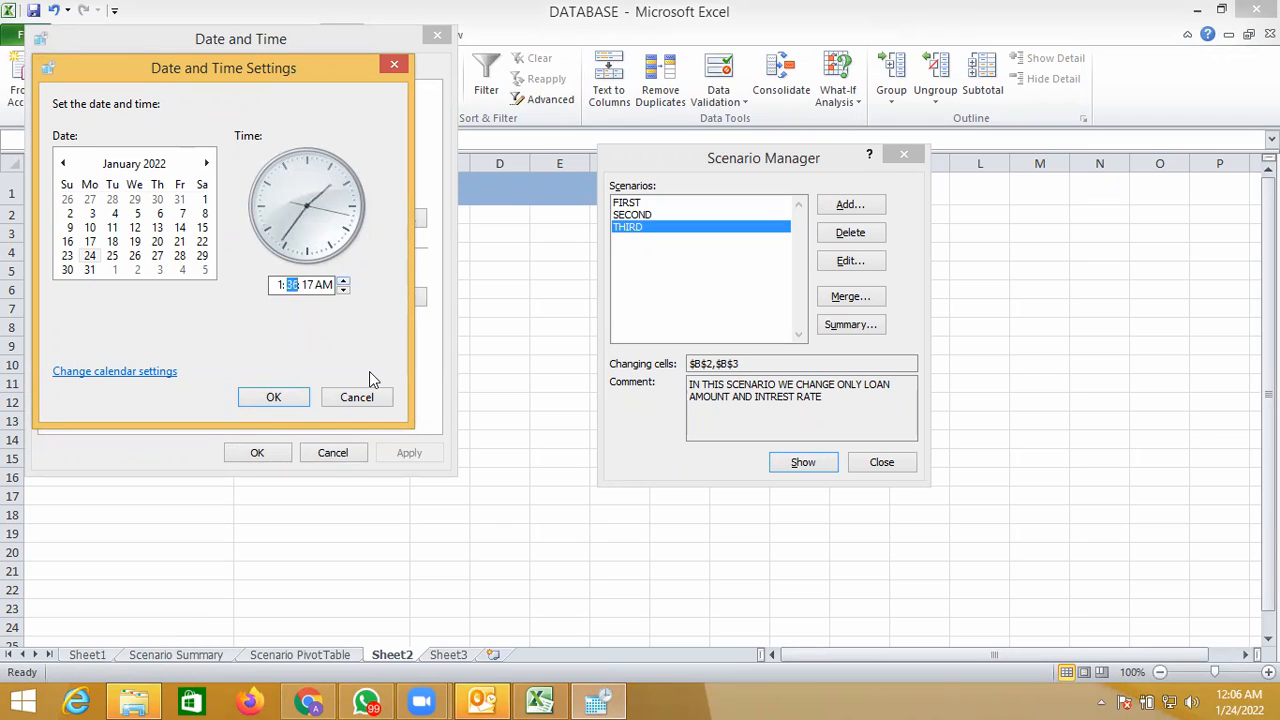
{"action": "left_click", "coordinate": [275, 397]}
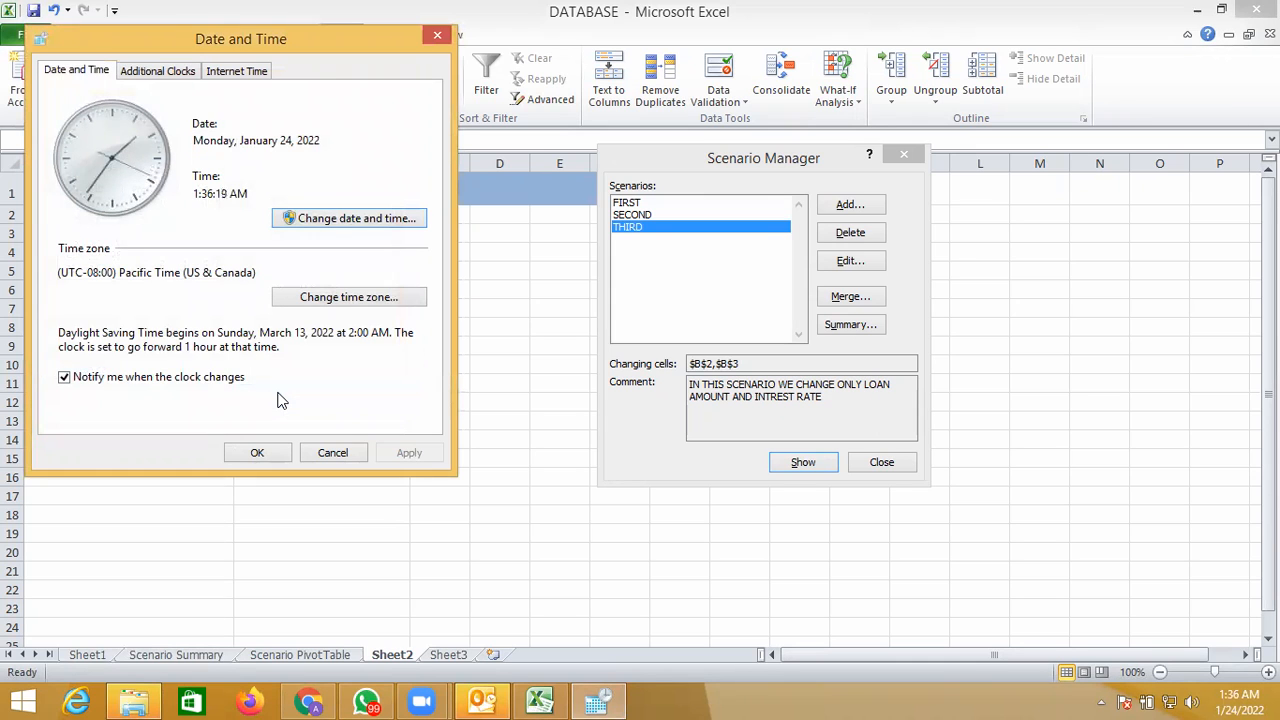
{"action": "left_click", "coordinate": [259, 452]}
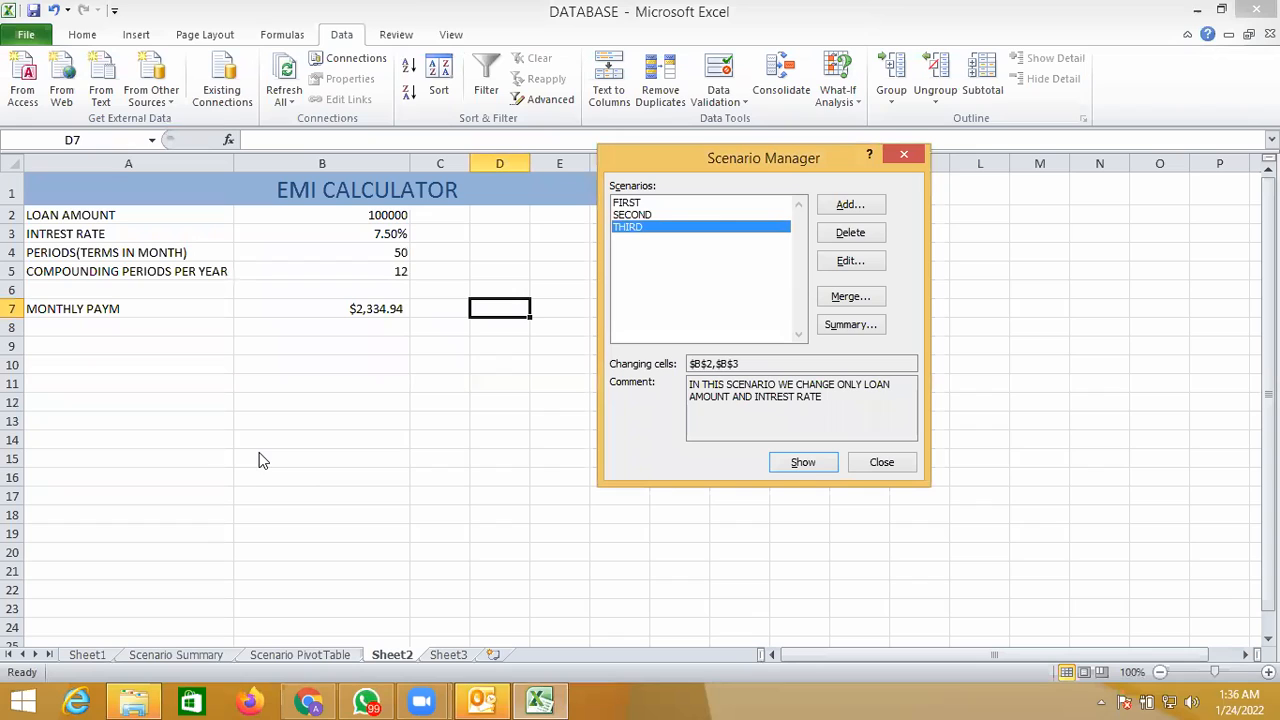
- Start a new scenario in the Scenario Manager and name it FOURTH
{"action": "left_click", "coordinate": [846, 205]}
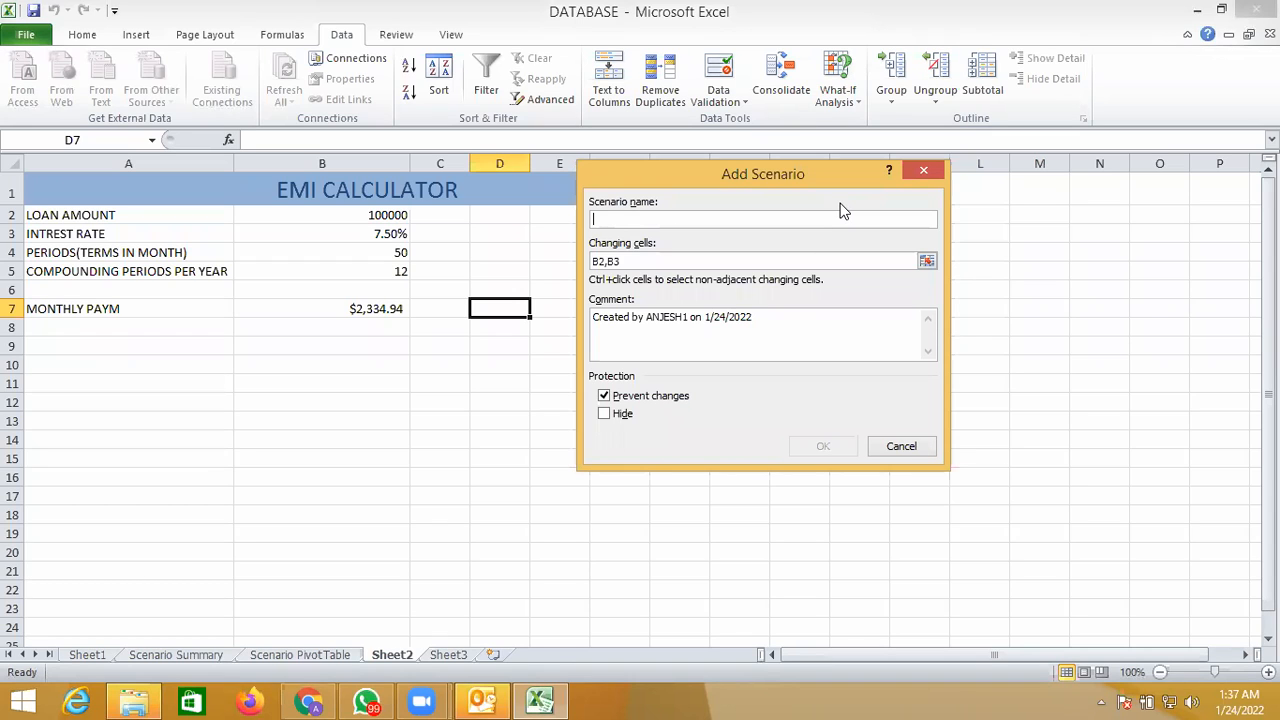
{"action": "type", "text": "FOURTH"}
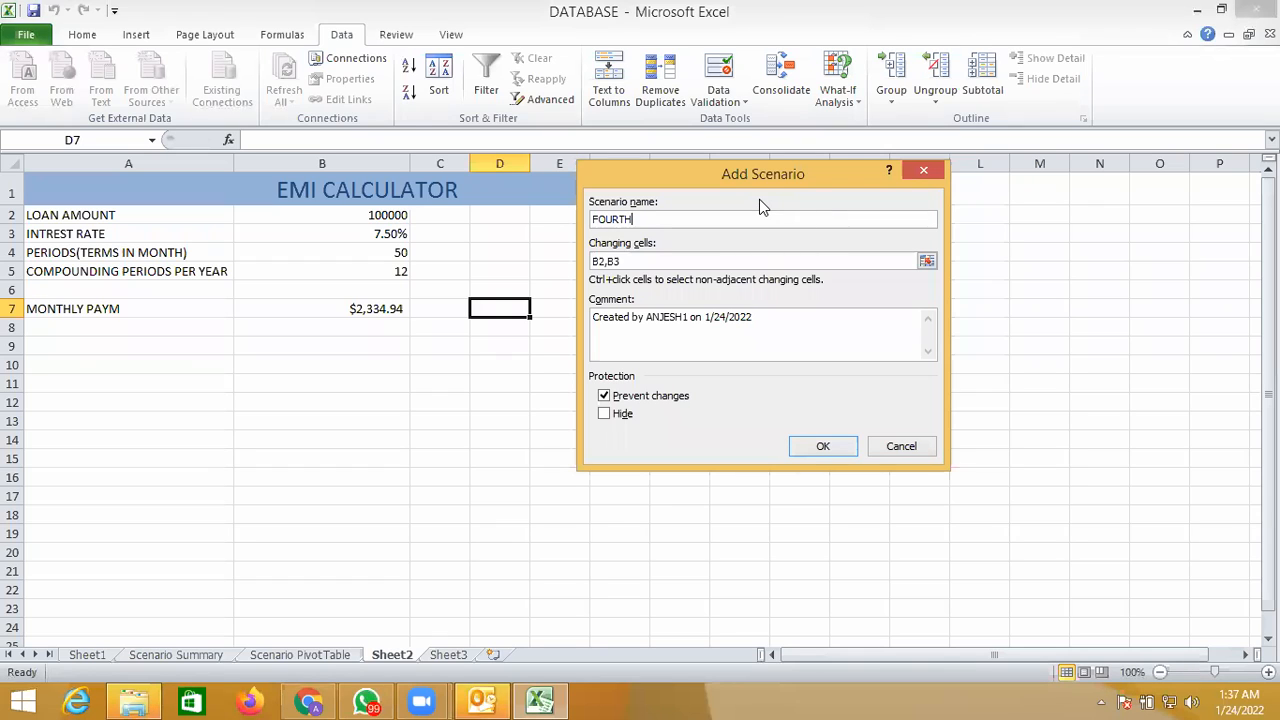
- Set the FOURTH scenario's changing cells to B2, B3 and B4, and proceed to its values
{"action": "left_click", "coordinate": [650, 262]}
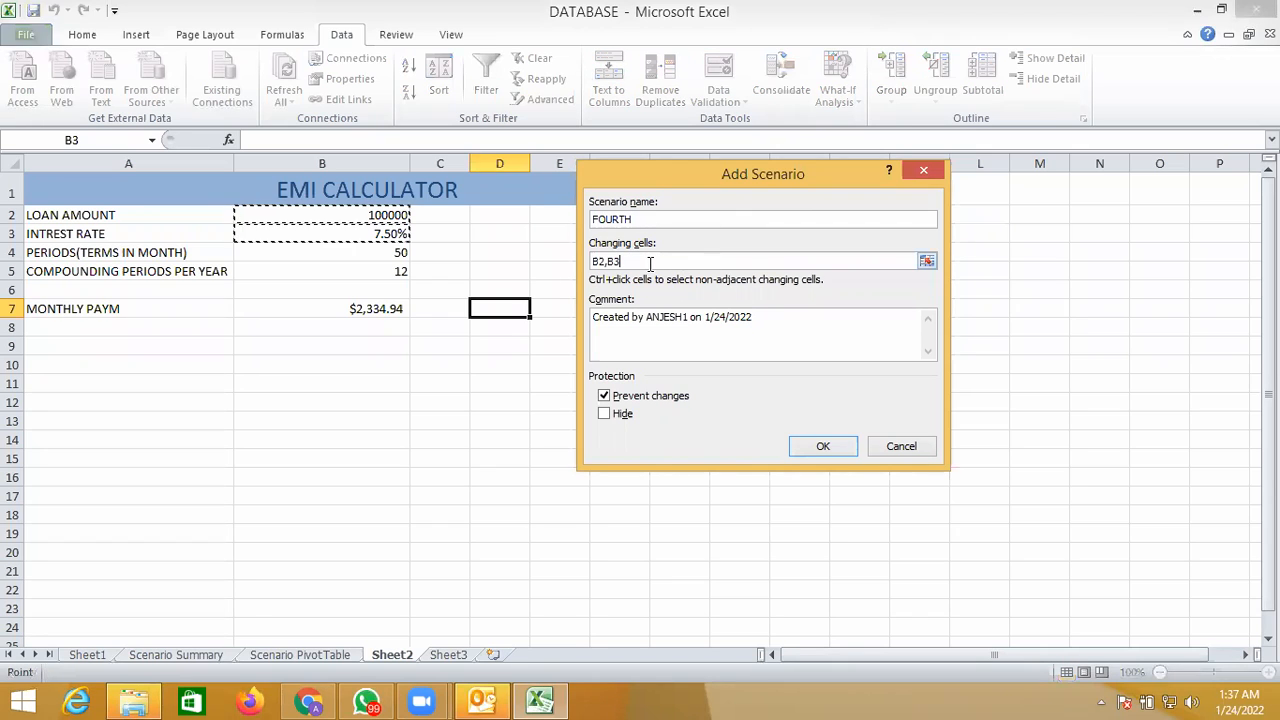
{"action": "key", "text": "BackSpace"}
{"action": "key", "text": "BackSpace"}
{"action": "key", "text": "BackSpace"}
{"action": "key", "text": "BackSpace"}
{"action": "key", "text": "BackSpace"}
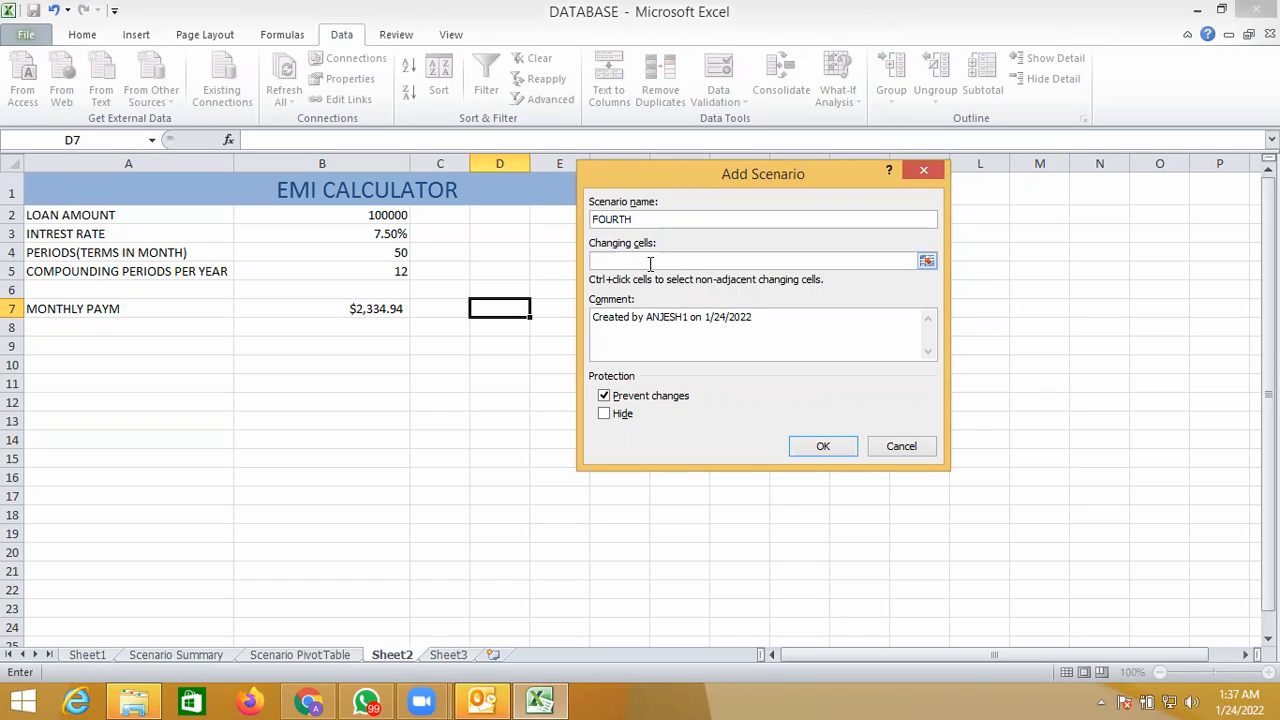
{"action": "left_click", "coordinate": [392, 216]}
{"action": "left_click", "coordinate": [392, 236], "text": "ctrl"}
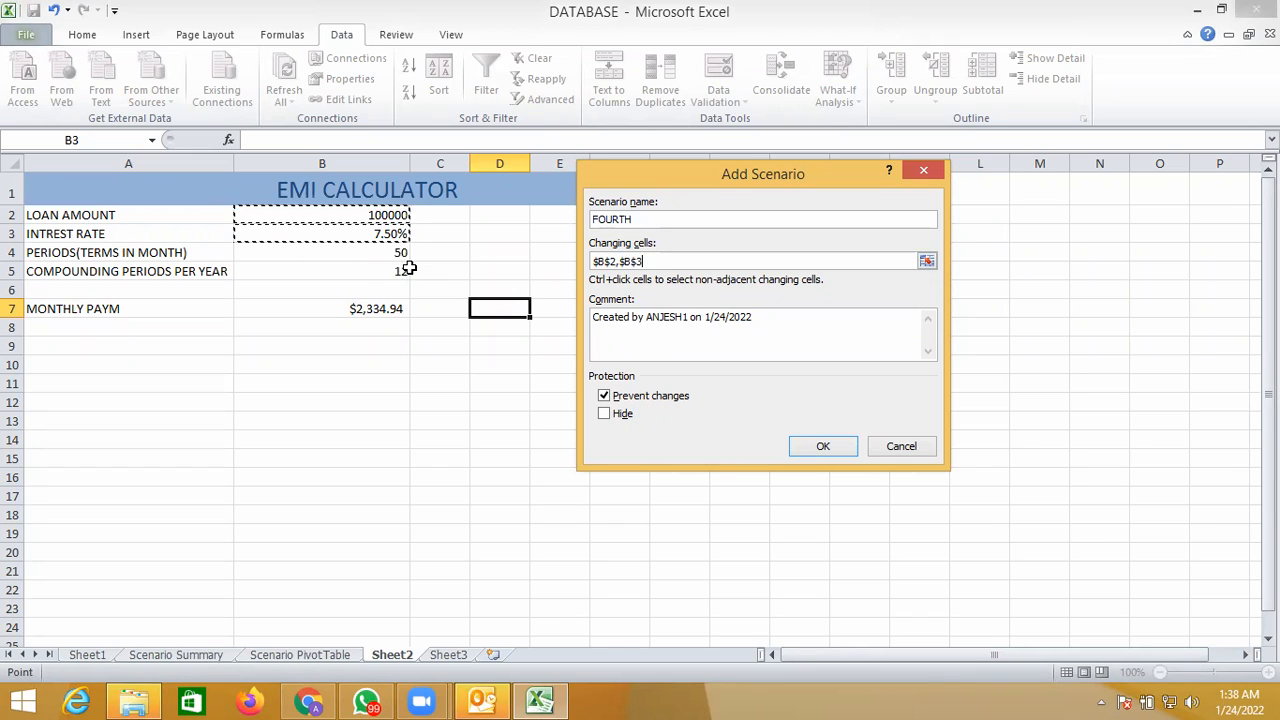
{"action": "left_click", "coordinate": [402, 254], "text": "ctrl"}
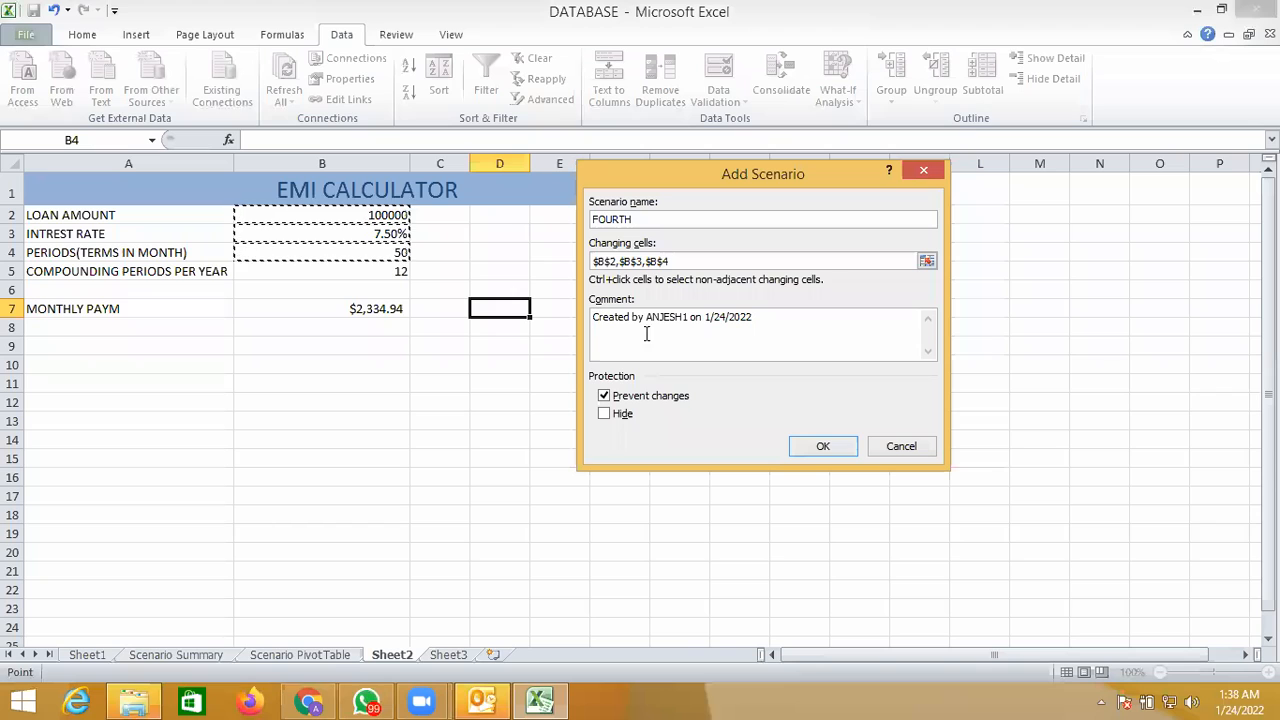
{"action": "left_click", "coordinate": [822, 448]}
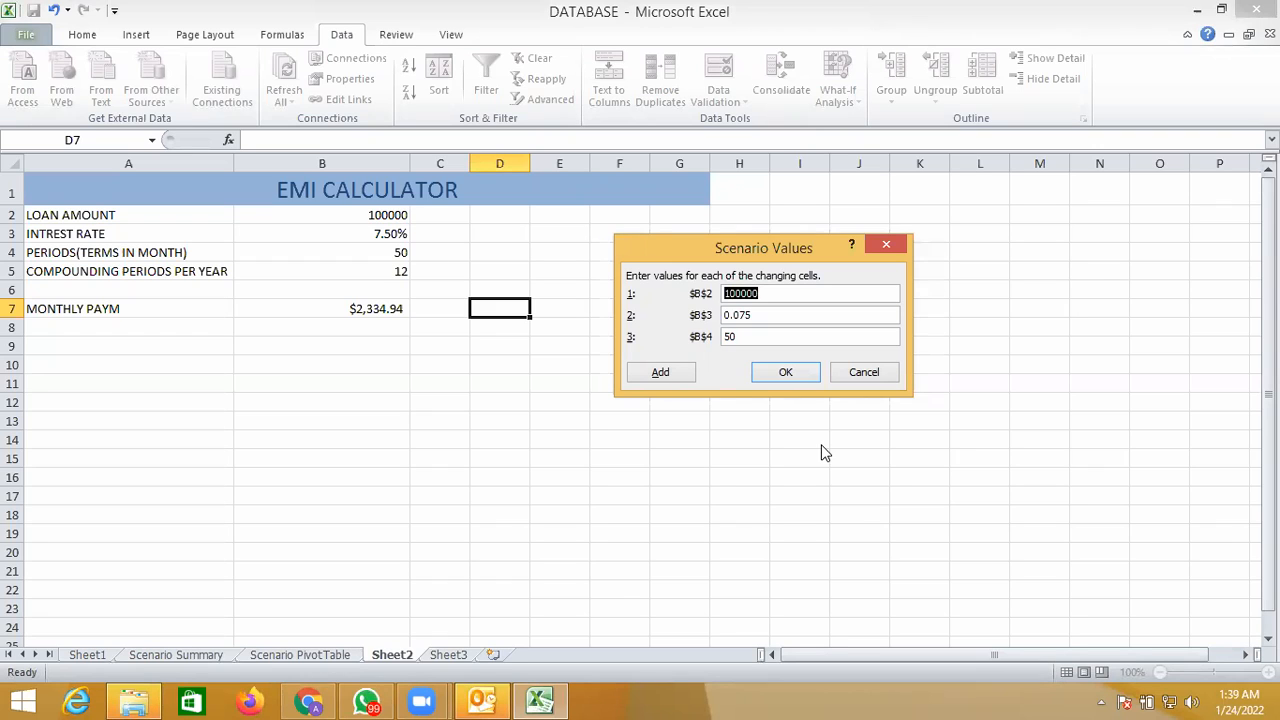
- Set the FOURTH scenario's B2 value to 300000 and its B3 value to 0.025
{"action": "type", "text": "300000"}
{"action": "key", "text": "BackSpace"}
{"action": "key", "text": "BackSpace"}
{"action": "type", "text": "0"}
{"action": "key", "text": "BackSpace"}
{"action": "type", "text": "25"}
- Set the FOURTH scenario's B4 value to 70, save the scenario and show it on the sheet
{"action": "left_click", "coordinate": [743, 336]}
{"action": "key", "text": "BackSpace"}
{"action": "key", "text": "BackSpace"}
{"action": "type", "text": "70"}
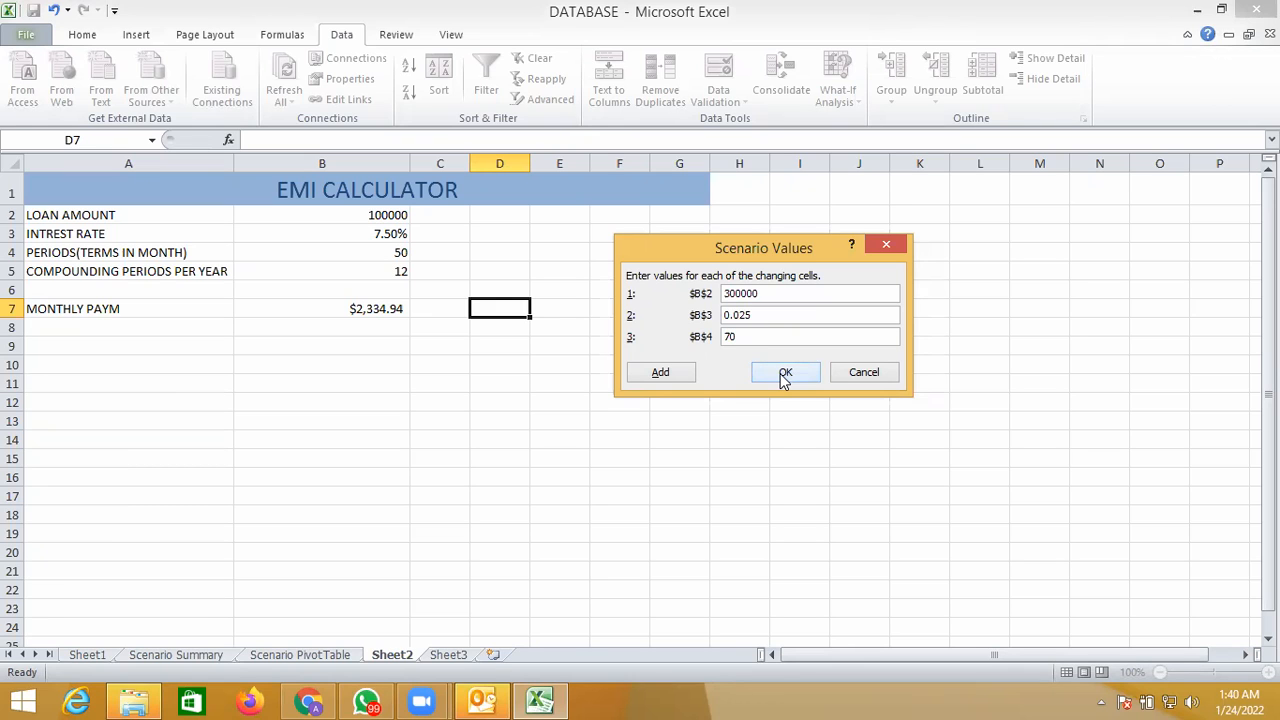
{"action": "left_click", "coordinate": [785, 374]}
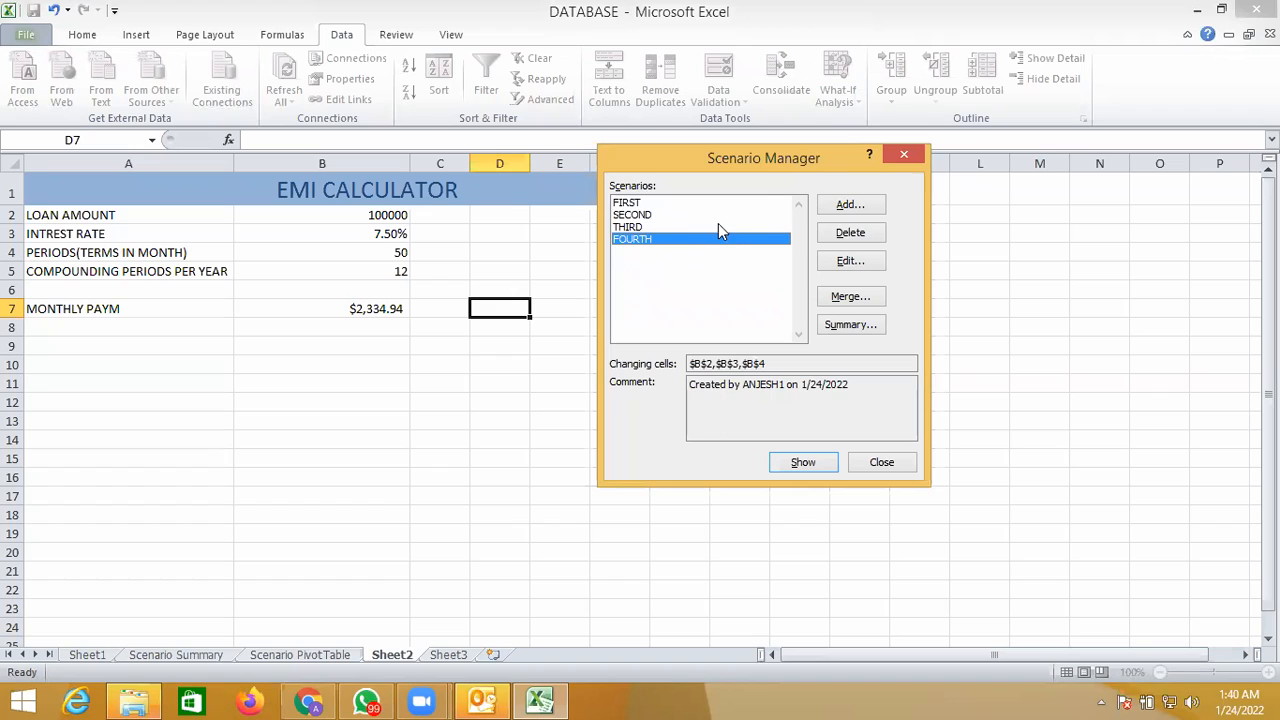
{"action": "left_click", "coordinate": [803, 463]}
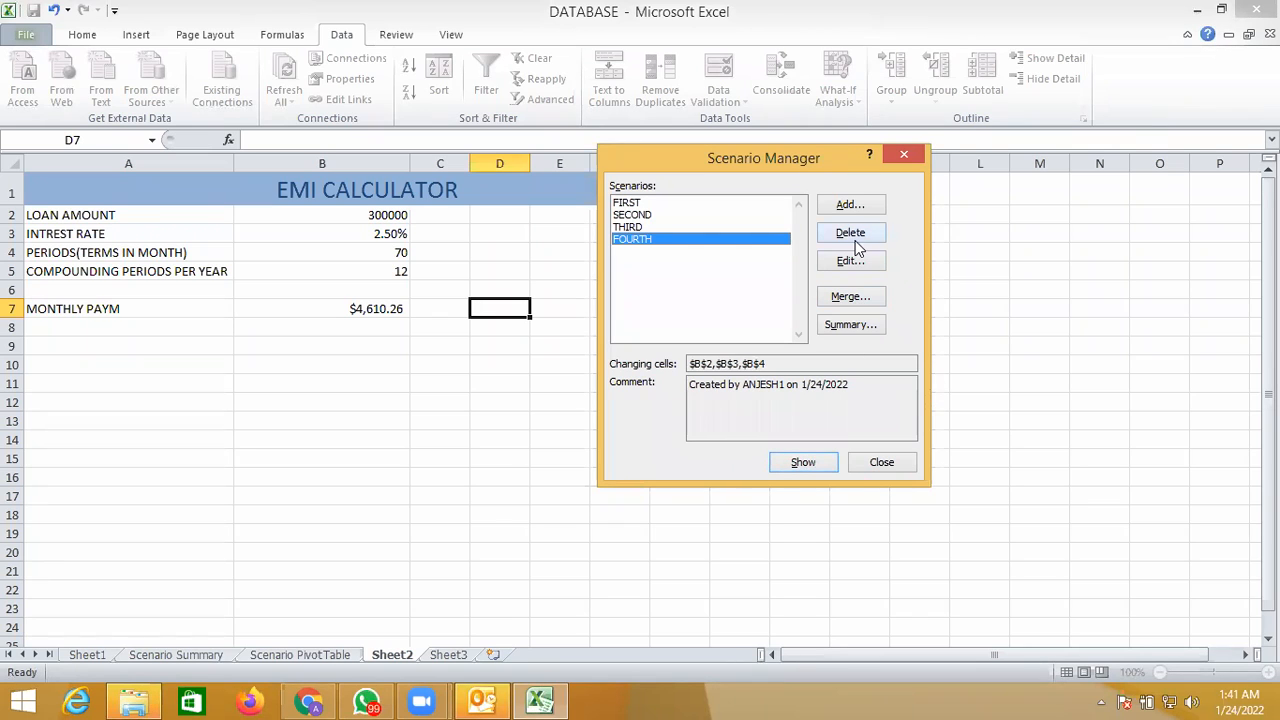
- Delete the SECOND scenario from the Scenario Manager
{"action": "left_click", "coordinate": [720, 214]}
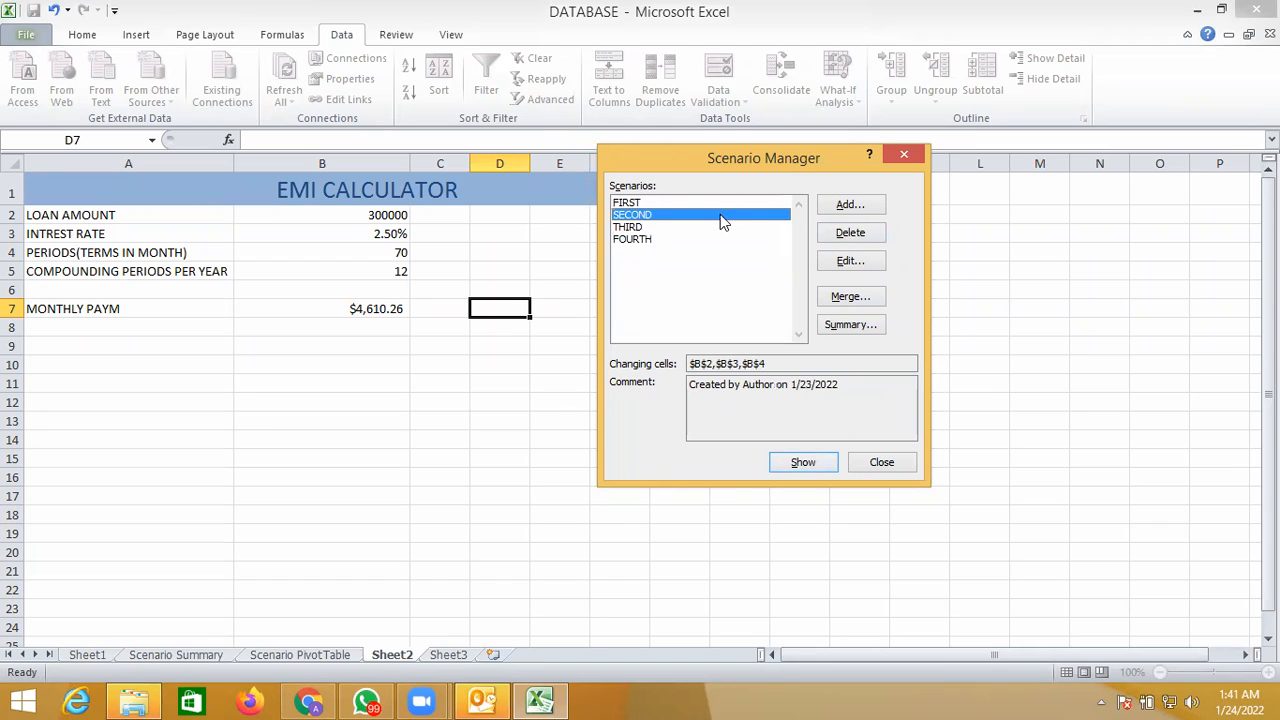
{"action": "left_click", "coordinate": [846, 236]}
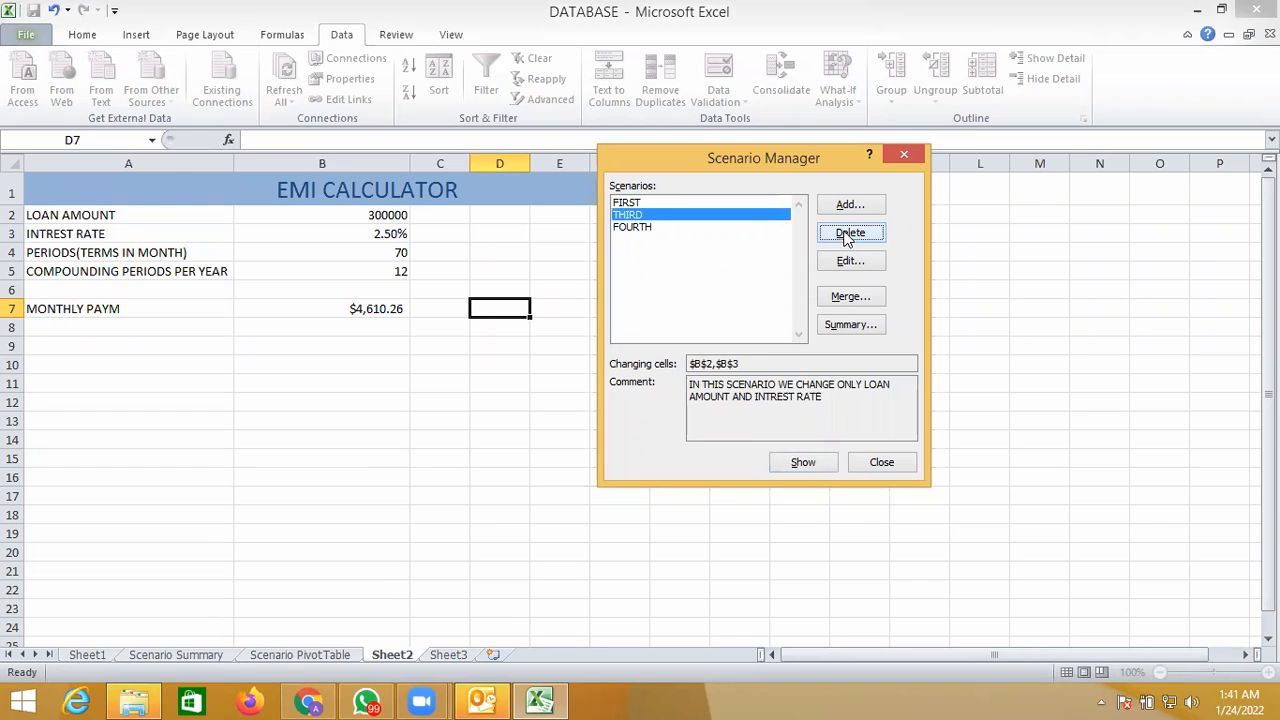
- Edit the FIRST scenario to use 40000 as its B2 value and show it on the sheet
{"action": "left_click", "coordinate": [757, 203]}
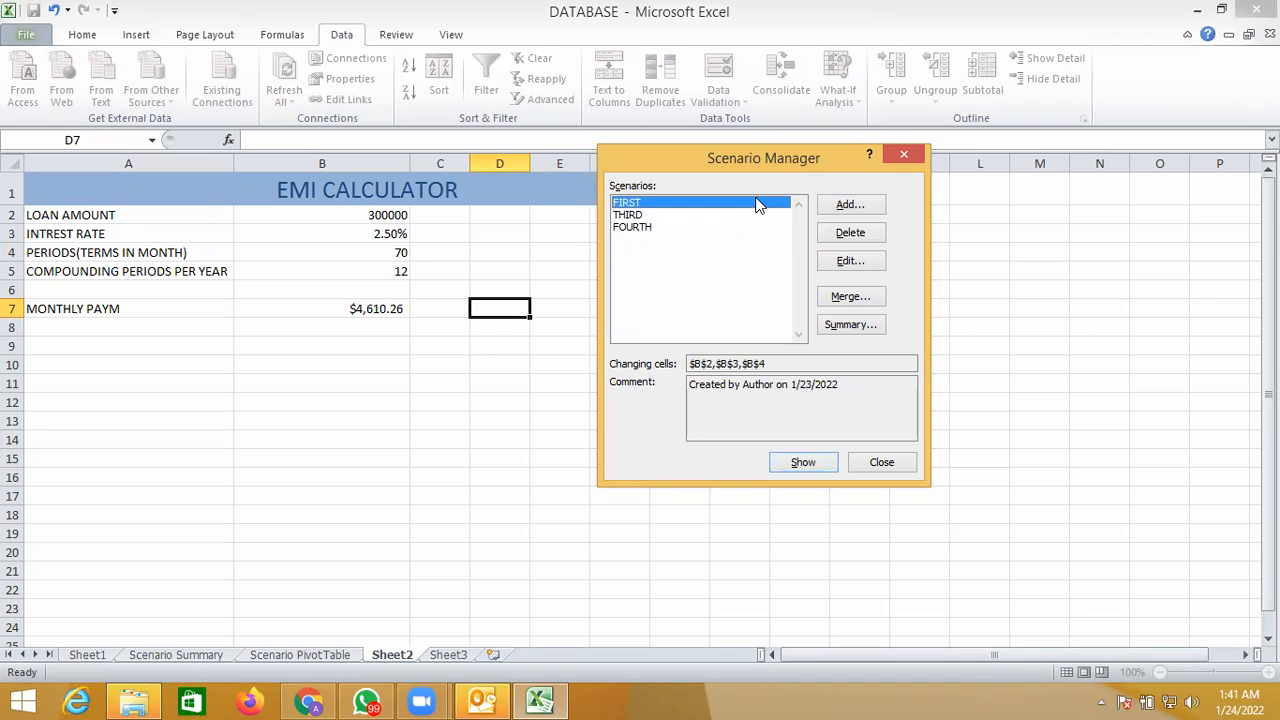
{"action": "left_click", "coordinate": [847, 262]}
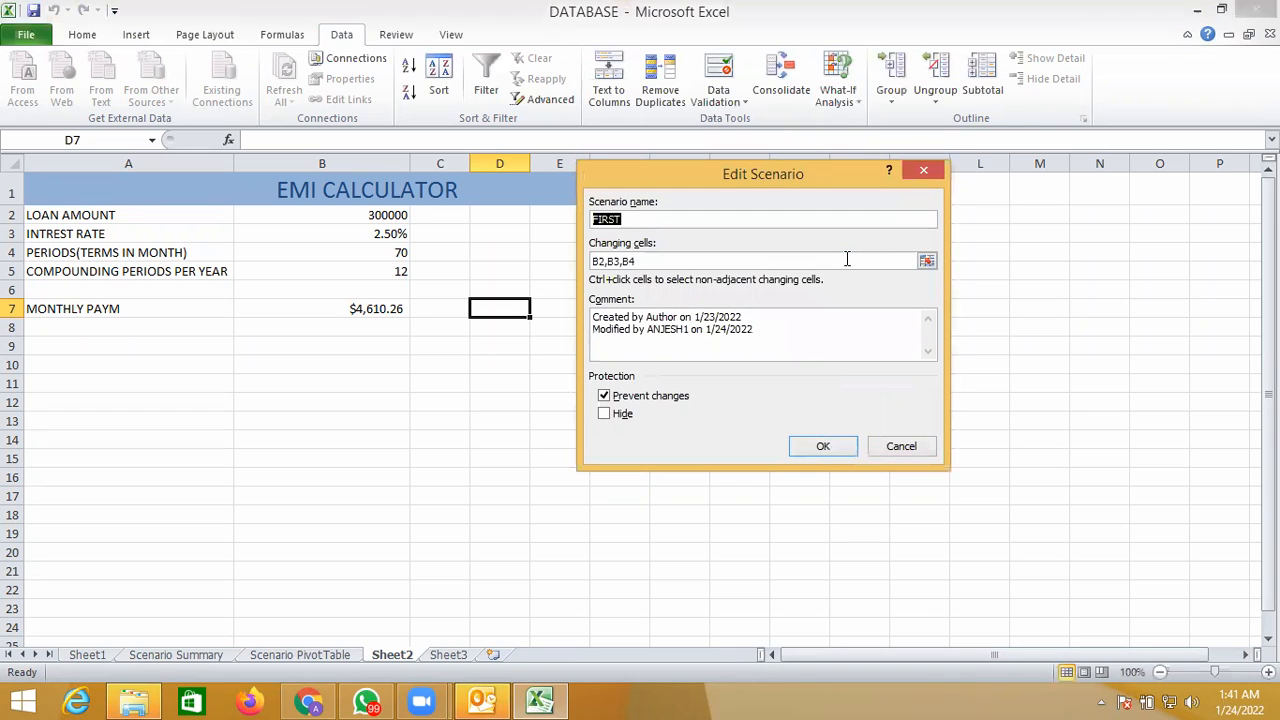
{"action": "left_click", "coordinate": [810, 452]}
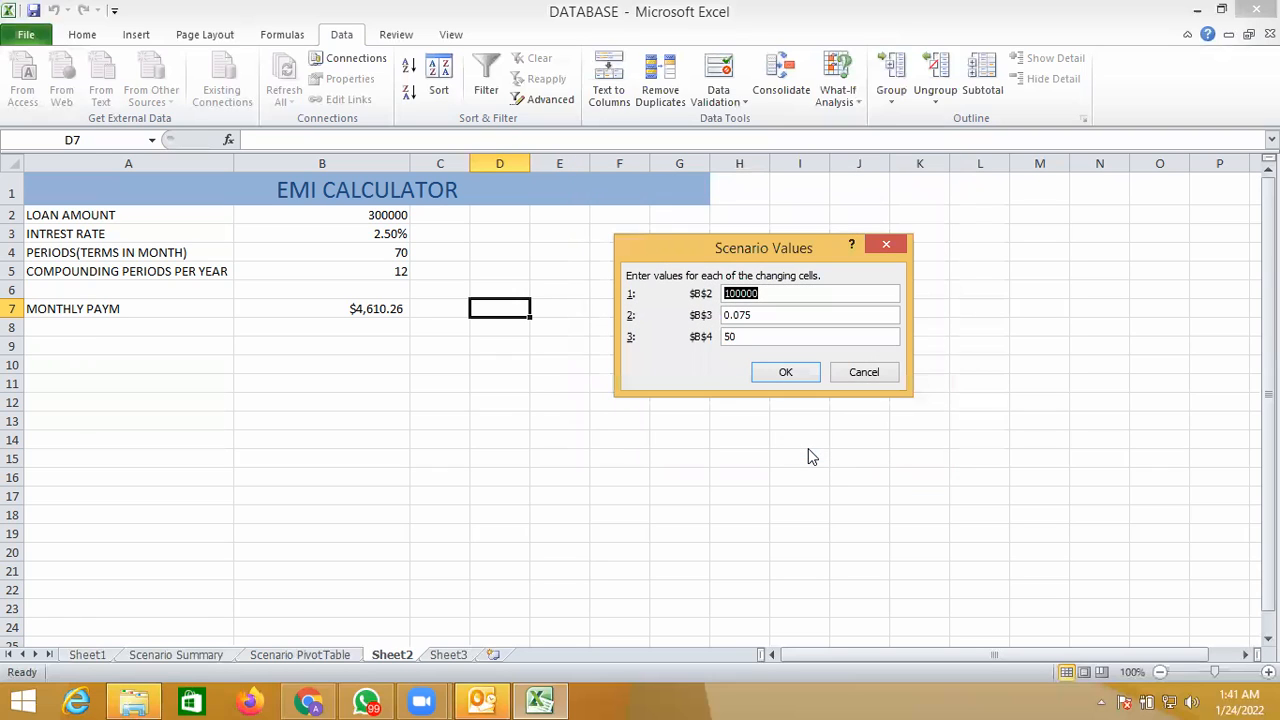
{"action": "type", "text": "400000"}
{"action": "key", "text": "BackSpace"}
{"action": "left_click", "coordinate": [786, 372]}
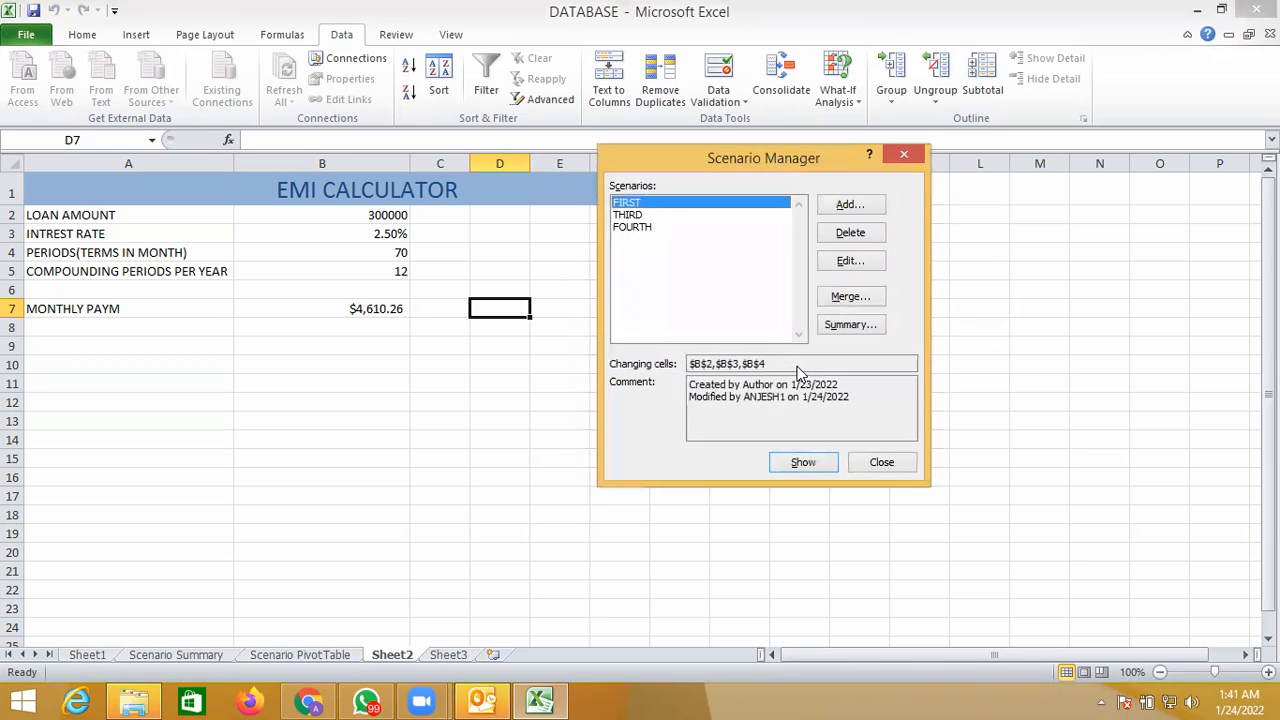
{"action": "left_click", "coordinate": [805, 463]}
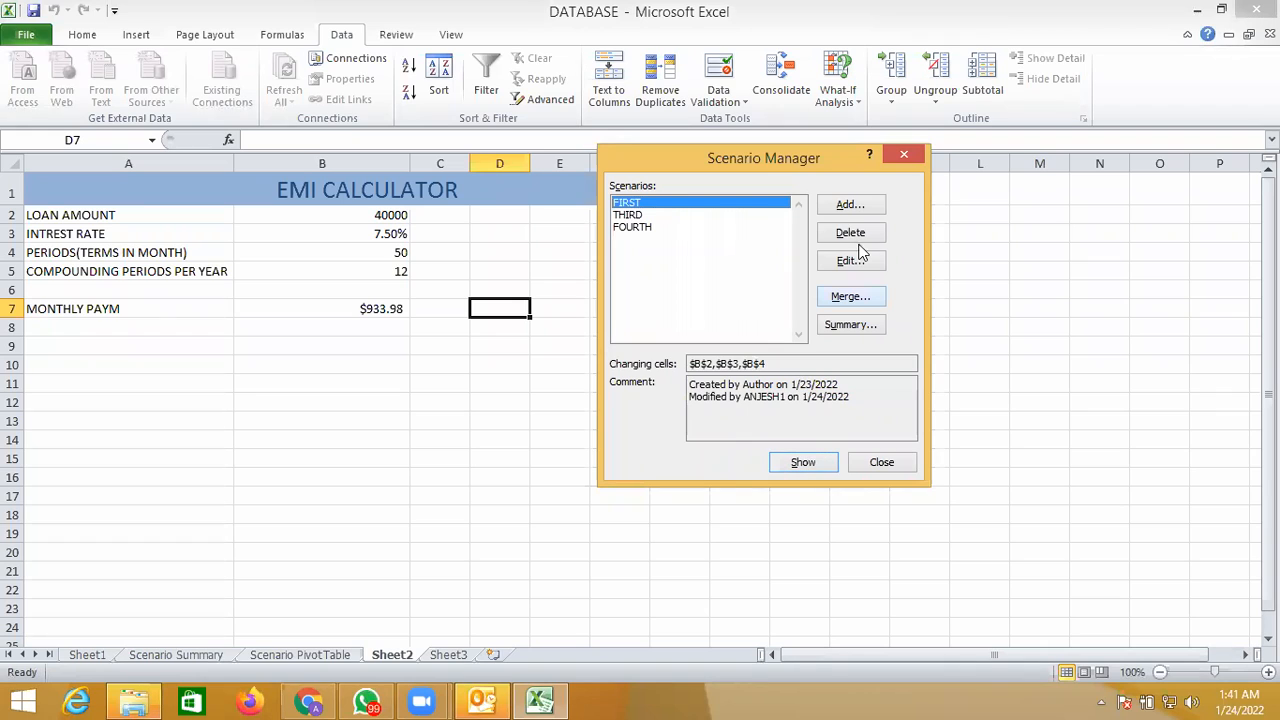
{"action": "left_click", "coordinate": [860, 300]}
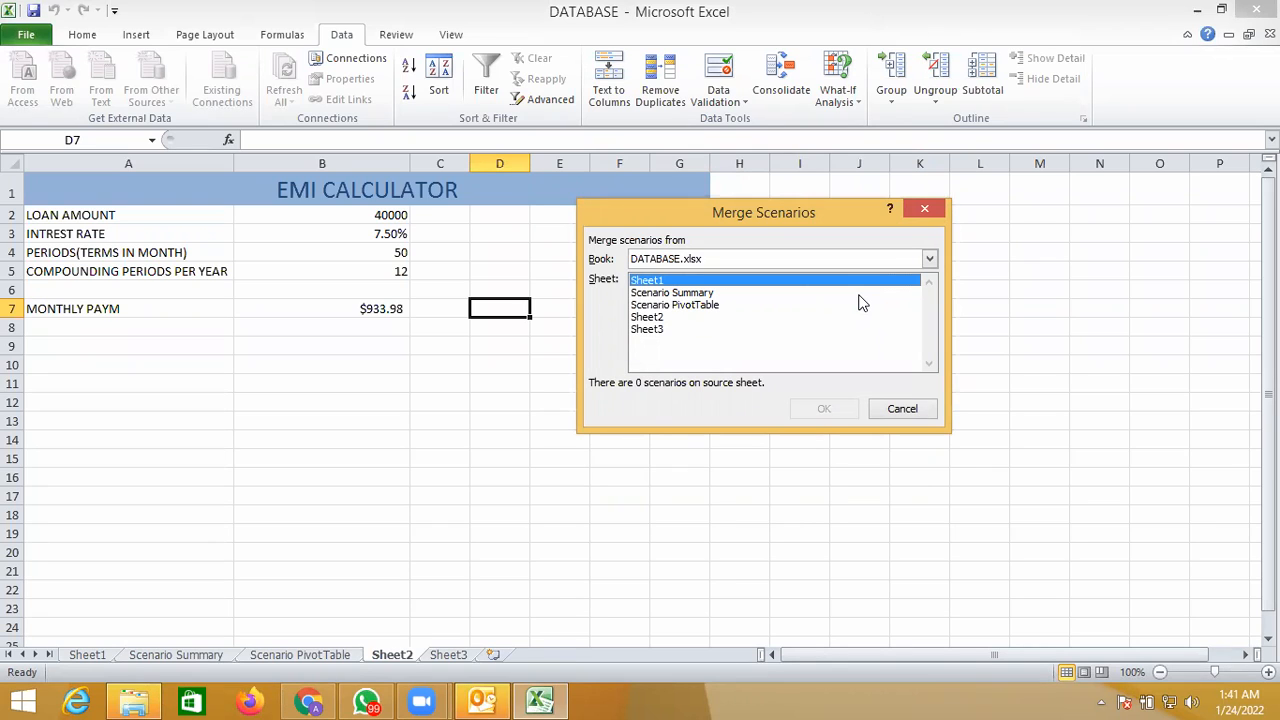
{"action": "left_click", "coordinate": [929, 262]}
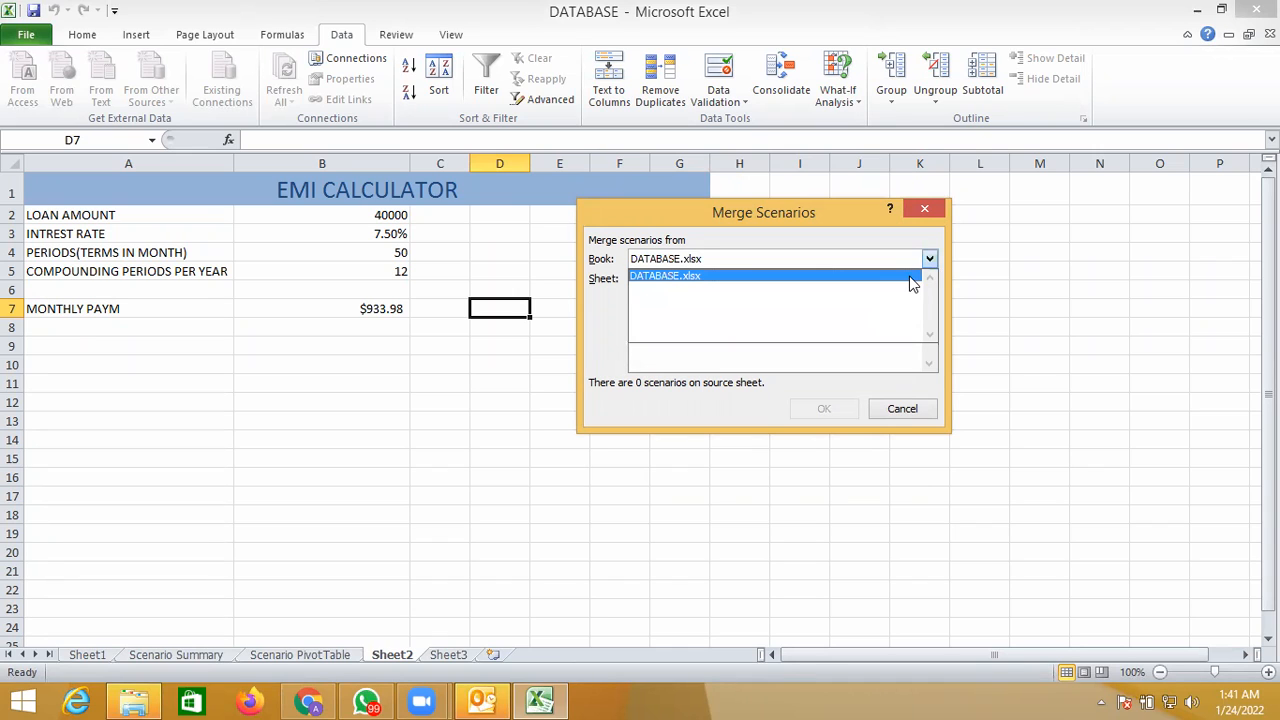
{"action": "left_click", "coordinate": [910, 281]}
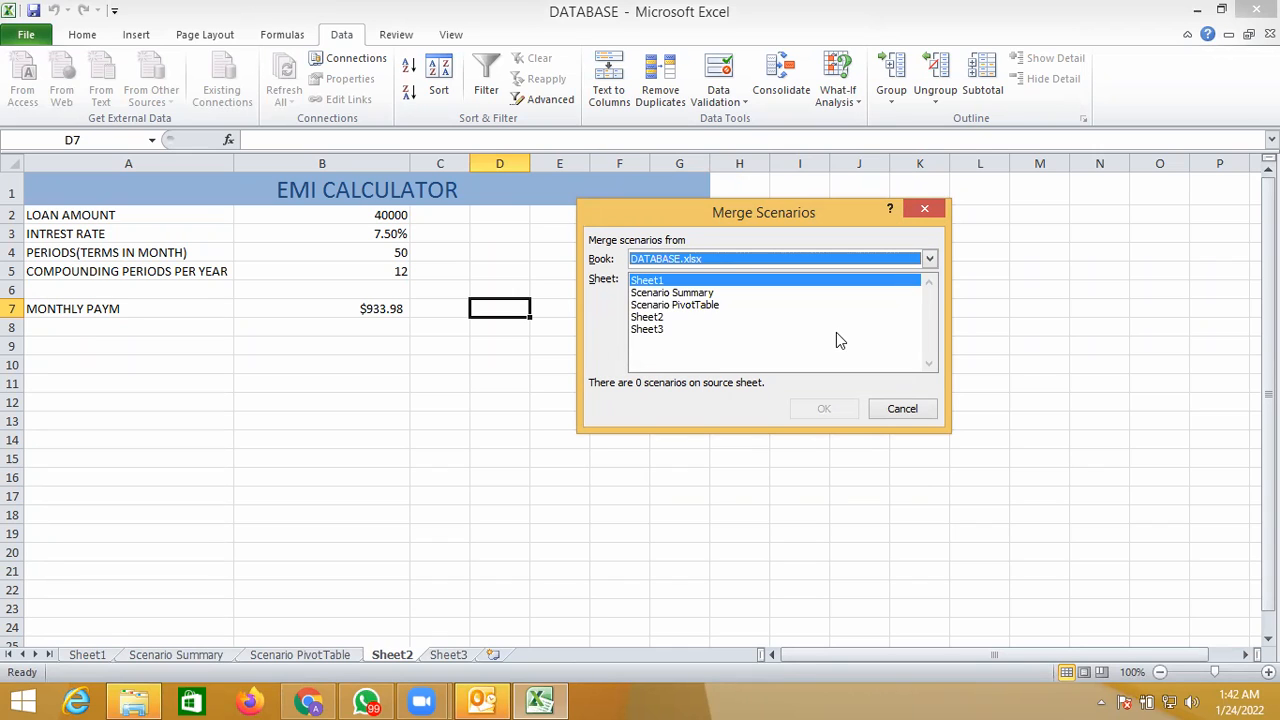
{"action": "left_click", "coordinate": [903, 410]}
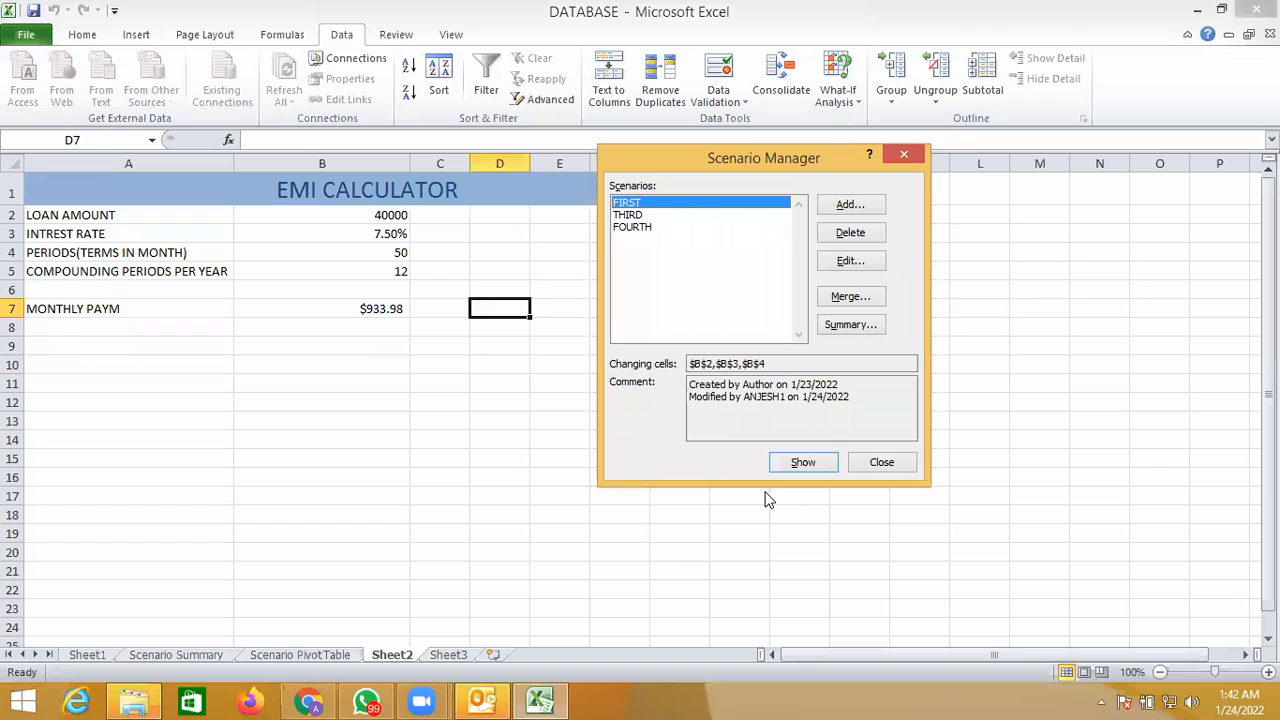
- Switch to Sheet3 and merge the scenarios from Sheet2 of DATABASE.xlsx into its Scenario Manager
{"action": "left_click", "coordinate": [887, 463]}
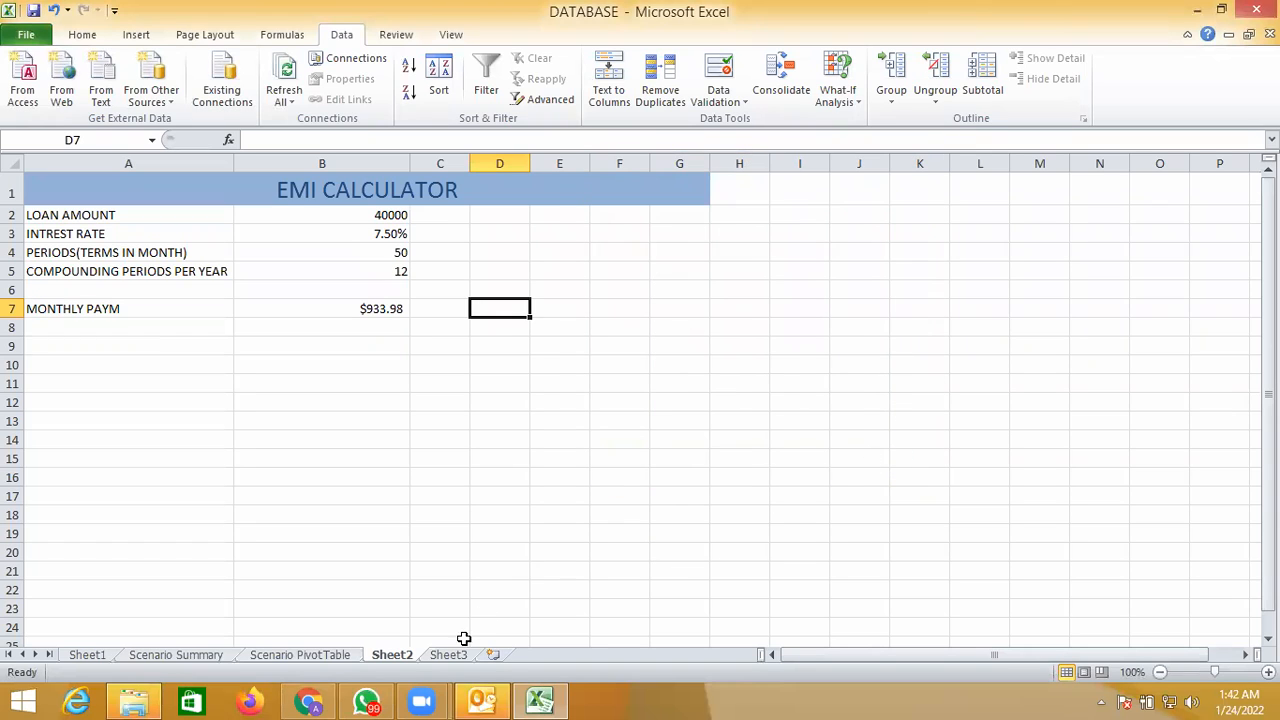
{"action": "left_click", "coordinate": [453, 656]}
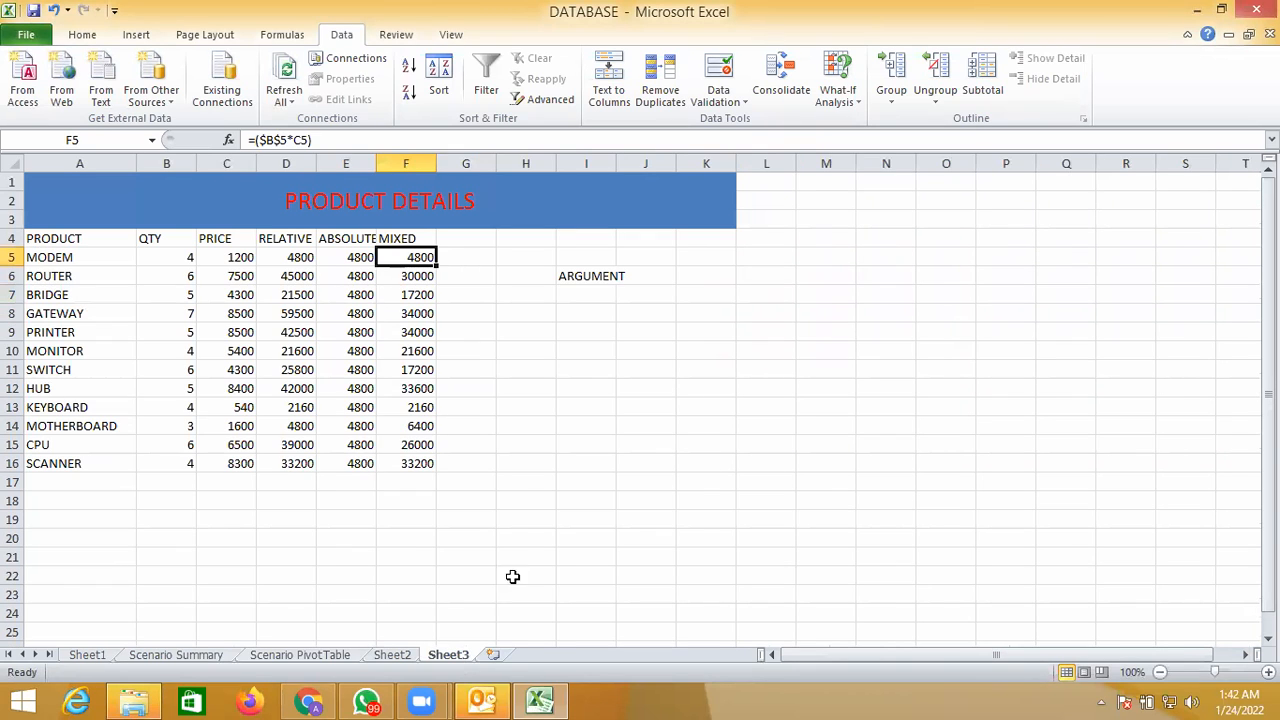
{"action": "left_click", "coordinate": [527, 545]}
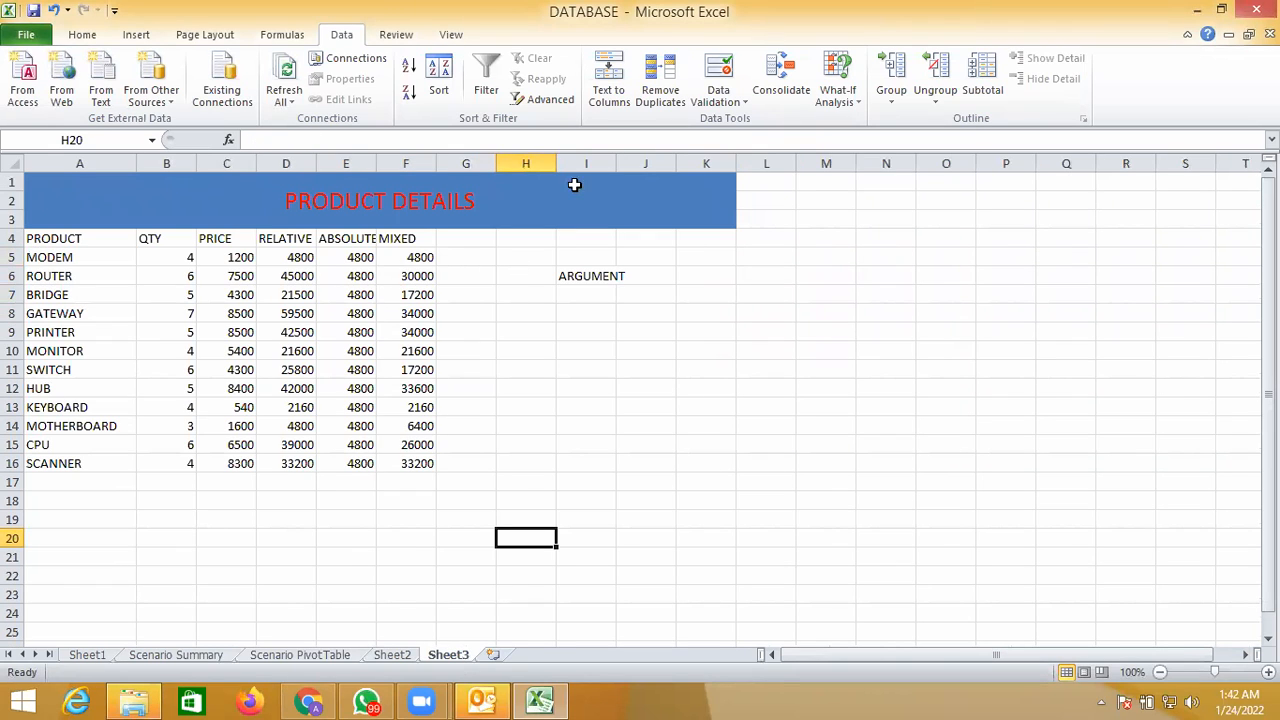
{"action": "left_click", "coordinate": [839, 100]}
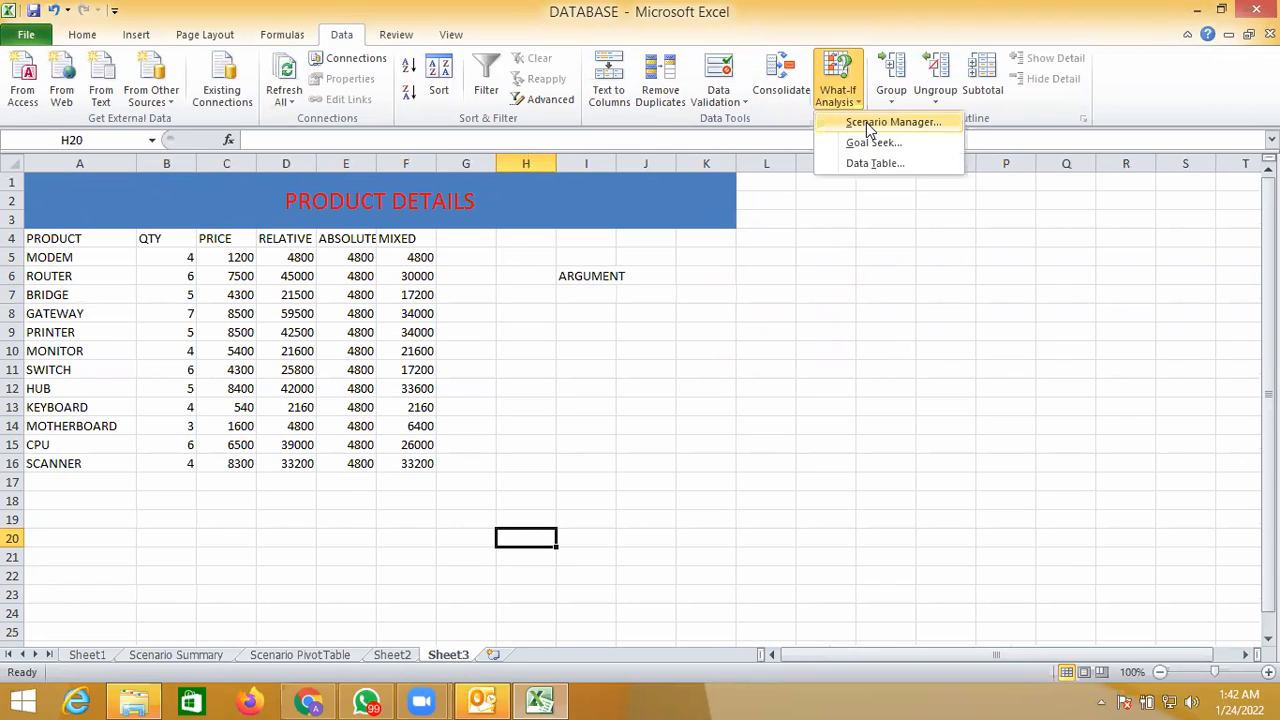
{"action": "left_click", "coordinate": [866, 123]}
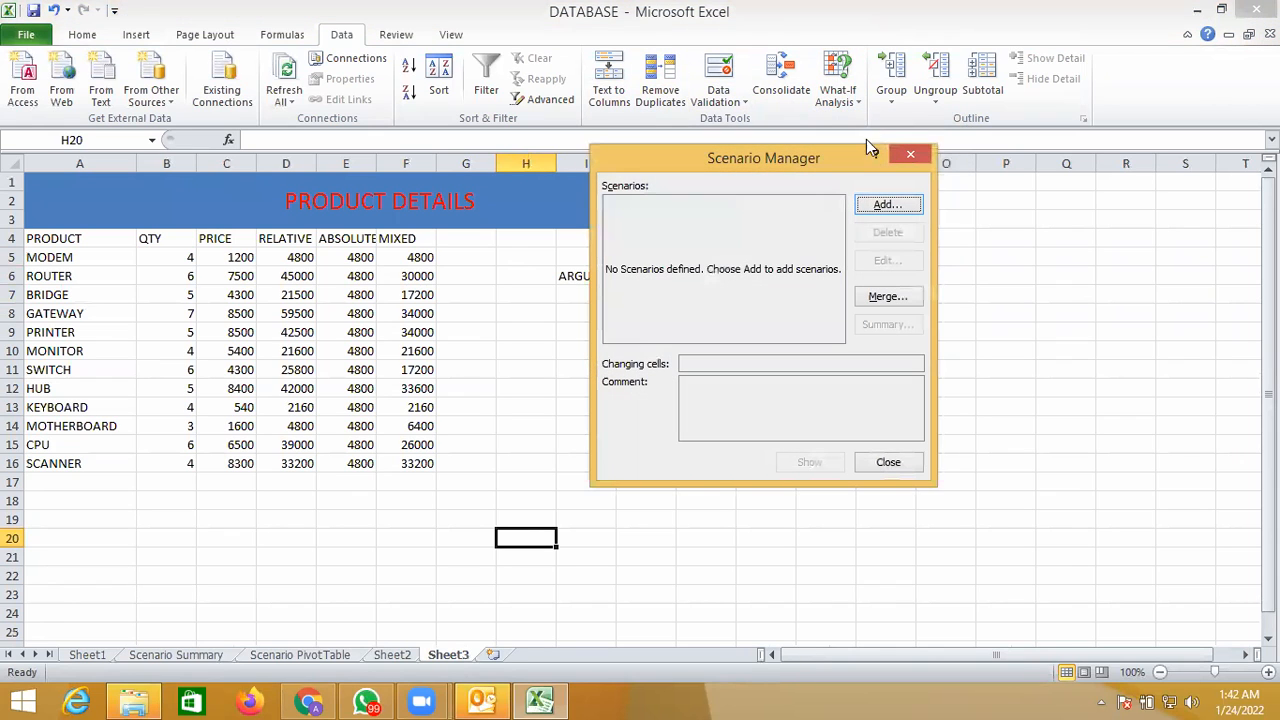
{"action": "left_click", "coordinate": [886, 297]}
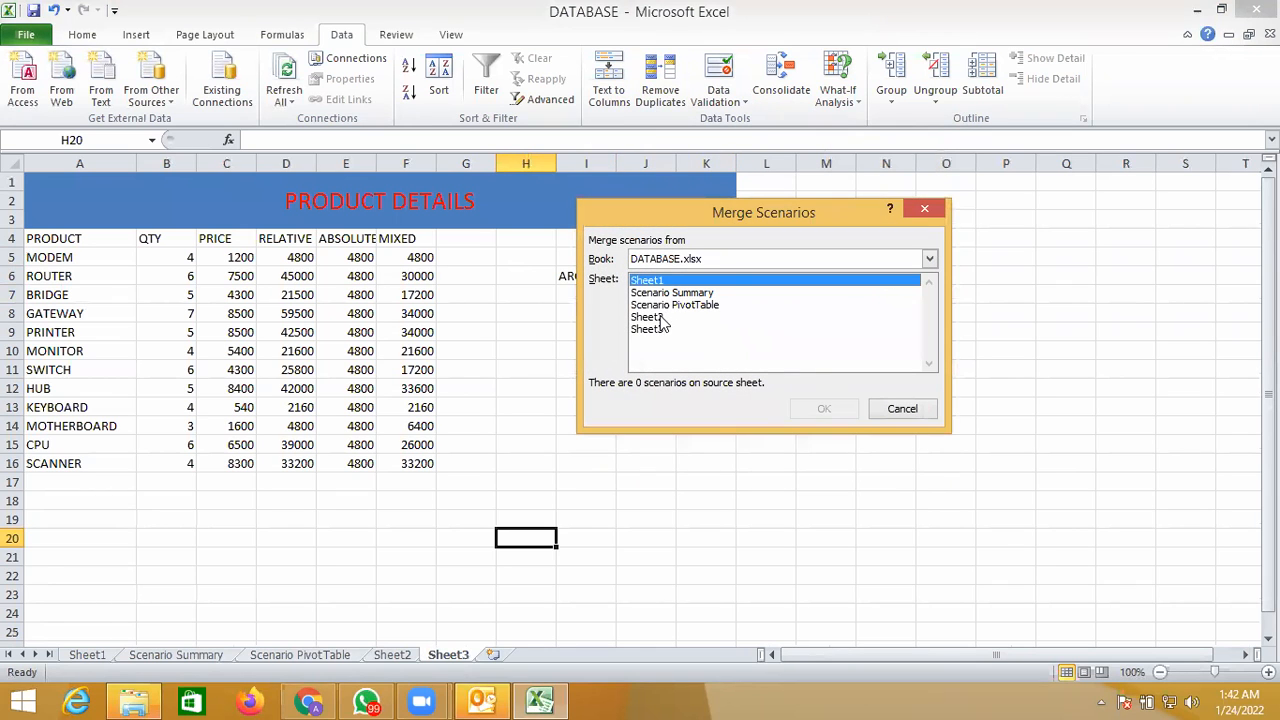
{"action": "left_click", "coordinate": [660, 318]}
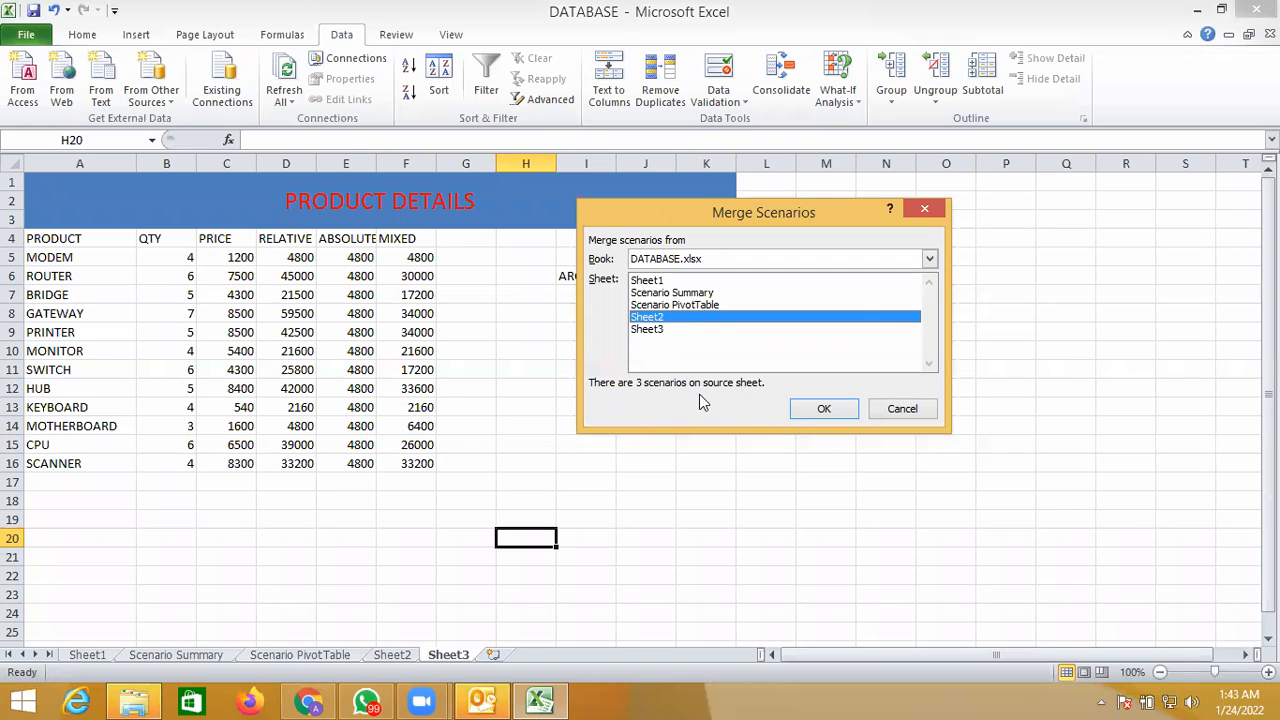
{"action": "left_click", "coordinate": [802, 410]}
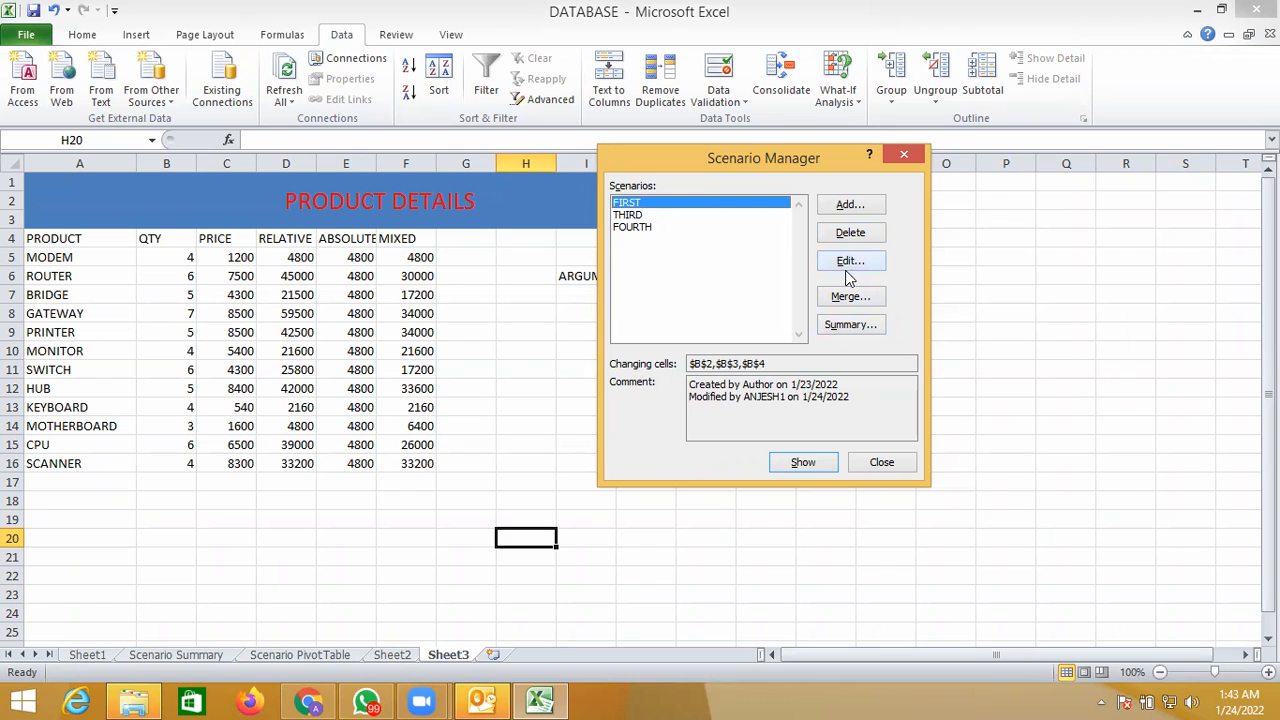
- Try to show the merged FIRST scenario on Sheet3 and close the Scenario Manager
{"action": "left_click", "coordinate": [815, 461]}
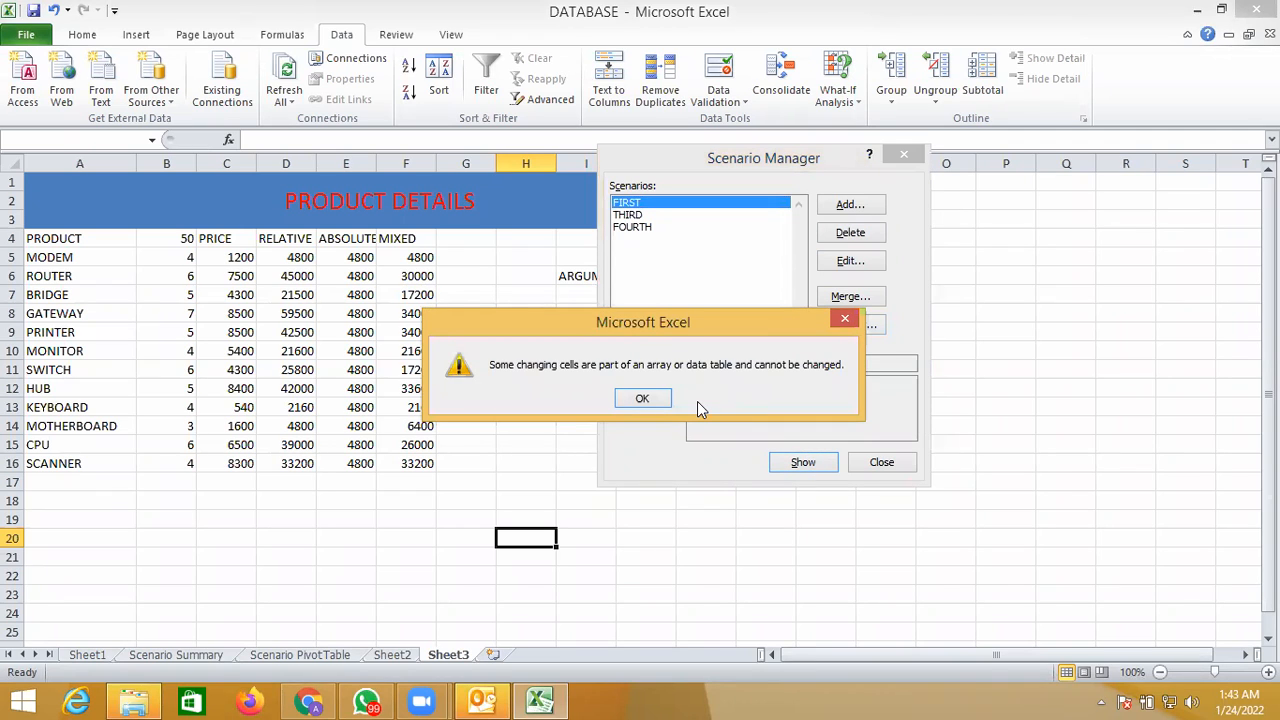
{"action": "left_click", "coordinate": [658, 396]}
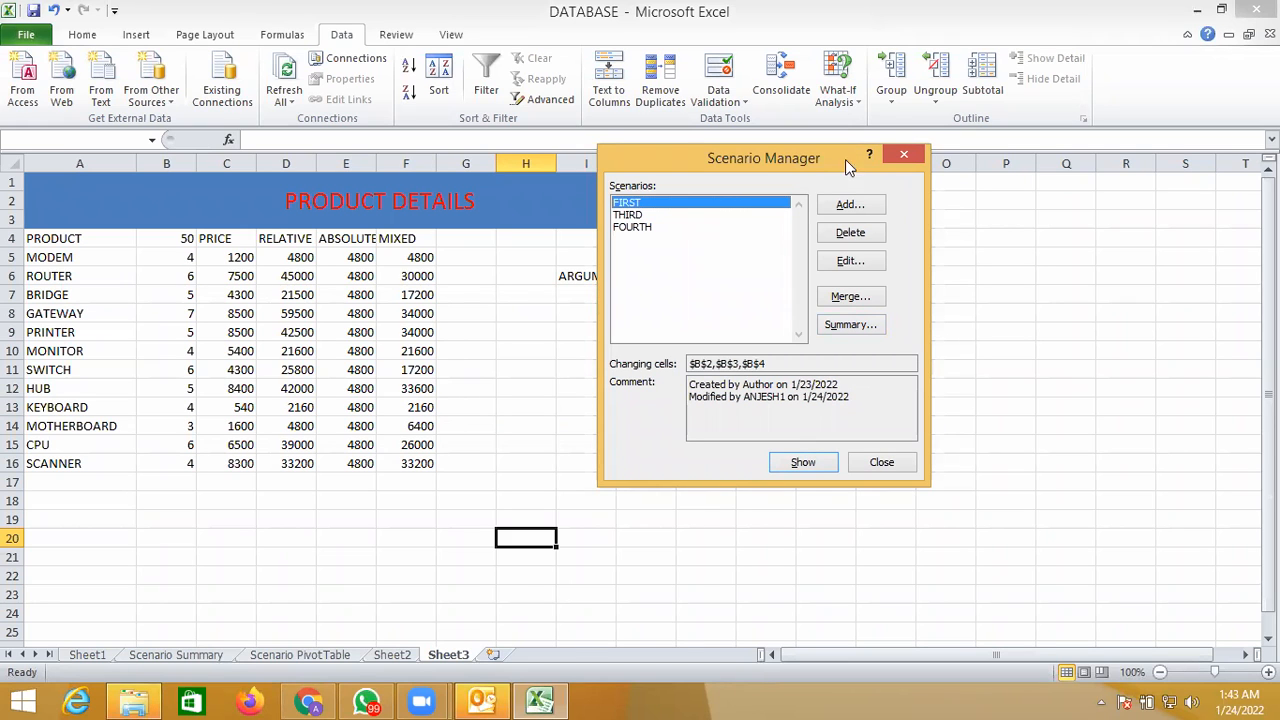
{"action": "left_click", "coordinate": [905, 150]}
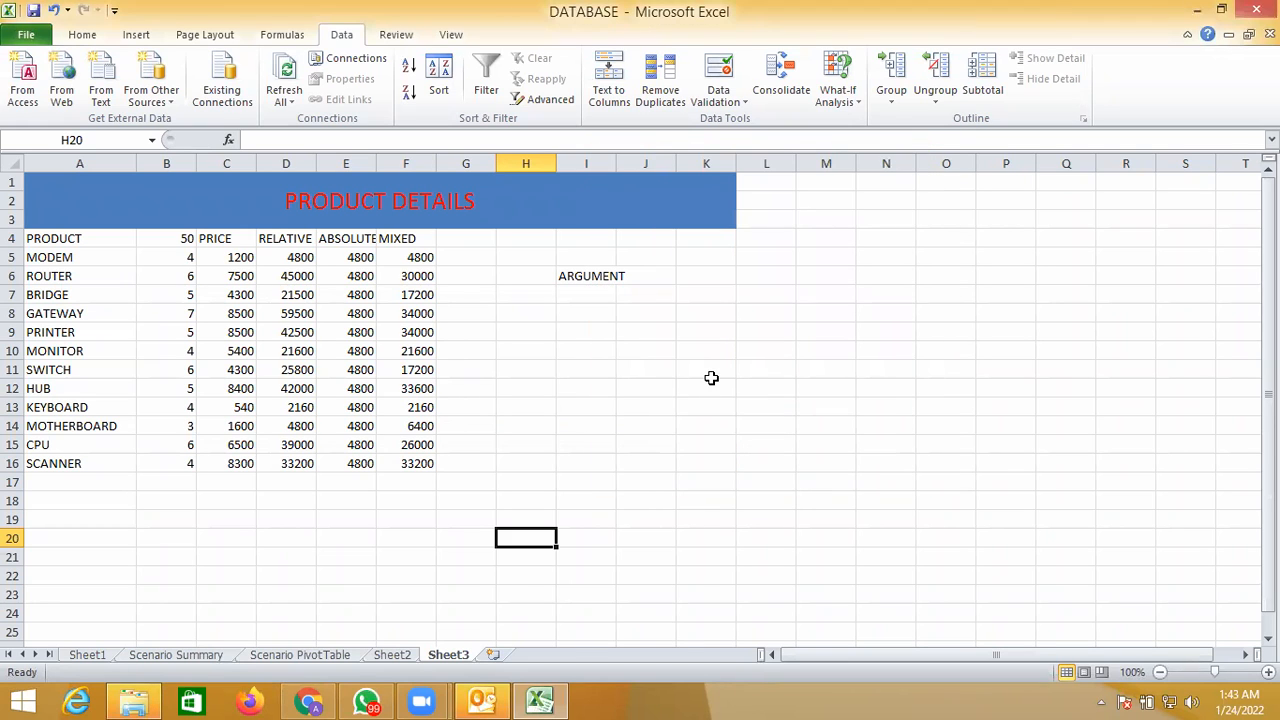
- Insert a new worksheet and merge the scenarios from Sheet2 into its Scenario Manager
{"action": "left_click", "coordinate": [493, 654]}
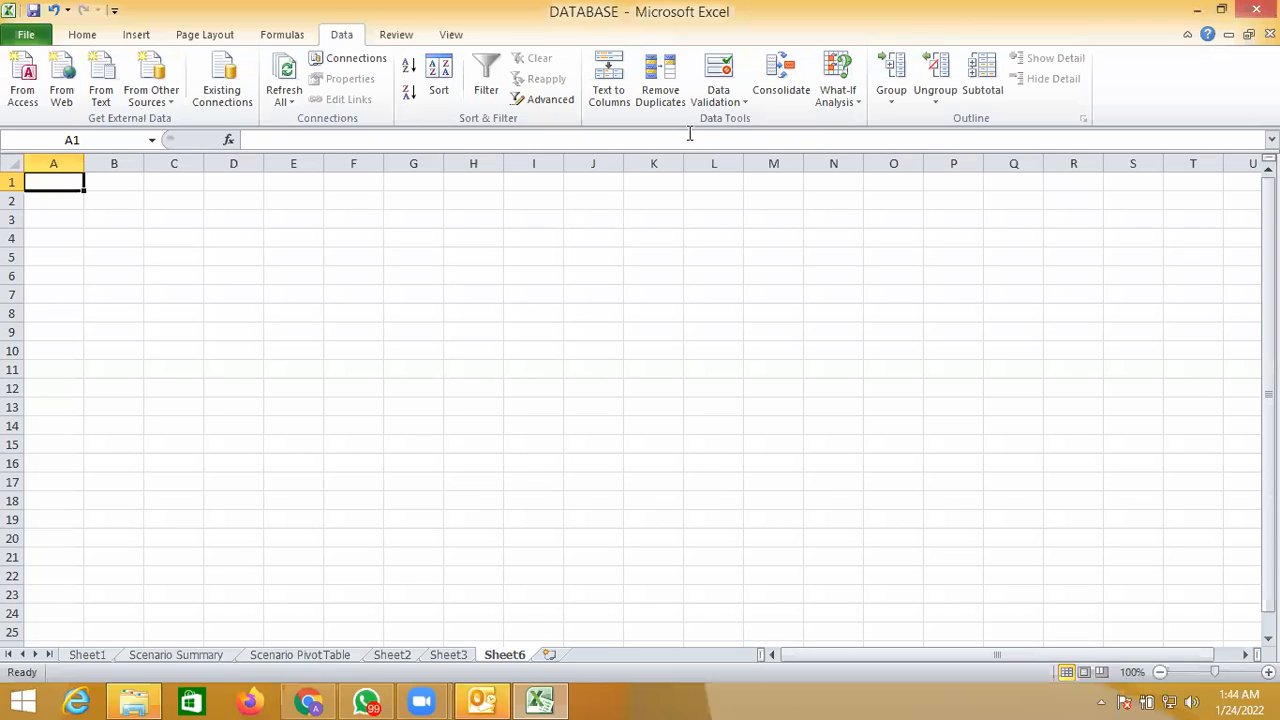
{"action": "left_click", "coordinate": [840, 92]}
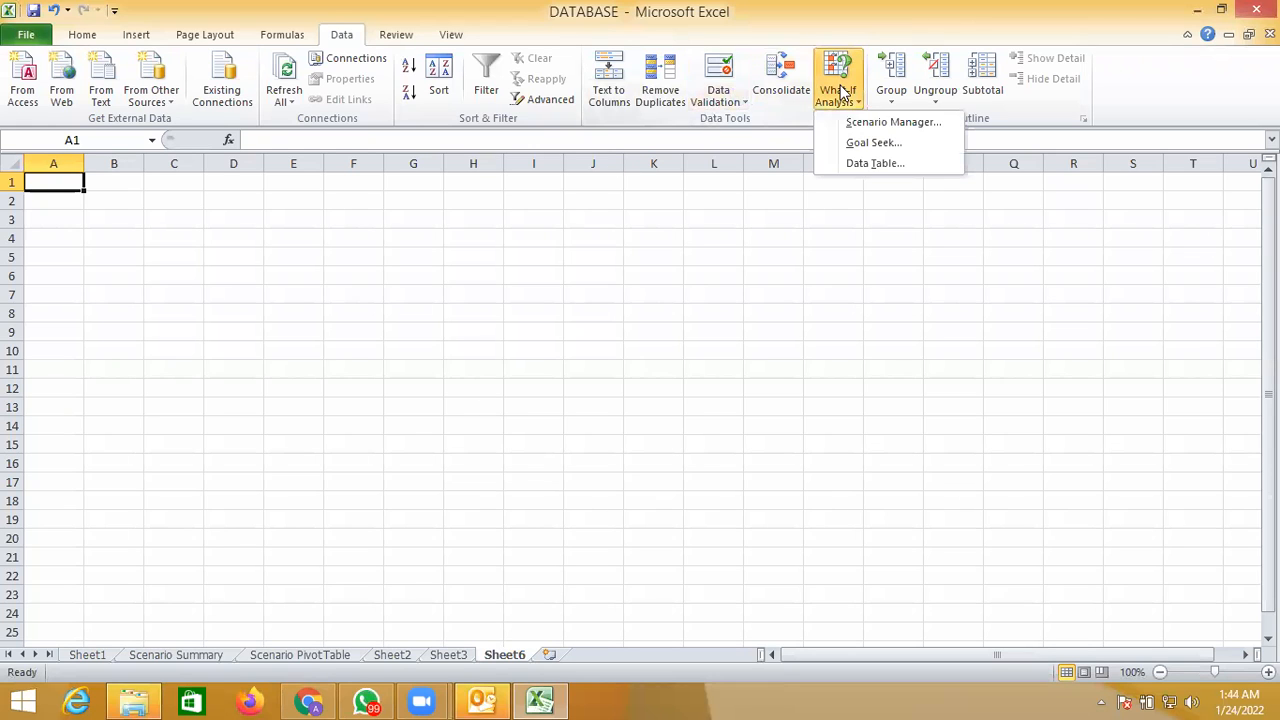
{"action": "left_click", "coordinate": [888, 122]}
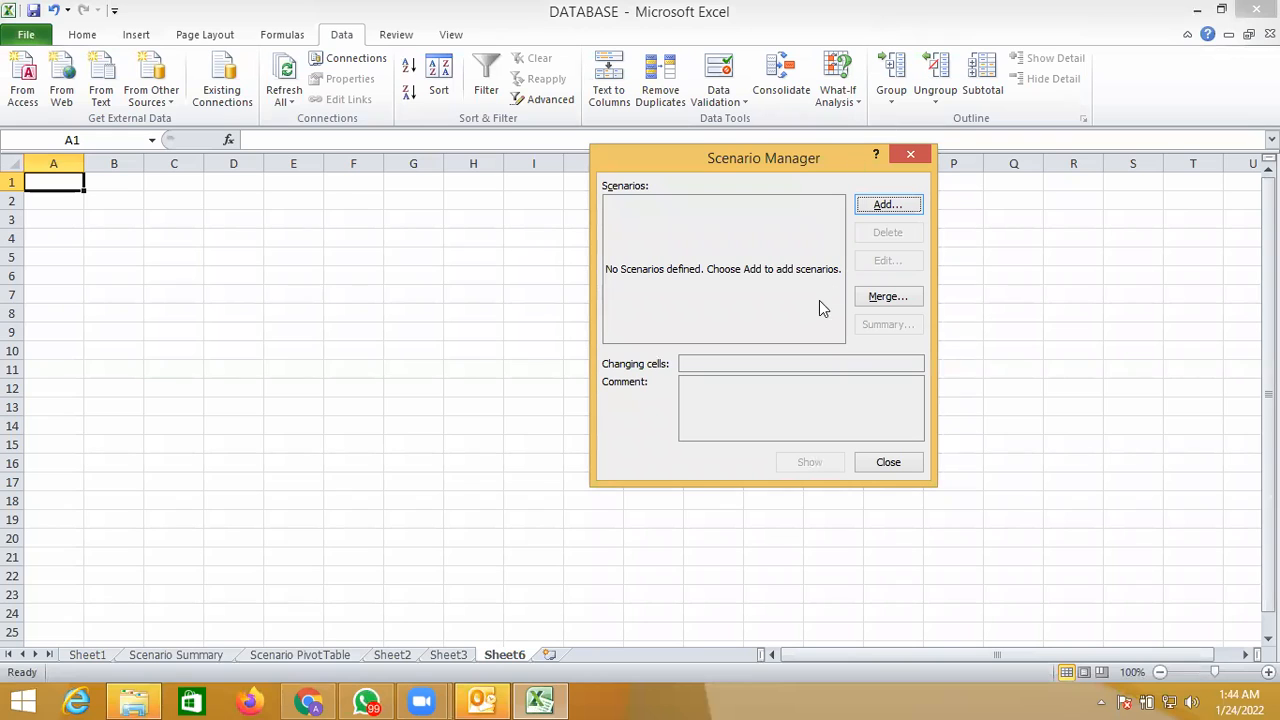
{"action": "left_click", "coordinate": [886, 297]}
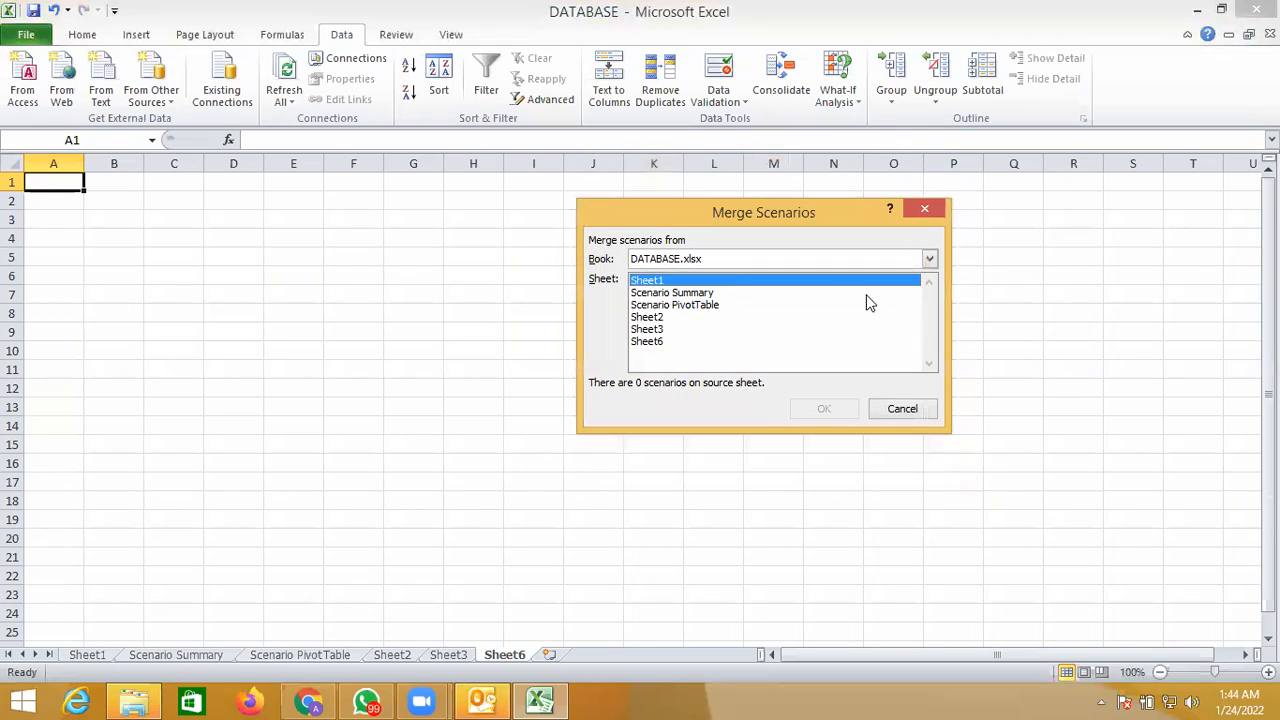
{"action": "left_click", "coordinate": [673, 318]}
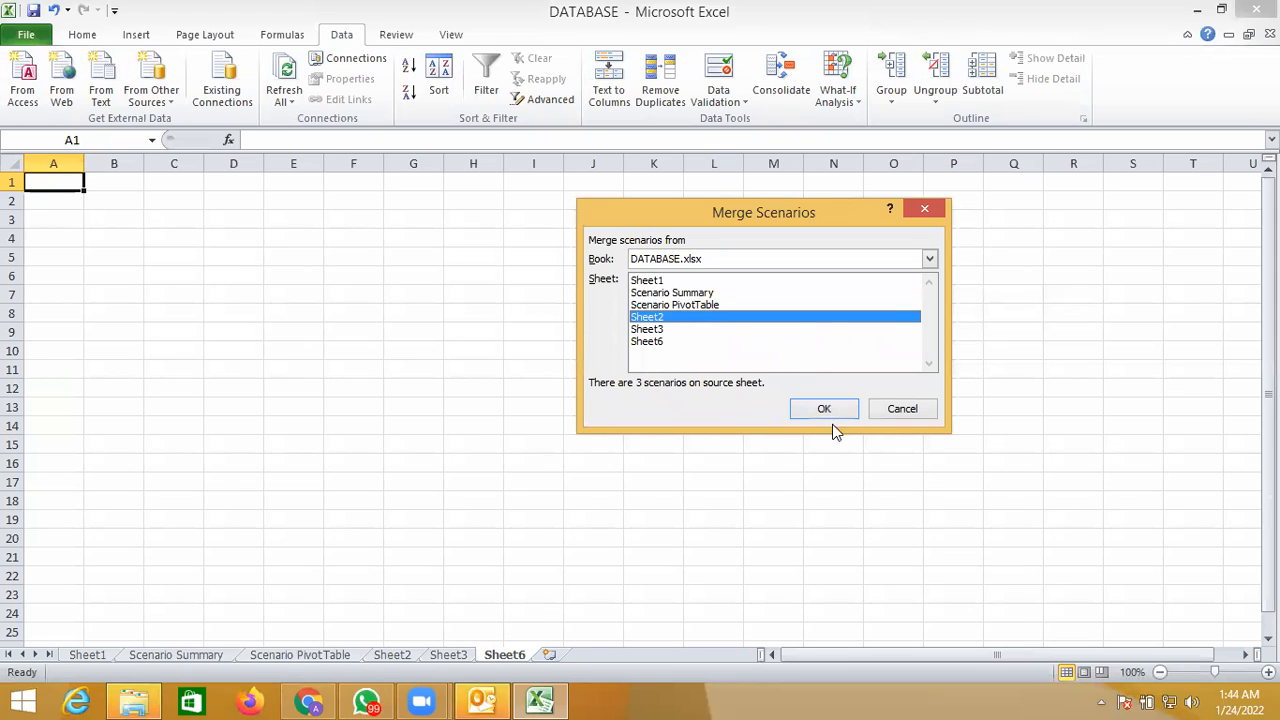
{"action": "left_click", "coordinate": [824, 409]}
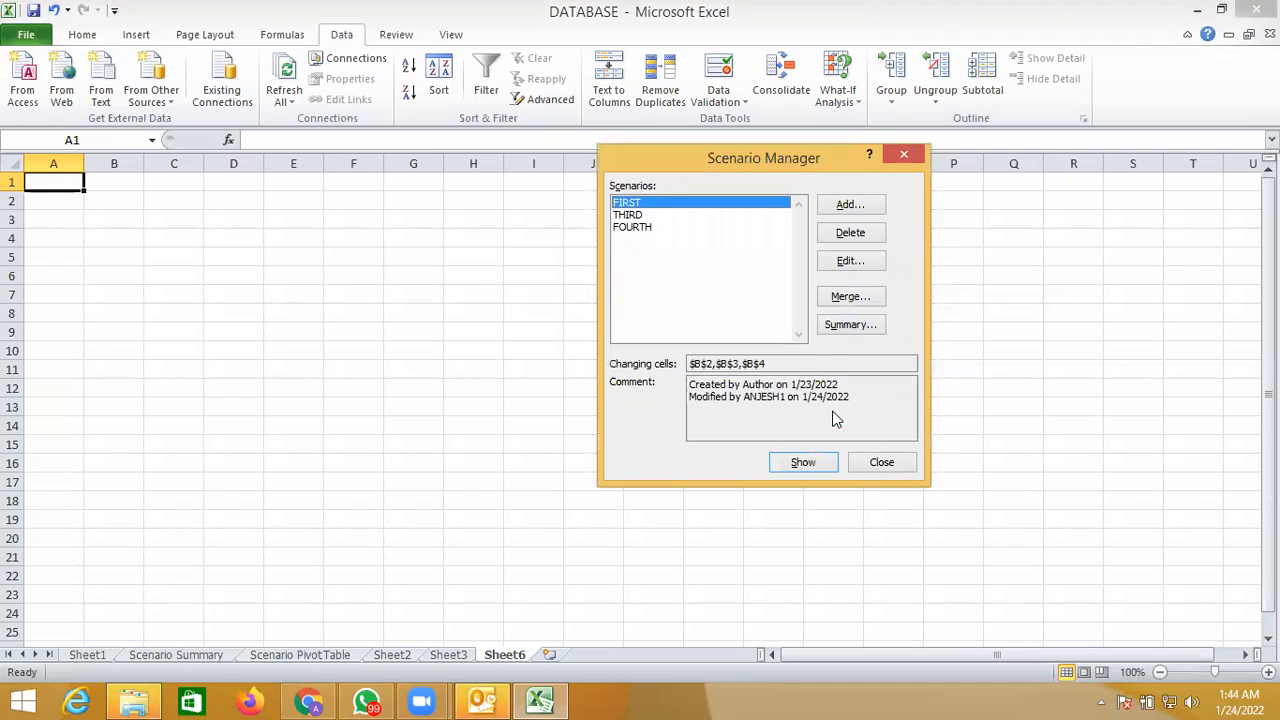
- Show the merged FIRST scenario on the new blank worksheet and return to Sheet3
{"action": "left_click", "coordinate": [816, 466]}
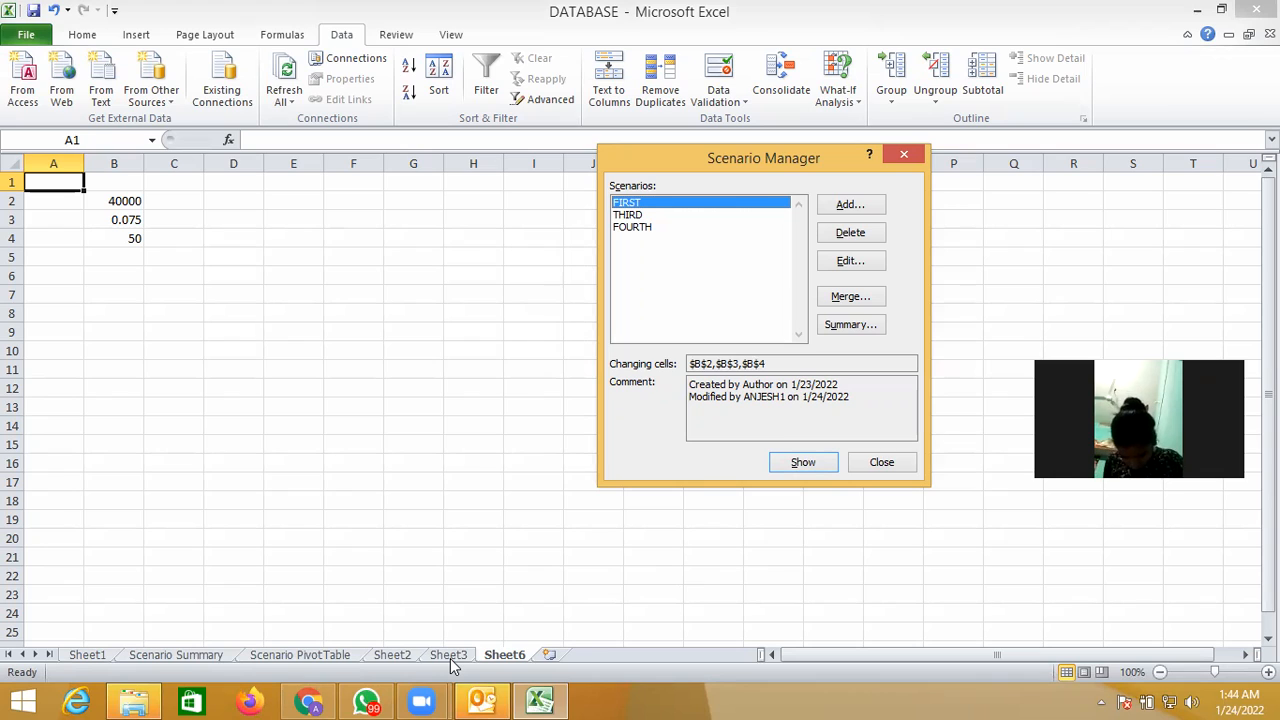
{"action": "left_click", "coordinate": [881, 463]}
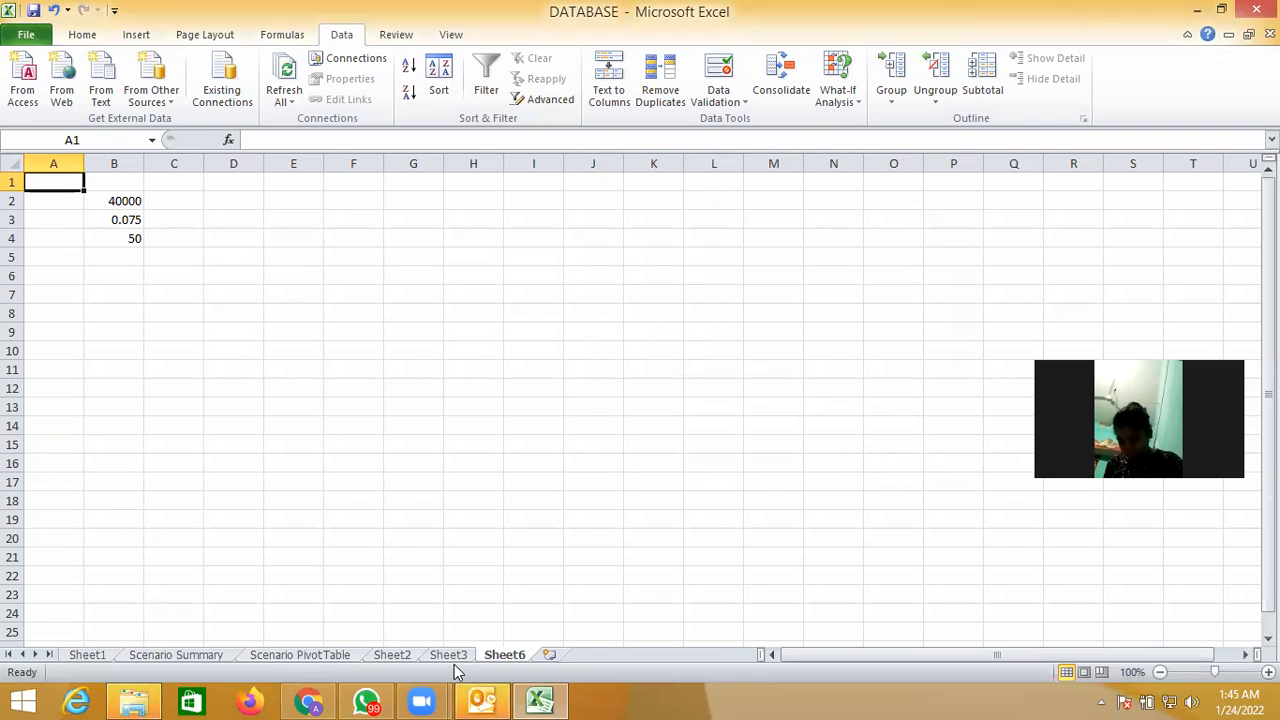
{"action": "left_click", "coordinate": [448, 656]}
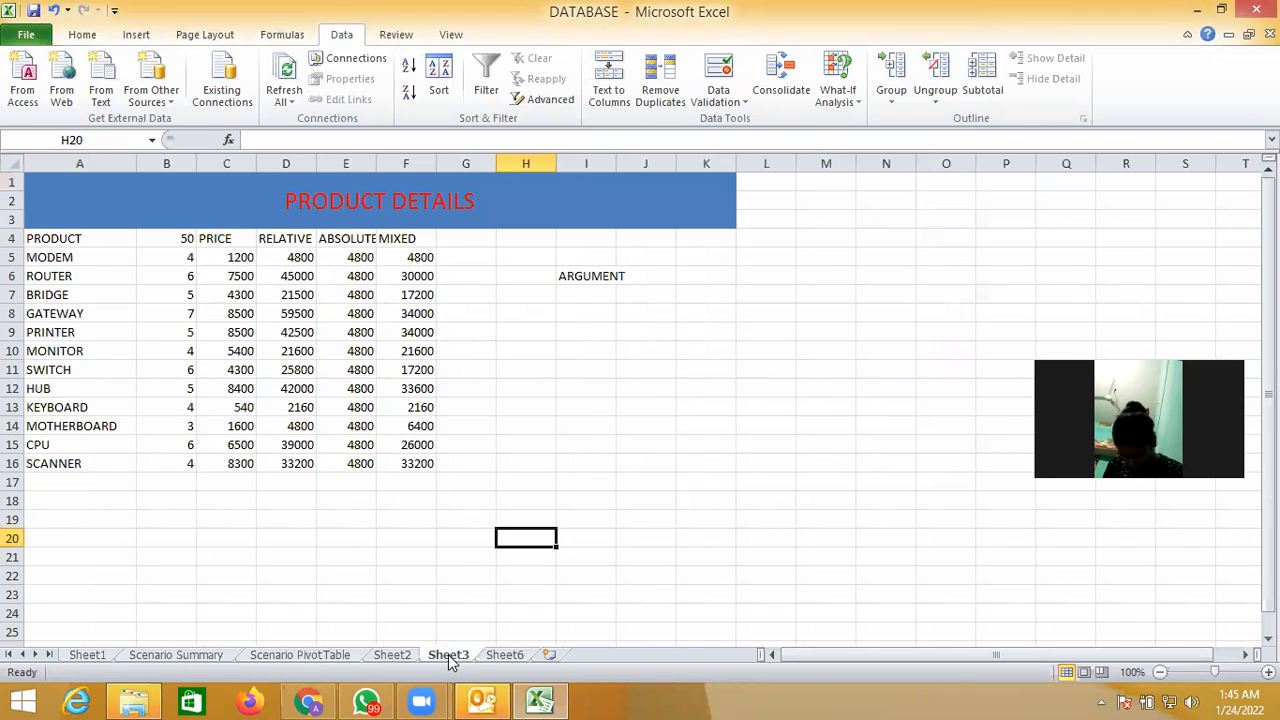